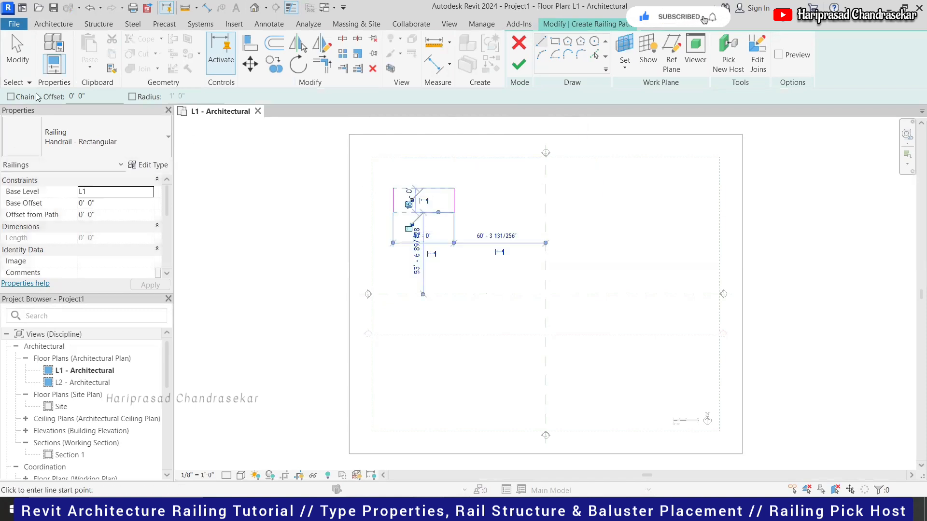
Step: Enable chained lines and sketch a second U-shaped railing path about 16' deep, beside the existing one
{"action": "left_click", "coordinate": [25, 100]}
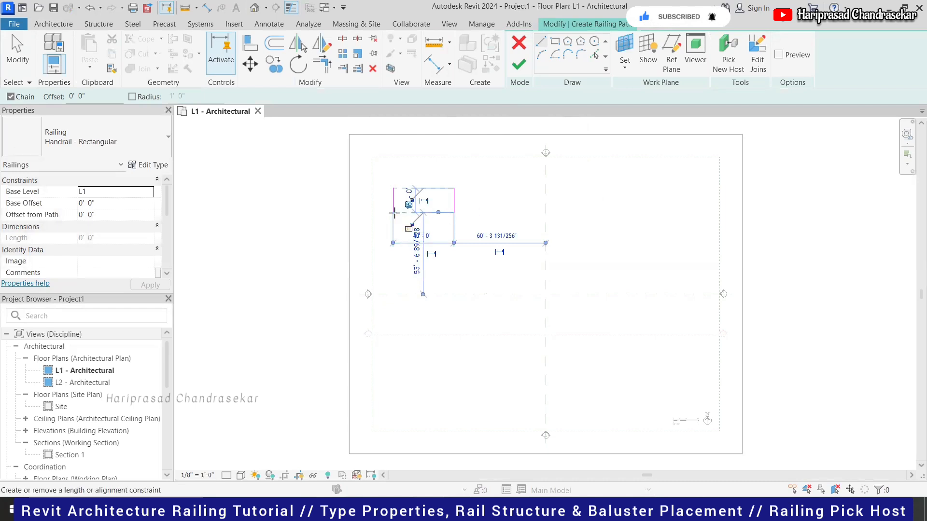
{"action": "left_click", "coordinate": [453, 212]}
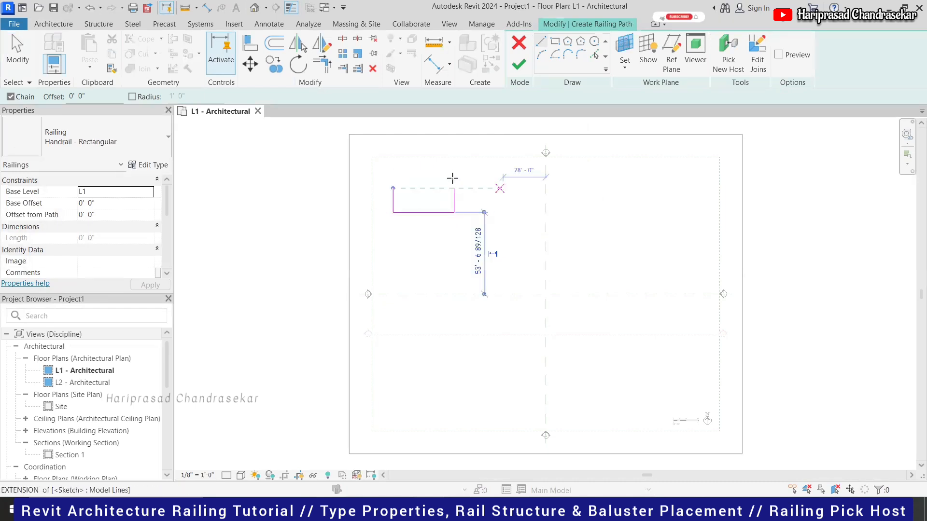
{"action": "left_click", "coordinate": [477, 188]}
{"action": "left_click", "coordinate": [526, 212]}
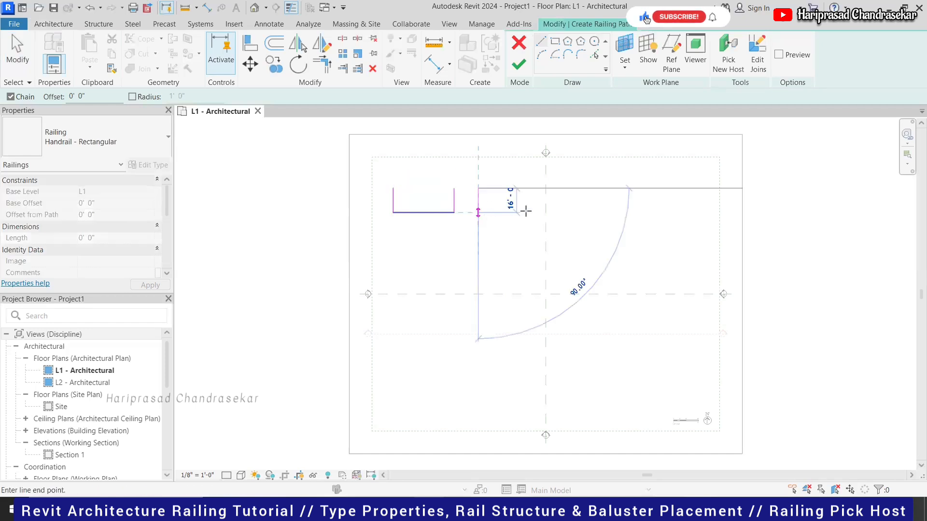
{"action": "left_click", "coordinate": [527, 188]}
{"action": "key", "text": "Escape"}
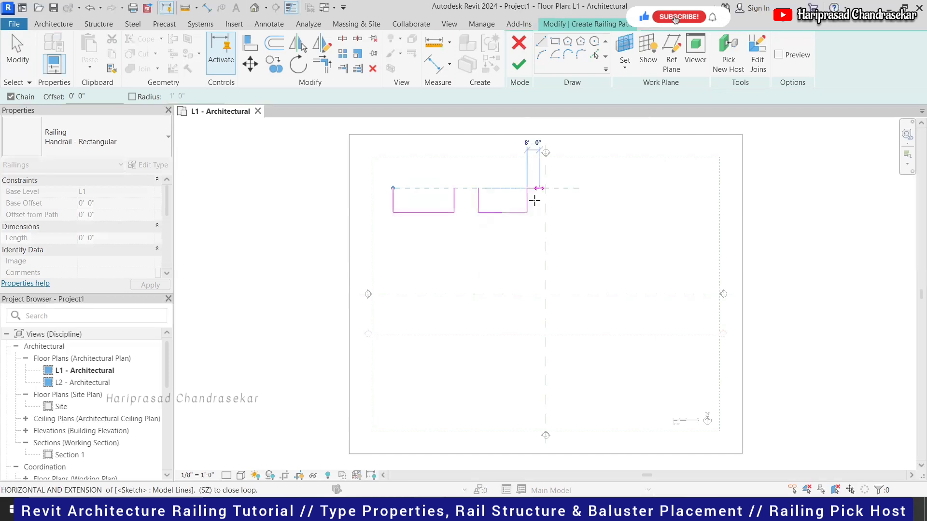
{"action": "key", "text": "Escape"}
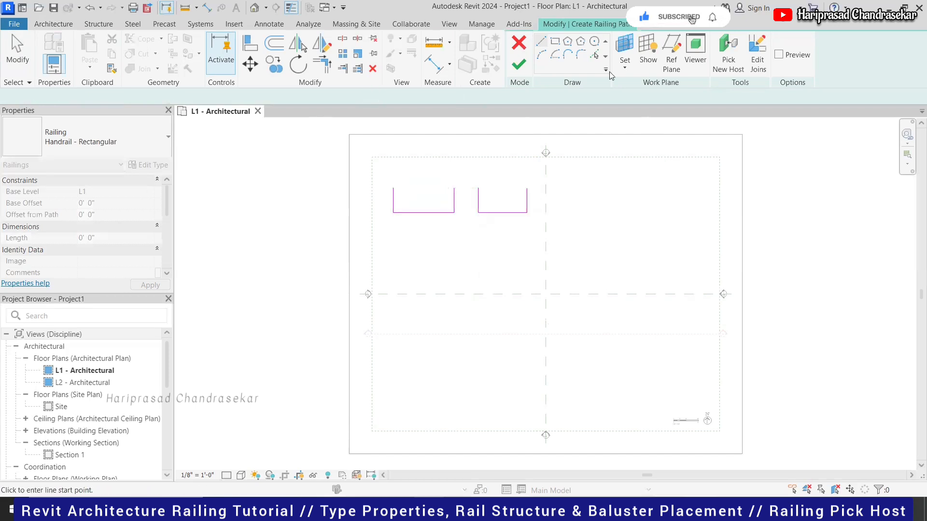
Step: Try to sketch a third chained railing path with a 1' 0" corner radius beside the second one
{"action": "left_click", "coordinate": [541, 42]}
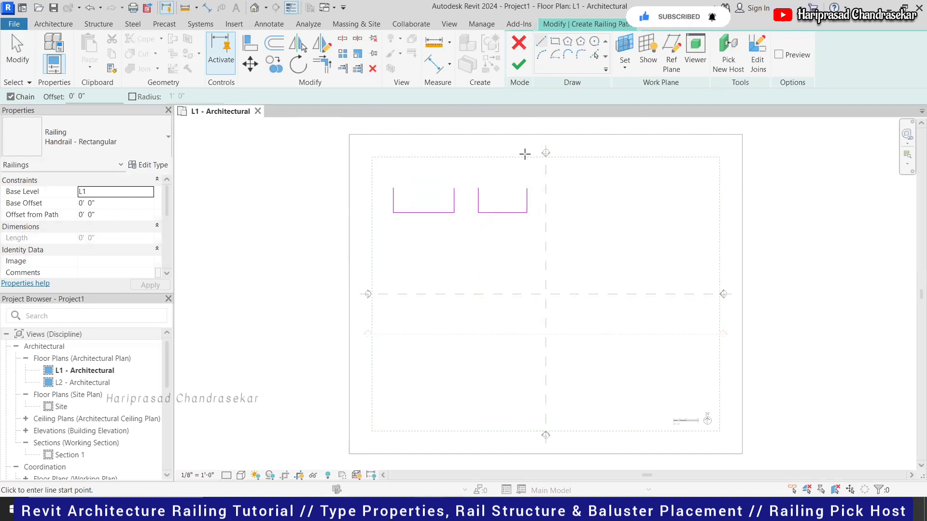
{"action": "left_click", "coordinate": [564, 210]}
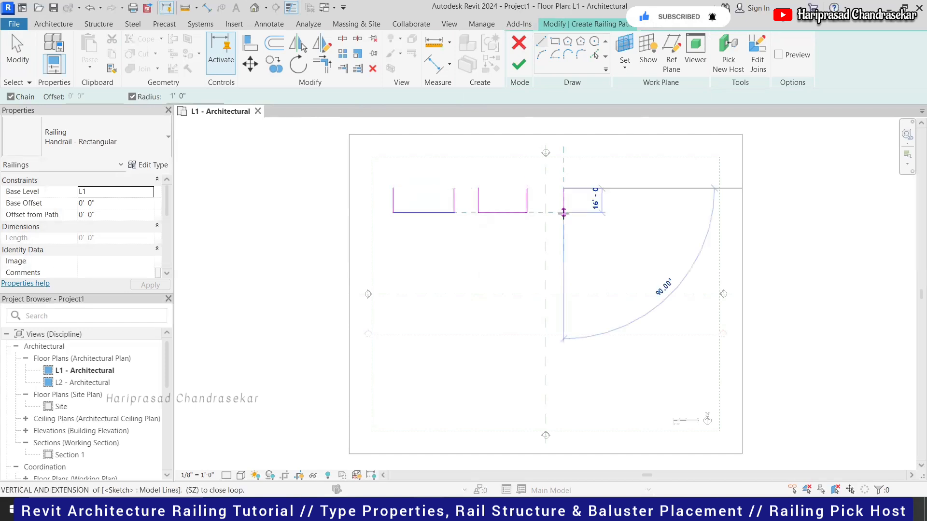
{"action": "left_click", "coordinate": [644, 193]}
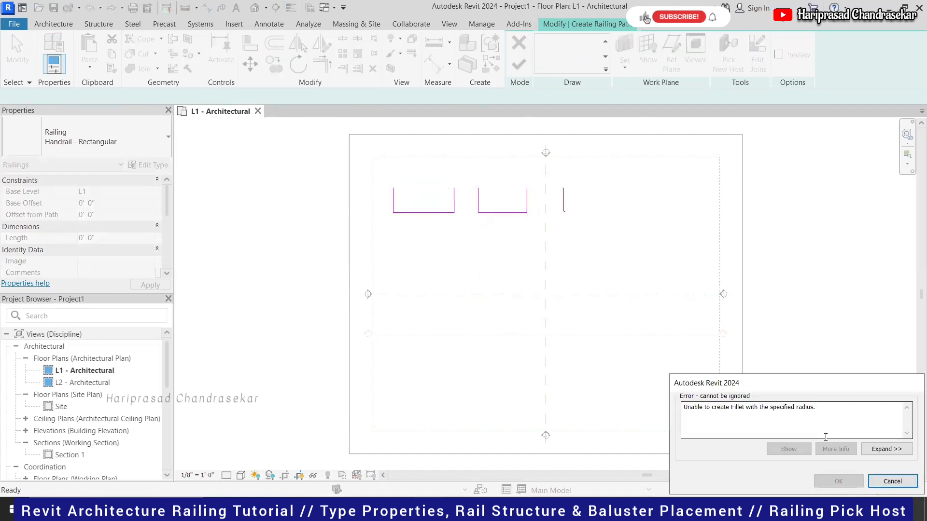
{"action": "left_click", "coordinate": [884, 481]}
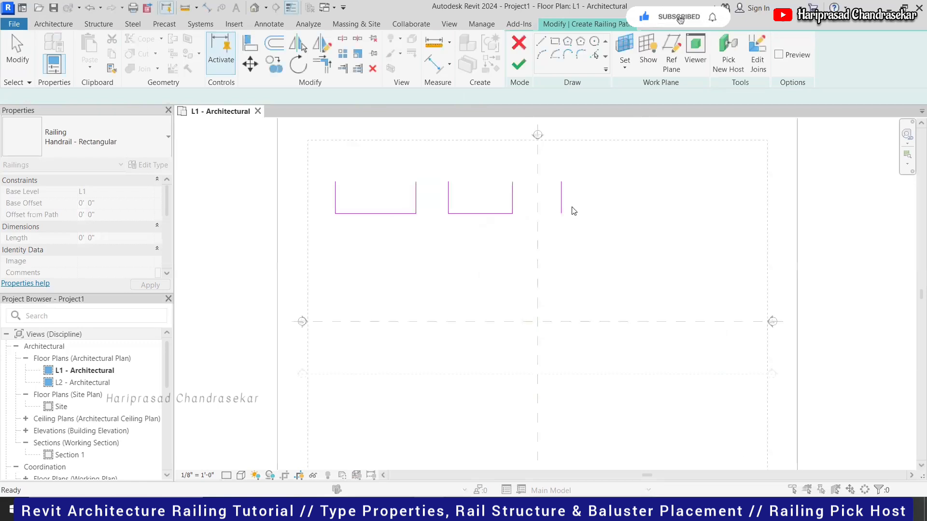
Step: Delete the leftover single vertical line of the third railing path
{"action": "scroll", "coordinate": [574, 213], "scroll_direction": "up", "scroll_amount": 3}
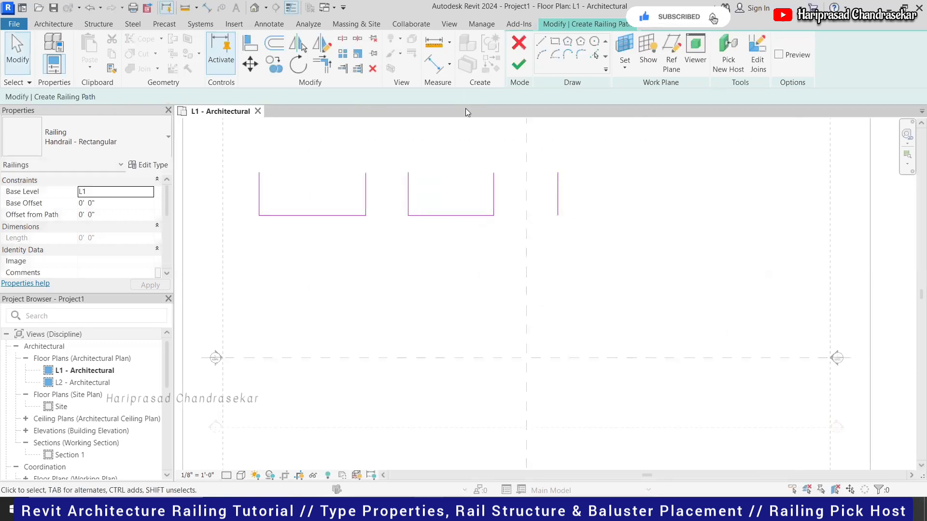
{"action": "left_click", "coordinate": [542, 42]}
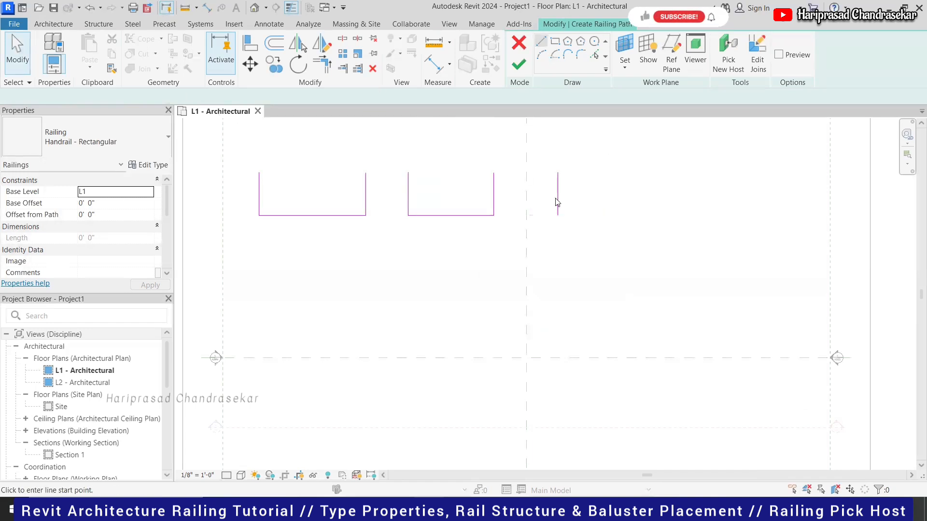
{"action": "key", "text": "Escape"}
{"action": "key", "text": "Escape"}
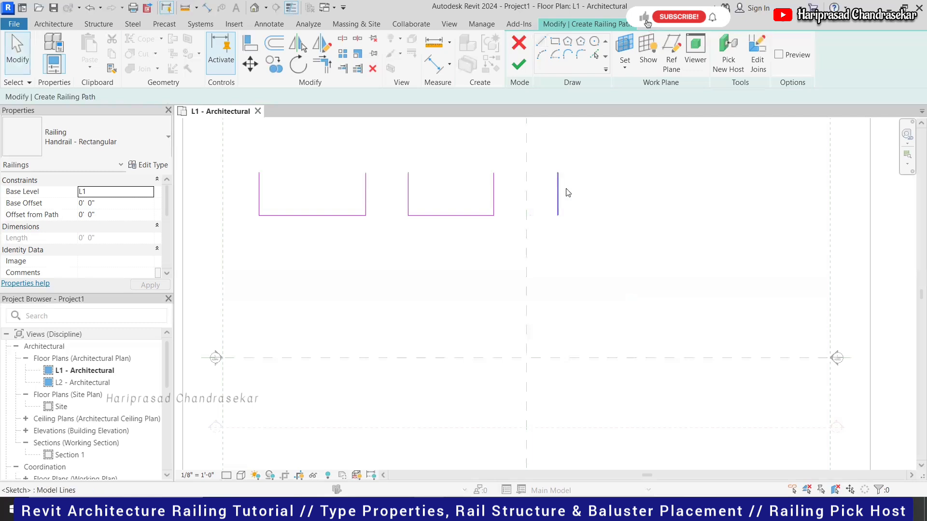
{"action": "left_click", "coordinate": [562, 202]}
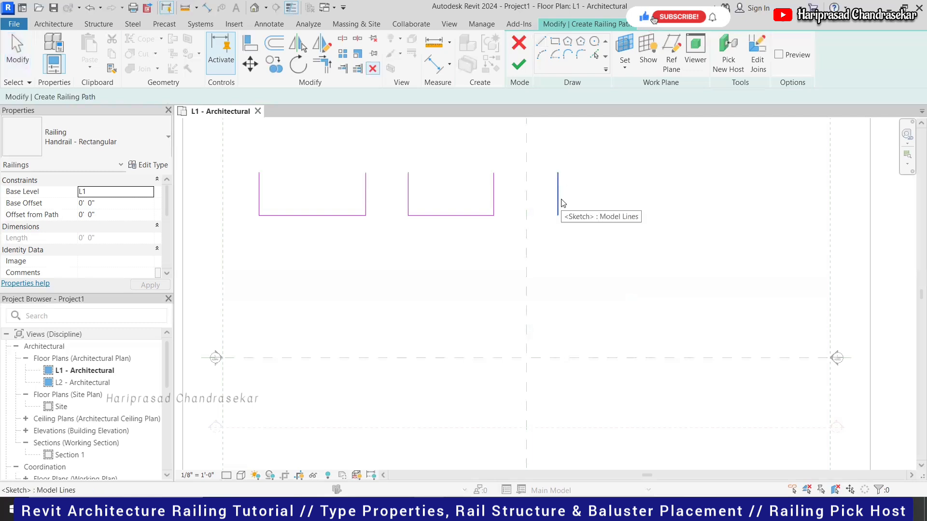
{"action": "key", "text": "Delete"}
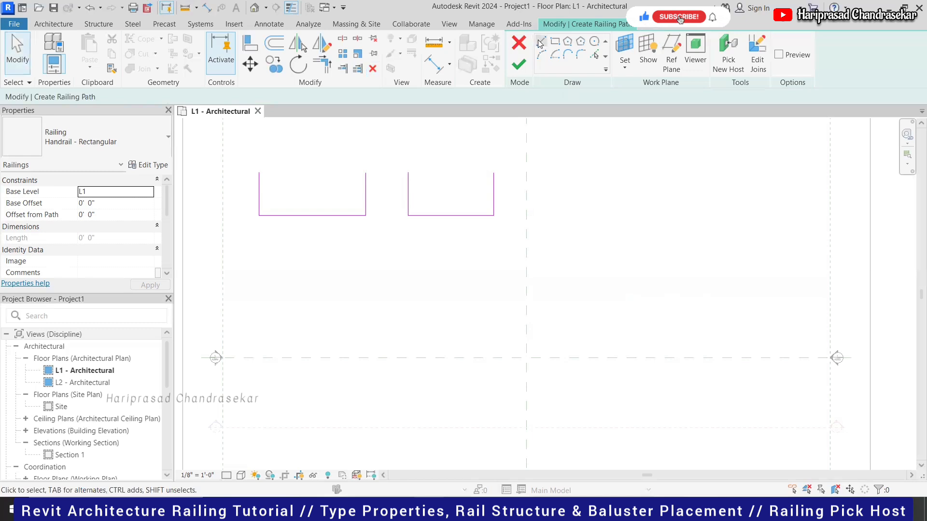
Step: Sketch a third U-shaped railing path about 24' wide and 16' deep, with corners rounded at a 1' 0" radius
{"action": "left_click", "coordinate": [545, 45]}
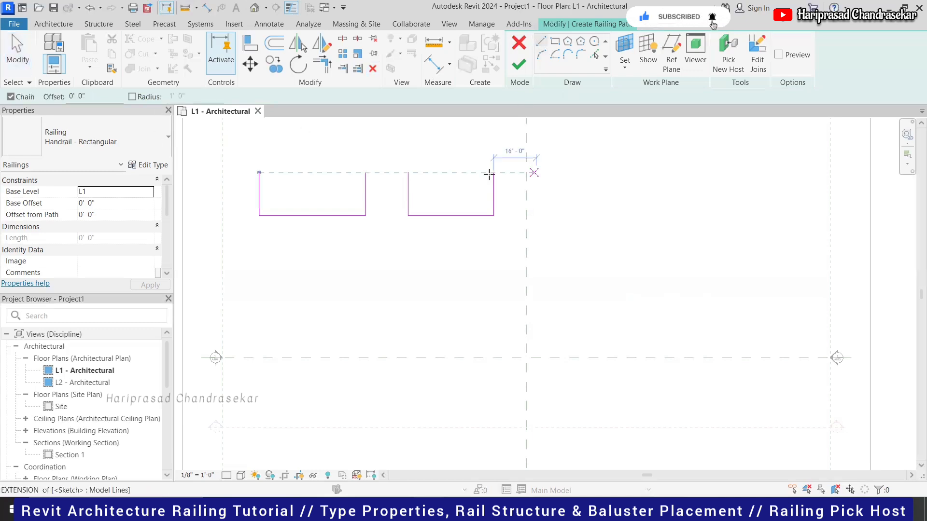
{"action": "left_click", "coordinate": [132, 96]}
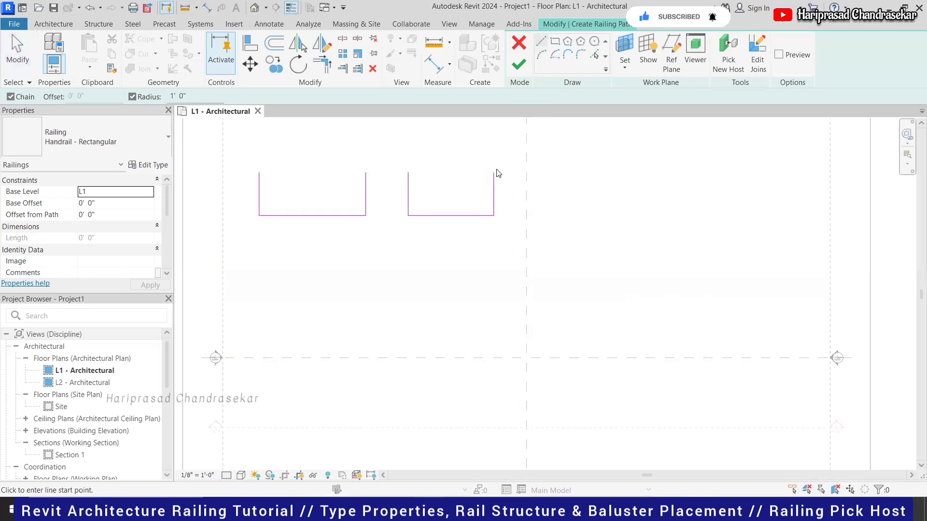
{"action": "left_click", "coordinate": [558, 172]}
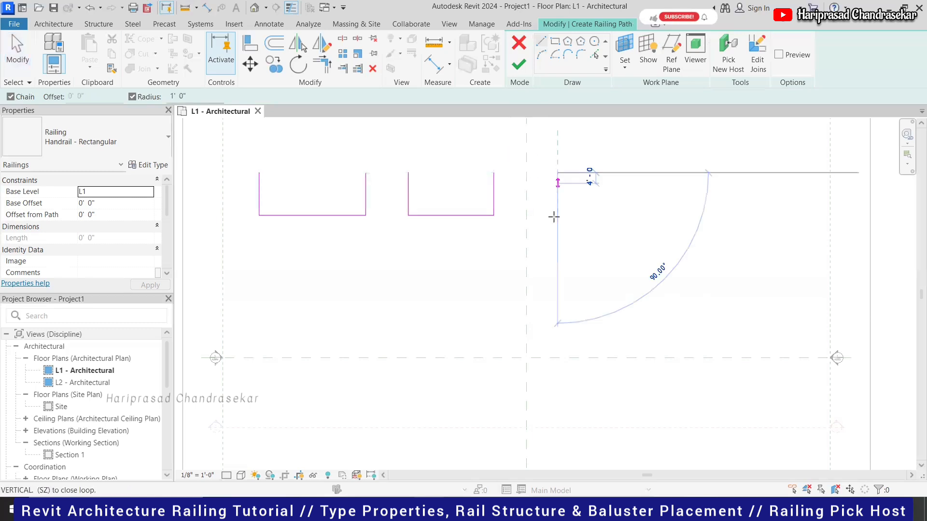
{"action": "left_click", "coordinate": [623, 214]}
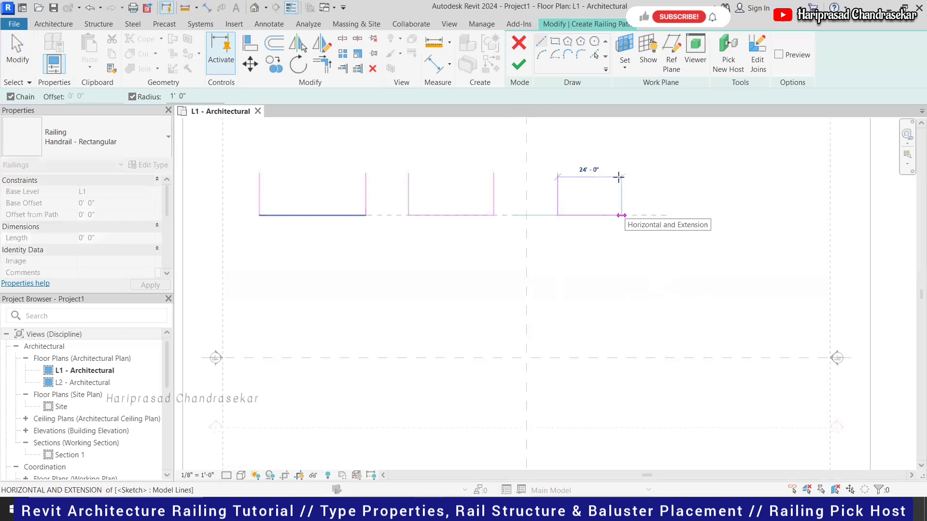
{"action": "left_click", "coordinate": [623, 178]}
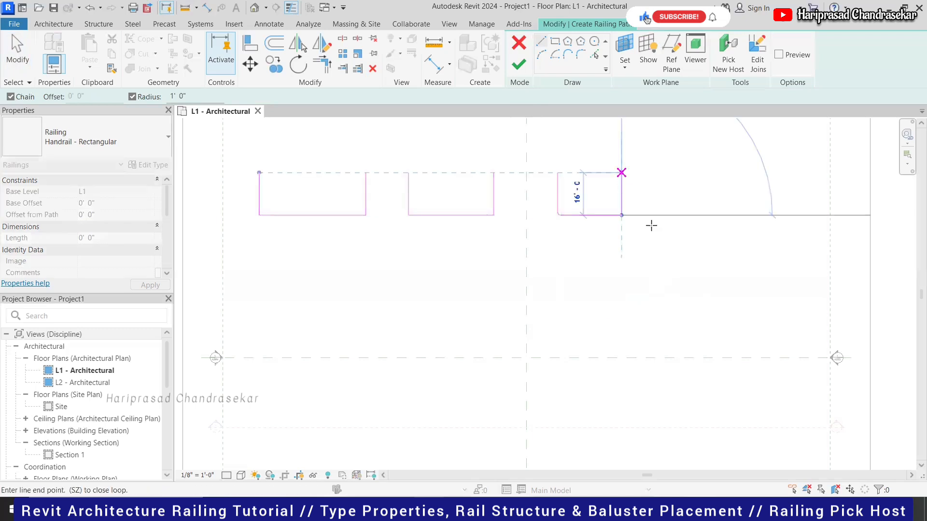
{"action": "key", "text": "Escape"}
{"action": "scroll", "coordinate": [586, 219], "scroll_direction": "up", "scroll_amount": 2}
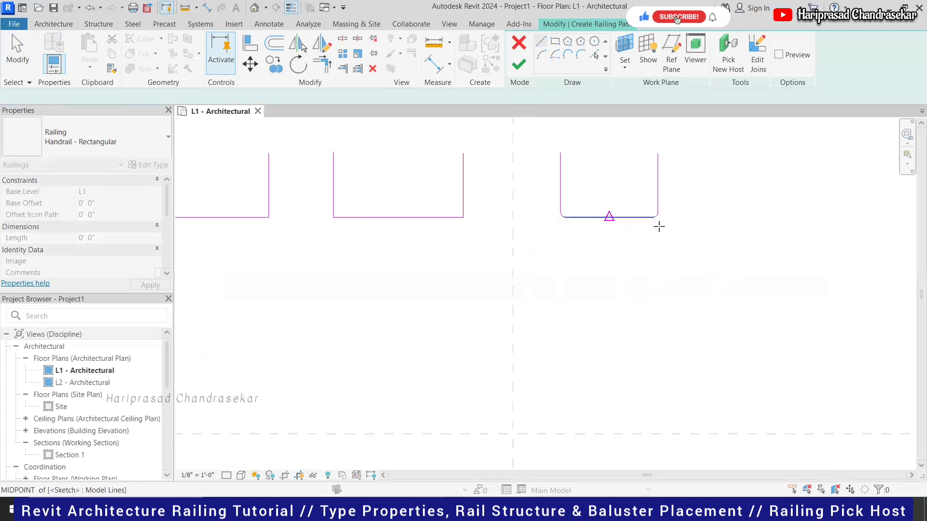
{"action": "scroll", "coordinate": [615, 236], "scroll_direction": "down", "scroll_amount": 1}
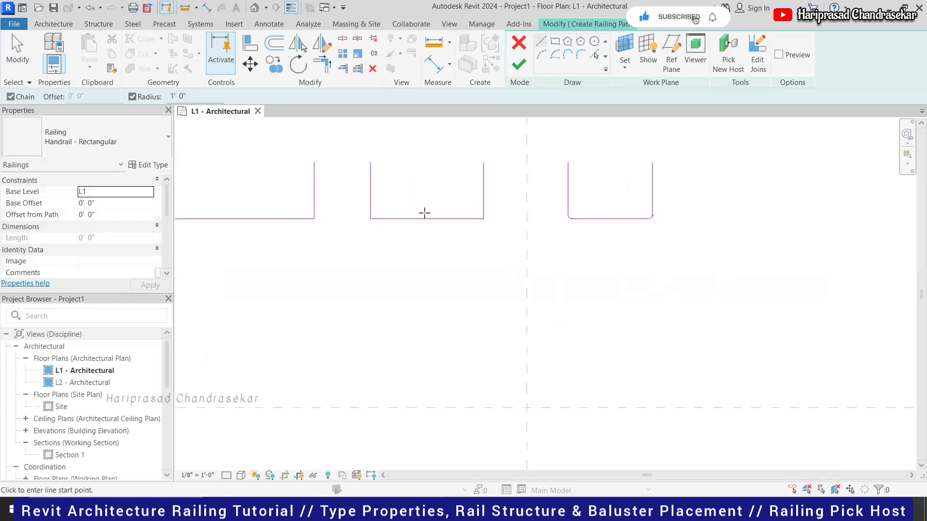
{"action": "scroll", "coordinate": [486, 215], "scroll_direction": "down", "scroll_amount": 1}
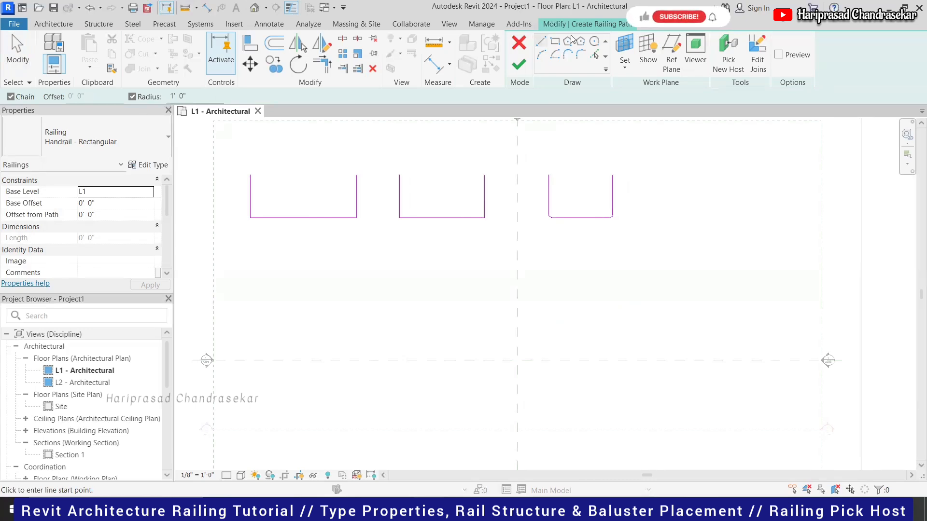
Step: Try to finish the railing sketch with its three separate paths, and decline discarding the railing
{"action": "key", "text": "Escape"}
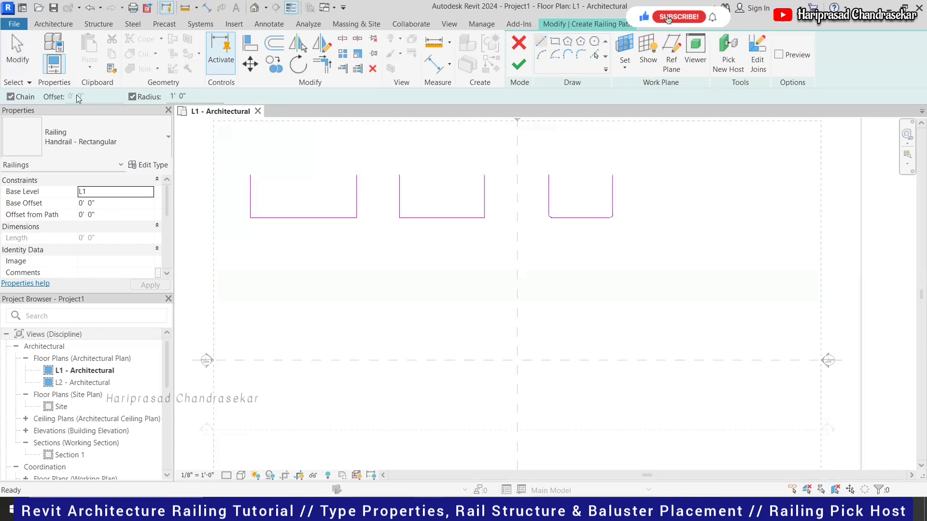
{"action": "left_click", "coordinate": [519, 66]}
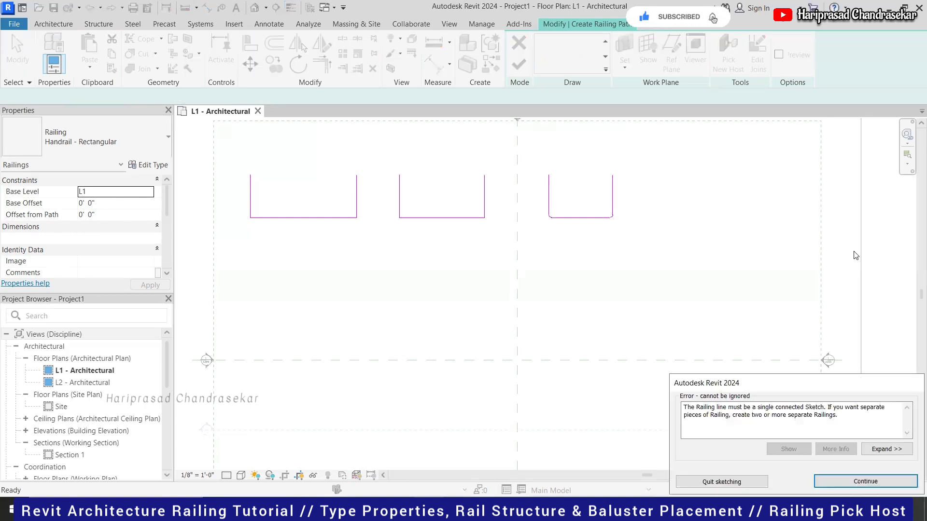
{"action": "left_click", "coordinate": [739, 482]}
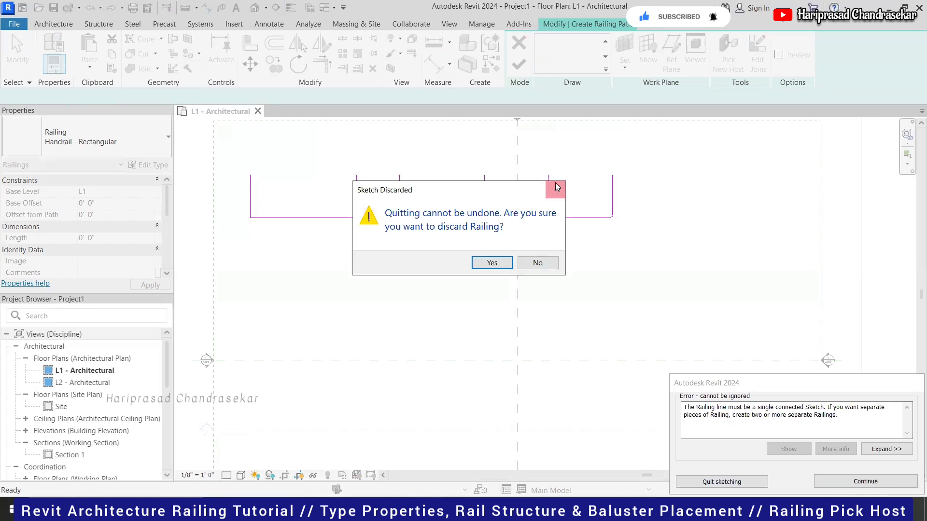
{"action": "left_click", "coordinate": [572, 193]}
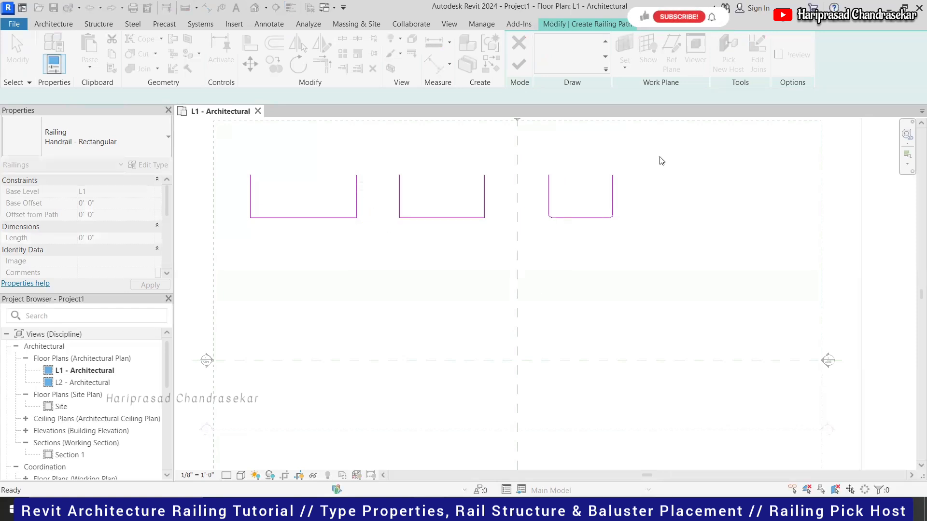
Step: Delete all three U-shaped paths from the railing sketch
{"action": "left_click_drag", "start_coordinate": [660, 154], "coordinate": [217, 259]}
{"action": "key", "text": "Delete"}
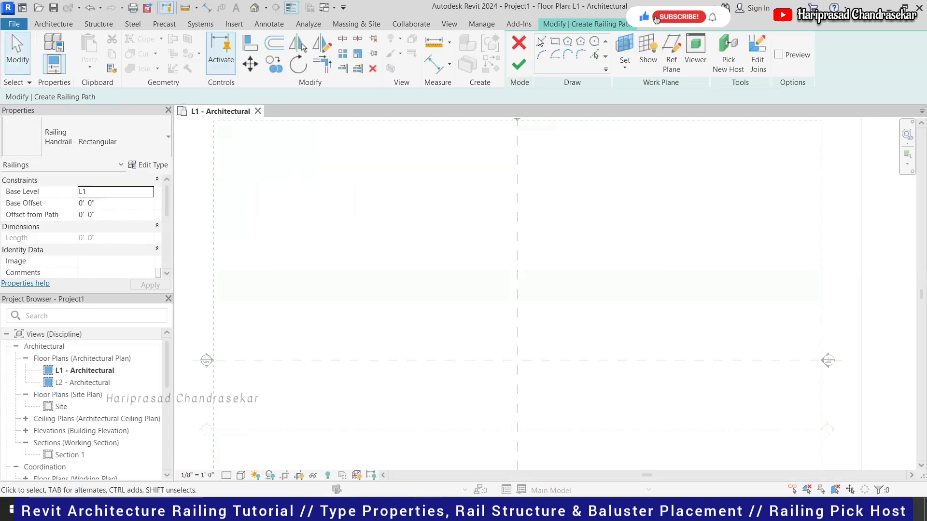
Step: Sketch one connected U-shaped railing path with 1' 0" radius corners and a final leg about 12' long, and finish the railing
{"action": "left_click", "coordinate": [538, 38]}
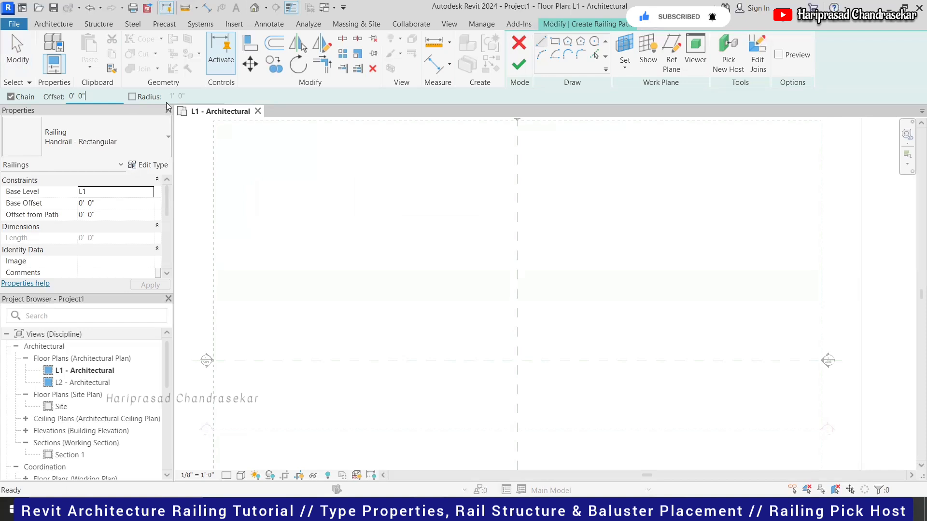
{"action": "left_click_drag", "start_coordinate": [86, 97], "coordinate": [70, 98]}
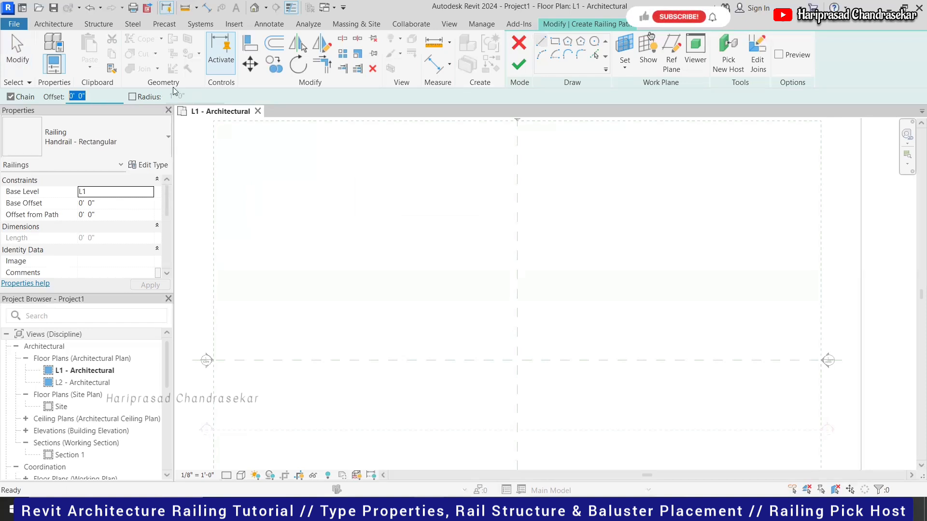
{"action": "left_click", "coordinate": [151, 97]}
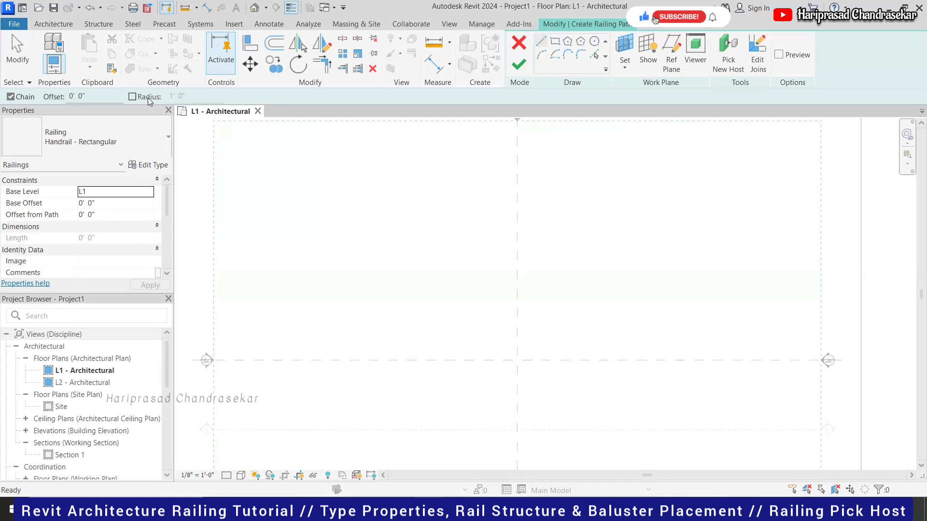
{"action": "left_click", "coordinate": [320, 186]}
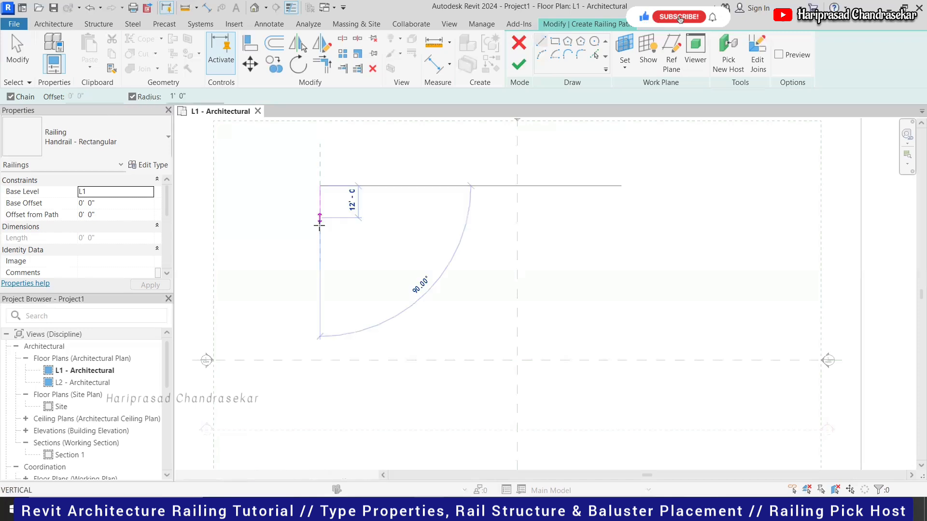
{"action": "left_click", "coordinate": [394, 228]}
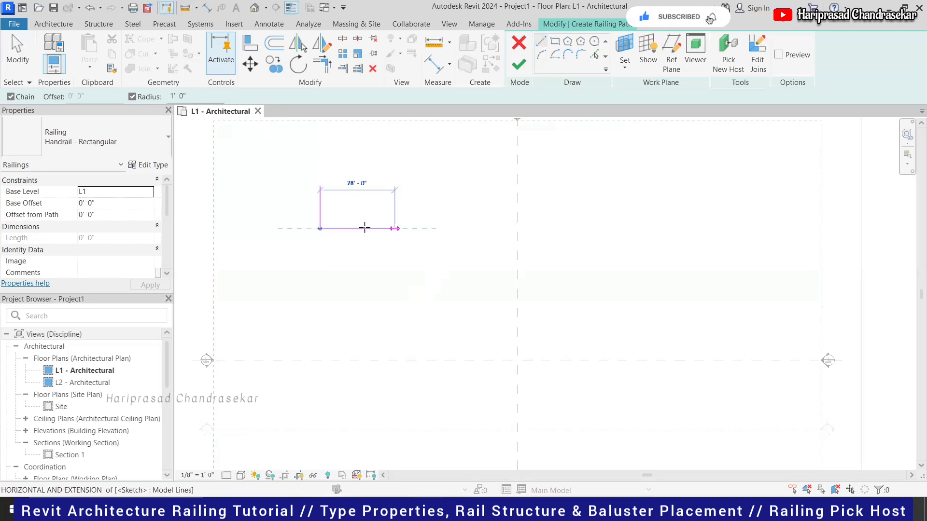
{"action": "left_click", "coordinate": [359, 201]}
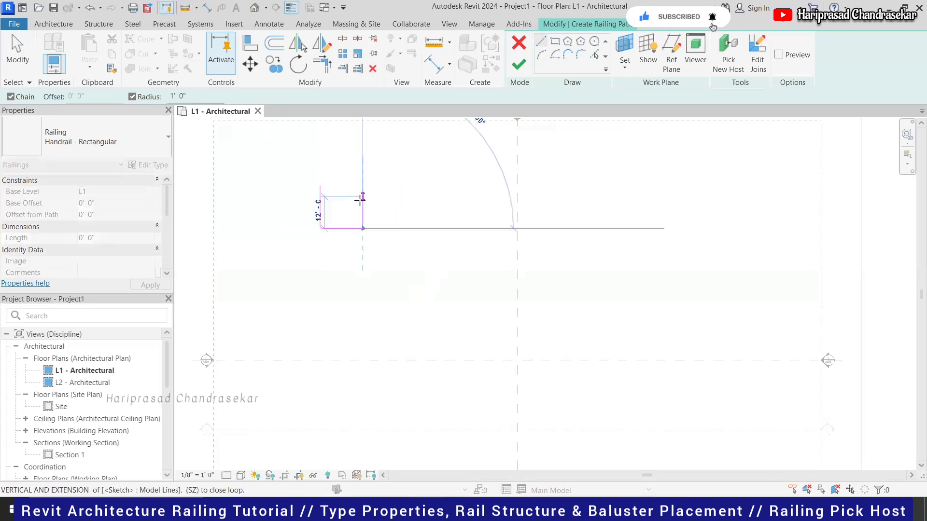
{"action": "left_click", "coordinate": [519, 68]}
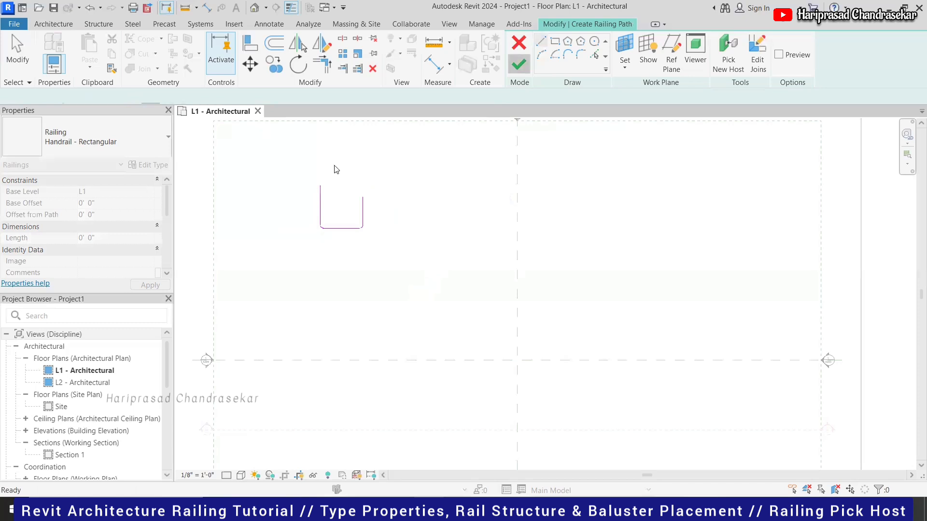
{"action": "scroll", "coordinate": [336, 169], "scroll_direction": "up", "scroll_amount": 2}
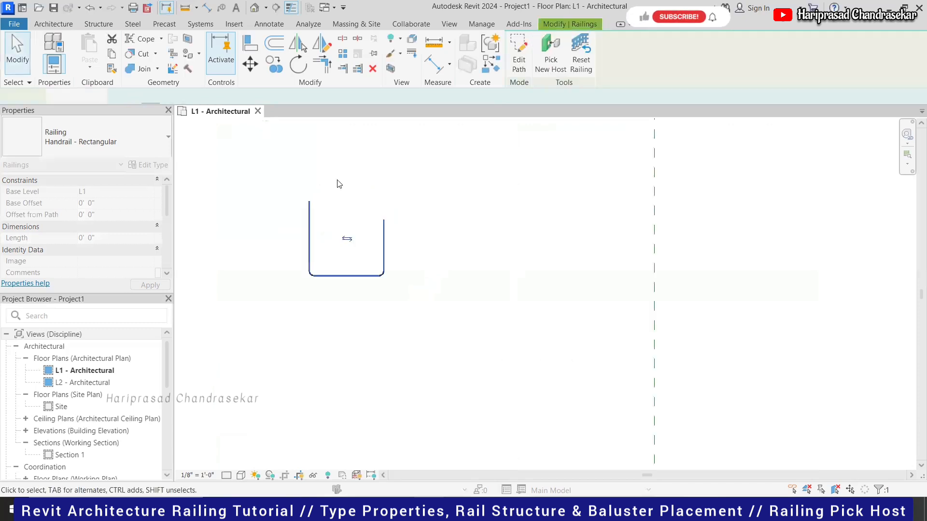
Step: Open the default 3D view and examine the finished U-shaped railing up close
{"action": "left_click", "coordinate": [263, 152]}
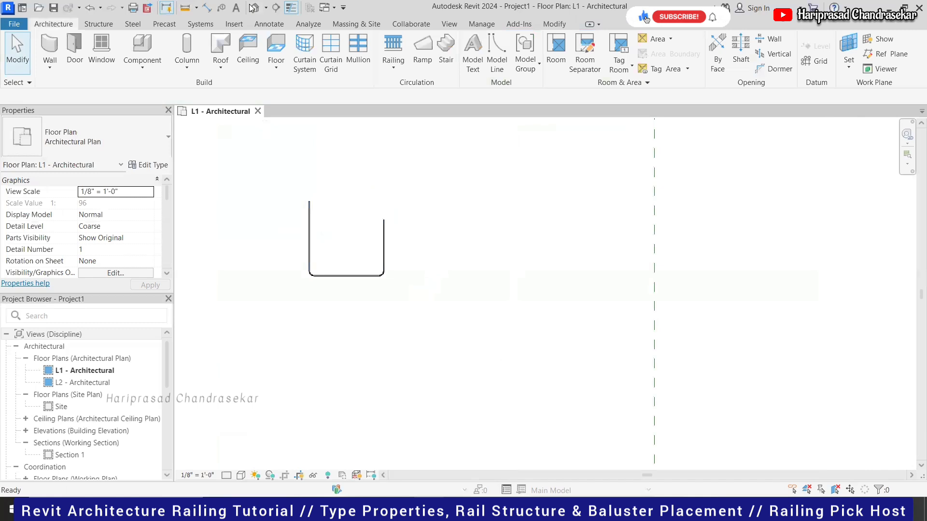
{"action": "left_click", "coordinate": [252, 7]}
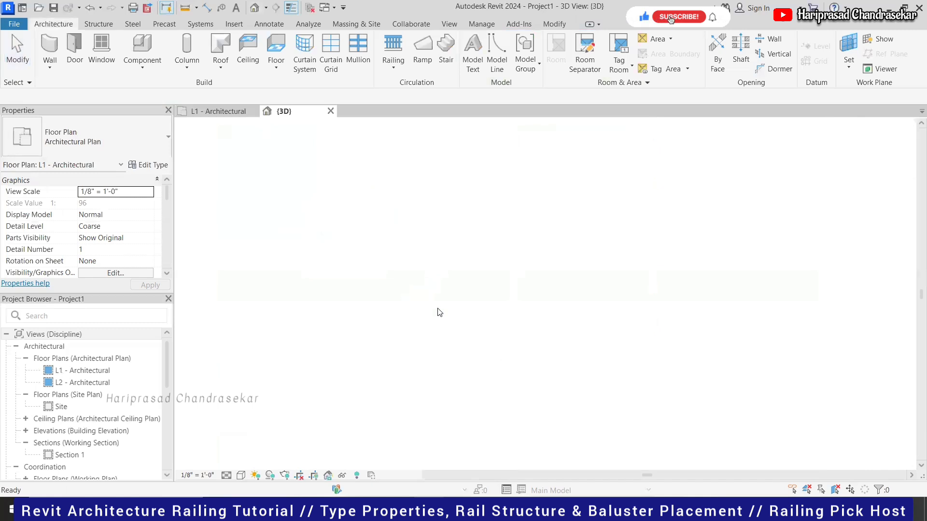
{"action": "scroll", "coordinate": [492, 285], "scroll_direction": "up", "scroll_amount": 2}
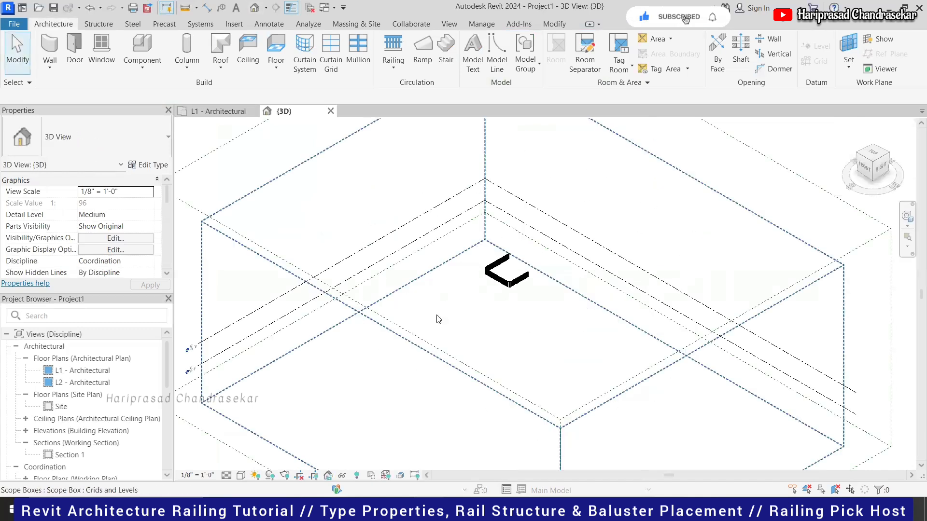
{"action": "scroll", "coordinate": [436, 318], "scroll_direction": "up", "scroll_amount": 4}
{"action": "scroll", "coordinate": [400, 354], "scroll_direction": "up", "scroll_amount": 2}
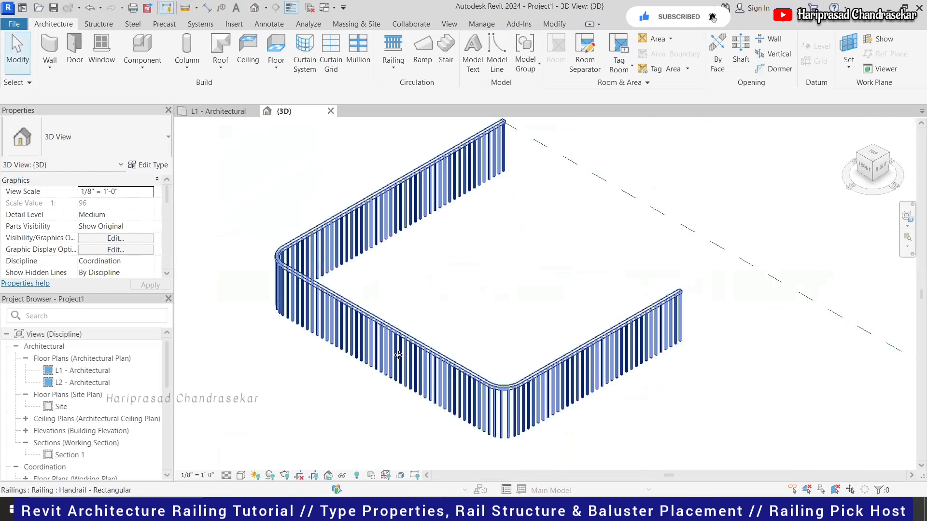
{"action": "left_click", "coordinate": [398, 355]}
{"action": "left_click", "coordinate": [494, 308]}
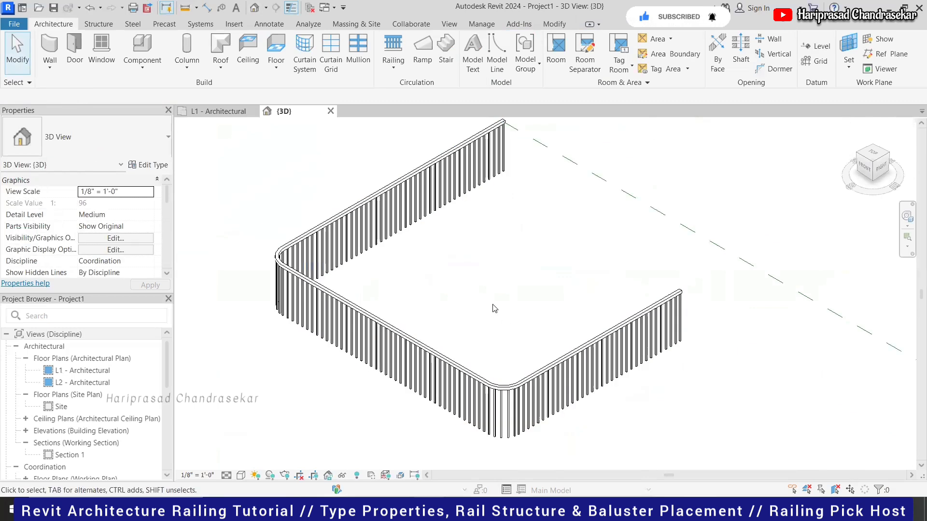
Step: Change the railing's type to Handrail - Pipe
{"action": "left_click", "coordinate": [116, 140]}
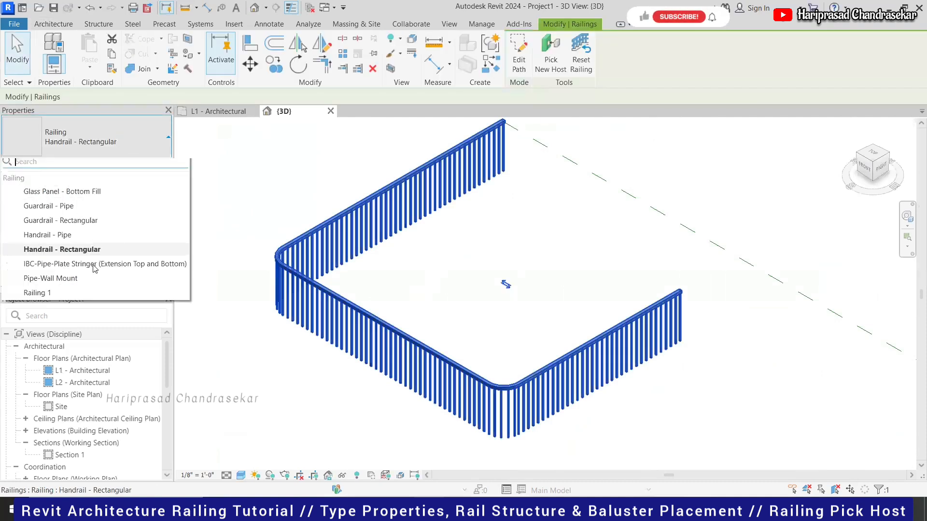
{"action": "left_click", "coordinate": [73, 242]}
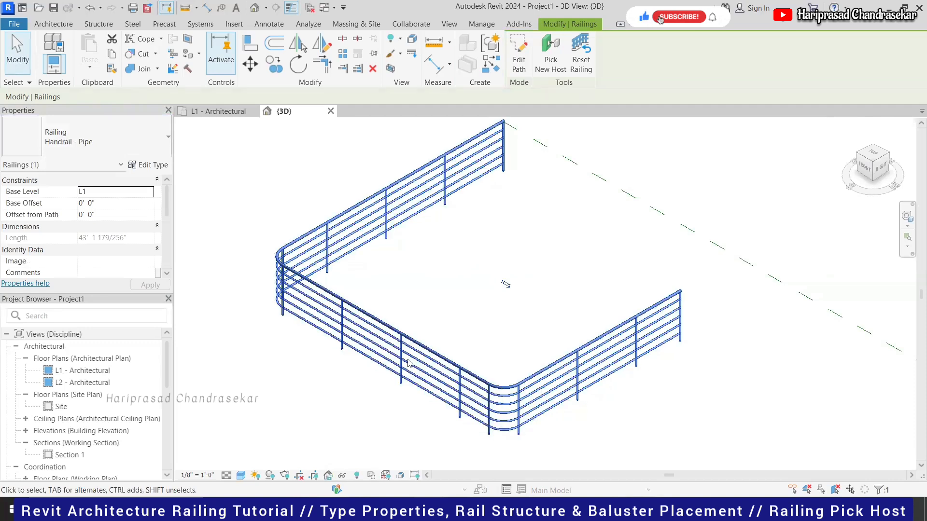
{"action": "key", "text": "Escape"}
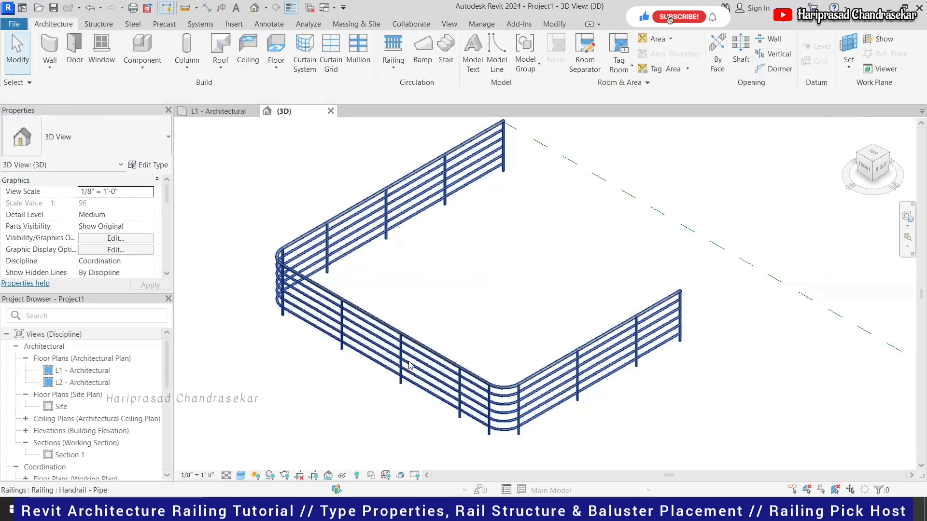
Step: Try the Guardrail - Rectangular type on the railing, followed by the Guardrail - Pipe type
{"action": "left_click", "coordinate": [95, 145]}
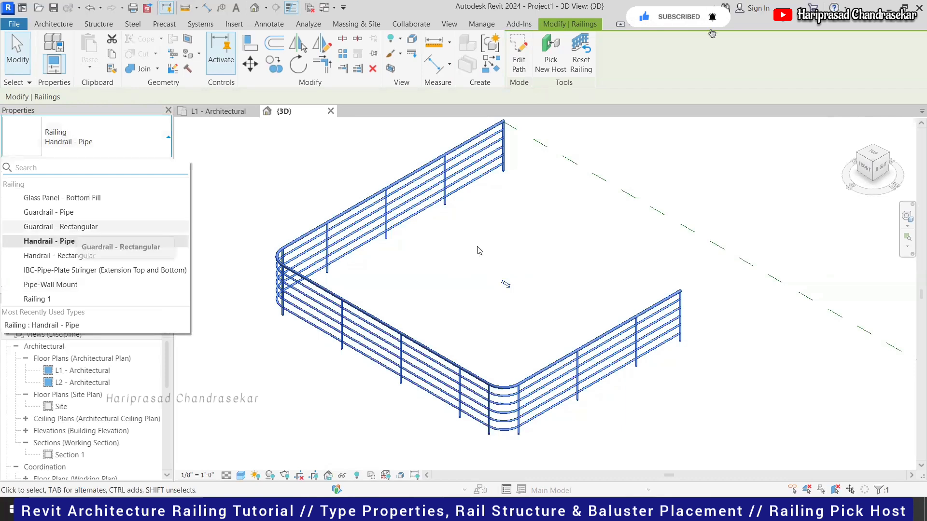
{"action": "left_click", "coordinate": [496, 266]}
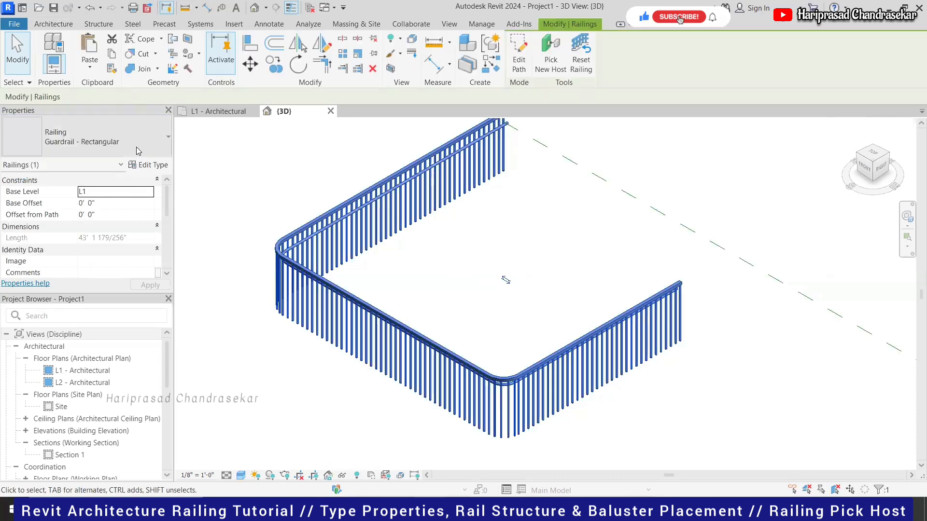
{"action": "left_click", "coordinate": [135, 153]}
{"action": "left_click", "coordinate": [91, 223]}
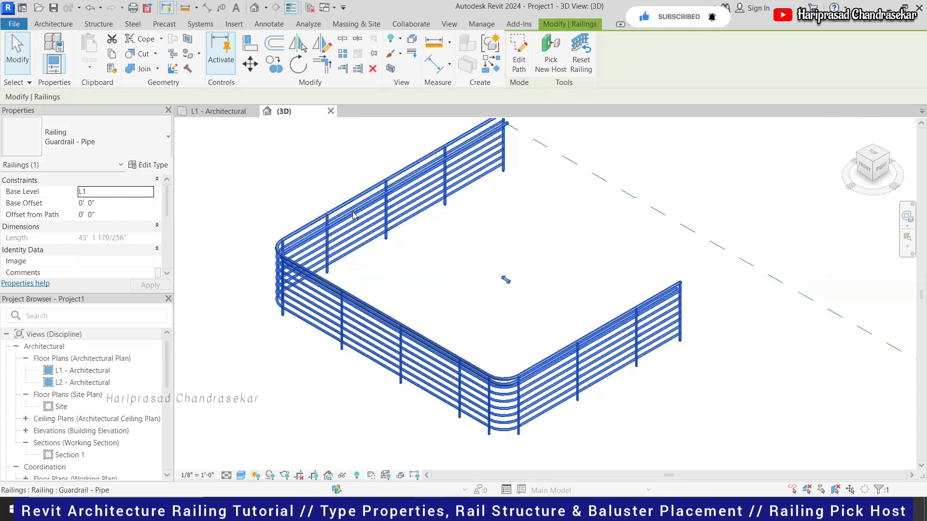
Step: Switch the railing to the Glass Panel - Bottom Fill type and examine it in 3D
{"action": "left_click", "coordinate": [121, 141]}
{"action": "left_click", "coordinate": [120, 198]}
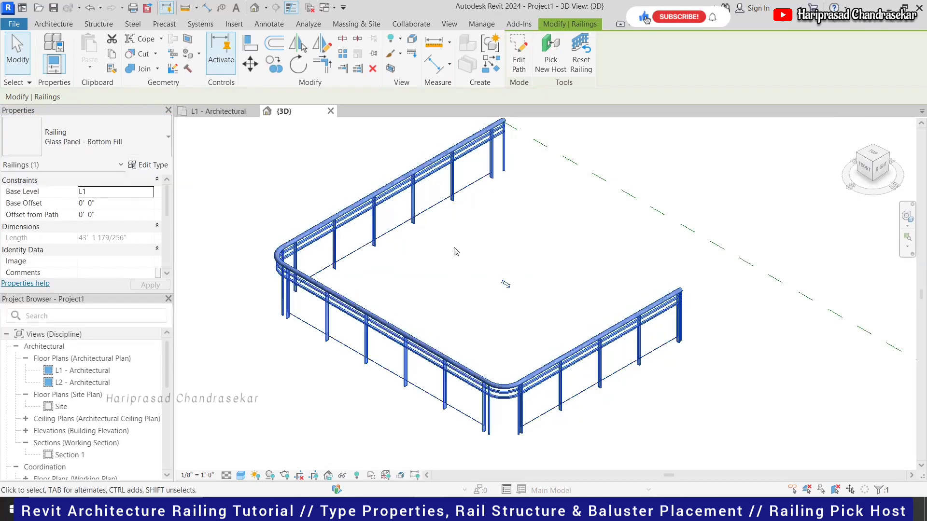
{"action": "left_click", "coordinate": [640, 260]}
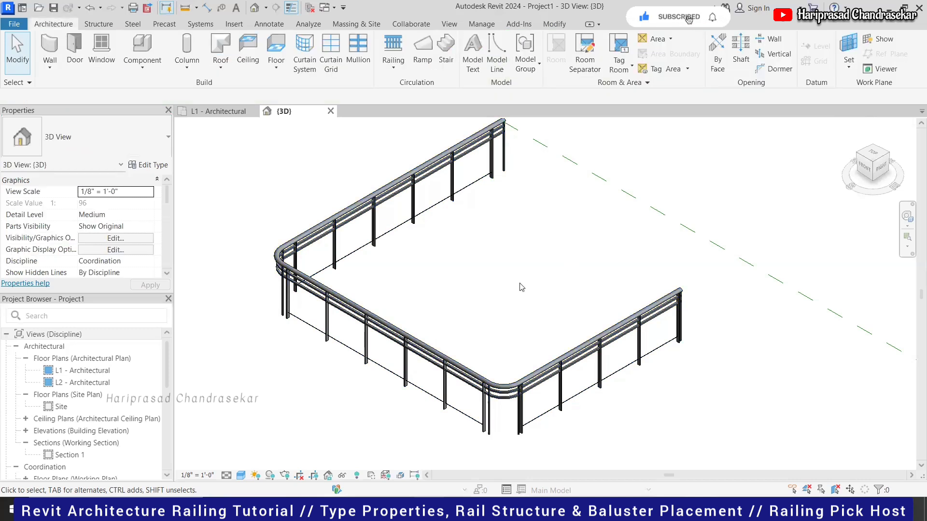
{"action": "scroll", "coordinate": [511, 245], "scroll_direction": "down", "scroll_amount": 2}
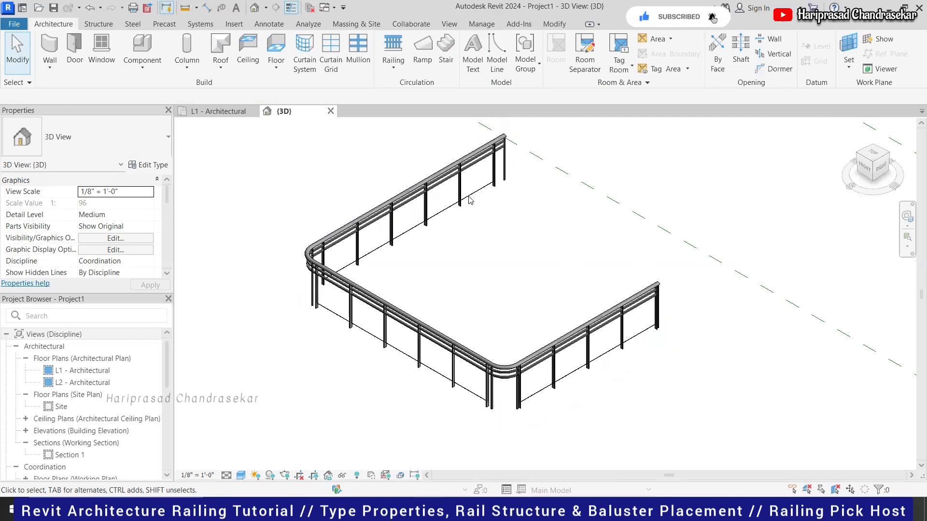
{"action": "scroll", "coordinate": [458, 200], "scroll_direction": "up", "scroll_amount": 1}
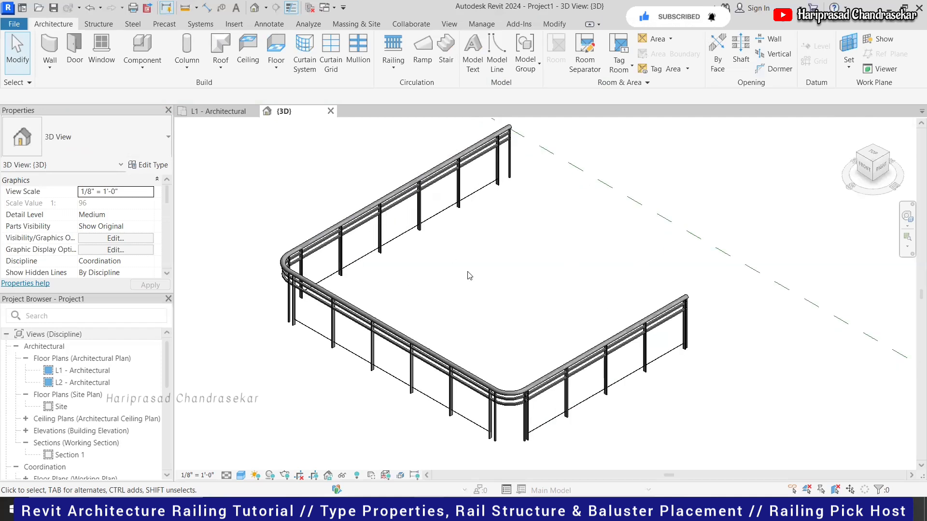
Step: Change the glass panel railing back to the Handrail - Pipe type
{"action": "left_click", "coordinate": [450, 171]}
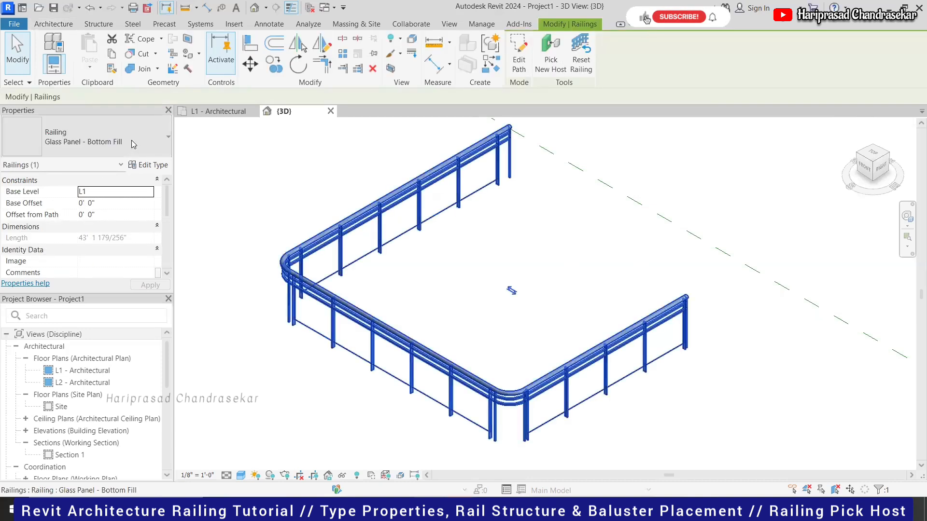
{"action": "left_click", "coordinate": [134, 145]}
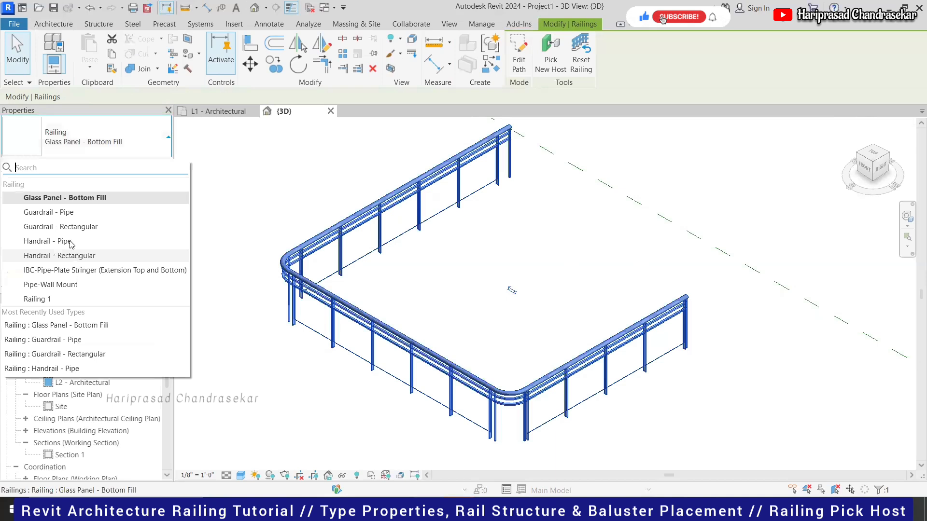
{"action": "left_click", "coordinate": [47, 241]}
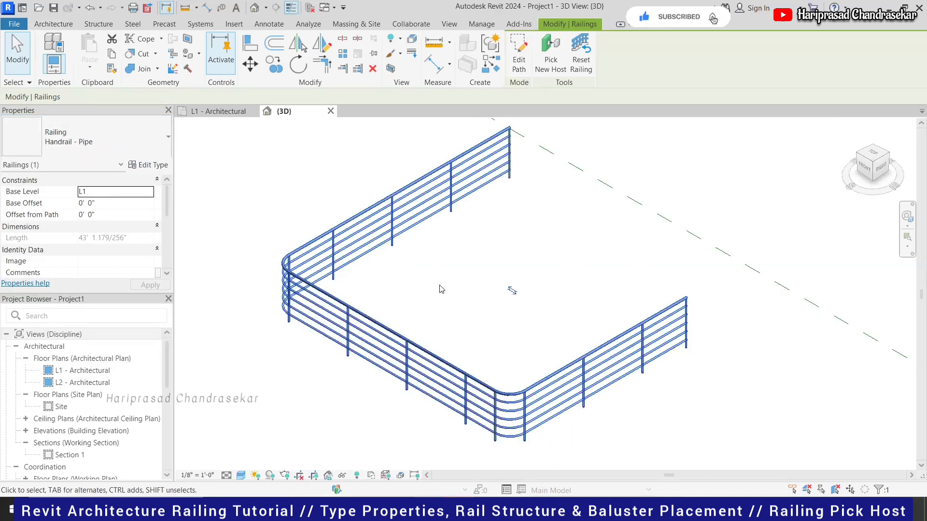
{"action": "scroll", "coordinate": [463, 386], "scroll_direction": "down", "scroll_amount": 2}
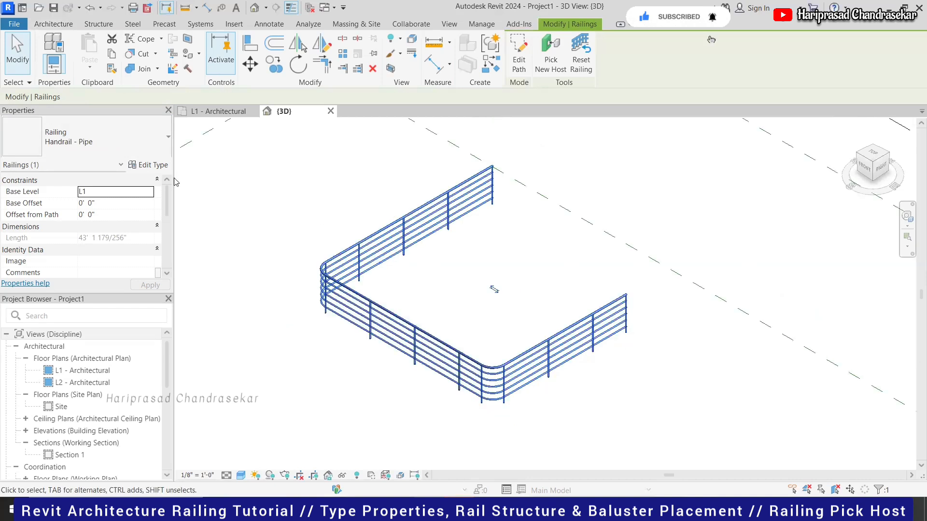
Step: Open the non-continuous rail structure of the Handrail - Pipe type and compare its rail list with the railing in the model
{"action": "left_click", "coordinate": [153, 166]}
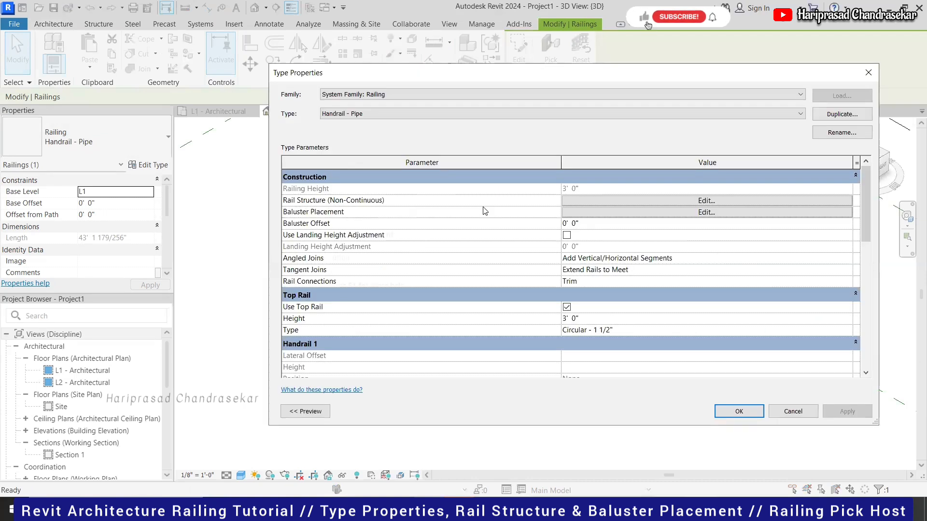
{"action": "left_click", "coordinate": [663, 203]}
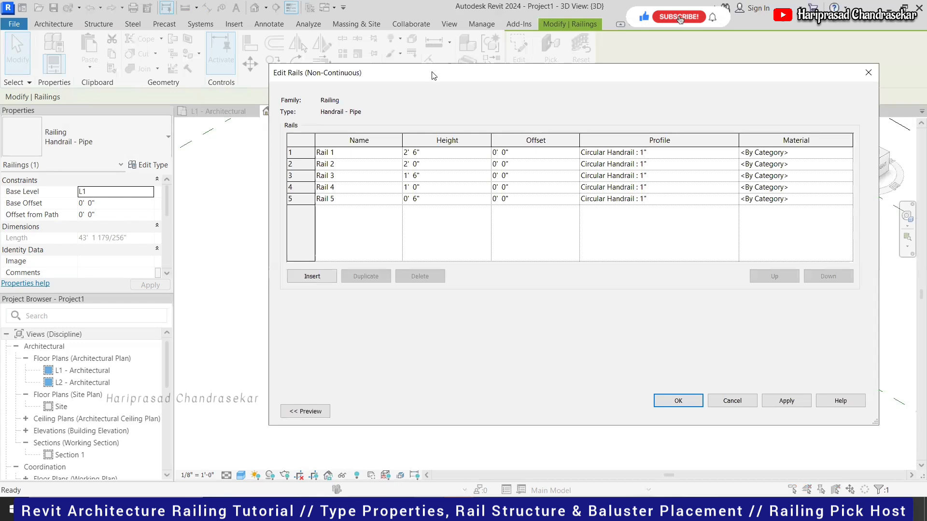
{"action": "left_click_drag", "start_coordinate": [432, 76], "coordinate": [124, 320]}
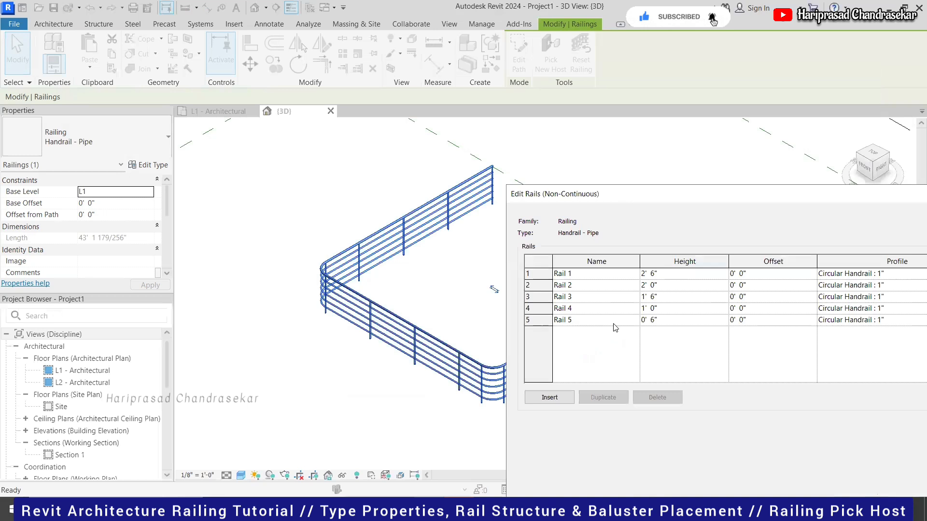
{"action": "left_click_drag", "start_coordinate": [616, 194], "coordinate": [426, 186]}
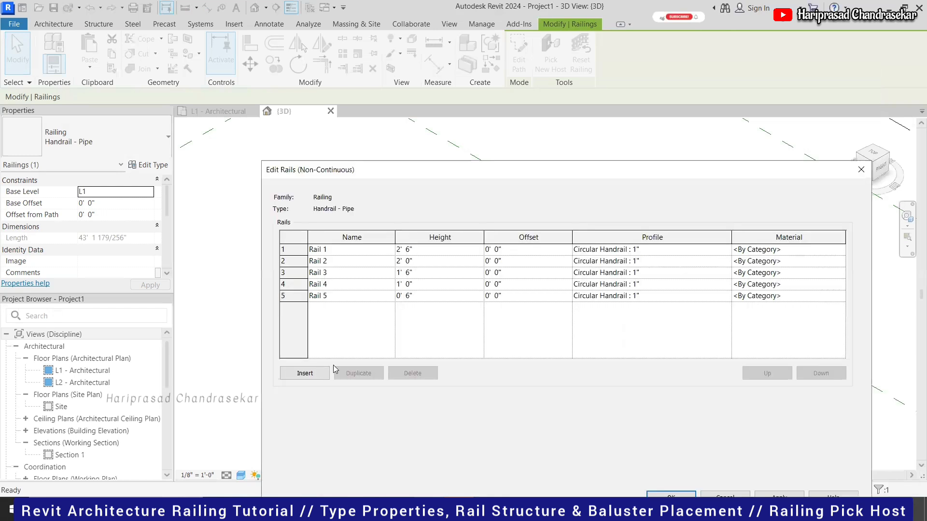
Step: Insert a new rail named Rail 6 in the rail structure and set its height to 3' 0"
{"action": "left_click", "coordinate": [306, 374]}
{"action": "left_click", "coordinate": [390, 309]}
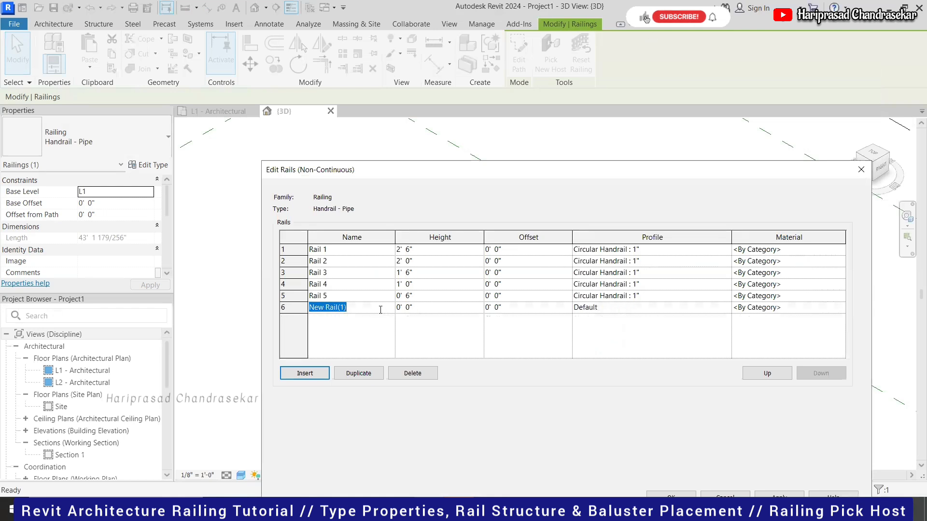
{"action": "type", "text": "Rail 6"}
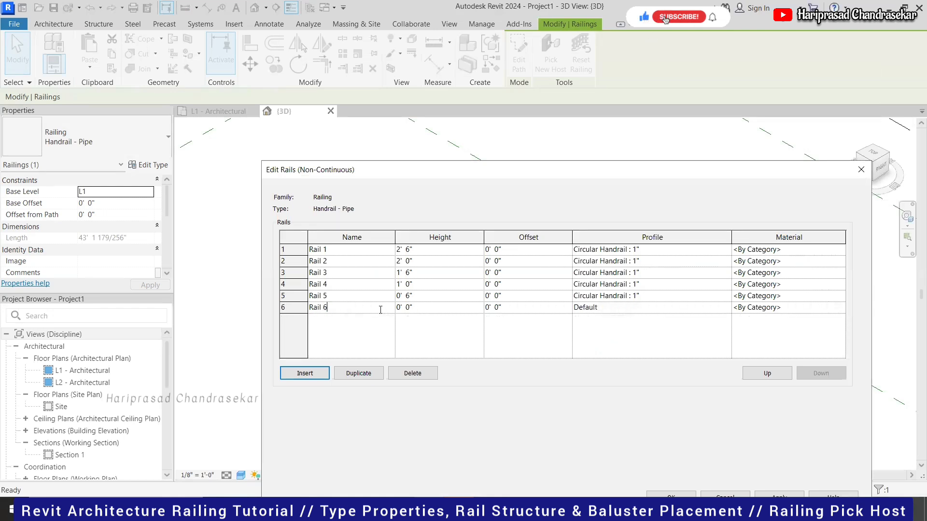
{"action": "left_click", "coordinate": [448, 310]}
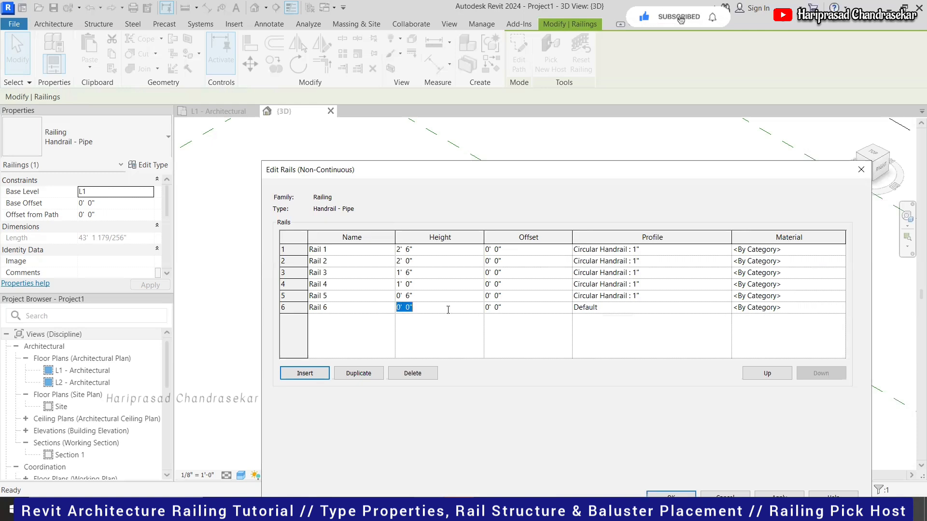
{"action": "type", "text": "3"}
{"action": "left_click", "coordinate": [443, 351]}
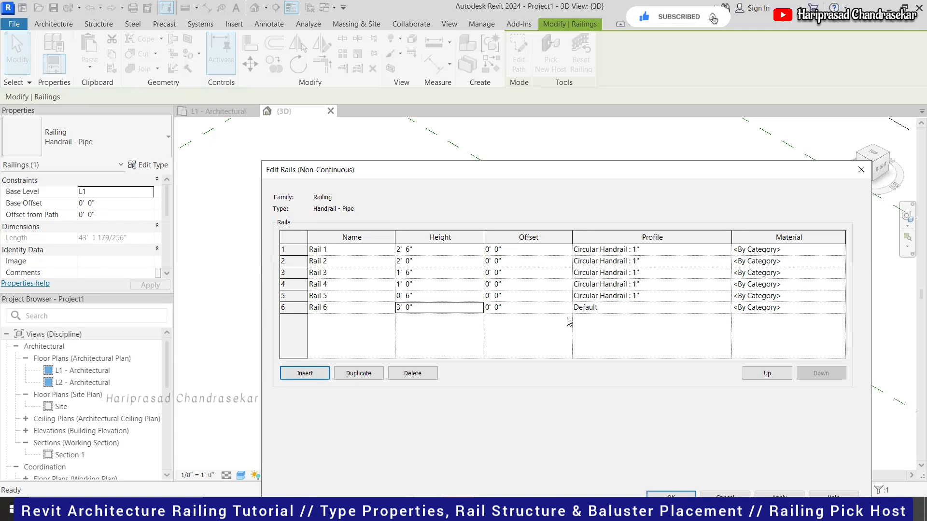
Step: Assign the Circular Handrail : 1 1/2" profile to Rail 6
{"action": "left_click", "coordinate": [662, 309]}
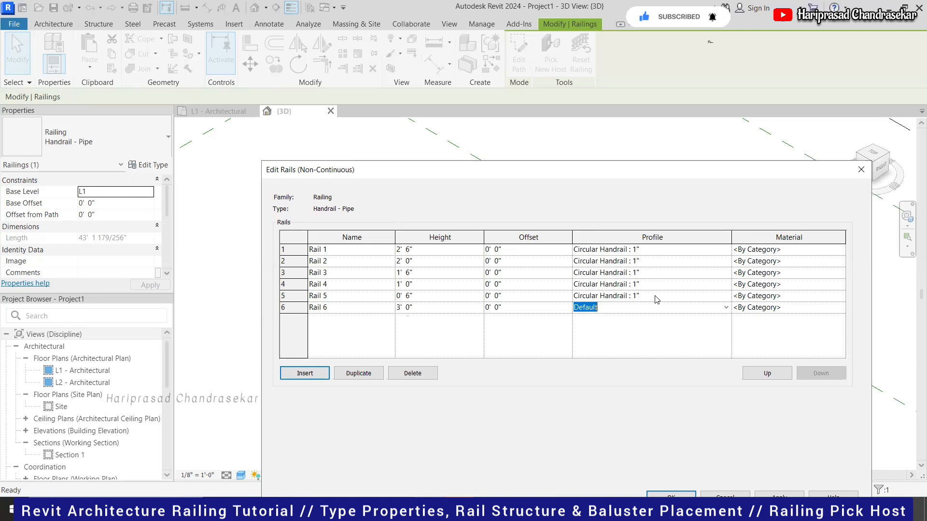
{"action": "key", "text": "Up"}
{"action": "left_click", "coordinate": [728, 311]}
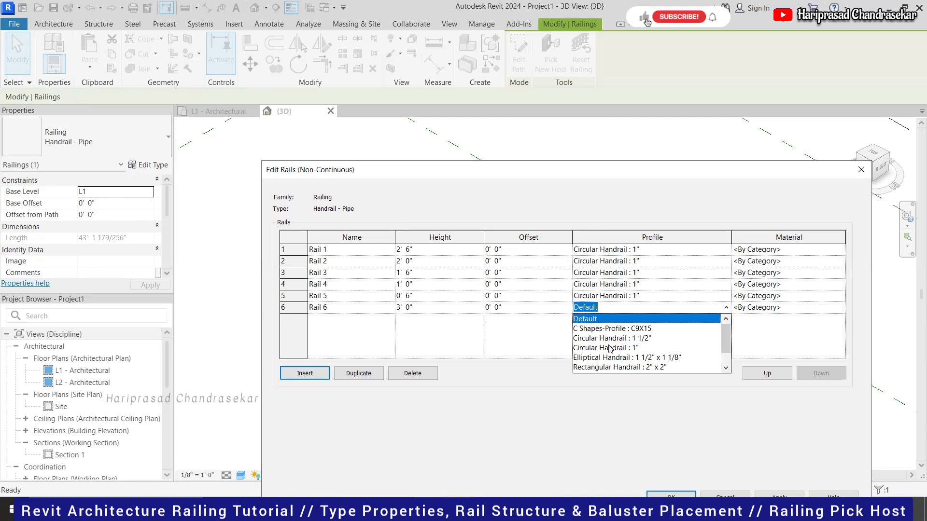
{"action": "left_click", "coordinate": [641, 338]}
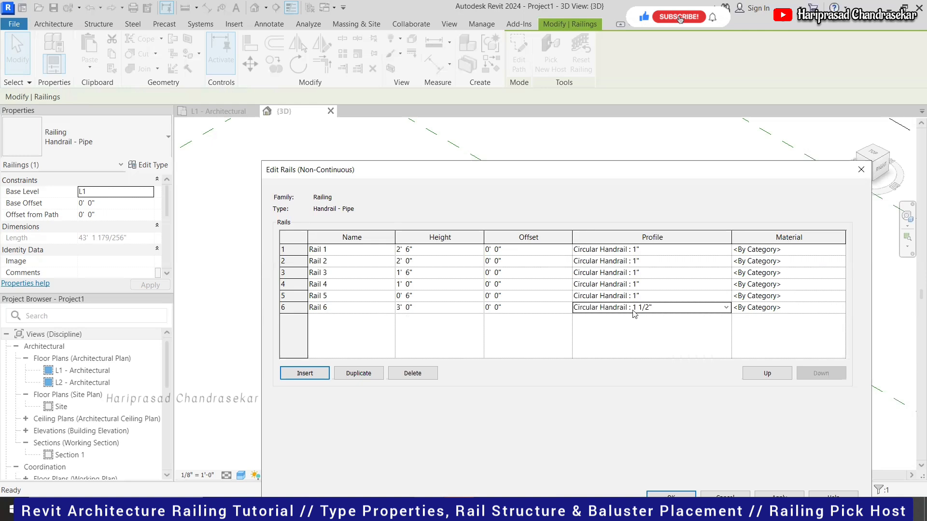
Step: Search the material library for brass, add the AEC Materials polished Brass to the project and assign it to Rail 6
{"action": "left_click", "coordinate": [828, 308]}
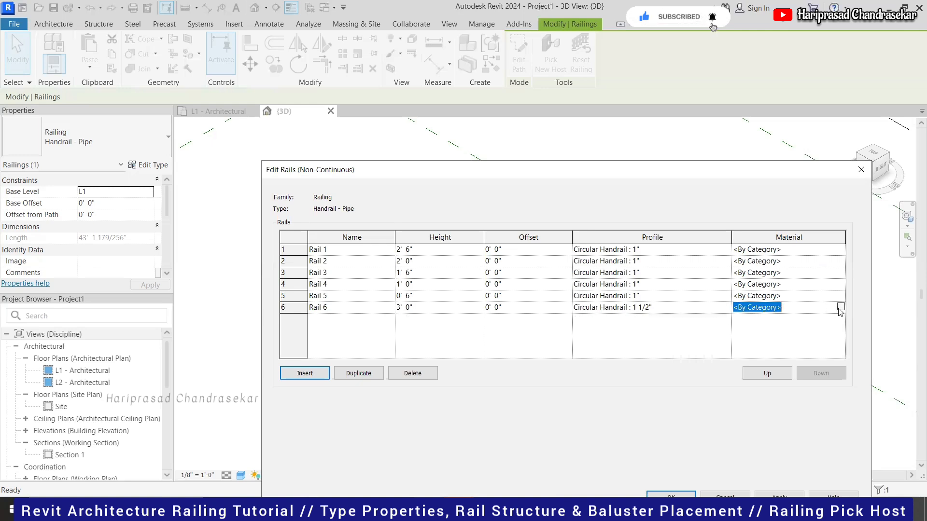
{"action": "left_click", "coordinate": [840, 308]}
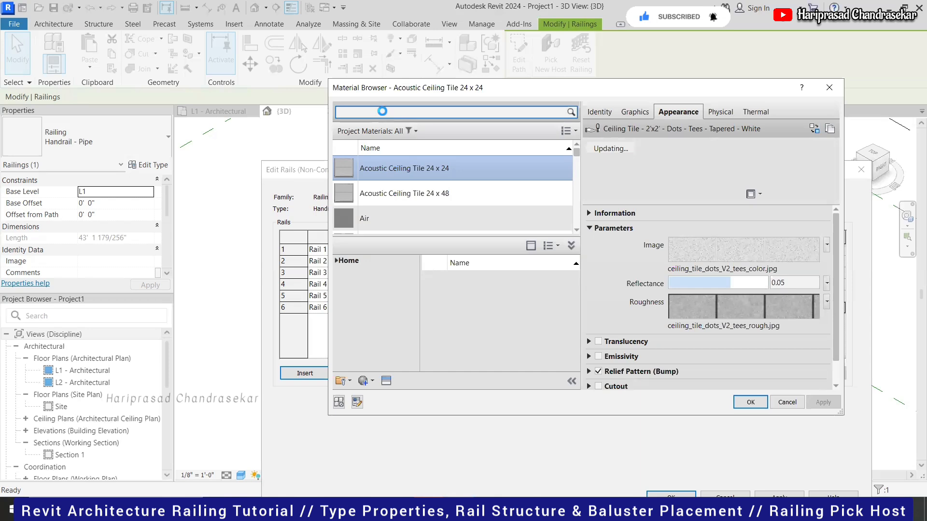
{"action": "type", "text": "ss"}
{"action": "double_click", "coordinate": [339, 114]}
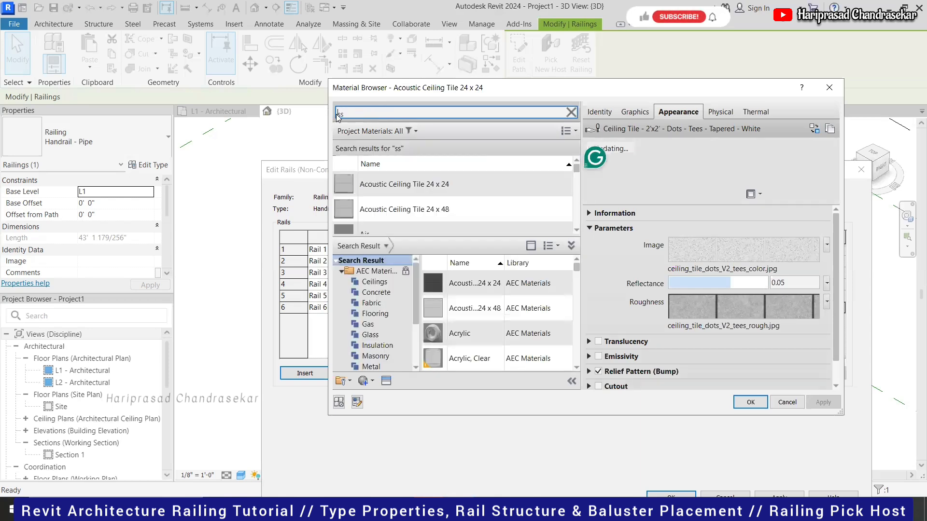
{"action": "type", "text": "br"}
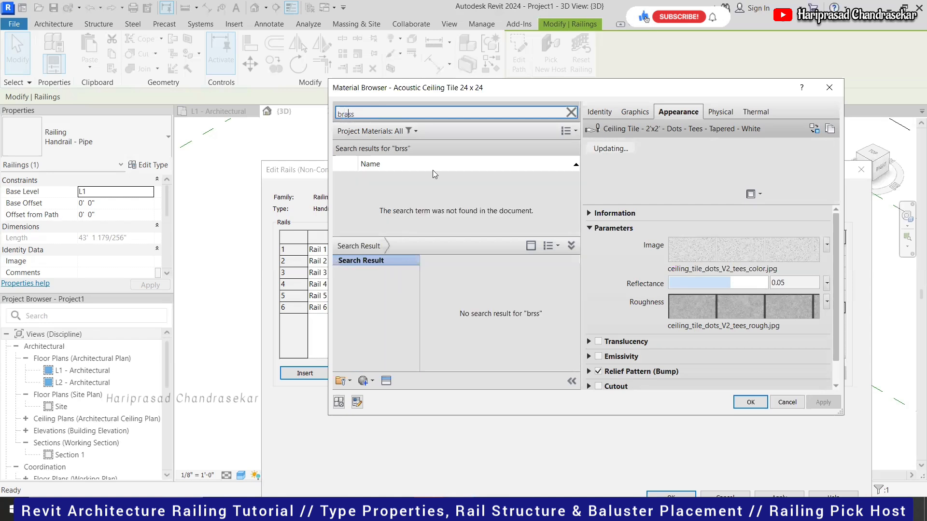
{"action": "type", "text": "a"}
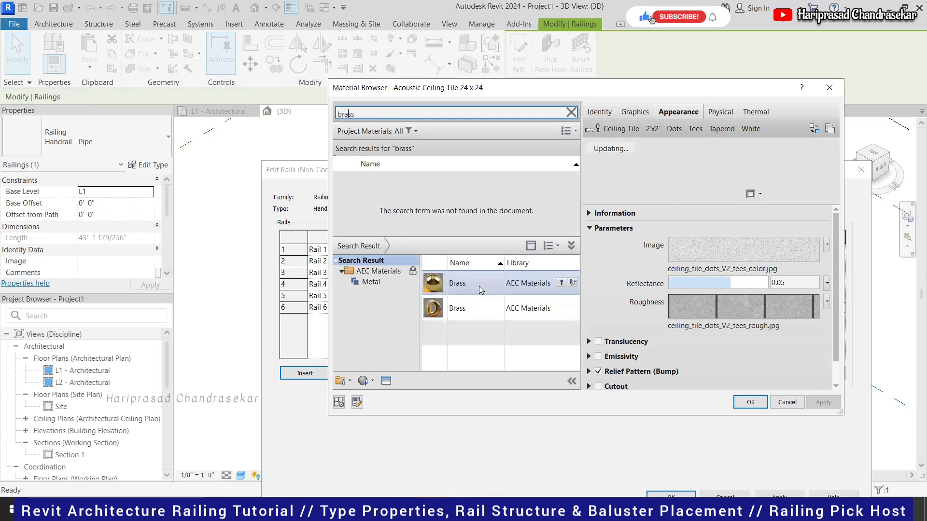
{"action": "left_click", "coordinate": [561, 284]}
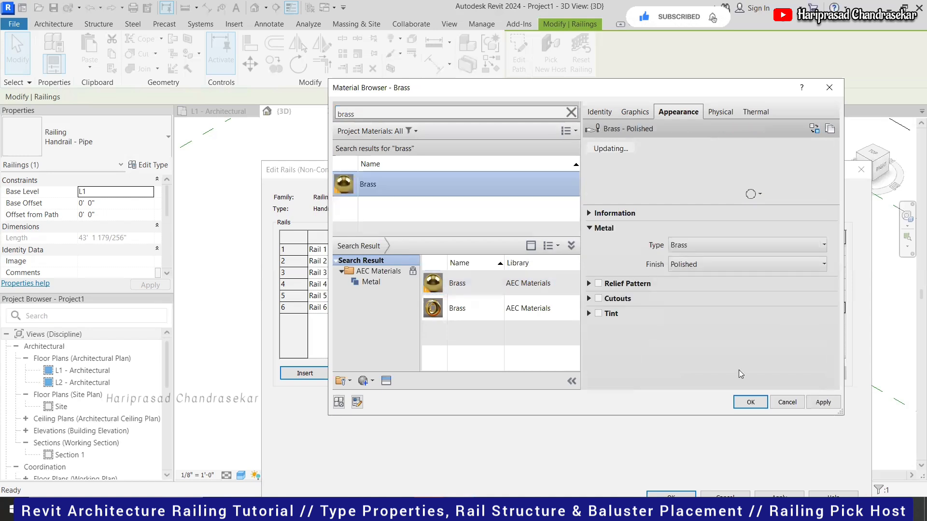
{"action": "left_click", "coordinate": [750, 402]}
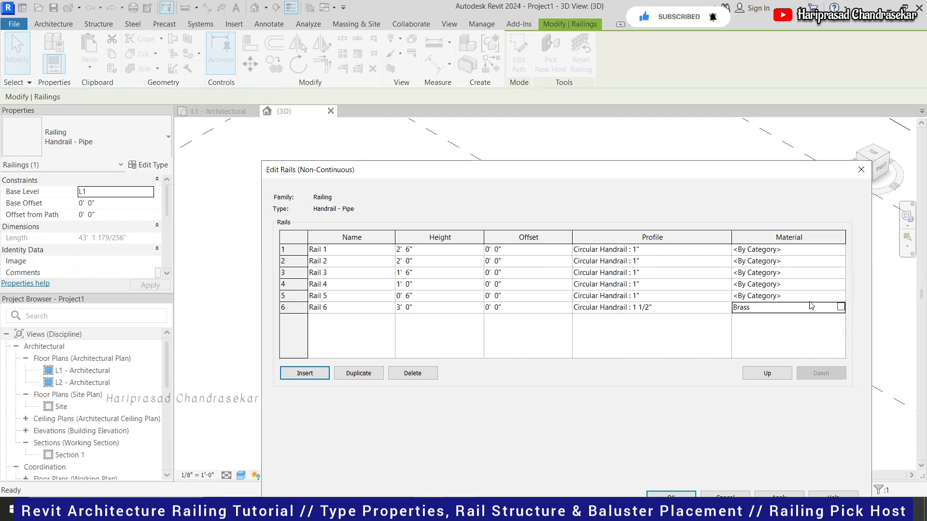
Step: Move Rail 6 to the first row of the rail list and leave the rail structure without saving
{"action": "left_click", "coordinate": [777, 376]}
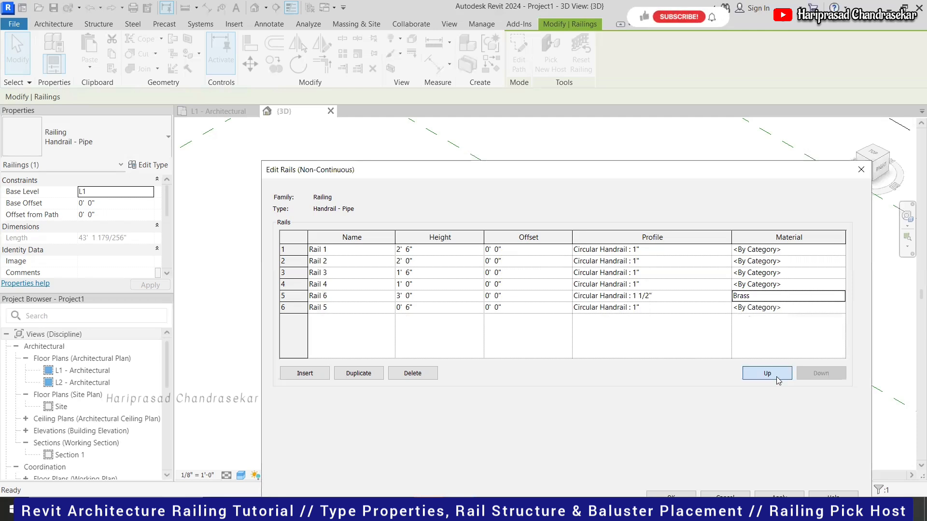
{"action": "left_click", "coordinate": [776, 373]}
{"action": "left_click", "coordinate": [776, 373]}
{"action": "left_click", "coordinate": [776, 373]}
{"action": "left_click", "coordinate": [777, 373]}
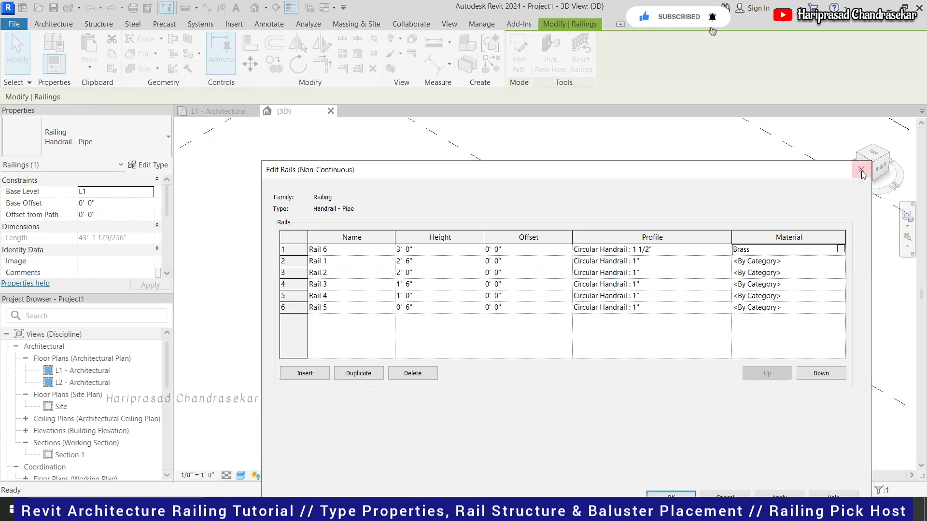
{"action": "key", "text": "Escape"}
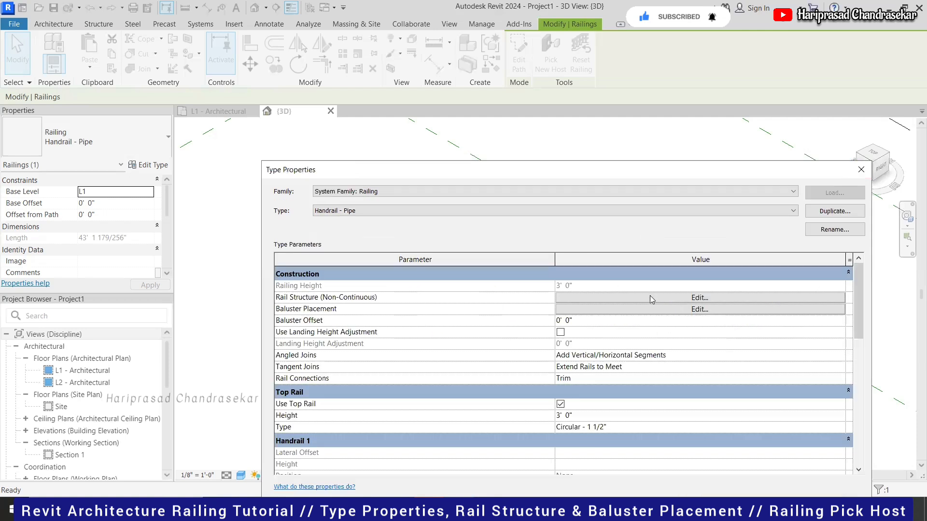
Step: Insert a new rail named Rail 6 with a height of 3' 0" in the Handrail - Pipe type's non-continuous rail structure
{"action": "left_click", "coordinate": [649, 297]}
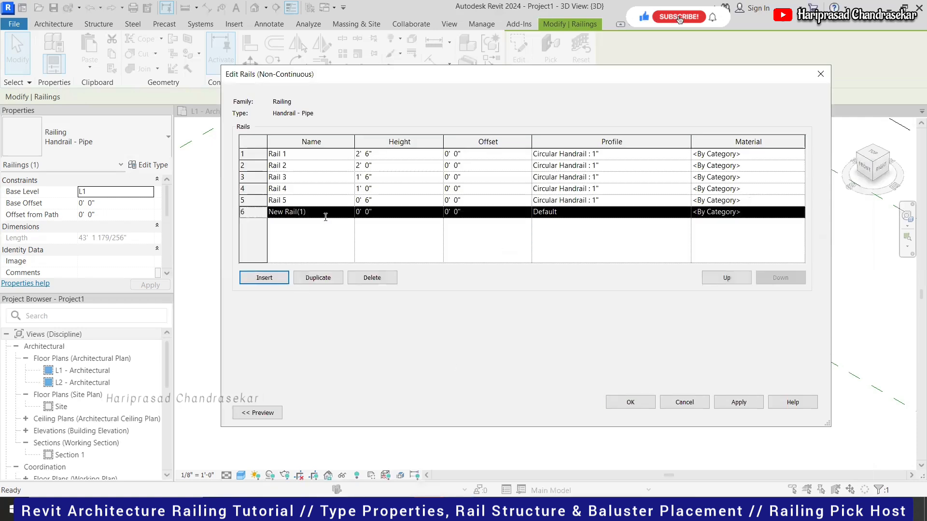
{"action": "left_click", "coordinate": [326, 217]}
{"action": "type", "text": "Rail 6"}
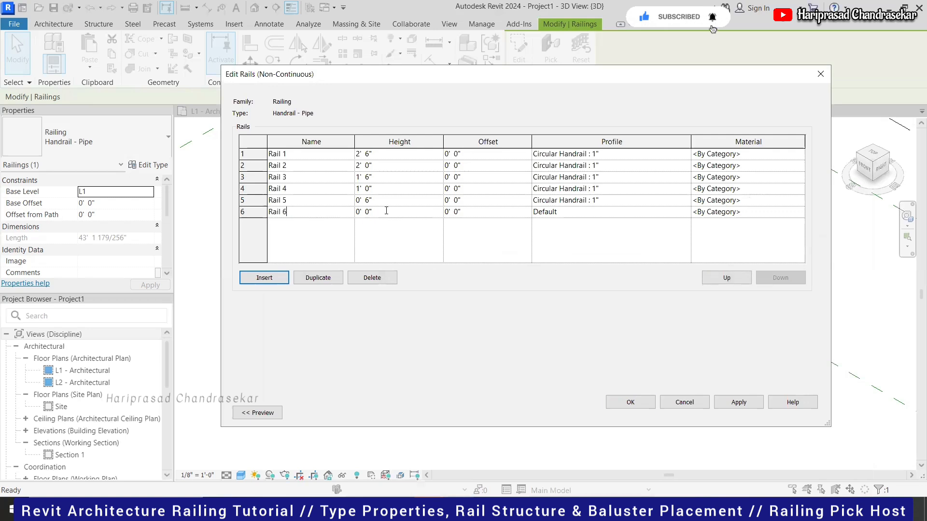
{"action": "left_click", "coordinate": [386, 211]}
{"action": "type", "text": "3"}
Step: Give Rail 6 the Circular Handrail : 1 1/2" profile and the Brass material, and confirm the railing type changes
{"action": "left_click", "coordinate": [648, 213]}
{"action": "left_click", "coordinate": [626, 215]}
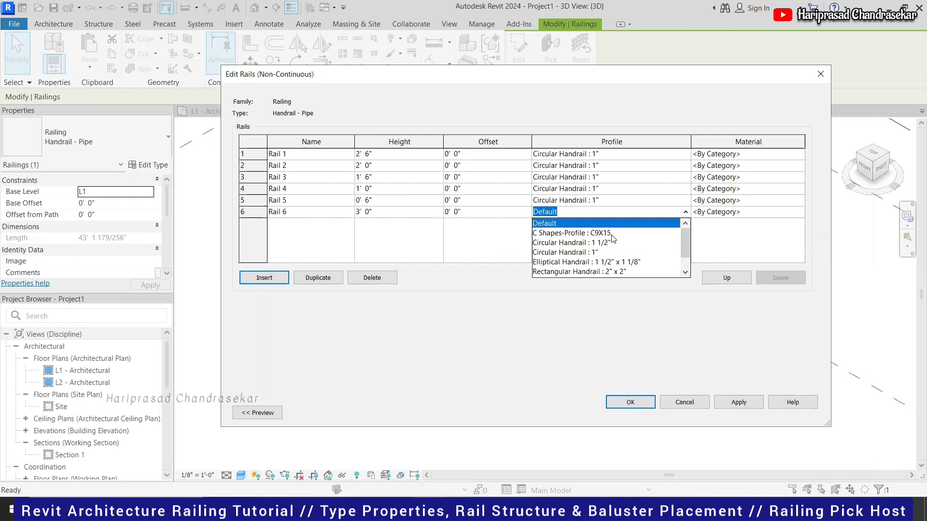
{"action": "left_click", "coordinate": [571, 242]}
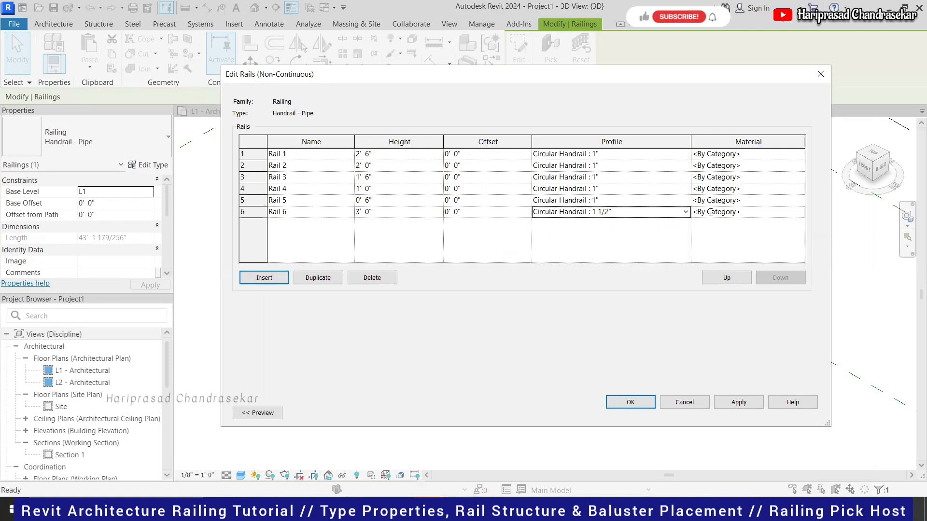
{"action": "key", "text": "Tab"}
{"action": "type", "text": "Brass"}
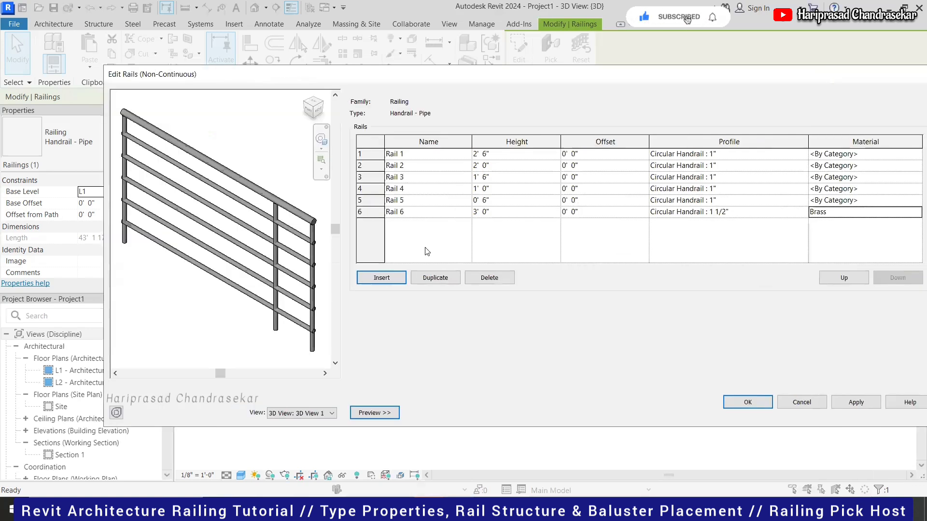
{"action": "left_click", "coordinate": [423, 245]}
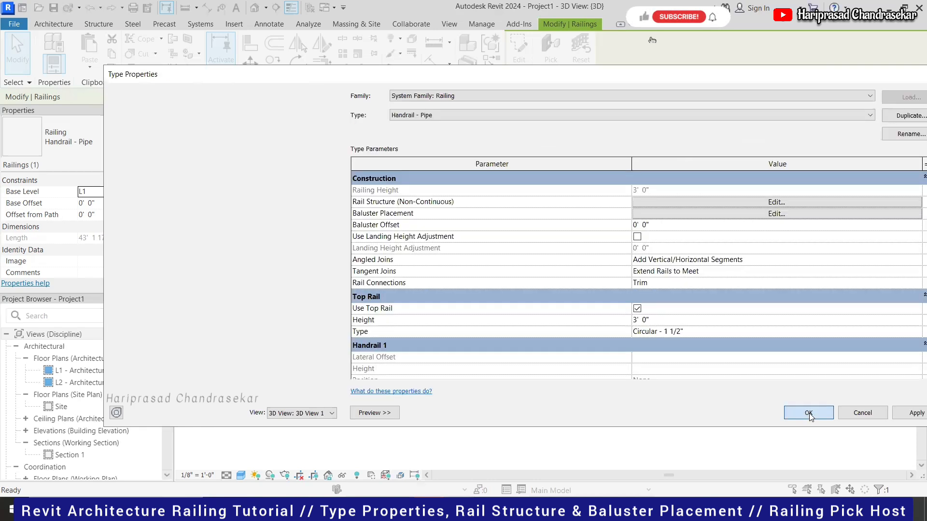
{"action": "left_click", "coordinate": [809, 414]}
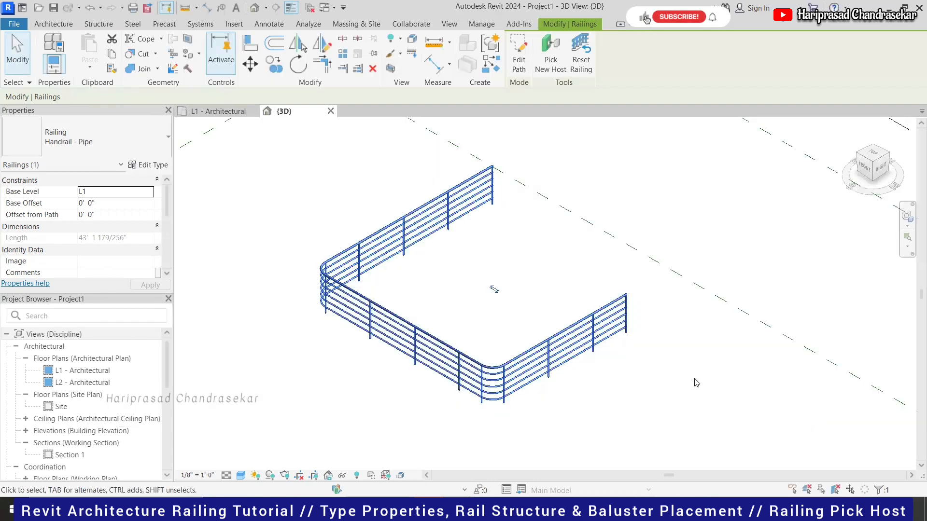
Step: Deselect the railing and change the visual style of the 3D view
{"action": "left_click", "coordinate": [360, 376]}
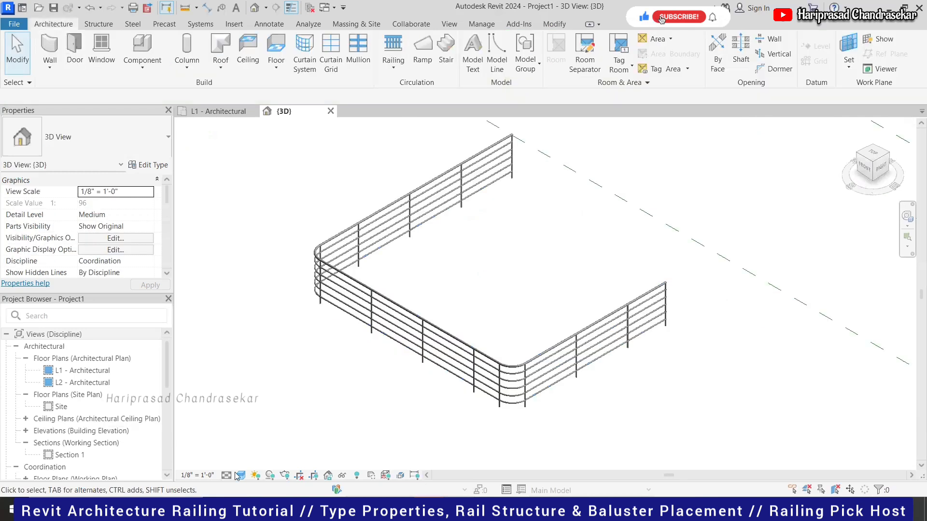
{"action": "left_click", "coordinate": [256, 476]}
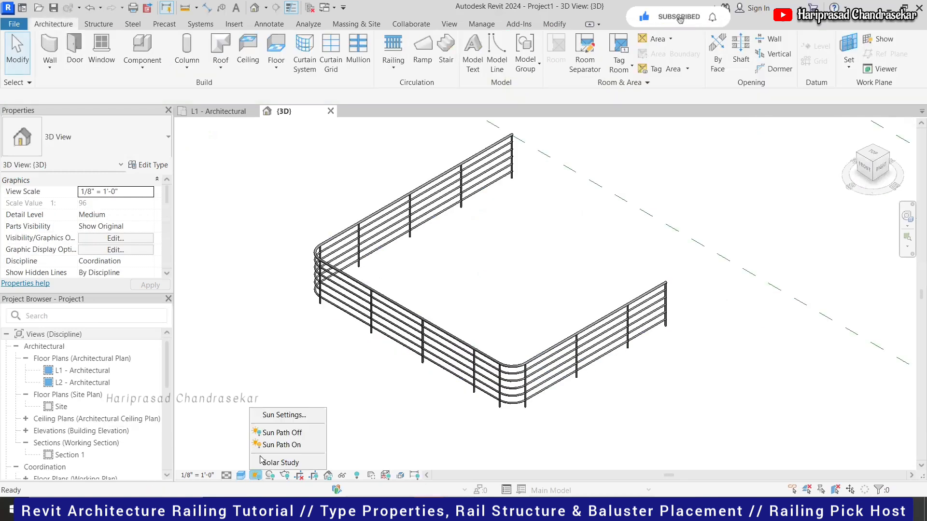
{"action": "left_click", "coordinate": [241, 476]}
{"action": "left_click", "coordinate": [435, 261]}
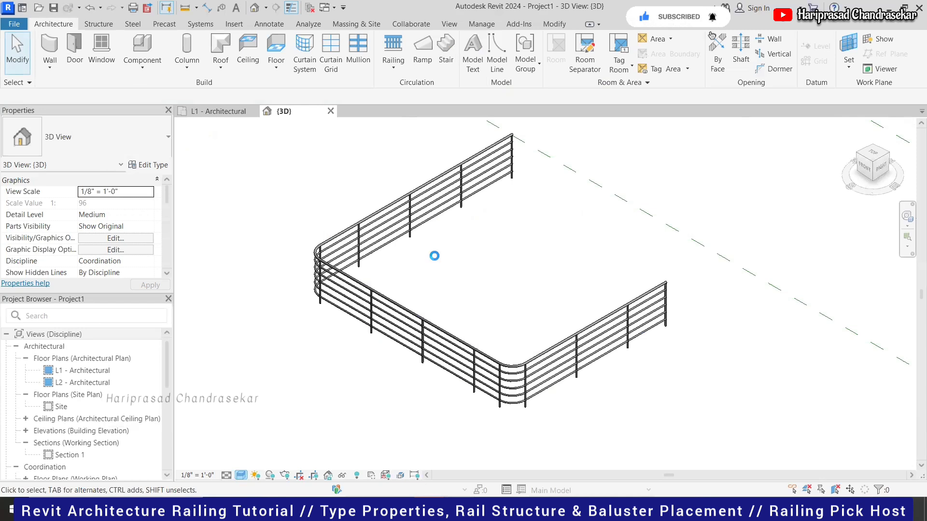
Step: Reopen the railing's non-continuous rail structure and open the Brass material assigned to Rail 6 for editing
{"action": "left_click", "coordinate": [443, 330]}
{"action": "left_click", "coordinate": [150, 167]}
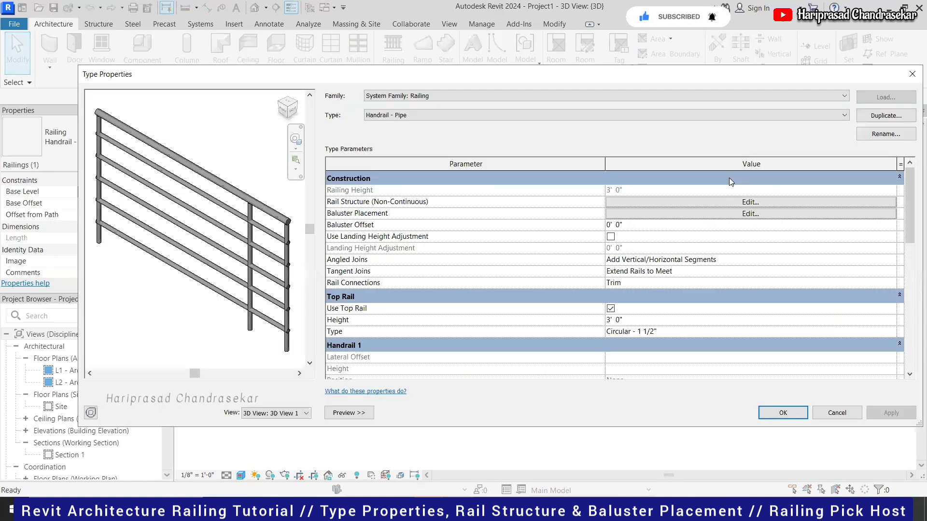
{"action": "left_click", "coordinate": [783, 202]}
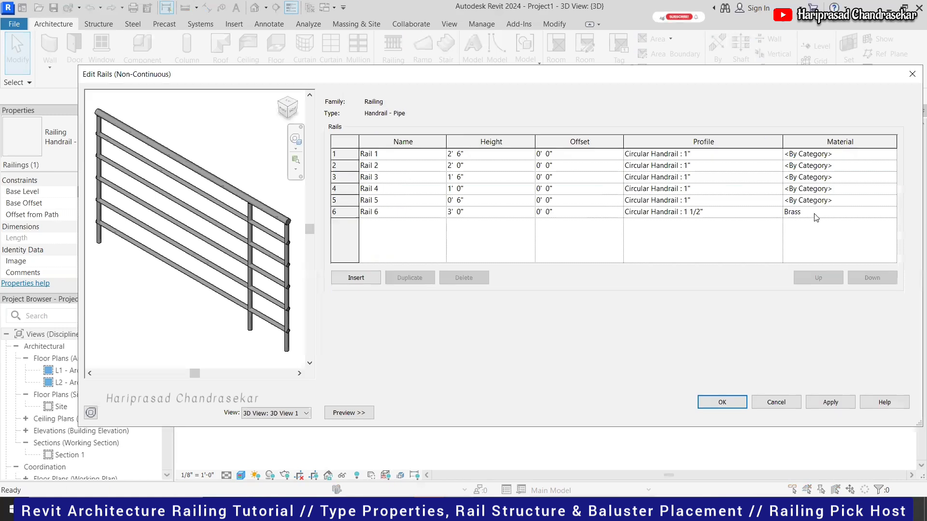
{"action": "left_click", "coordinate": [891, 213]}
{"action": "left_click", "coordinate": [891, 213]}
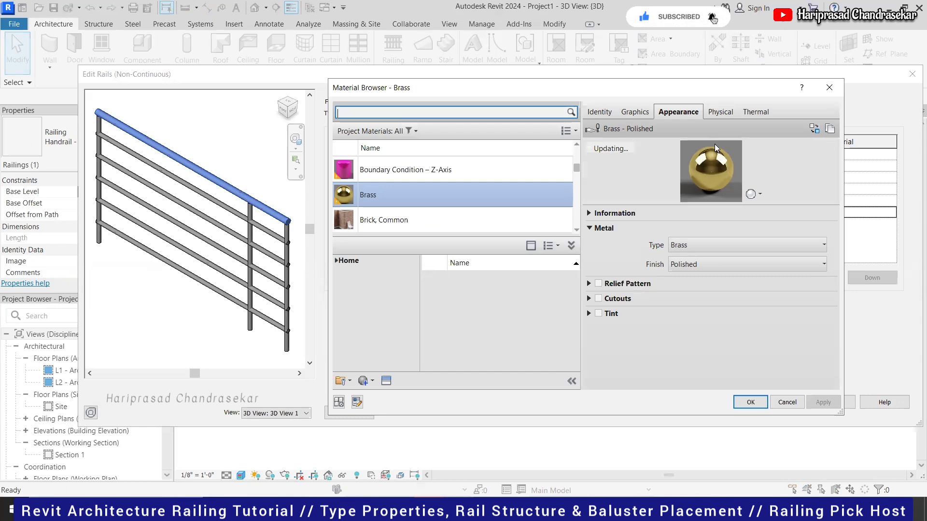
Step: Turn on Use Render Appearance for the Brass material's shading and confirm the material and railing type changes
{"action": "left_click", "coordinate": [721, 115]}
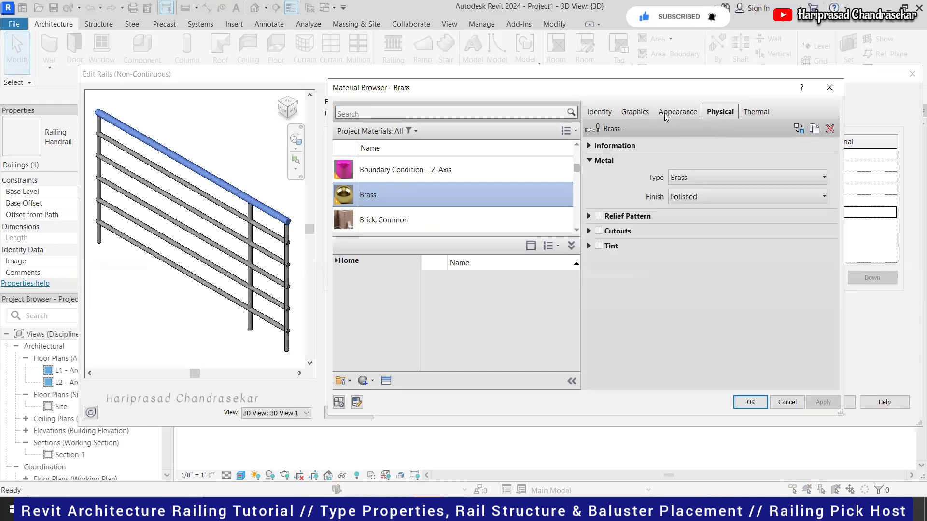
{"action": "left_click", "coordinate": [630, 115]}
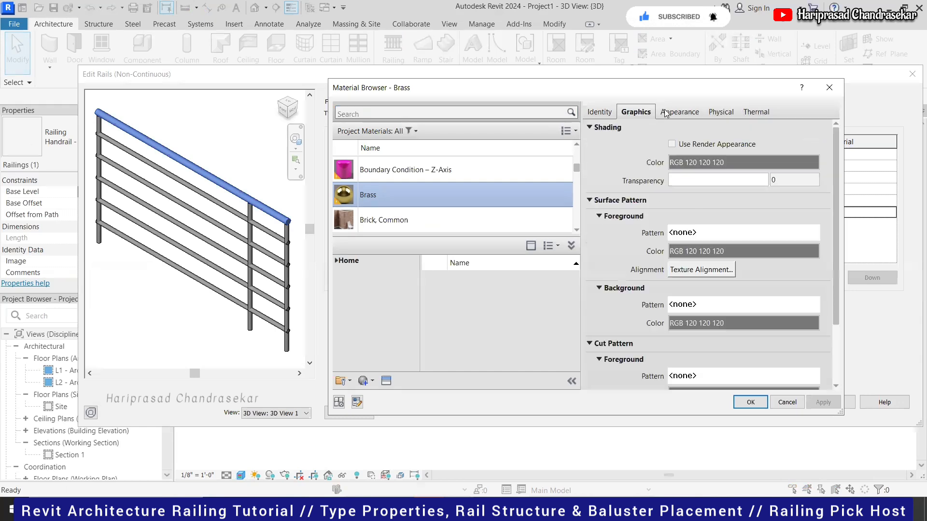
{"action": "left_click", "coordinate": [671, 144]}
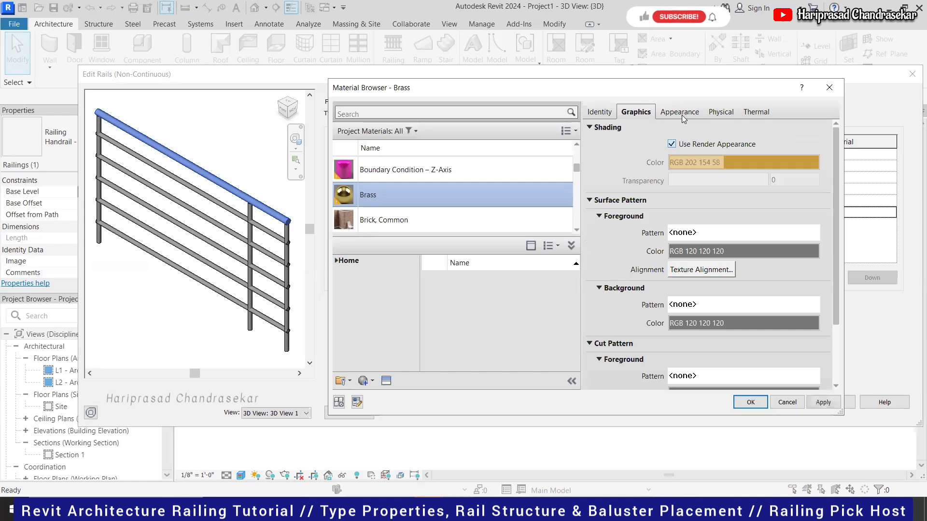
{"action": "left_click", "coordinate": [681, 115]}
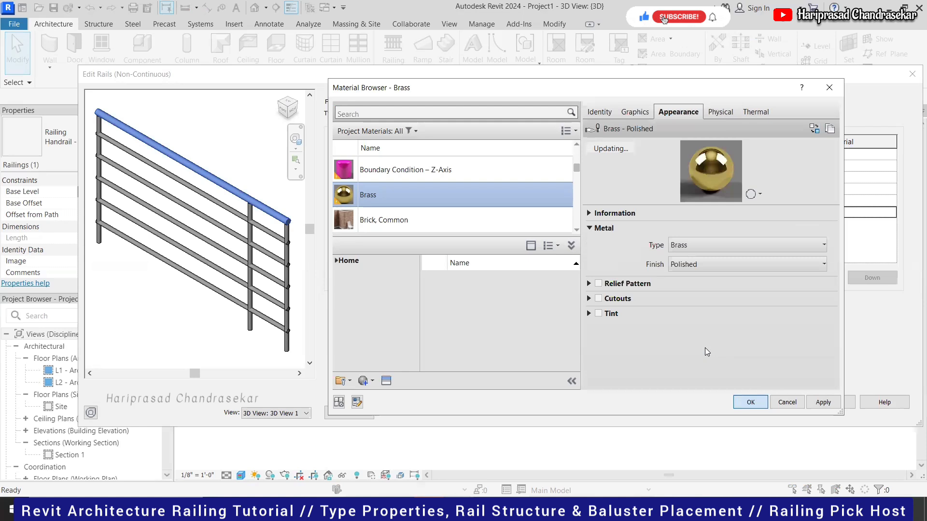
{"action": "key", "text": "Escape"}
{"action": "key", "text": "Escape"}
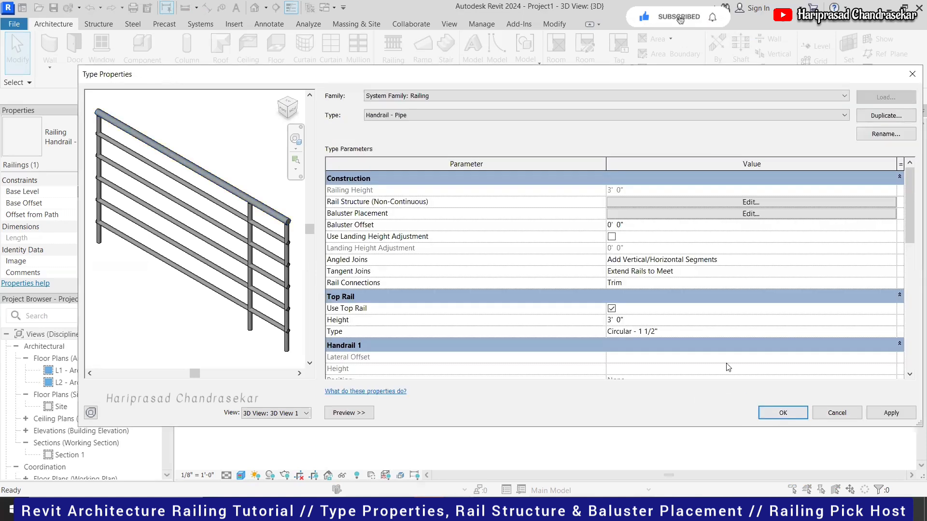
{"action": "left_click", "coordinate": [778, 414]}
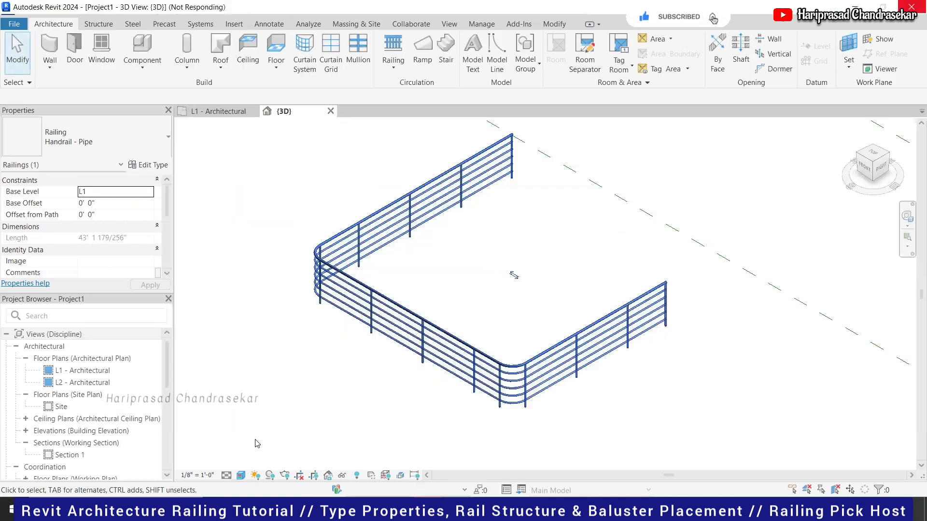
Step: Inspect the railing's top rail and curved corner up close in the 3D view to check its material appearance
{"action": "left_click", "coordinate": [259, 428]}
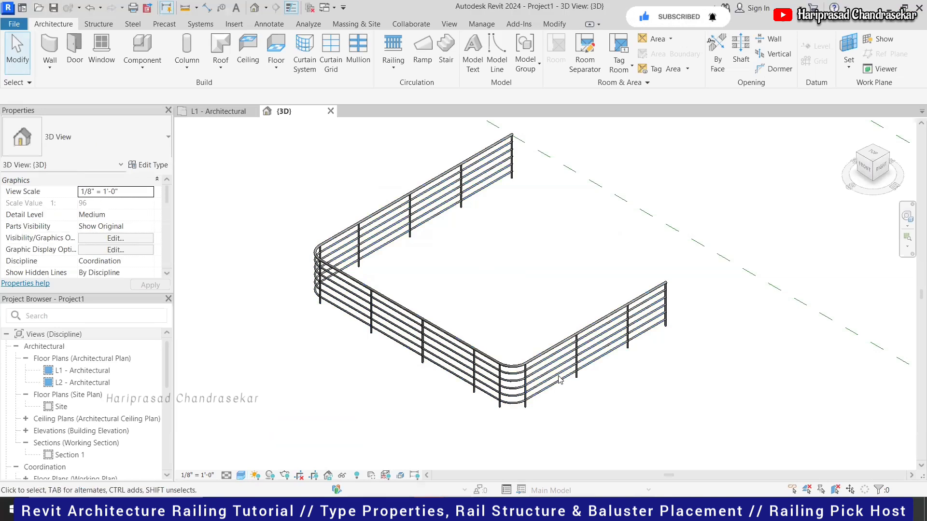
{"action": "scroll", "coordinate": [694, 321], "scroll_direction": "up", "scroll_amount": 3}
{"action": "scroll", "coordinate": [682, 322], "scroll_direction": "up", "scroll_amount": 2}
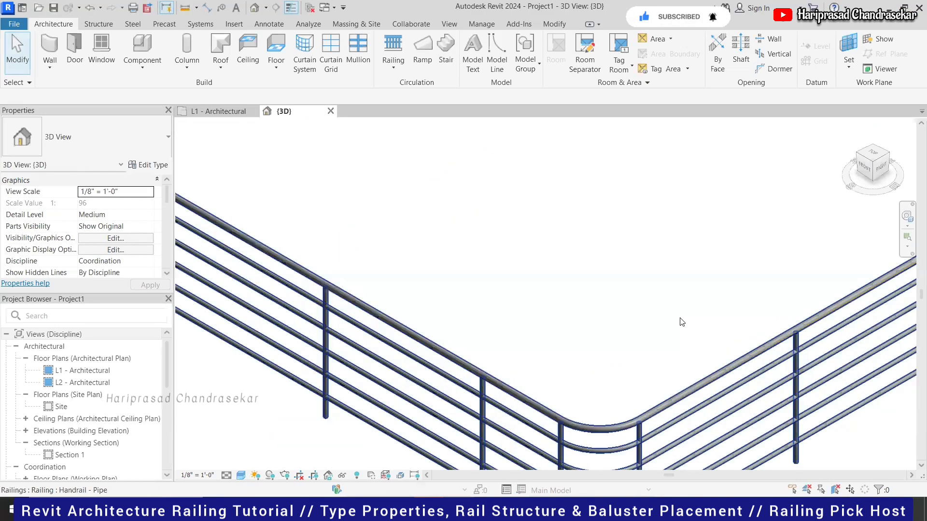
{"action": "left_click", "coordinate": [682, 322]}
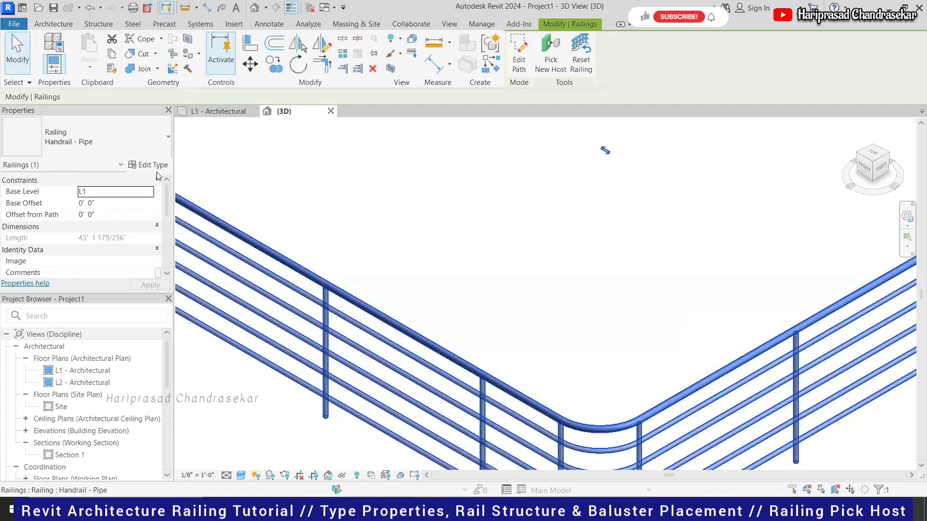
{"action": "left_click", "coordinate": [401, 227]}
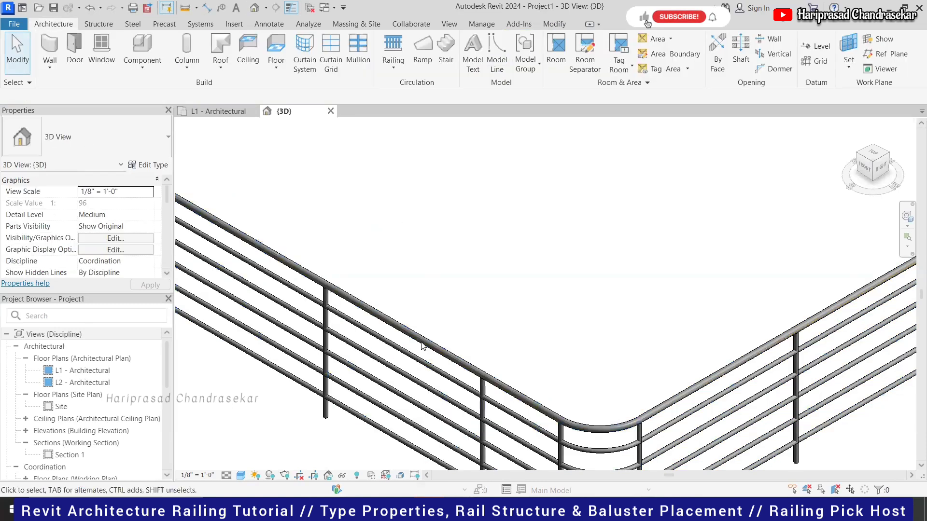
Step: Open the railing type's non-continuous rail structure and assign the Appliance - Stainless Steel material to Rail 5
{"action": "left_click", "coordinate": [151, 168]}
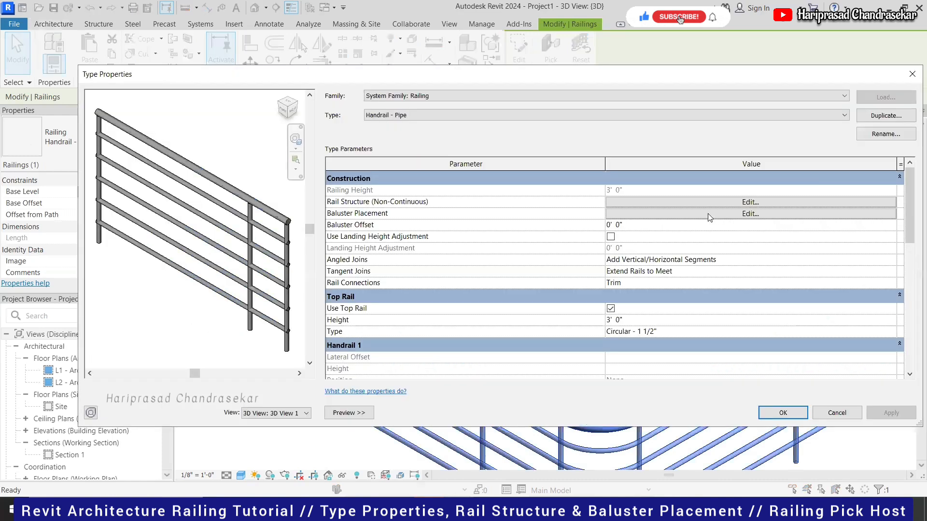
{"action": "left_click", "coordinate": [712, 203]}
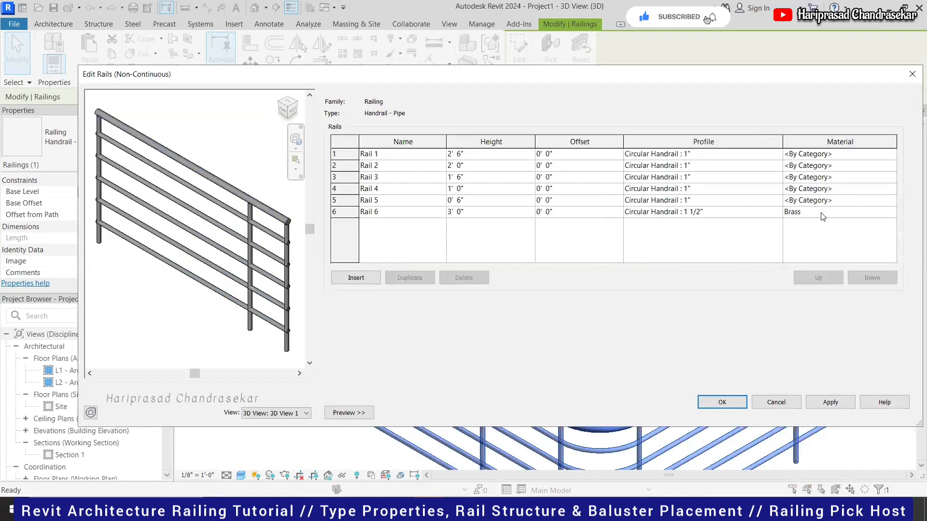
{"action": "left_click", "coordinate": [876, 213]}
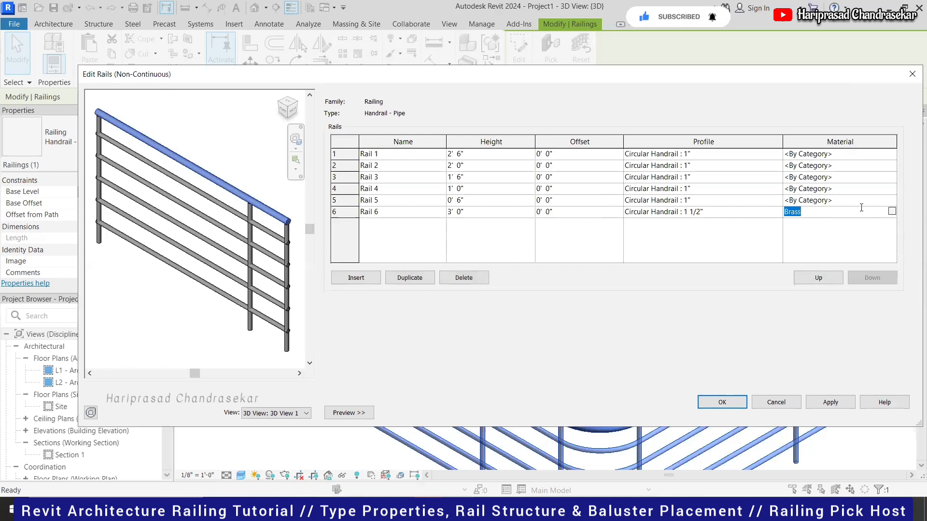
{"action": "left_click", "coordinate": [878, 204]}
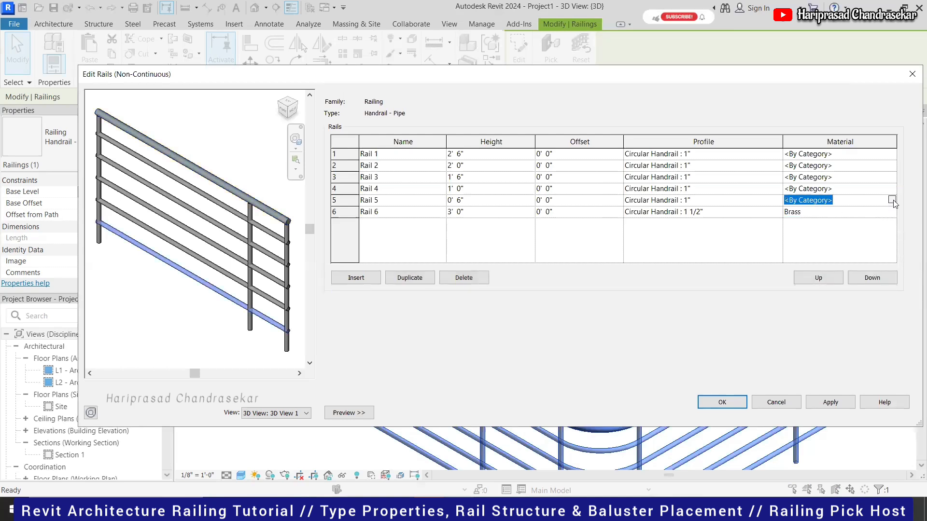
{"action": "left_click", "coordinate": [893, 200]}
{"action": "scroll", "coordinate": [437, 204], "scroll_direction": "down", "scroll_amount": 1}
{"action": "scroll", "coordinate": [425, 212], "scroll_direction": "down", "scroll_amount": 3}
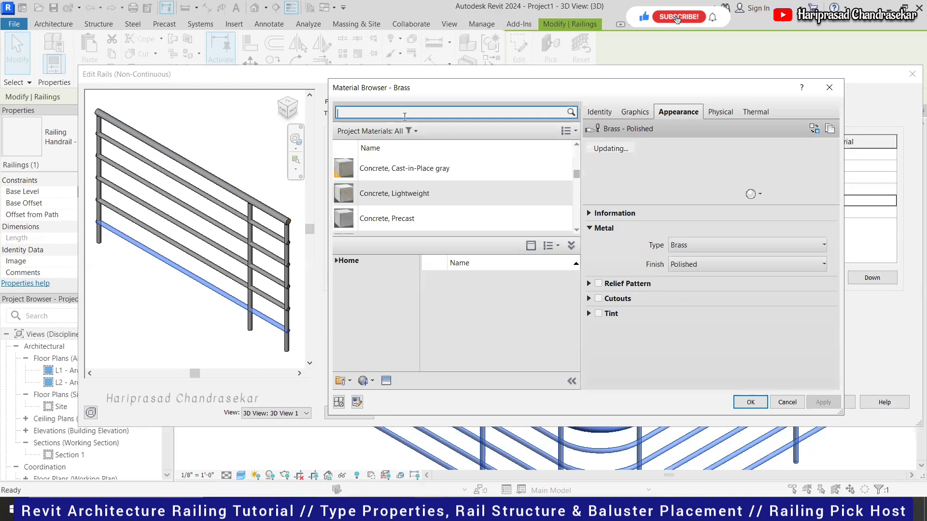
{"action": "type", "text": "eel"}
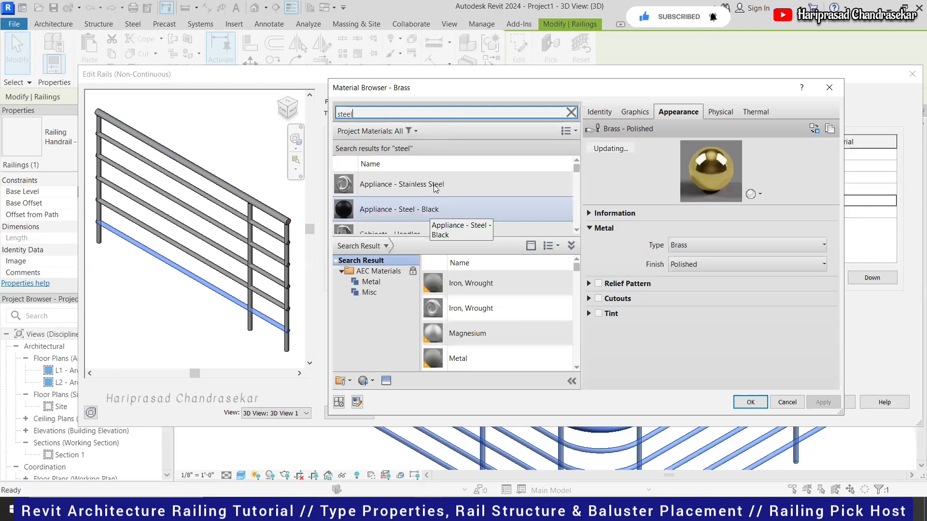
{"action": "left_click", "coordinate": [436, 188]}
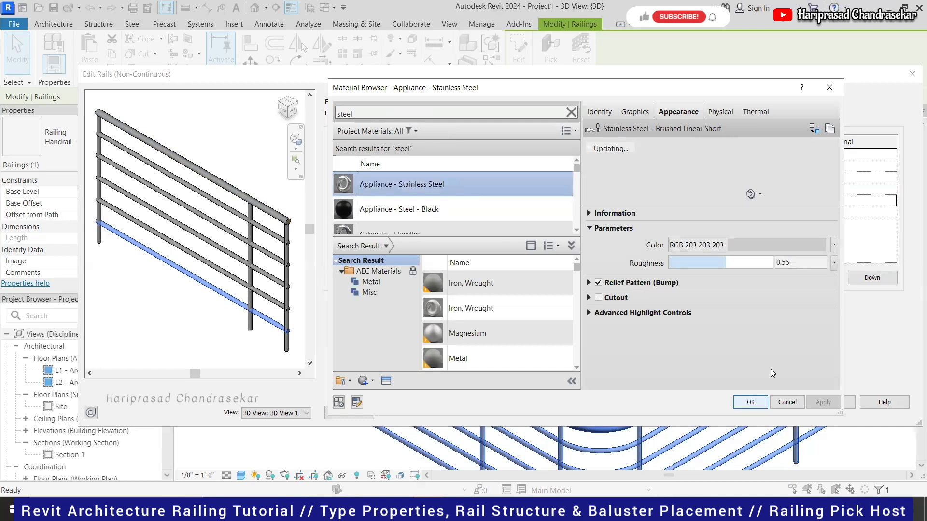
{"action": "key", "text": "Return"}
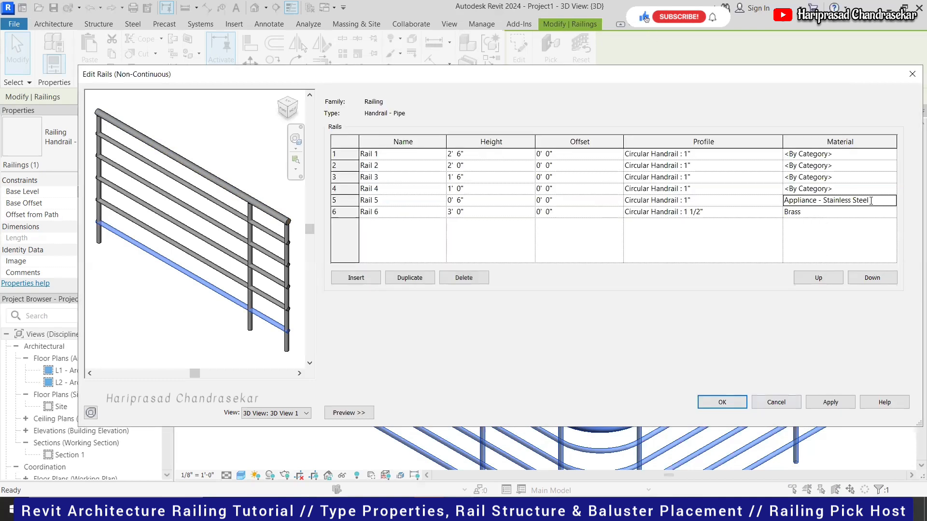
Step: Copy Rail 5's Appliance - Stainless Steel material to Rails 4, 3, 2 and 1, and apply the rail changes
{"action": "left_click", "coordinate": [871, 201]}
{"action": "key", "text": "ctrl+c"}
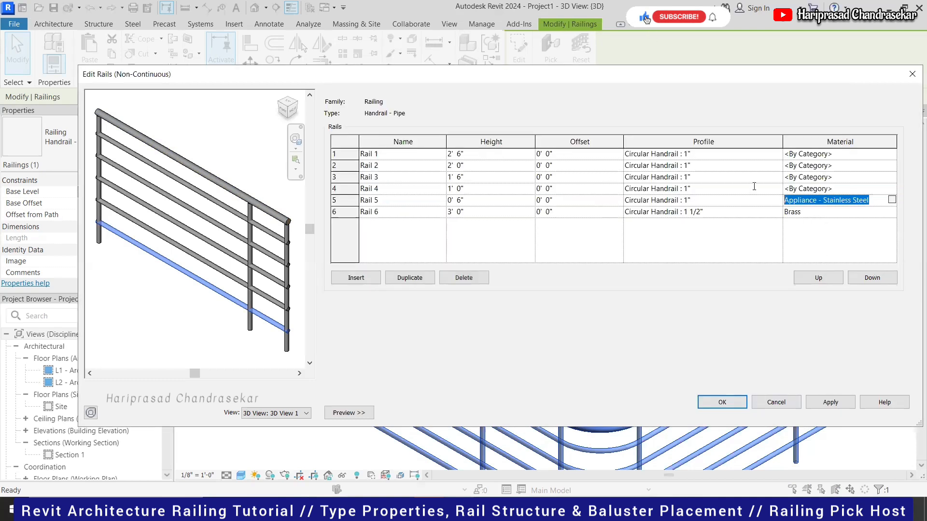
{"action": "left_click", "coordinate": [860, 190]}
{"action": "key", "text": "ctrl+v"}
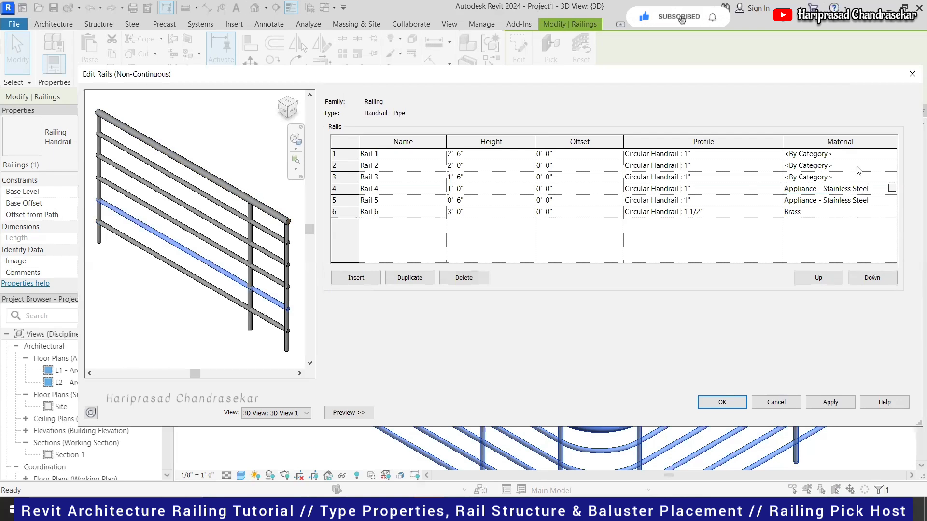
{"action": "left_click", "coordinate": [857, 174]}
{"action": "key", "text": "ctrl+v"}
{"action": "left_click", "coordinate": [856, 163]}
{"action": "key", "text": "ctrl+v"}
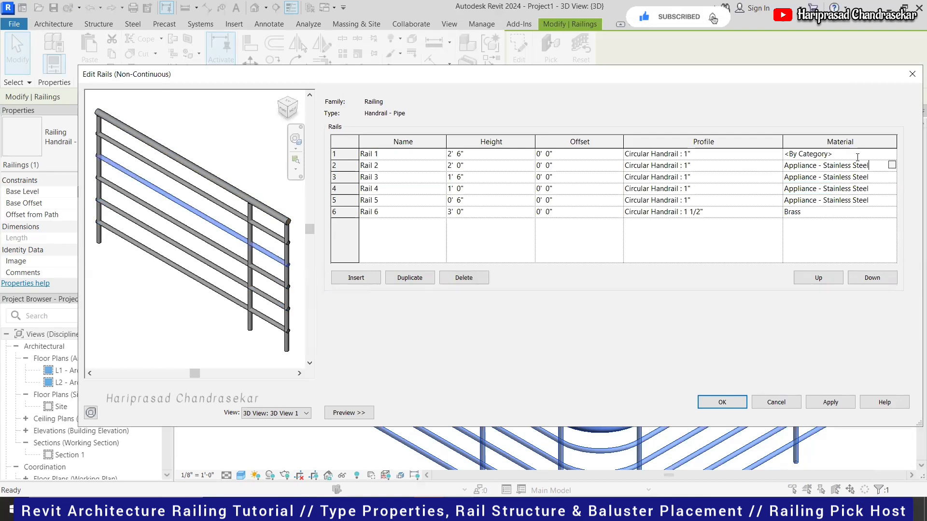
{"action": "left_click", "coordinate": [857, 156]}
{"action": "key", "text": "ctrl+v"}
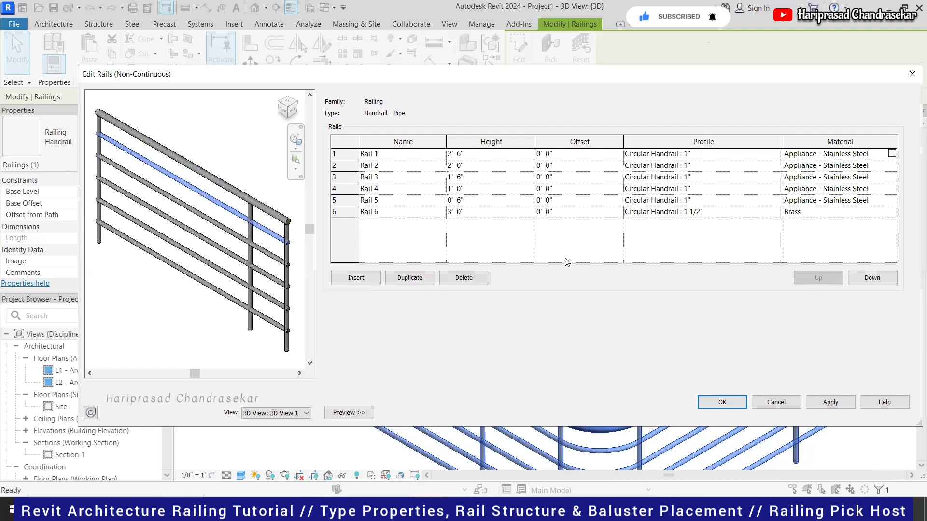
{"action": "left_click", "coordinate": [828, 404]}
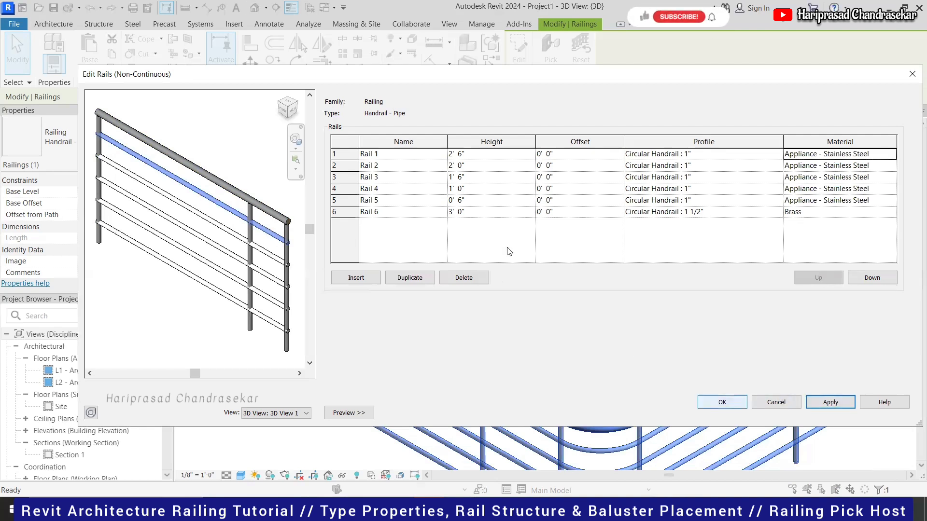
Step: Assign the Copper material to Rail 6, with Use Render Appearance on for its shading, and apply the change
{"action": "left_click", "coordinate": [827, 213]}
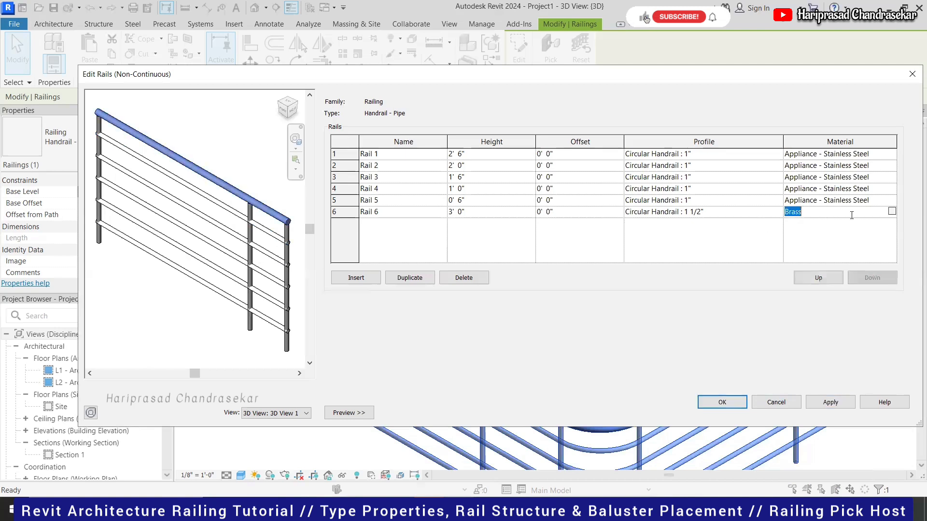
{"action": "left_click", "coordinate": [891, 212]}
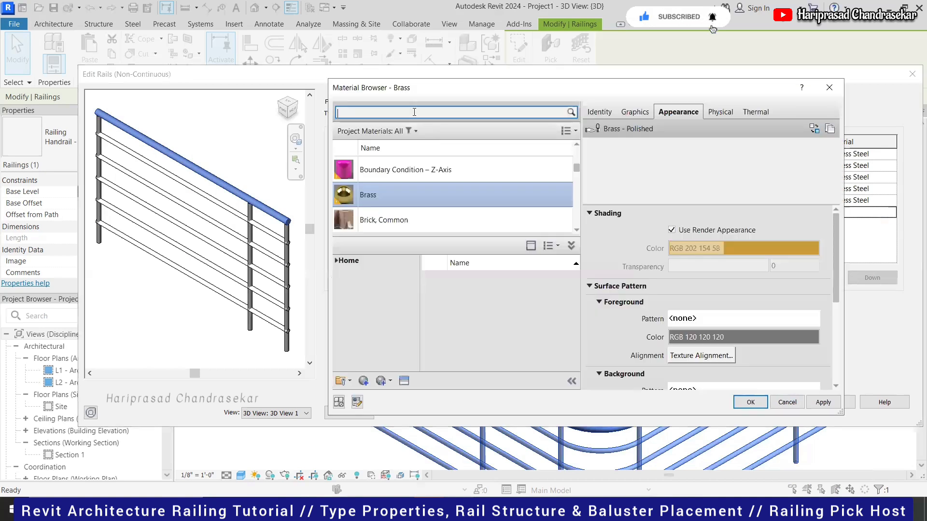
{"action": "type", "text": "copper"}
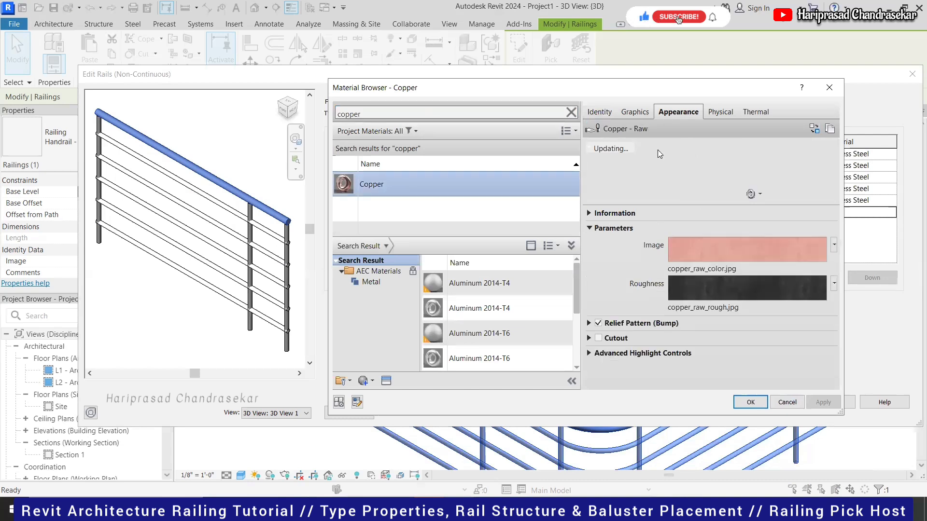
{"action": "left_click", "coordinate": [755, 404]}
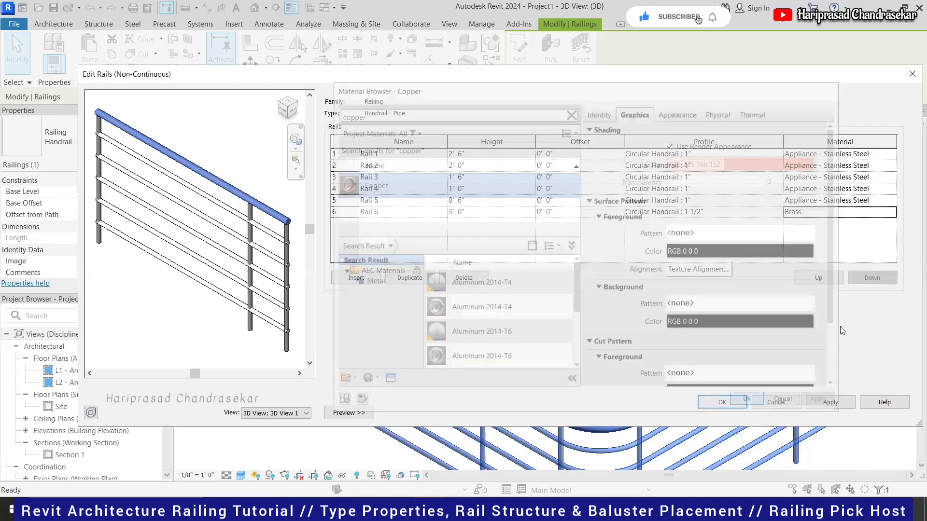
{"action": "left_click", "coordinate": [829, 402]}
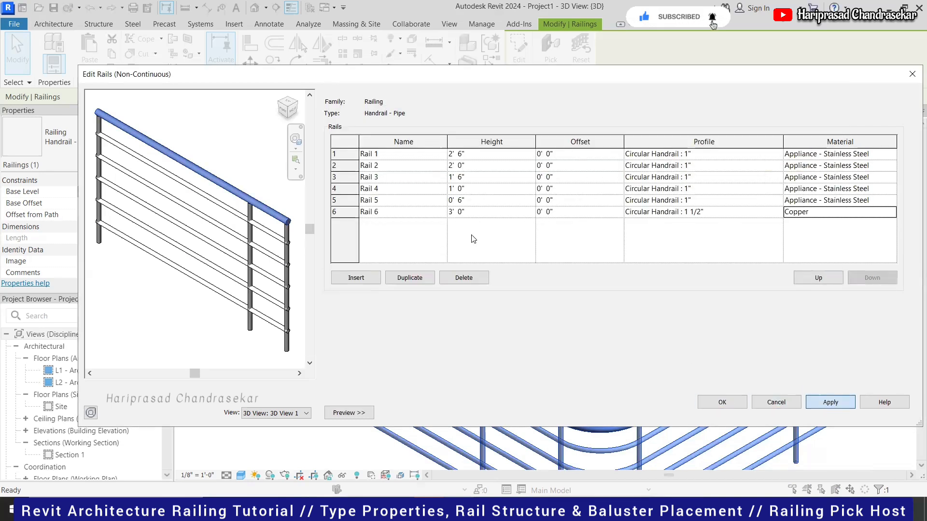
Step: Confirm the rail structure and the railing type changes, and deselect the railing in the 3D view
{"action": "left_click", "coordinate": [396, 201]}
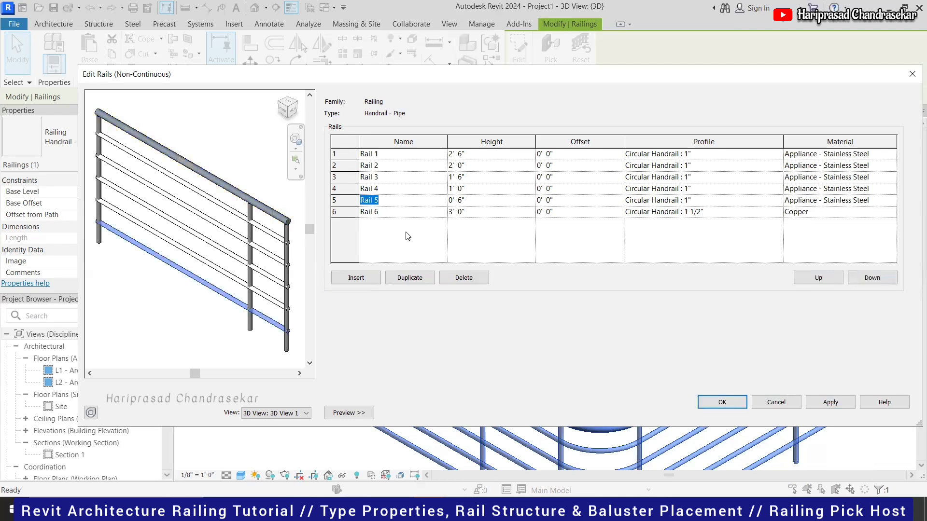
{"action": "key", "text": "Return"}
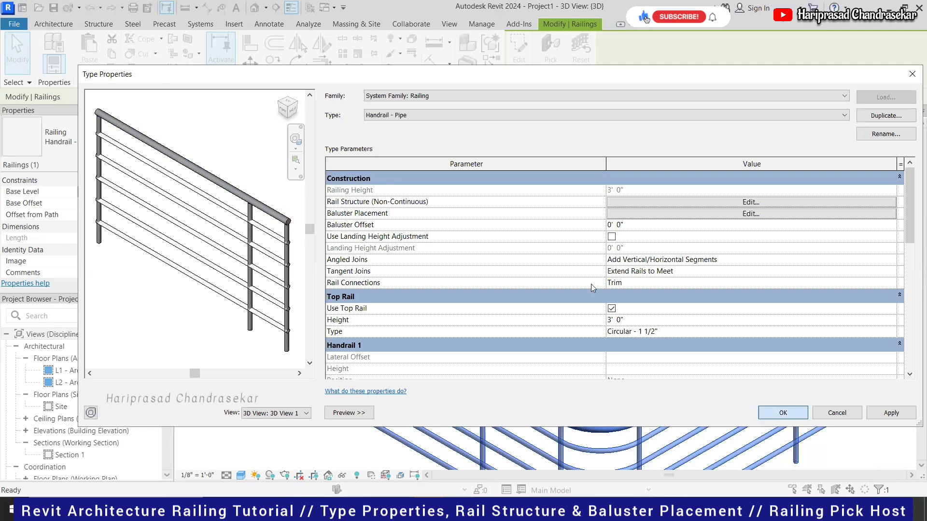
{"action": "key", "text": "Return"}
{"action": "key", "text": "Escape"}
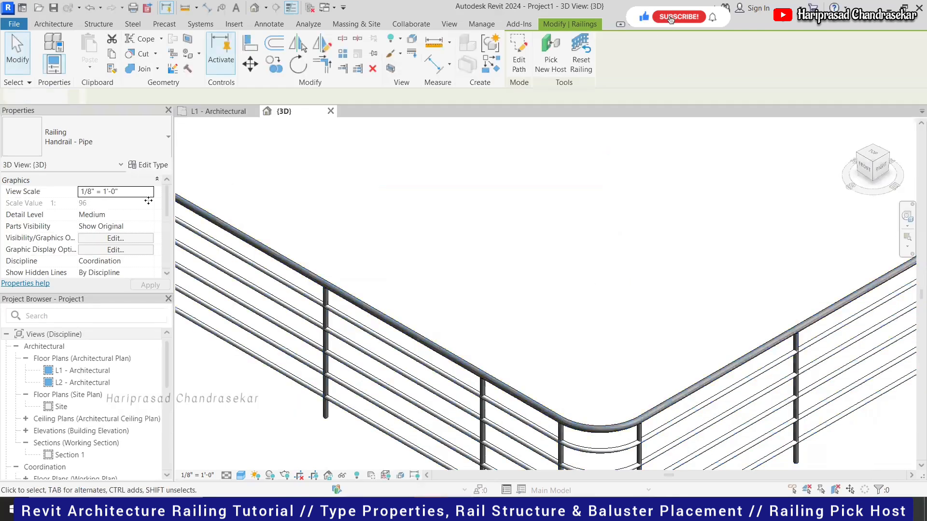
Step: Reopen the railing's type properties and review its non-continuous rail structure without editing it
{"action": "left_click", "coordinate": [160, 166]}
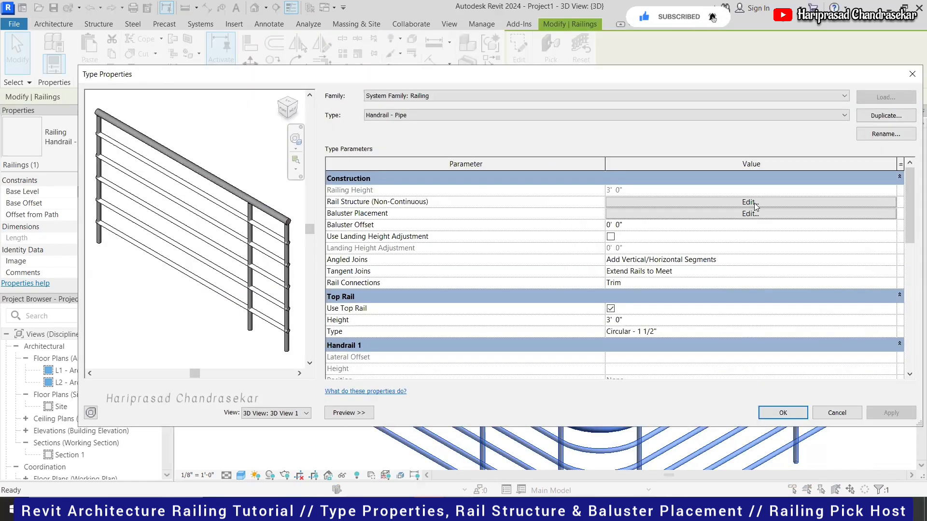
{"action": "left_click", "coordinate": [628, 202]}
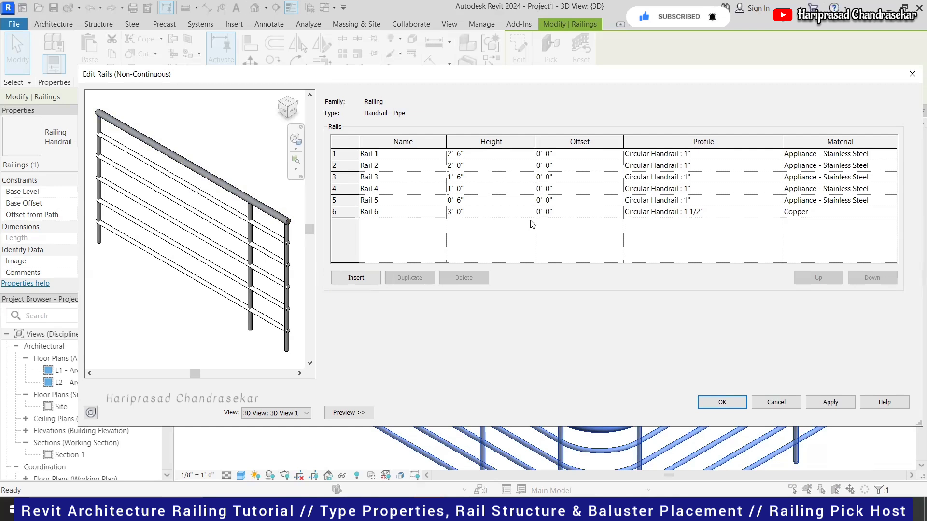
{"action": "left_click", "coordinate": [777, 403]}
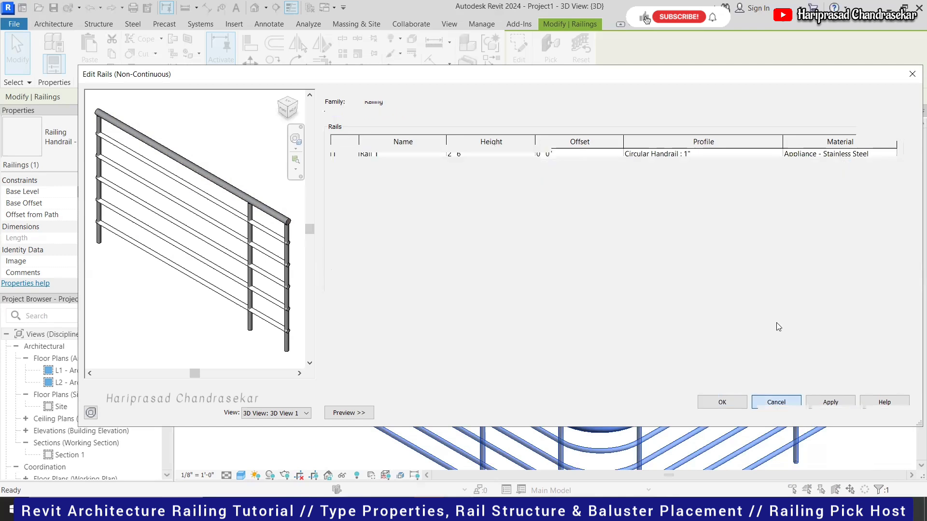
Step: Open the Handrail - Pipe baluster placement and set the regular baluster's top to Rail 6
{"action": "left_click", "coordinate": [699, 216]}
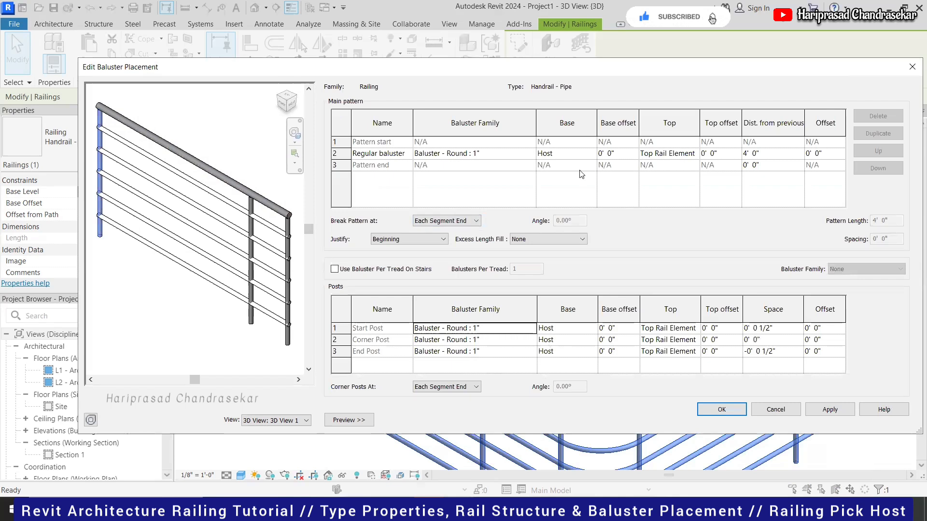
{"action": "left_click", "coordinate": [695, 157]}
{"action": "left_click", "coordinate": [695, 156]}
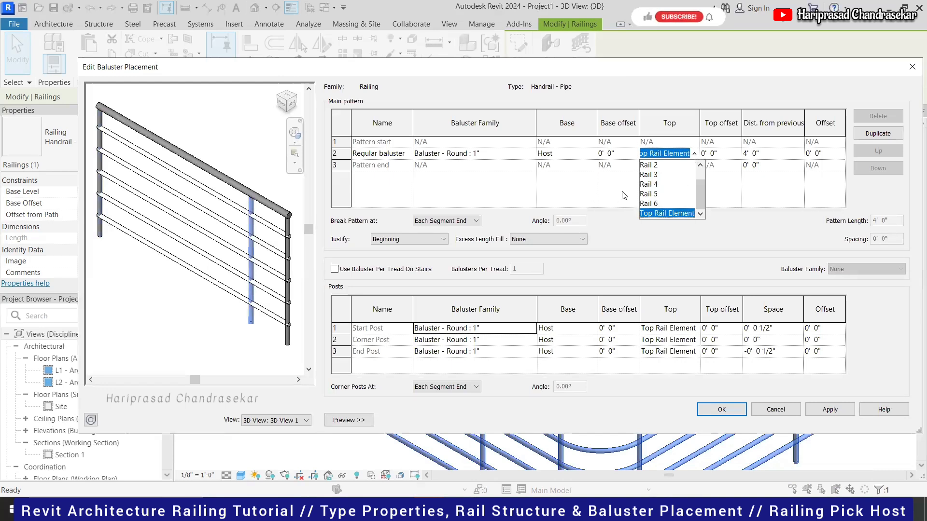
{"action": "left_click", "coordinate": [651, 204]}
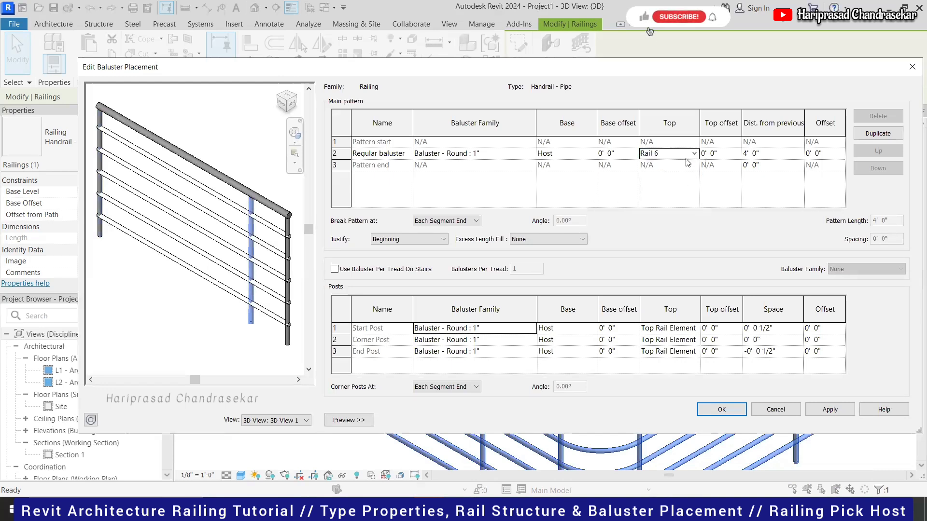
{"action": "left_click", "coordinate": [695, 154]}
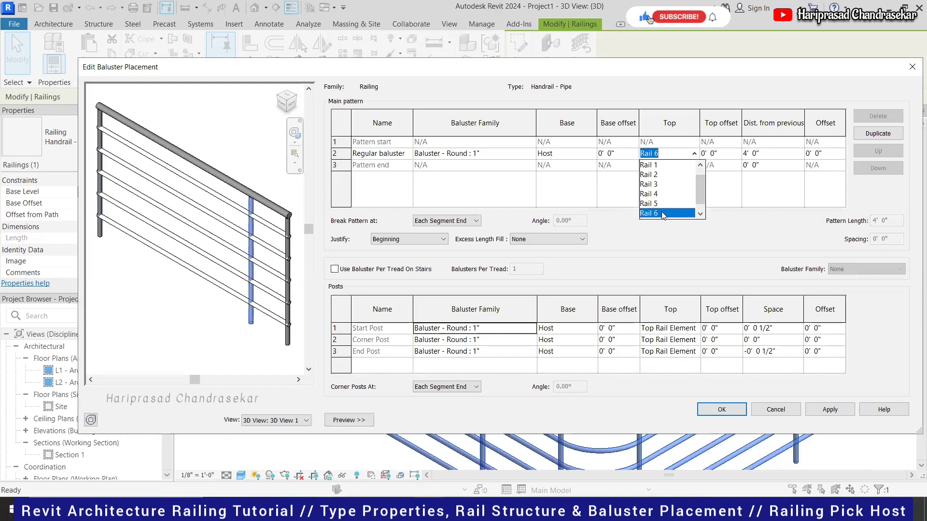
{"action": "left_click", "coordinate": [600, 194]}
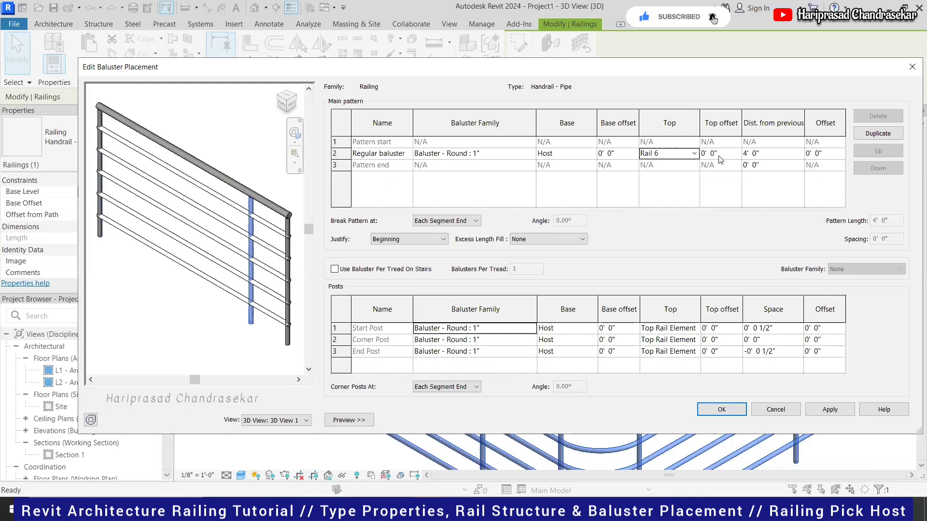
{"action": "left_click", "coordinate": [695, 154]}
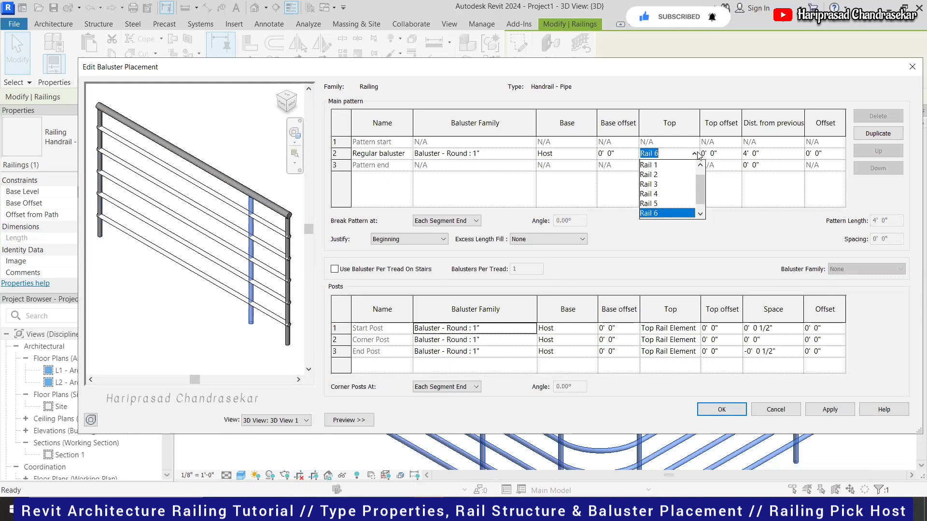
{"action": "left_click", "coordinate": [674, 214]}
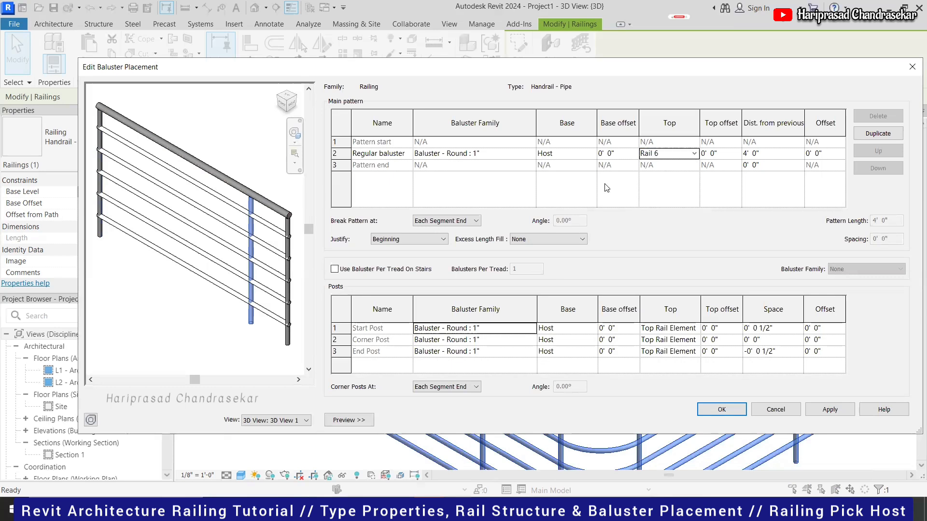
Step: Set the regular baluster's distance from previous to 3' 0" and apply the change
{"action": "left_click", "coordinate": [778, 153]}
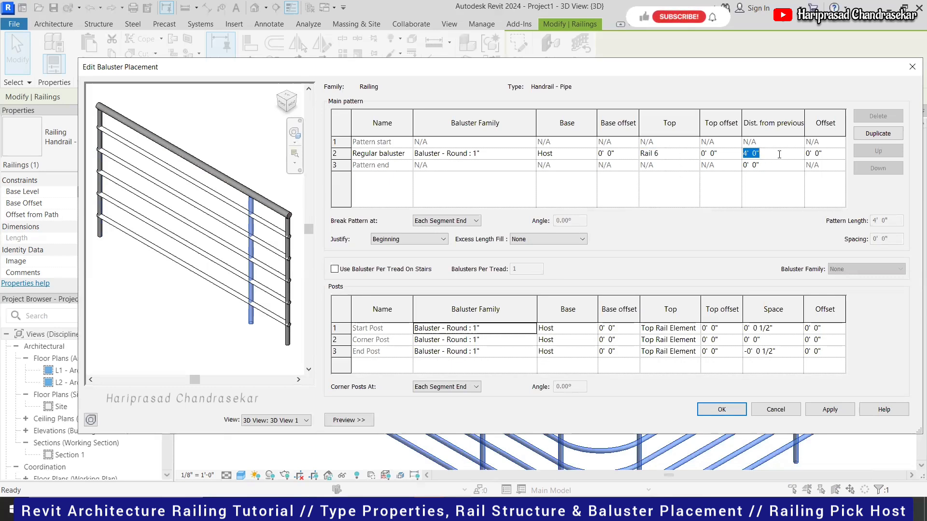
{"action": "type", "text": "3"}
{"action": "key", "text": "Return"}
{"action": "left_click", "coordinate": [840, 410]}
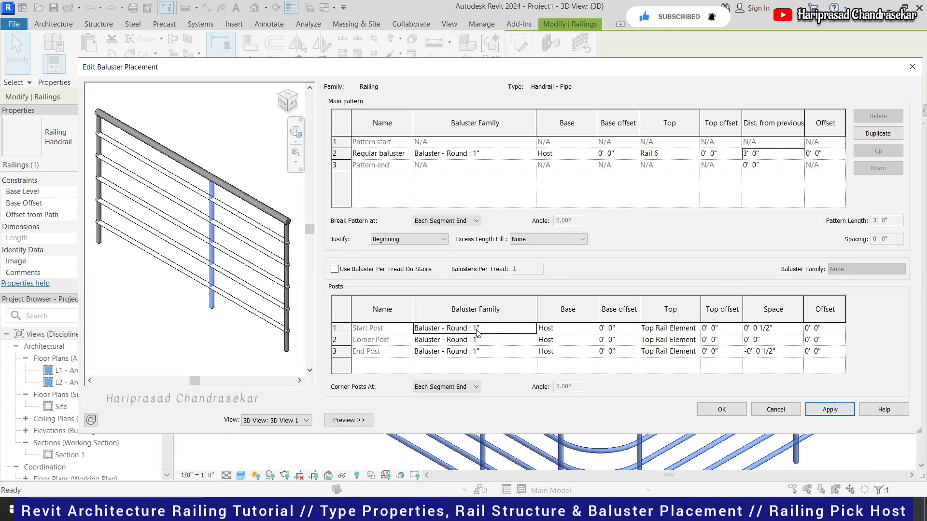
Step: Review the baluster family entries of the start, corner and end posts, checking which post each one controls in the preview
{"action": "left_click", "coordinate": [519, 331]}
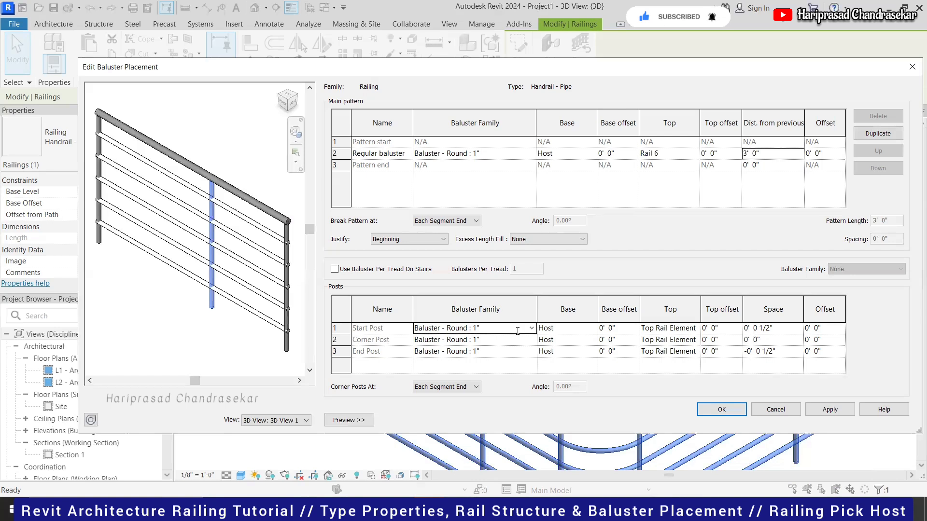
{"action": "left_click", "coordinate": [503, 352]}
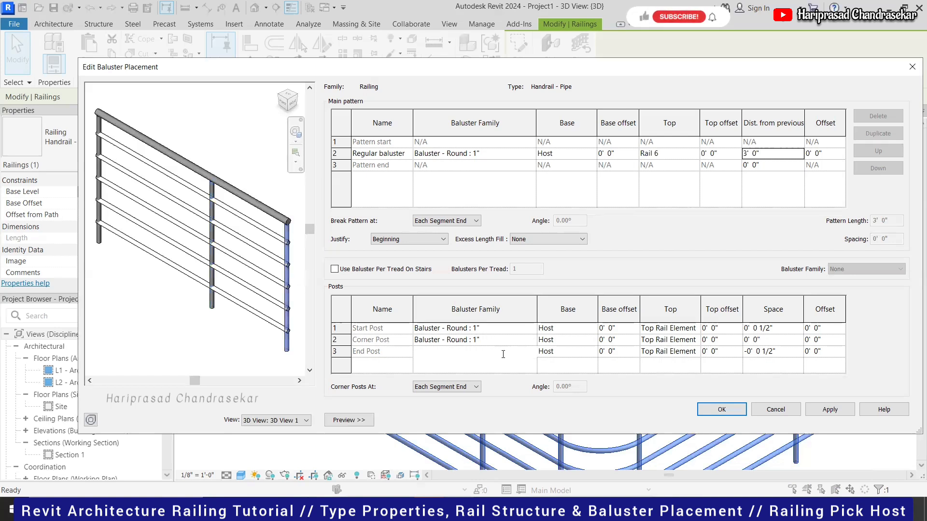
{"action": "left_click", "coordinate": [507, 330]}
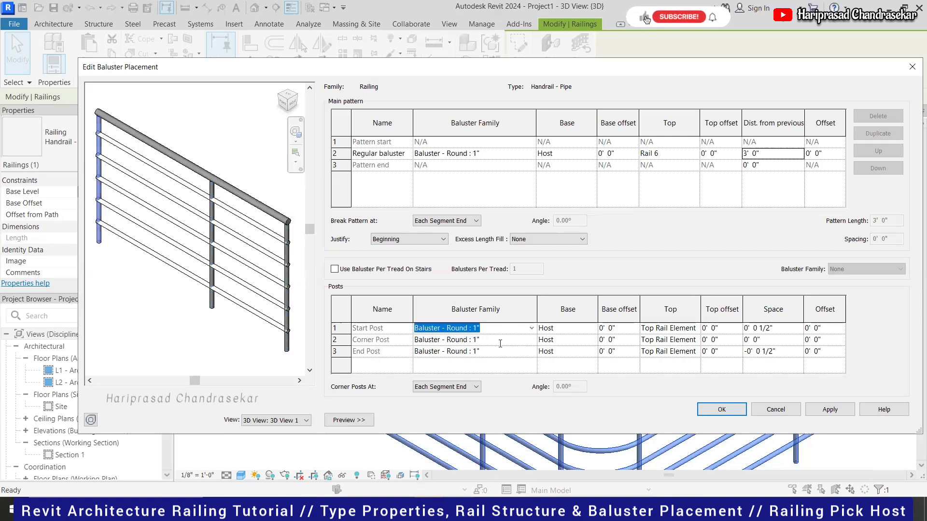
{"action": "left_click", "coordinate": [500, 344]}
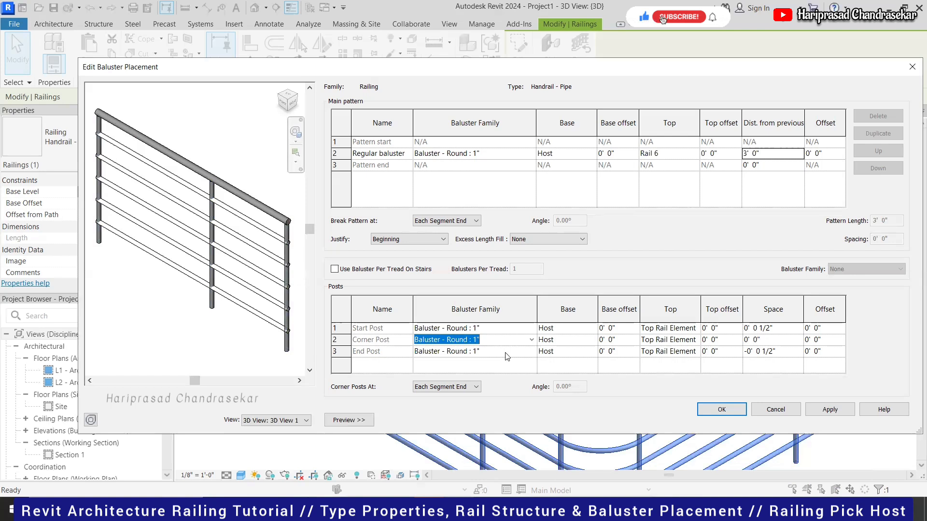
{"action": "left_click", "coordinate": [506, 354]}
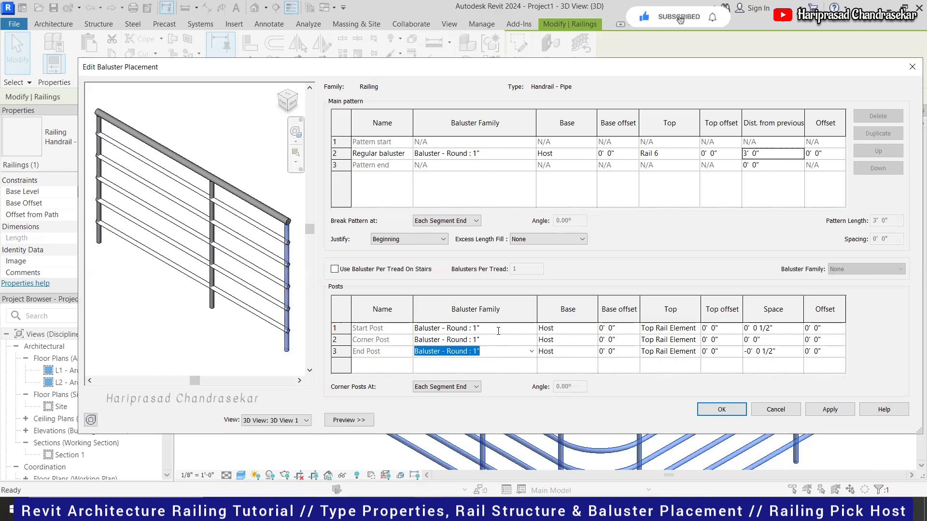
{"action": "left_click", "coordinate": [498, 330]}
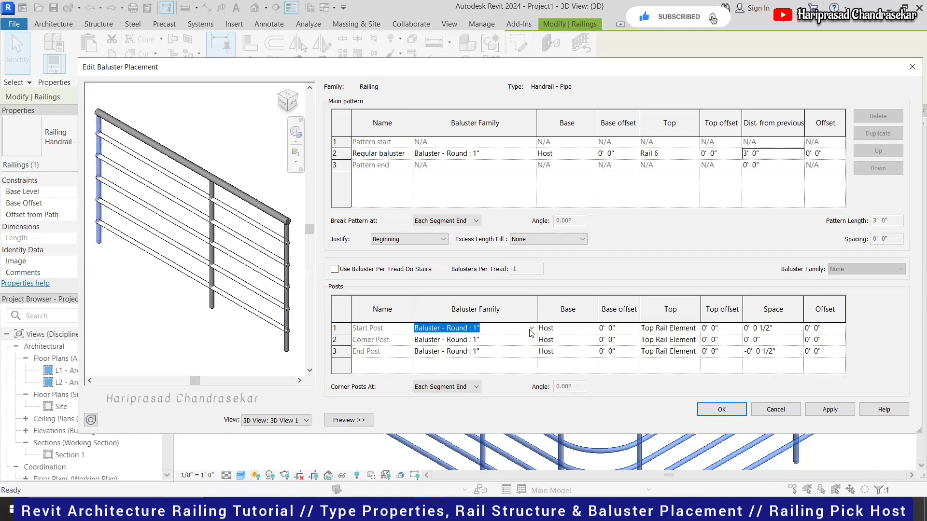
Step: Try Baluster - Round : 3/4" and Baluster - Round : 2" as the start post's baluster family
{"action": "left_click", "coordinate": [531, 328]}
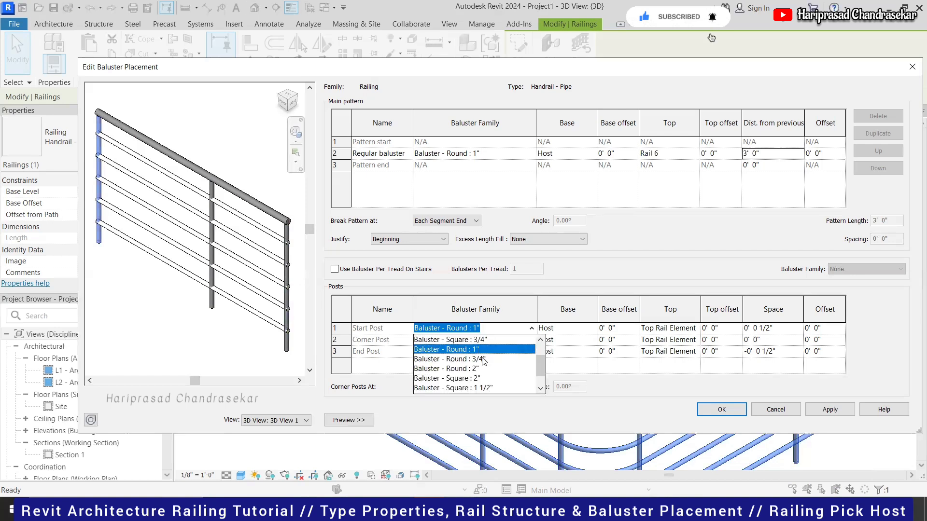
{"action": "left_click", "coordinate": [484, 360]}
{"action": "left_click", "coordinate": [506, 353]}
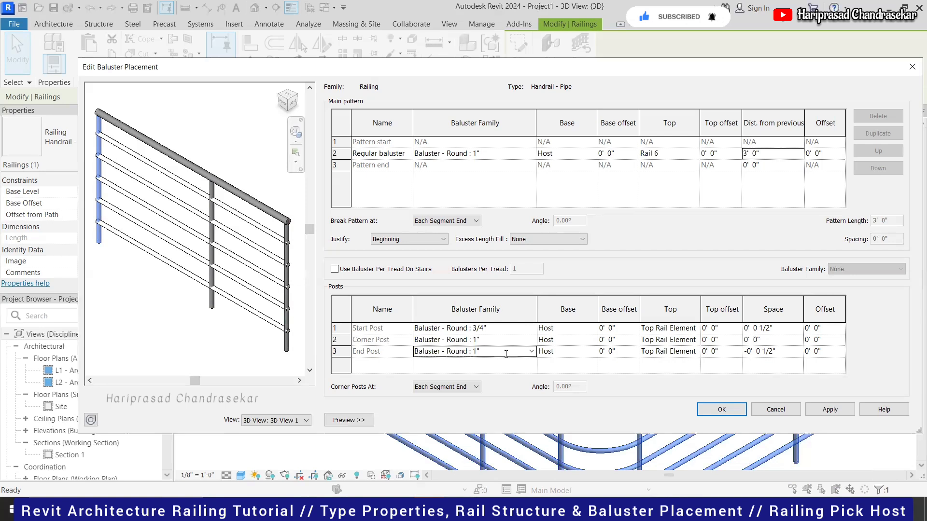
{"action": "left_click", "coordinate": [530, 330]}
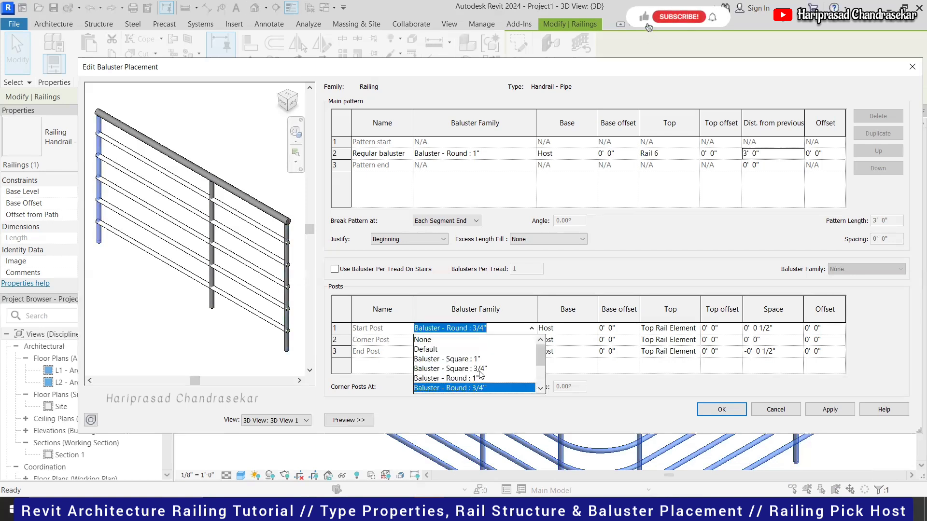
{"action": "scroll", "coordinate": [478, 373], "scroll_direction": "down", "scroll_amount": 1}
{"action": "left_click", "coordinate": [477, 370]}
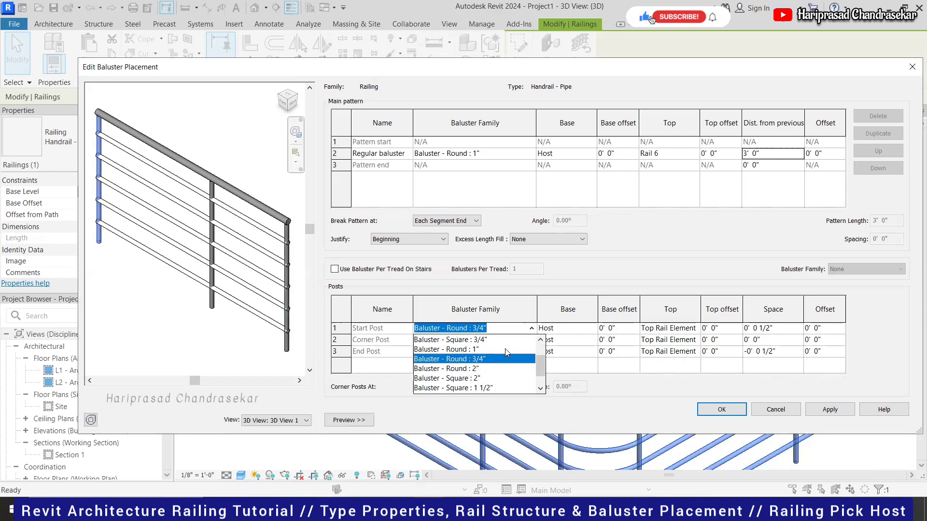
Step: Set the baluster family of the start and end posts to Baluster - Square : 2" and apply it
{"action": "left_click", "coordinate": [531, 330]}
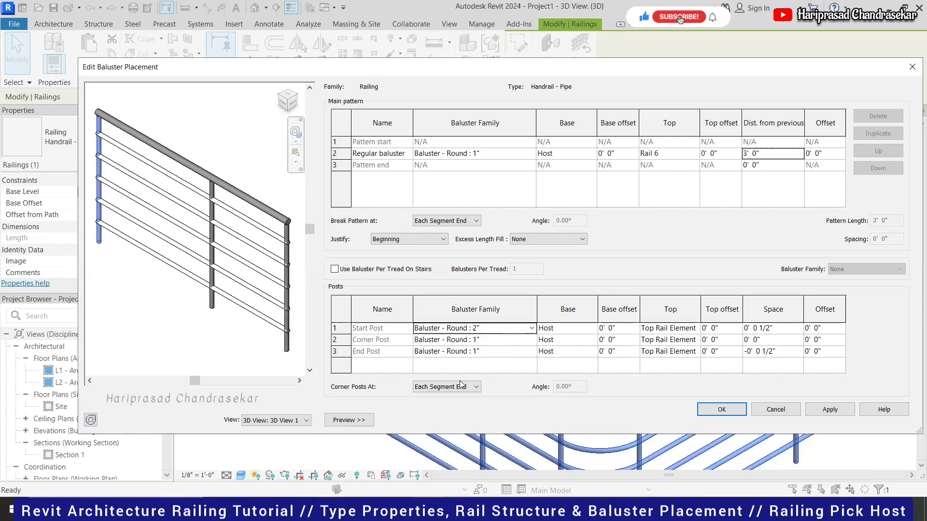
{"action": "scroll", "coordinate": [464, 372], "scroll_direction": "down", "scroll_amount": 1}
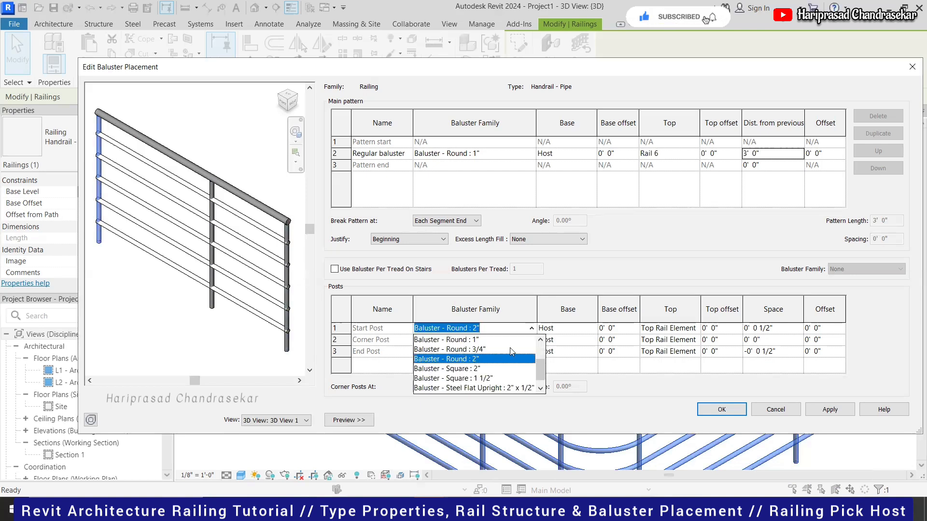
{"action": "left_click", "coordinate": [510, 349]}
{"action": "left_click", "coordinate": [530, 353]}
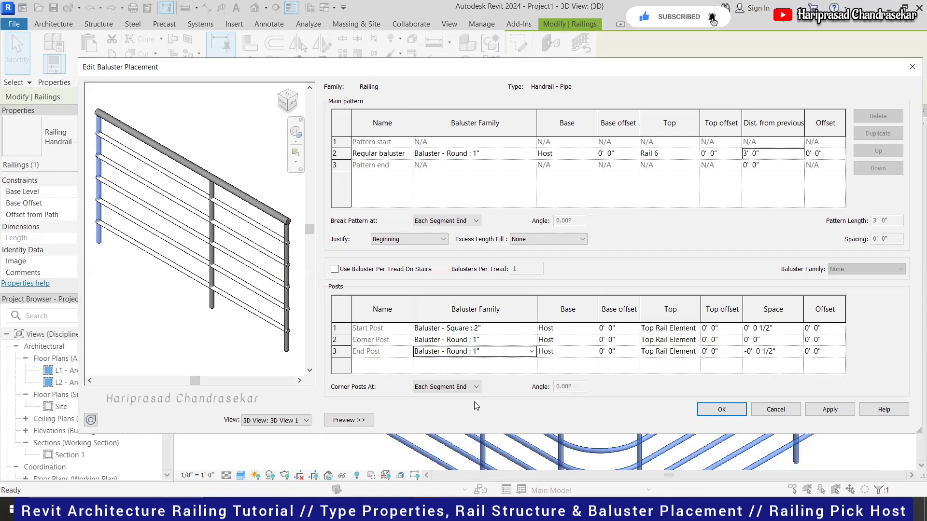
{"action": "key", "text": "alt+Down"}
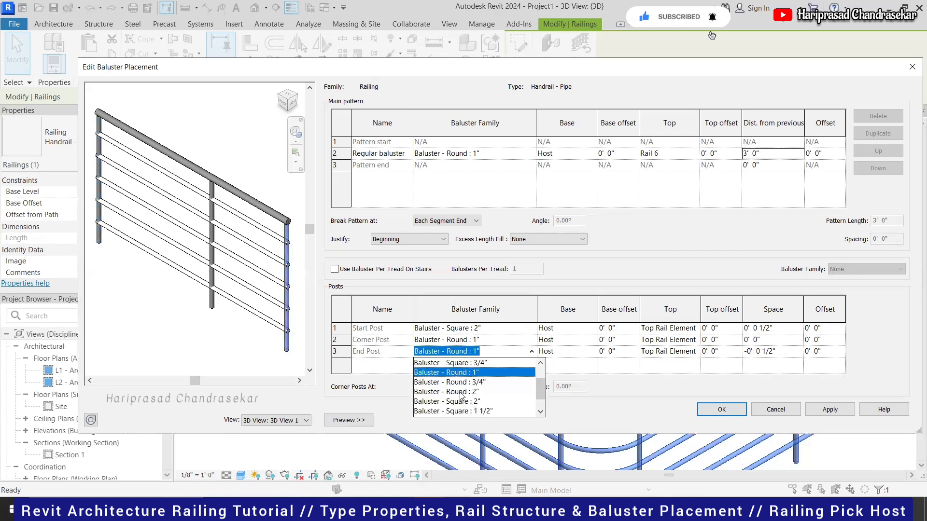
{"action": "left_click", "coordinate": [818, 410]}
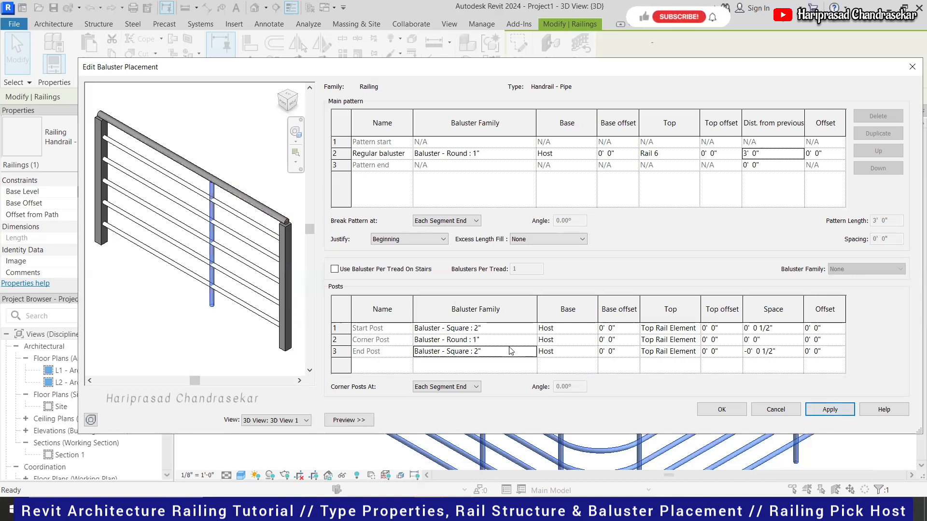
Step: Set the baluster family of the start and end posts to Baluster - Square : 1" and apply it
{"action": "left_click", "coordinate": [527, 329]}
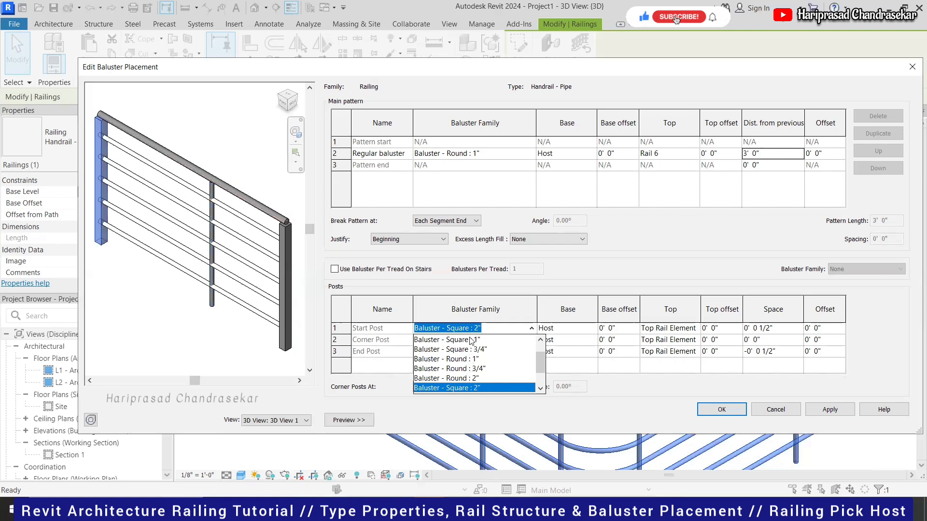
{"action": "left_click", "coordinate": [470, 340]}
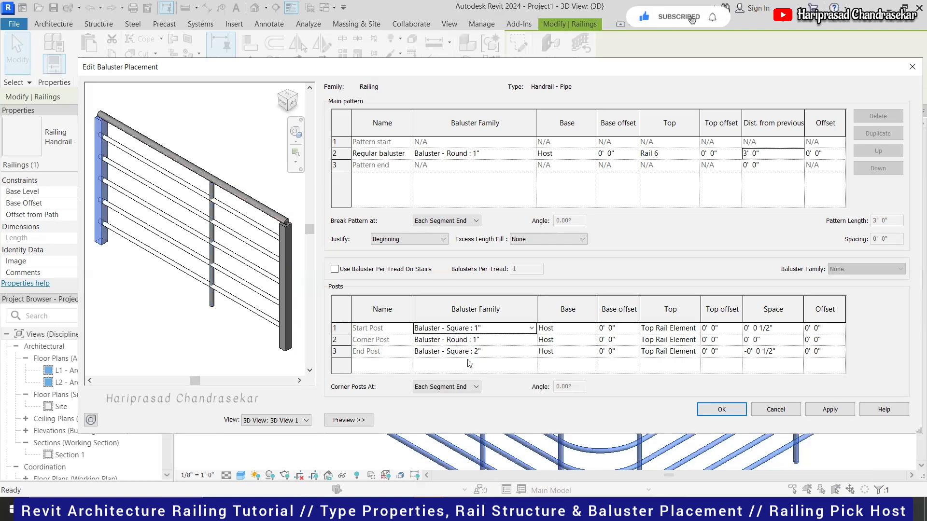
{"action": "left_click", "coordinate": [468, 354]}
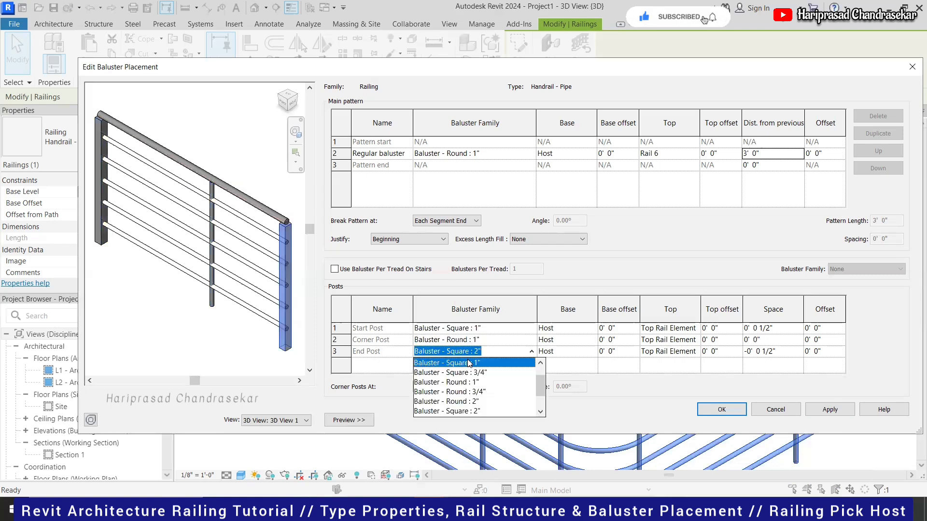
{"action": "left_click", "coordinate": [788, 391]}
{"action": "left_click", "coordinate": [827, 409]}
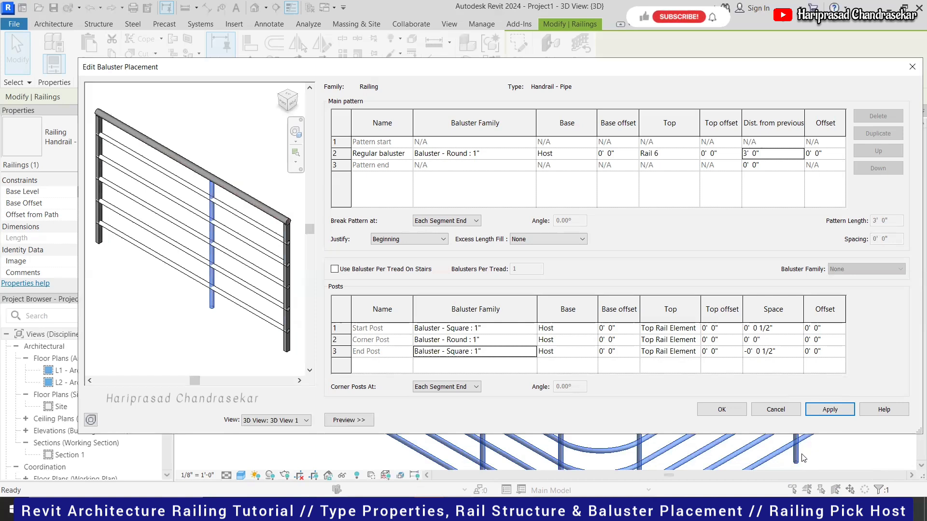
Step: Confirm the baluster placement and the railing type changes, and deselect the railing in the 3D view
{"action": "left_click", "coordinate": [721, 410]}
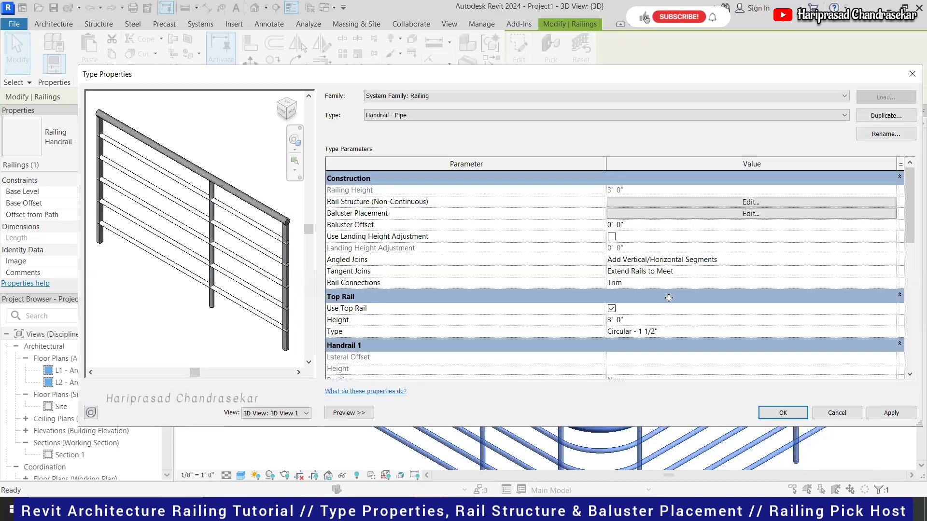
{"action": "key", "text": "Return"}
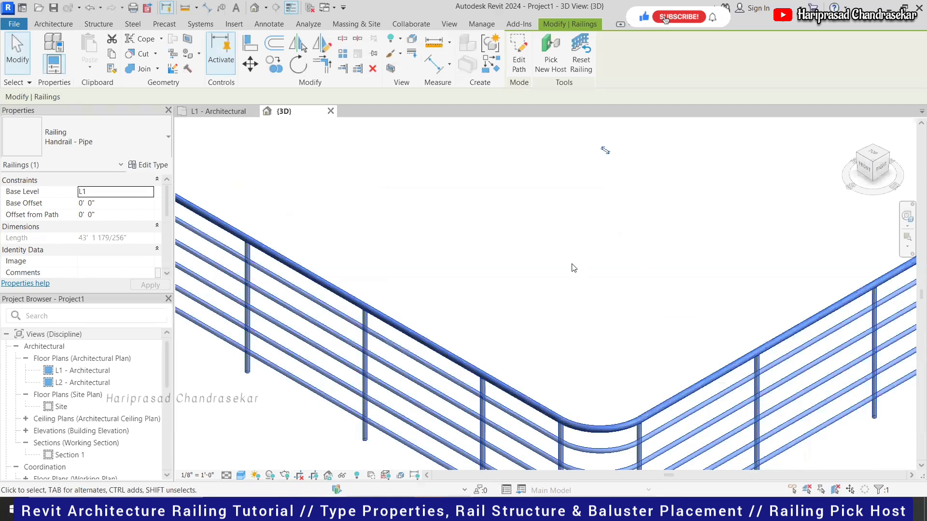
{"action": "scroll", "coordinate": [577, 266], "scroll_direction": "down", "scroll_amount": 3}
{"action": "left_click", "coordinate": [500, 391]}
Step: Examine the railing's end post, rounded corner and intermediate balusters in the 3D view
{"action": "scroll", "coordinate": [511, 389], "scroll_direction": "up", "scroll_amount": 3}
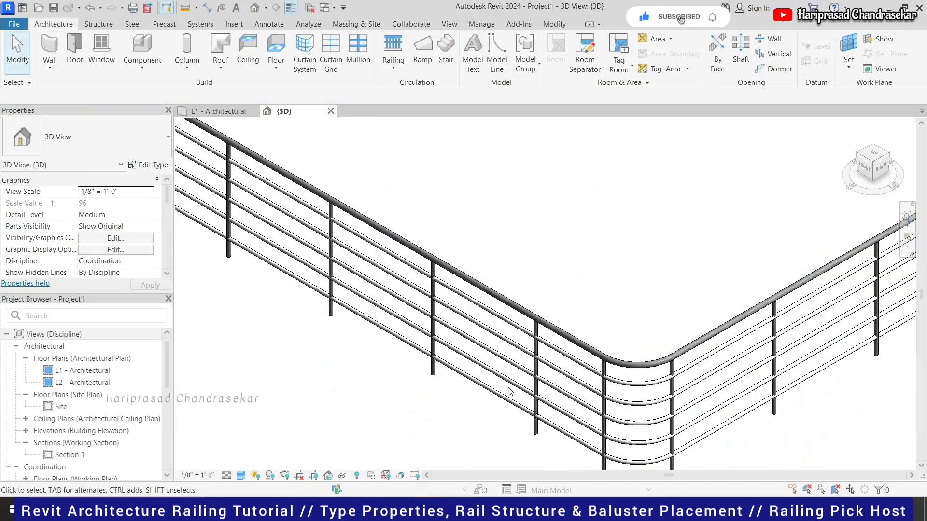
{"action": "scroll", "coordinate": [558, 269], "scroll_direction": "down", "scroll_amount": 3}
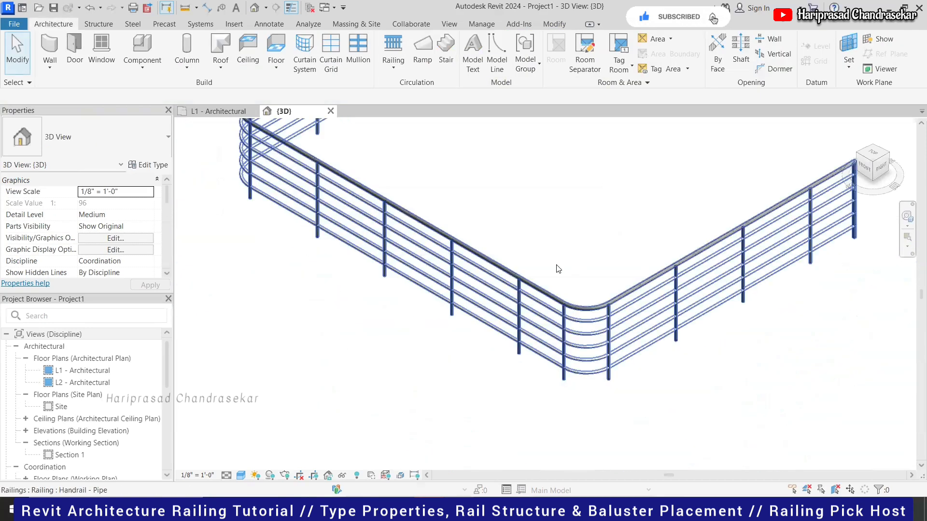
{"action": "scroll", "coordinate": [773, 196], "scroll_direction": "up", "scroll_amount": 2}
{"action": "scroll", "coordinate": [763, 197], "scroll_direction": "up", "scroll_amount": 2}
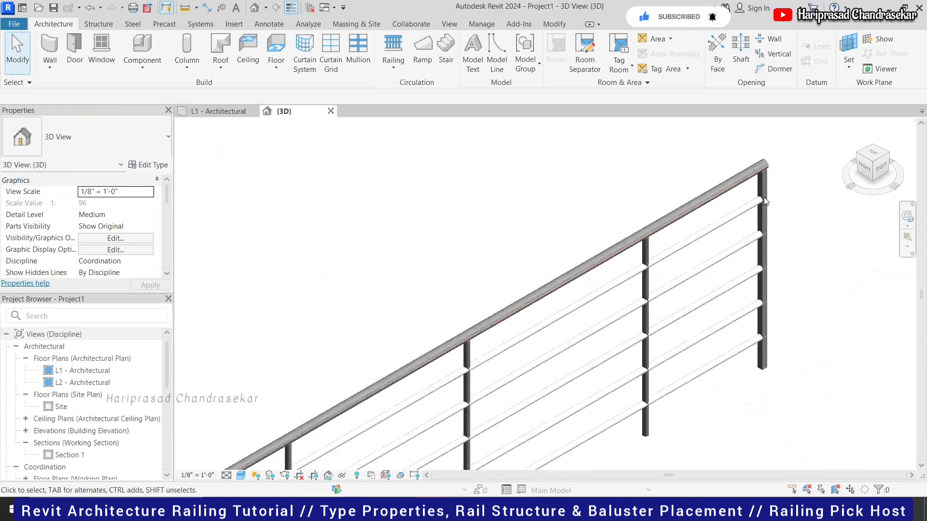
{"action": "scroll", "coordinate": [799, 279], "scroll_direction": "up", "scroll_amount": 2}
{"action": "scroll", "coordinate": [791, 273], "scroll_direction": "down", "scroll_amount": 3}
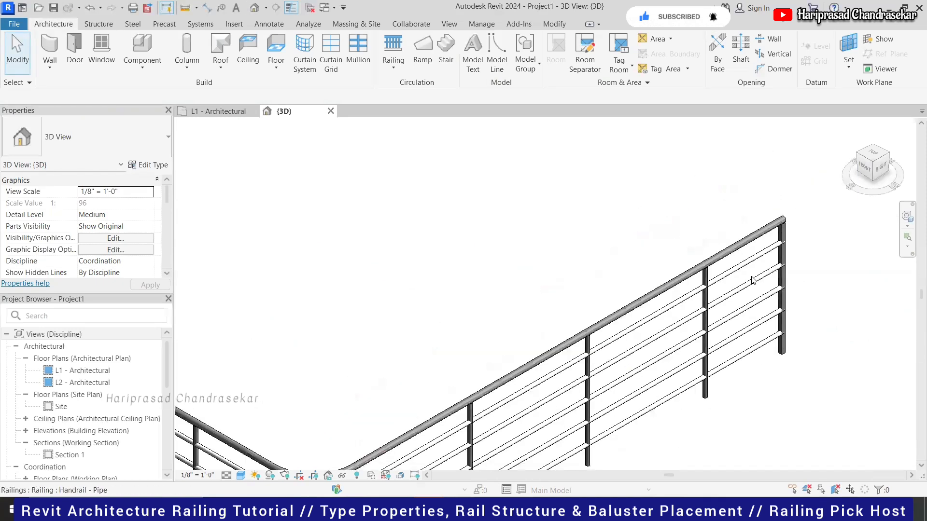
{"action": "scroll", "coordinate": [601, 369], "scroll_direction": "down", "scroll_amount": 3}
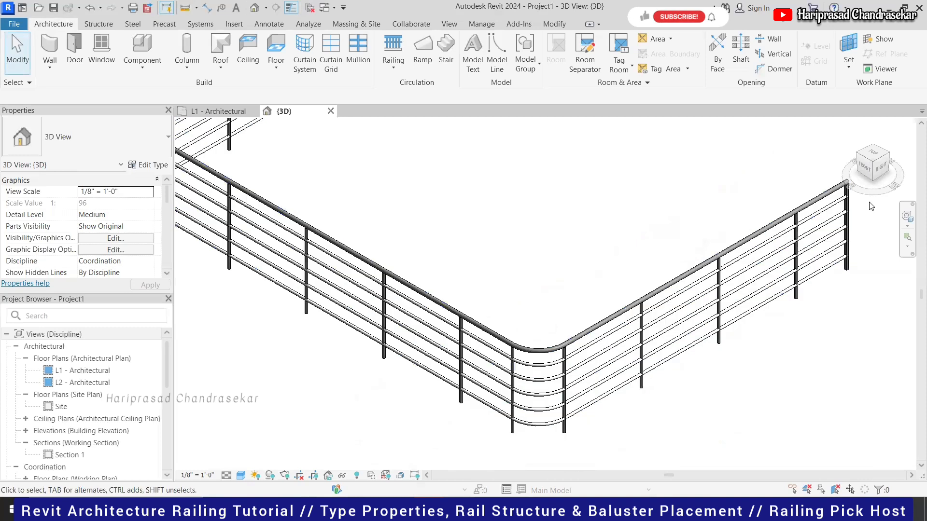
{"action": "scroll", "coordinate": [833, 225], "scroll_direction": "up", "scroll_amount": 2}
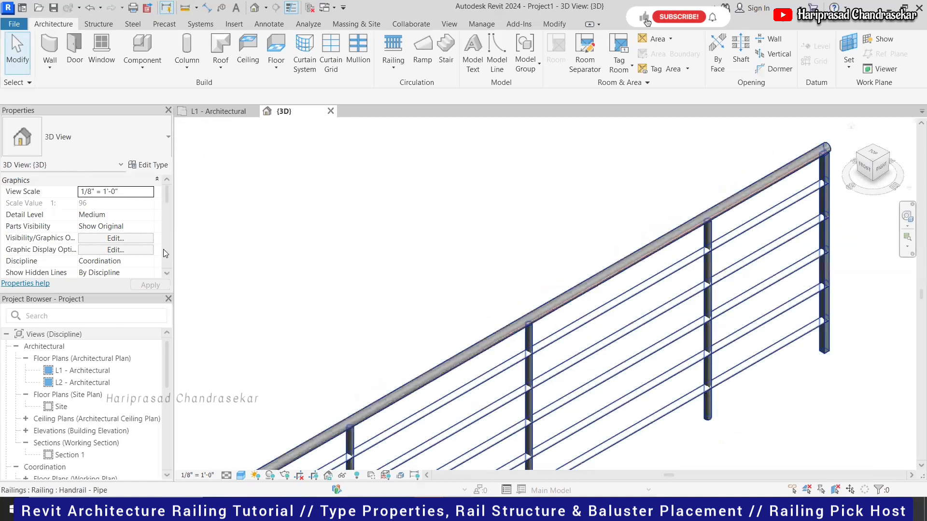
Step: Reopen the Handrail - Pipe baluster placement and set the corner post's baluster family to Baluster - Square : 1"
{"action": "left_click", "coordinate": [155, 167]}
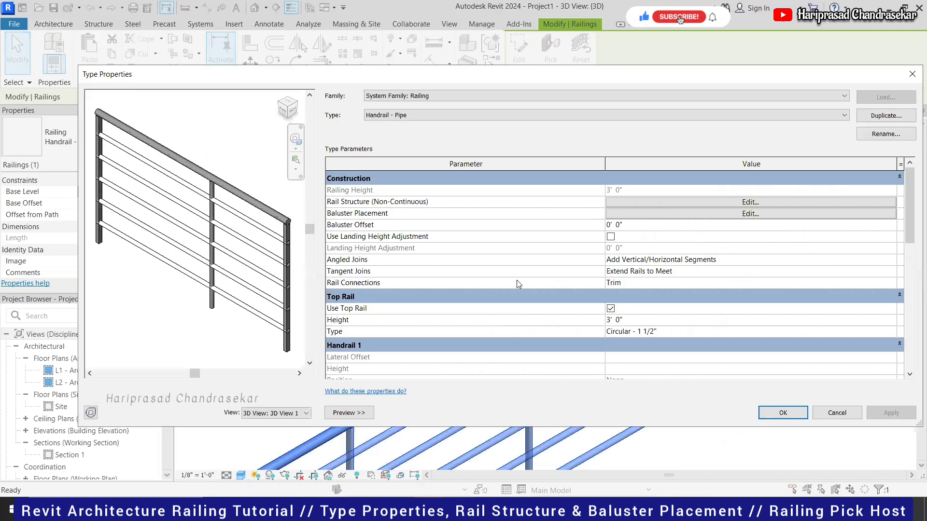
{"action": "left_click", "coordinate": [750, 213]}
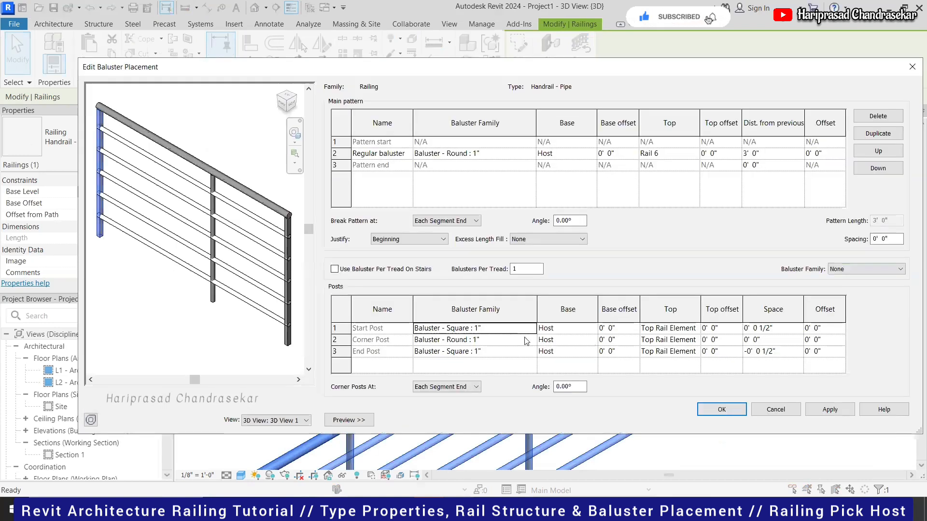
{"action": "left_click", "coordinate": [502, 329]}
{"action": "key", "text": "ctrl+c"}
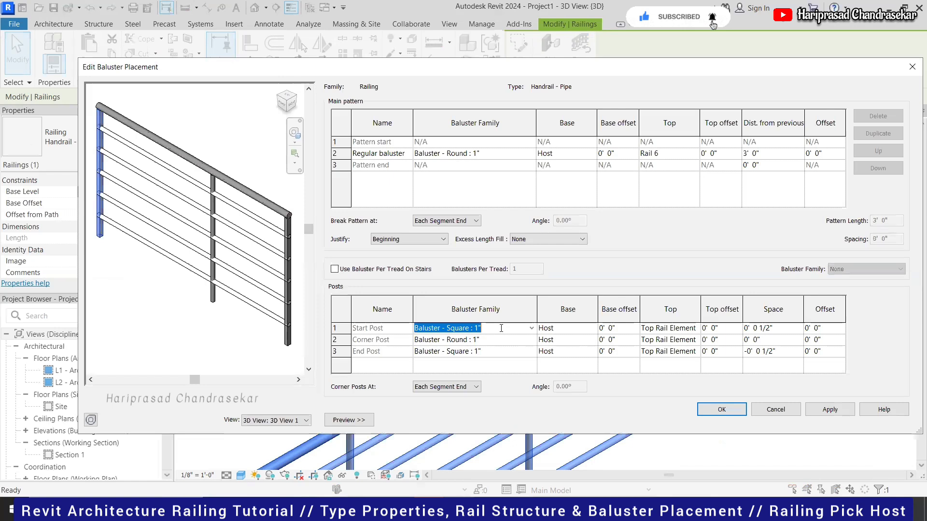
{"action": "left_click", "coordinate": [495, 342]}
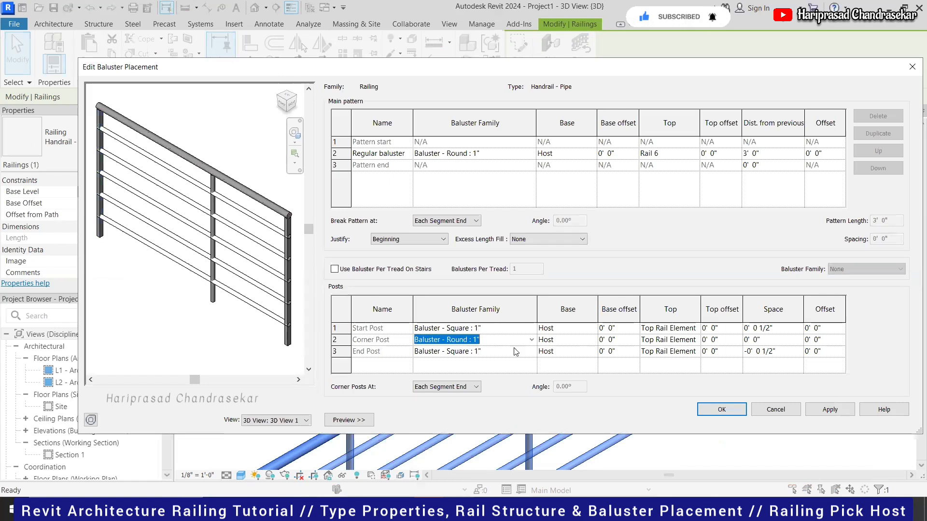
{"action": "key", "text": "ctrl+v"}
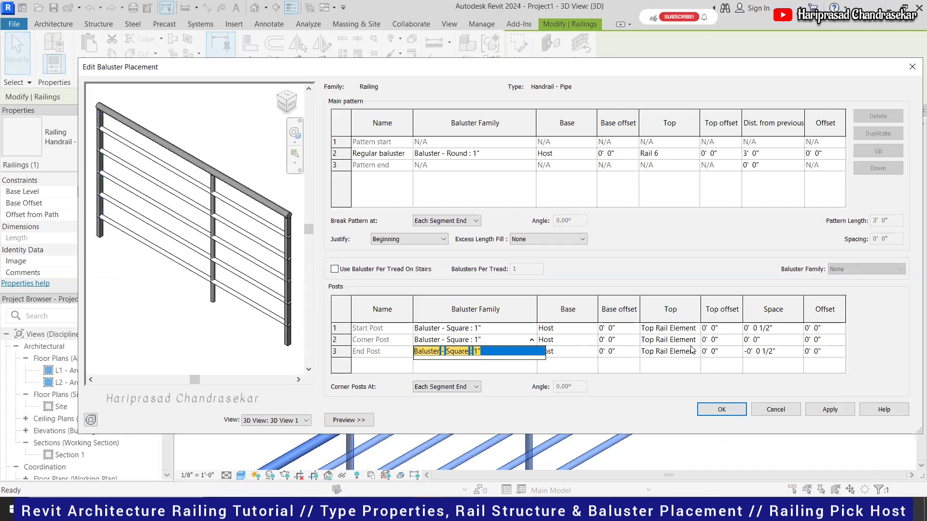
Step: Set the regular baluster's family in the main pattern to Baluster - Square : 1"
{"action": "left_click", "coordinate": [501, 164]}
{"action": "left_click", "coordinate": [512, 153]}
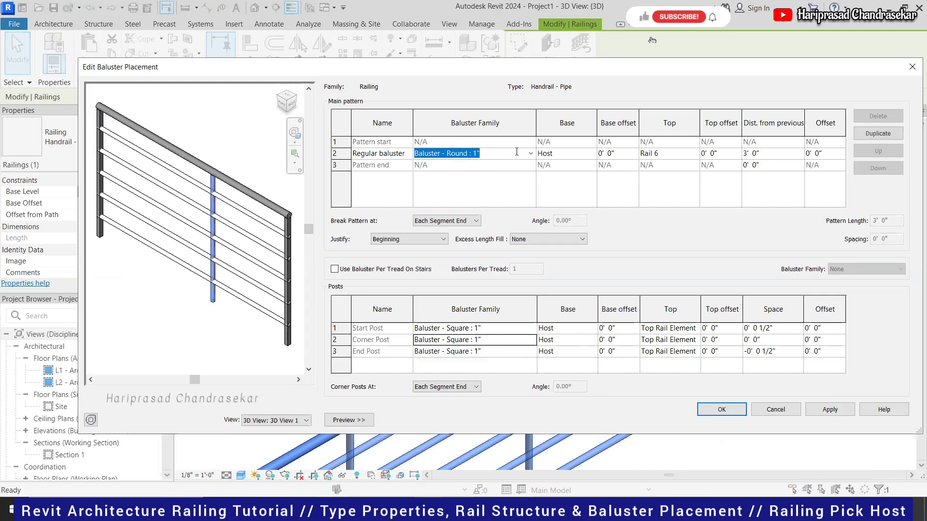
{"action": "left_click", "coordinate": [530, 154]}
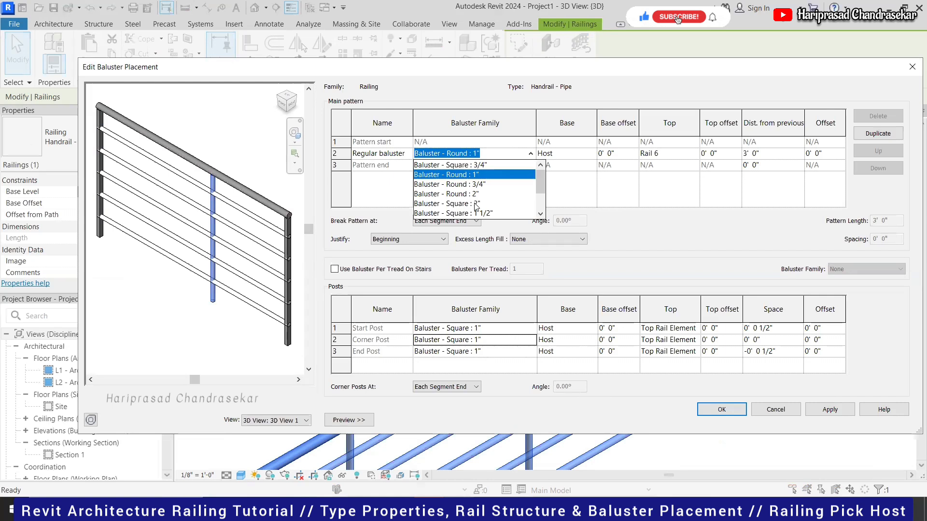
{"action": "scroll", "coordinate": [475, 178], "scroll_direction": "up", "scroll_amount": 1}
{"action": "left_click", "coordinate": [474, 175]}
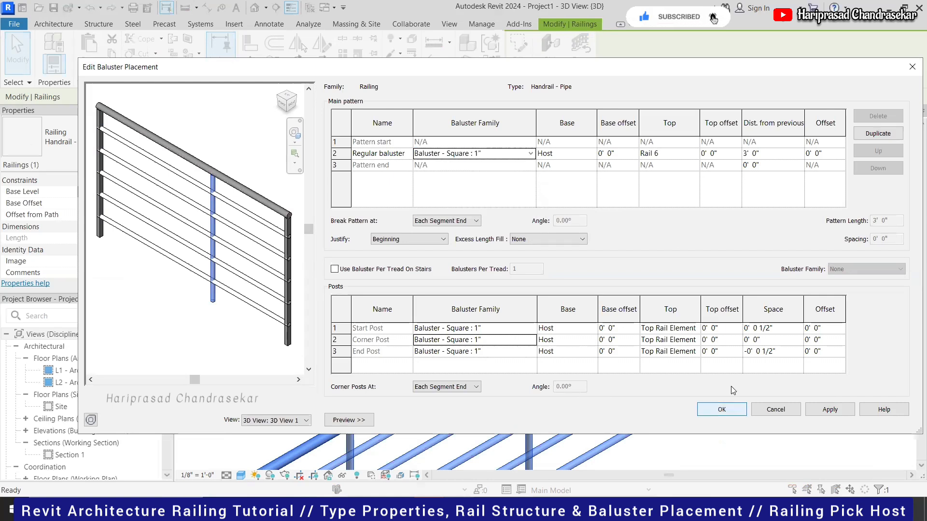
Step: Confirm the Handrail - Pipe baluster placement and type properties, and deselect the railing
{"action": "key", "text": "Return"}
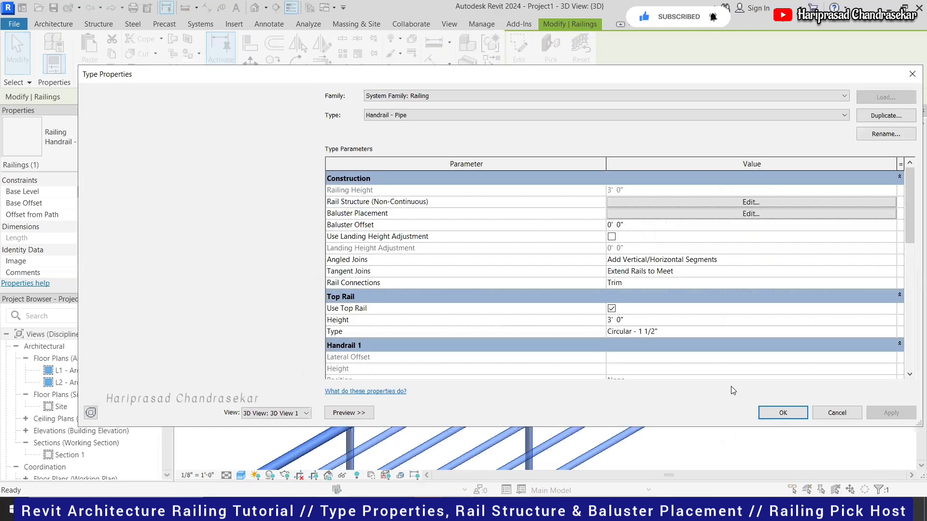
{"action": "left_click", "coordinate": [769, 413]}
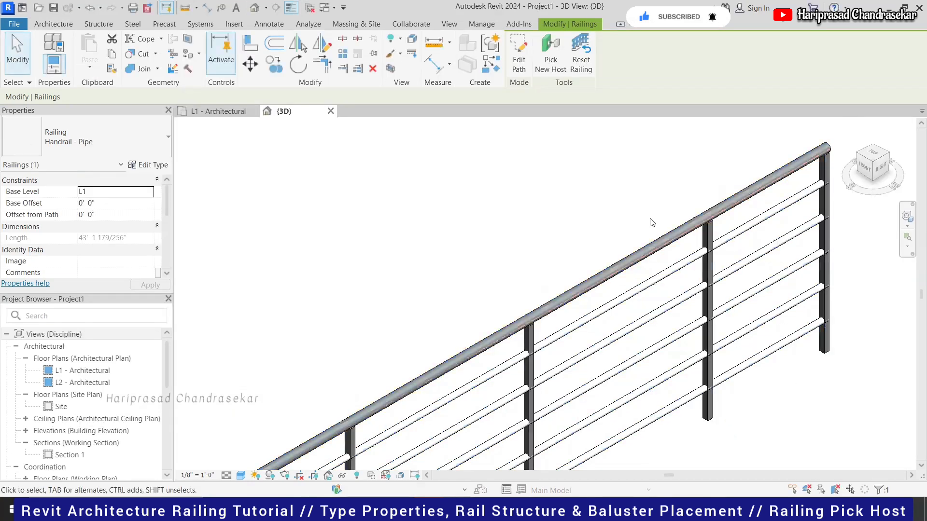
{"action": "scroll", "coordinate": [651, 220], "scroll_direction": "down", "scroll_amount": 2}
{"action": "left_click", "coordinate": [710, 329]}
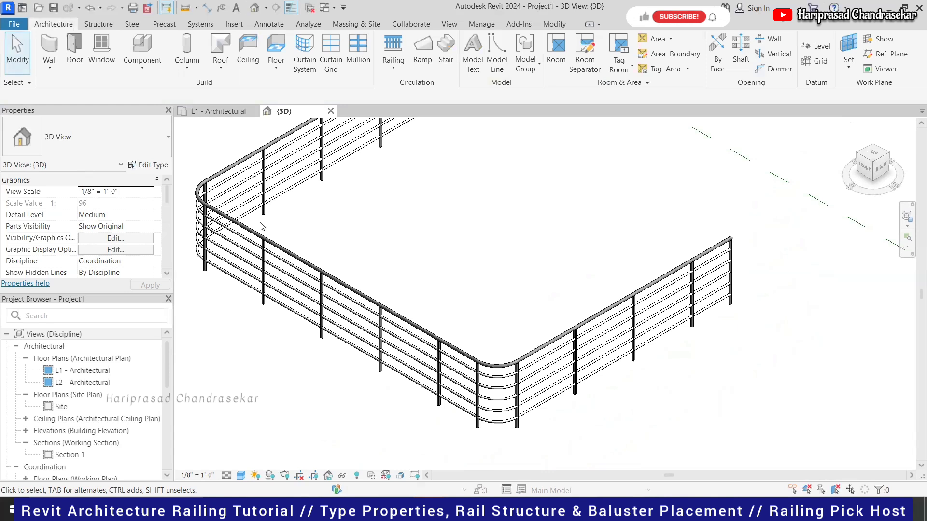
Step: Set the Handrail - Pipe main baluster pattern's justification to Spread Pattern To Fit and confirm the type changes
{"action": "middle_click_drag", "start_coordinate": [492, 356], "coordinate": [589, 358]}
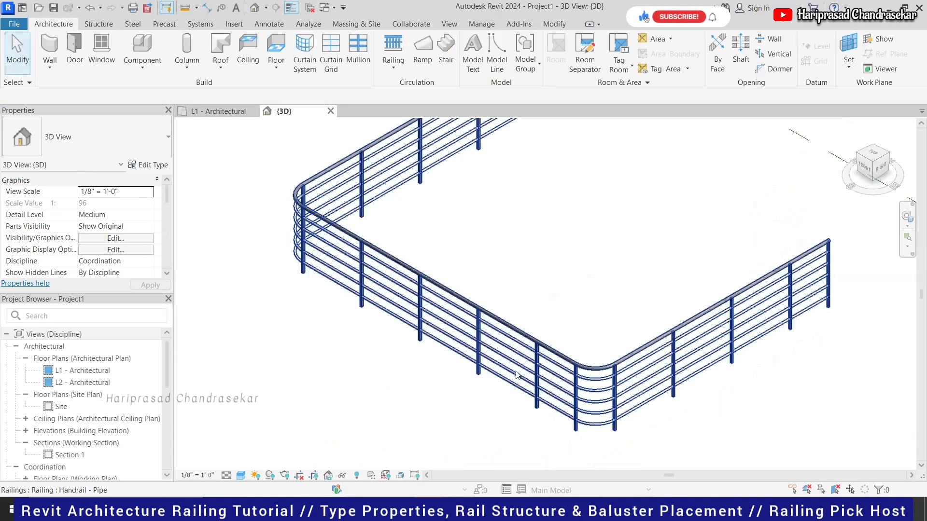
{"action": "scroll", "coordinate": [591, 384], "scroll_direction": "up", "scroll_amount": 2}
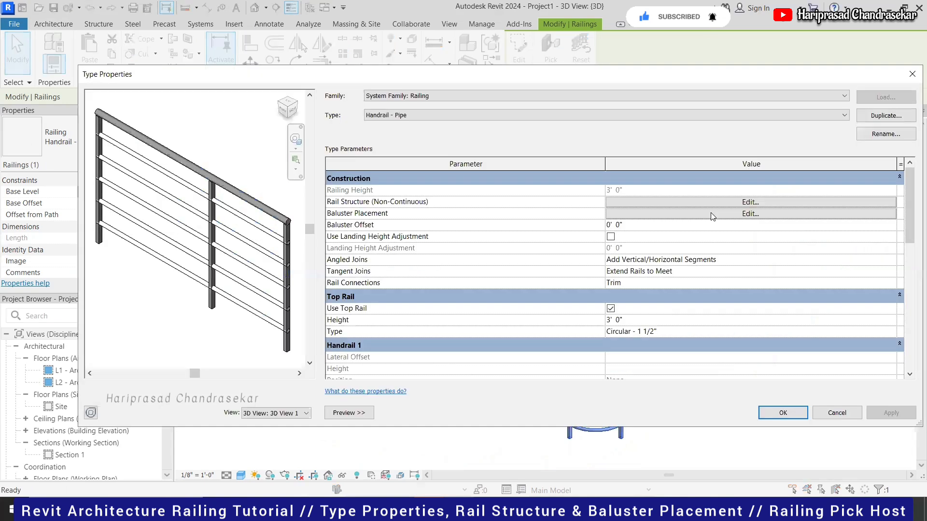
{"action": "left_click", "coordinate": [712, 214]}
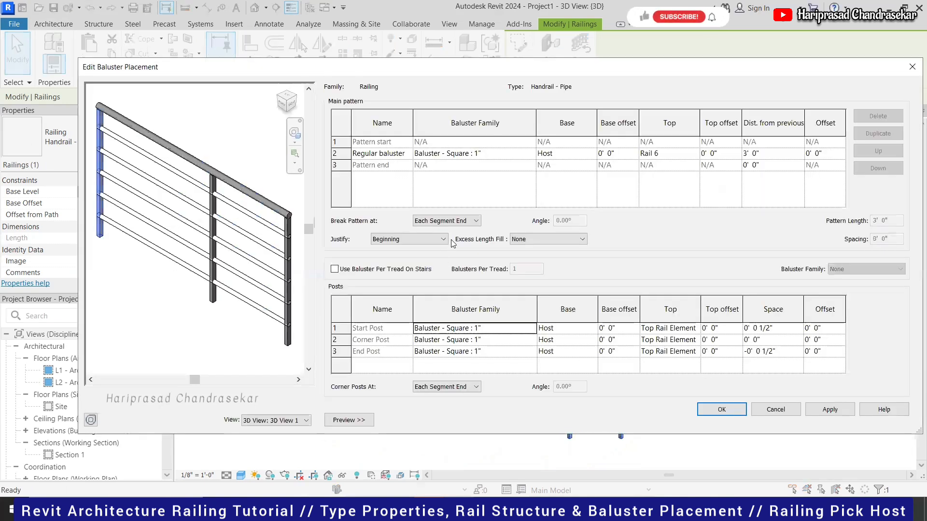
{"action": "left_click", "coordinate": [428, 243]}
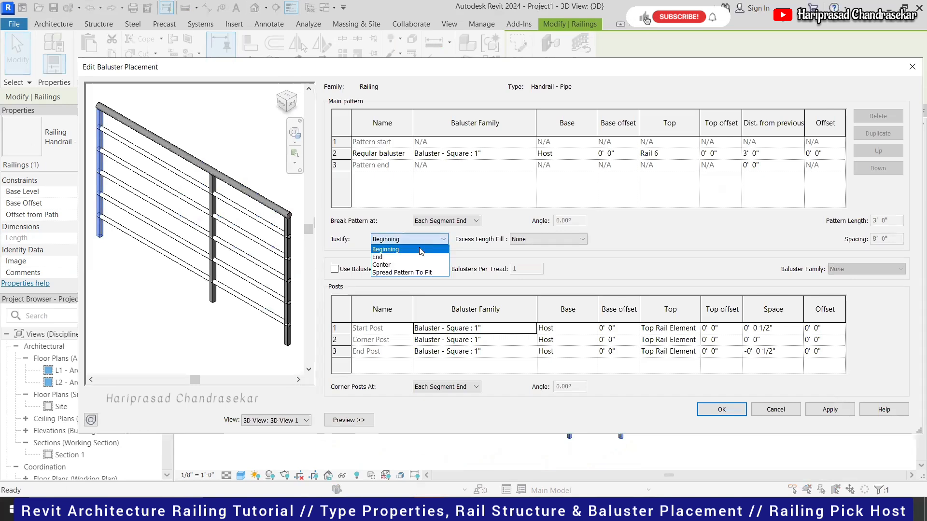
{"action": "left_click", "coordinate": [420, 274]}
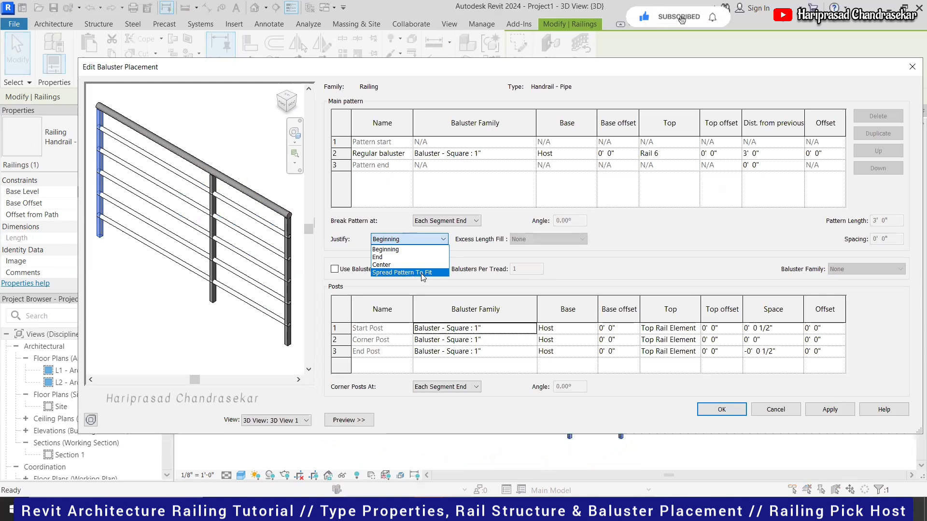
{"action": "left_click", "coordinate": [843, 412]}
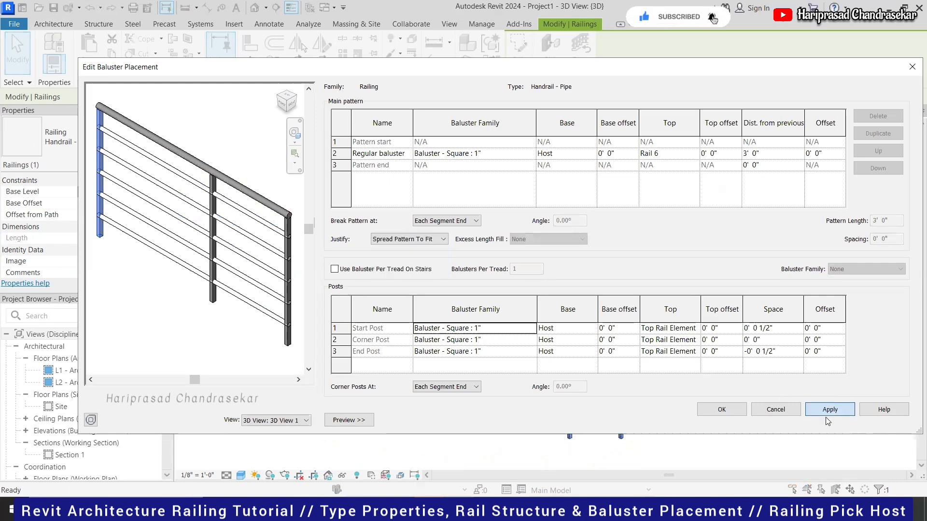
{"action": "left_click", "coordinate": [775, 411]}
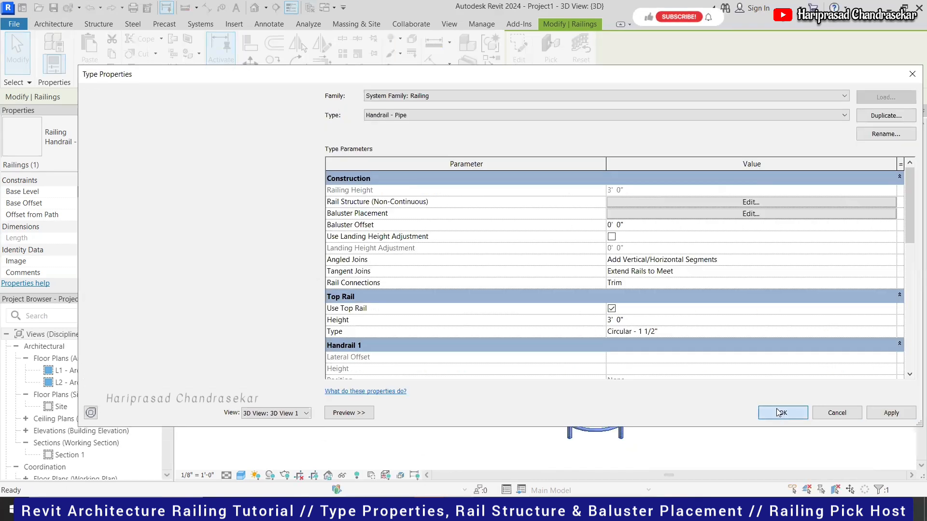
{"action": "left_click", "coordinate": [778, 413]}
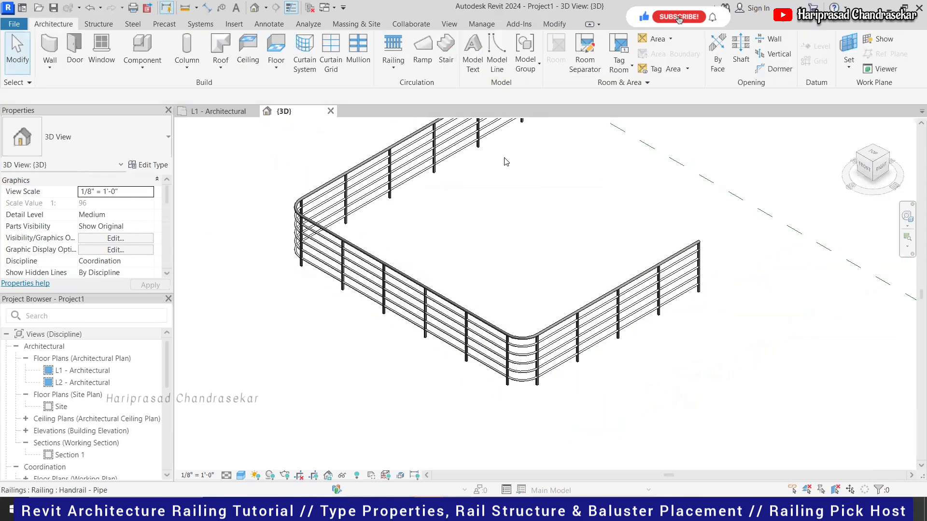
Step: Examine the baluster spacing along the whole pipe railing, including from the Top view
{"action": "scroll", "coordinate": [509, 362], "scroll_direction": "up", "scroll_amount": 2}
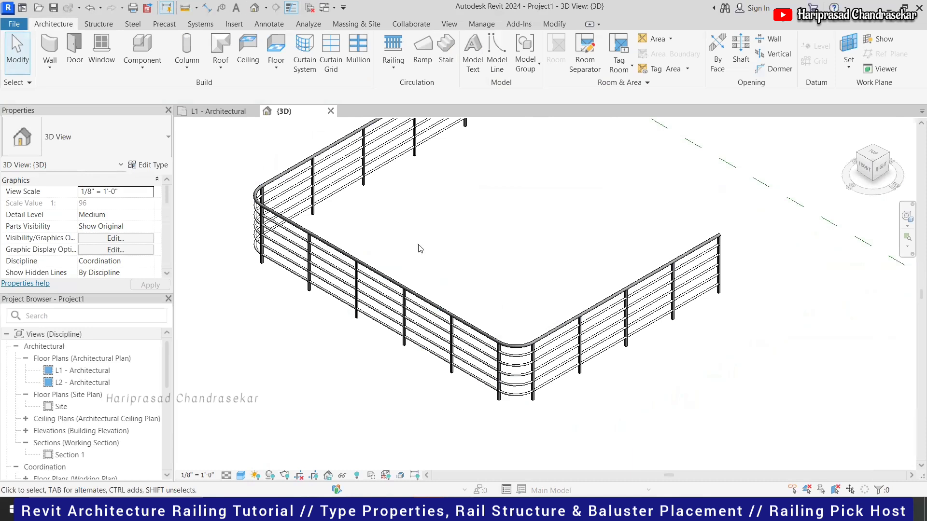
{"action": "scroll", "coordinate": [421, 249], "scroll_direction": "down", "scroll_amount": 1}
{"action": "scroll", "coordinate": [376, 172], "scroll_direction": "down", "scroll_amount": 1}
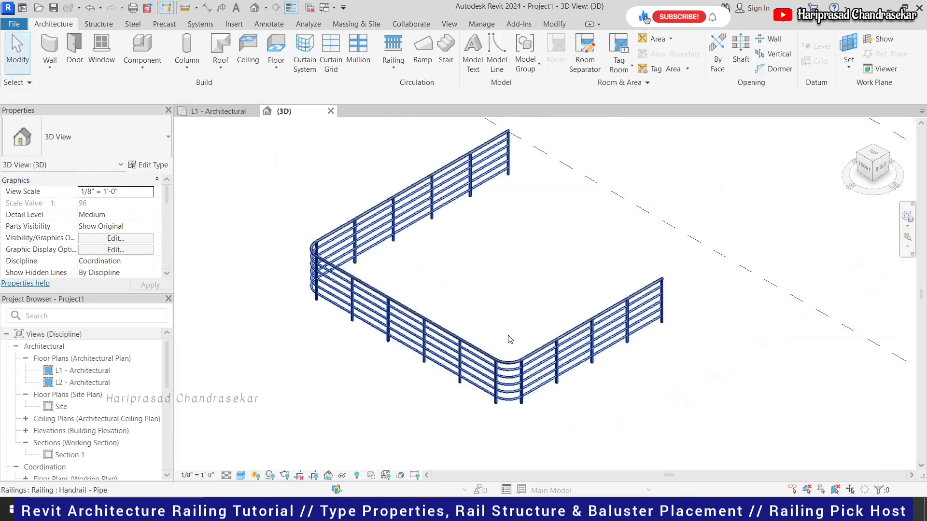
{"action": "scroll", "coordinate": [672, 291], "scroll_direction": "up", "scroll_amount": 1}
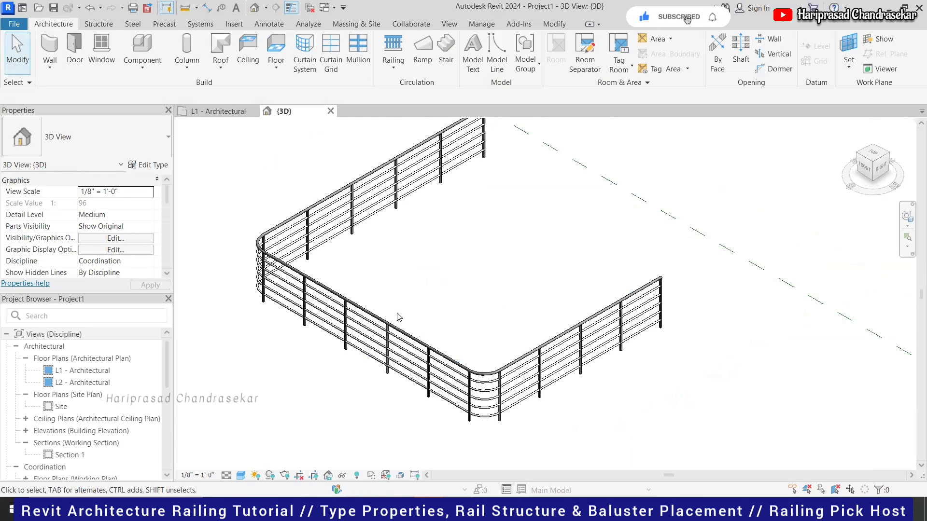
{"action": "scroll", "coordinate": [399, 317], "scroll_direction": "down", "scroll_amount": 1}
{"action": "left_click_drag", "start_coordinate": [877, 165], "coordinate": [871, 154]}
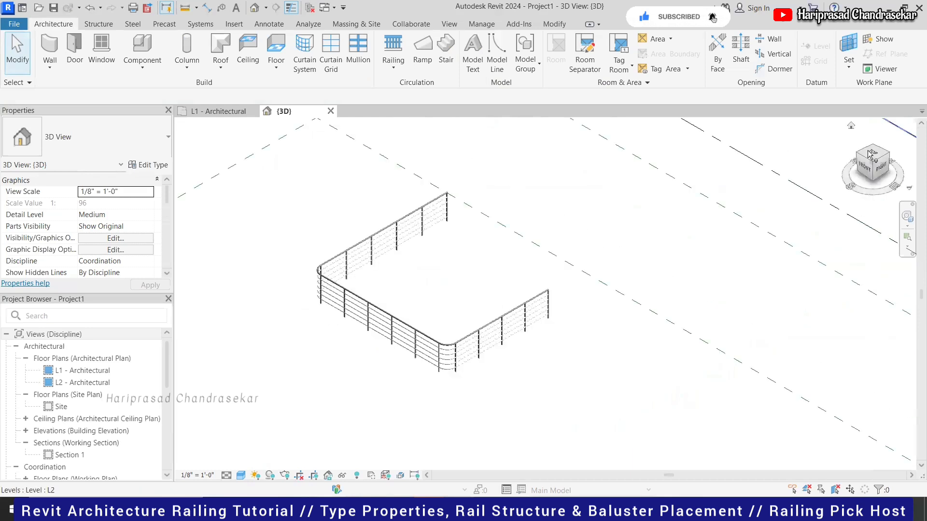
{"action": "left_click", "coordinate": [870, 155]}
{"action": "scroll", "coordinate": [480, 235], "scroll_direction": "up", "scroll_amount": 3}
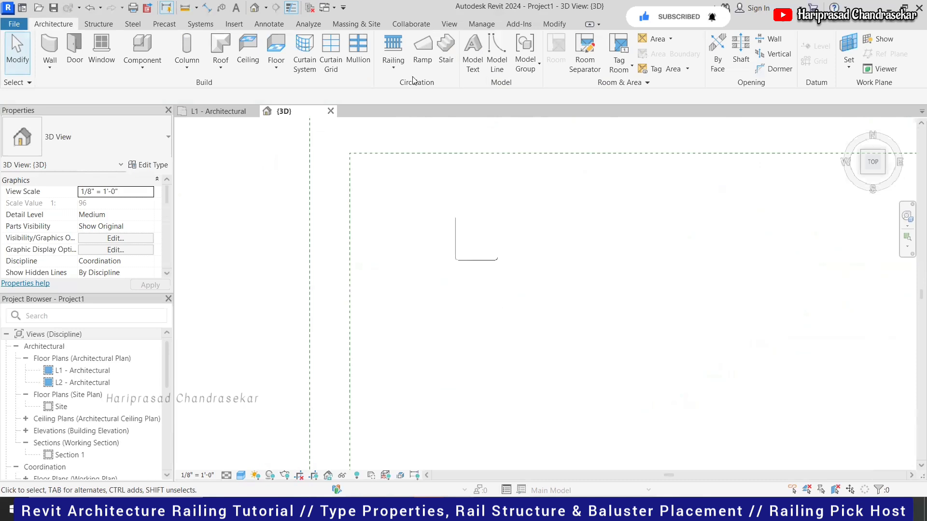
Step: Sketch a U-shaped Handrail - Rectangular railing on L1 beside the pipe railing, about 36' long in total, and return to the isometric view
{"action": "left_click", "coordinate": [394, 67]}
{"action": "left_click", "coordinate": [570, 103]}
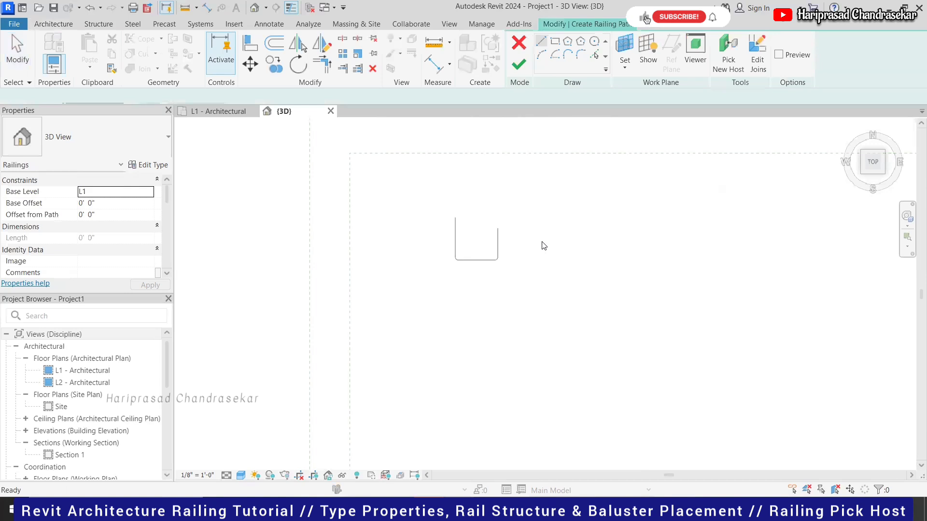
{"action": "left_click", "coordinate": [535, 252]}
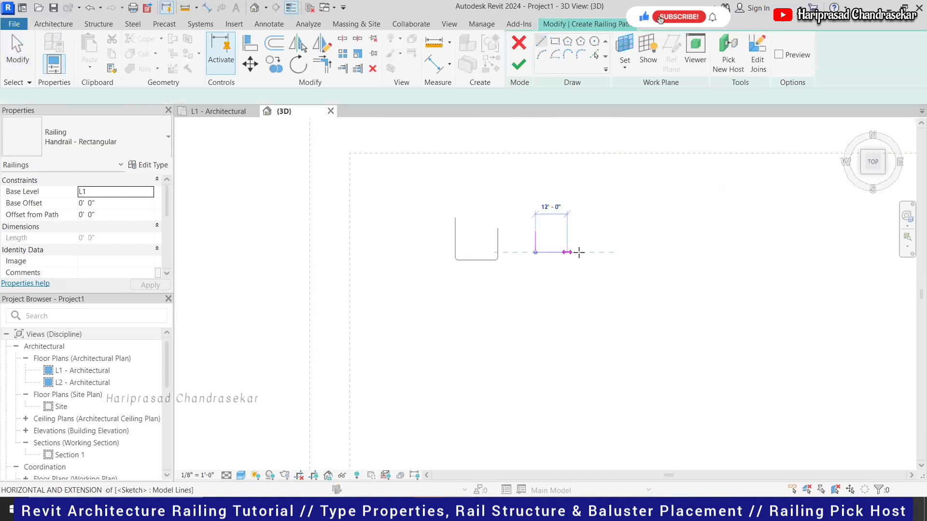
{"action": "left_click", "coordinate": [588, 232]}
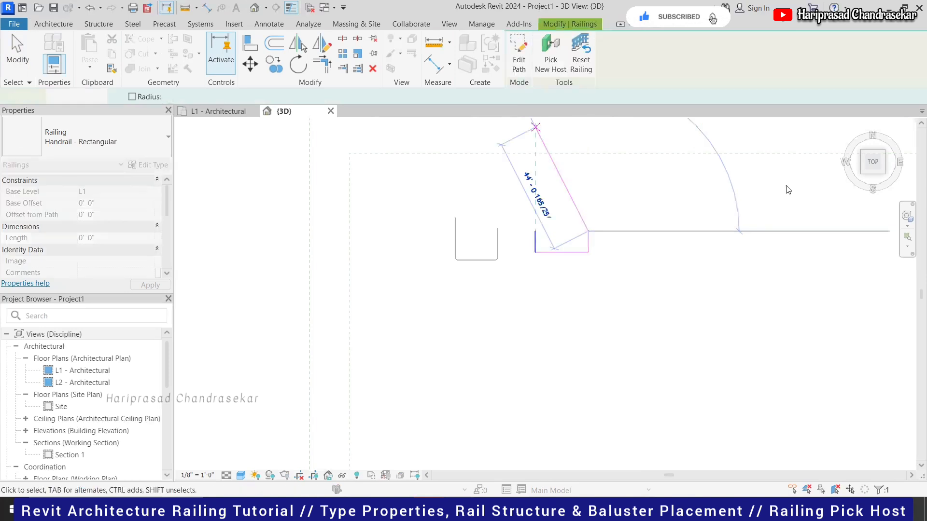
{"action": "left_click", "coordinate": [884, 172]}
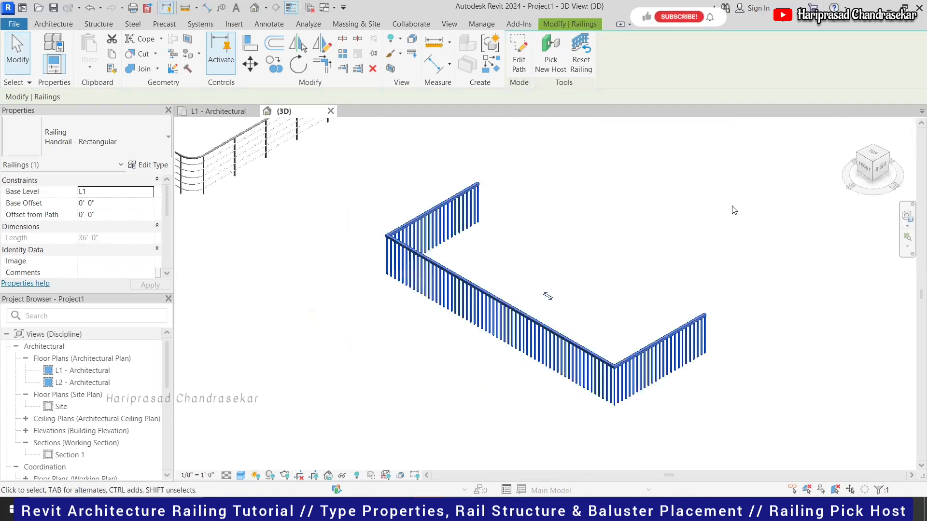
{"action": "key", "text": "Escape"}
Step: Inspect the Handrail - Rectangular type's rail structure without changing it, and open its baluster placement
{"action": "left_click", "coordinate": [393, 241]}
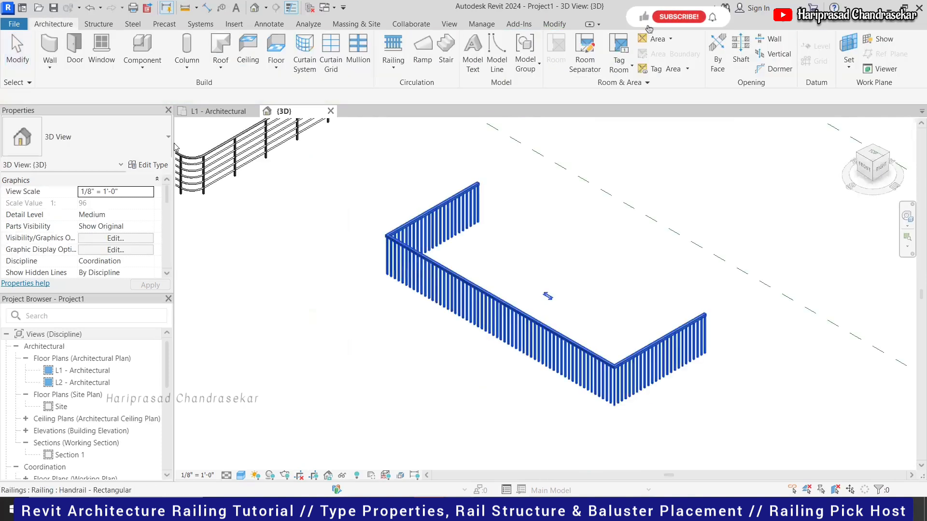
{"action": "left_click", "coordinate": [158, 169]}
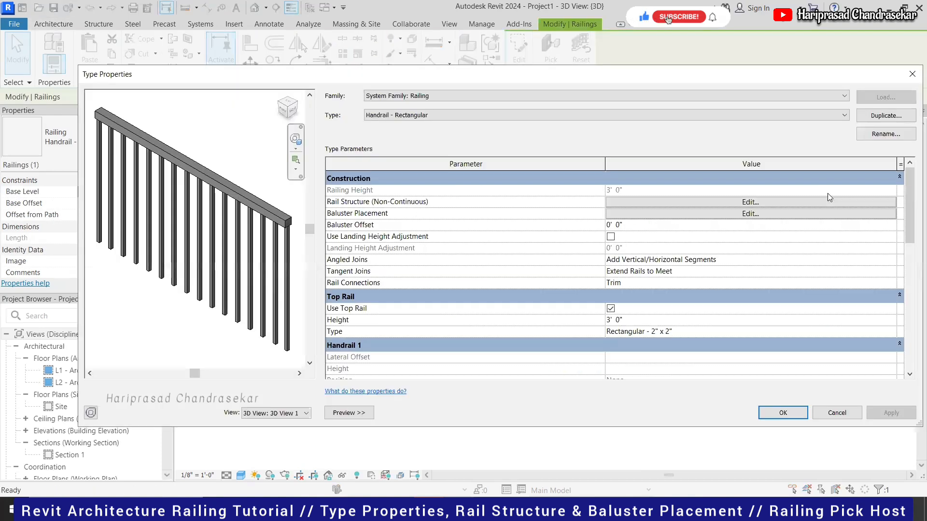
{"action": "left_click", "coordinate": [692, 203]}
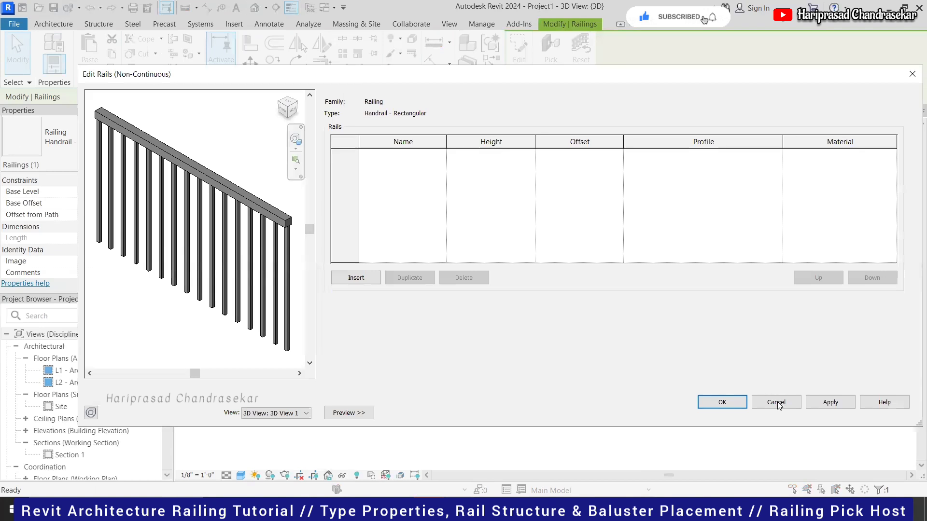
{"action": "left_click", "coordinate": [775, 401]}
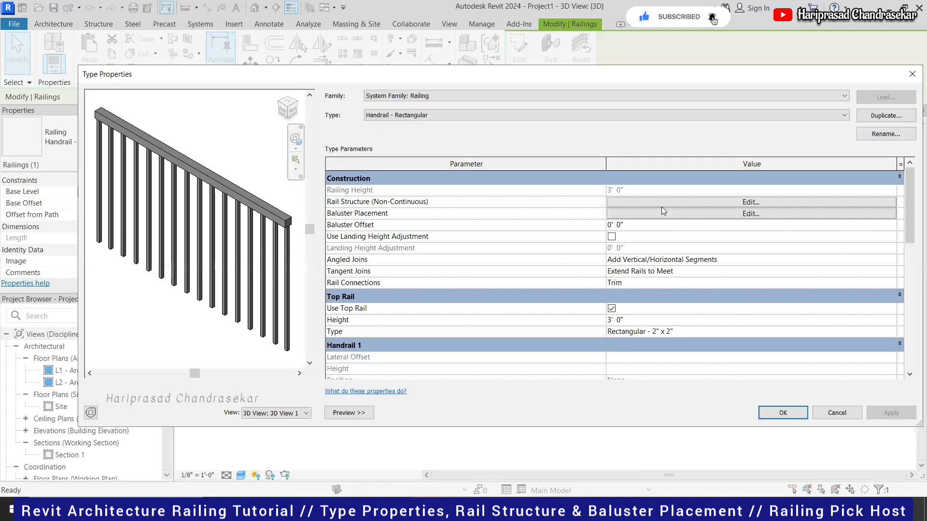
{"action": "left_click", "coordinate": [750, 214]}
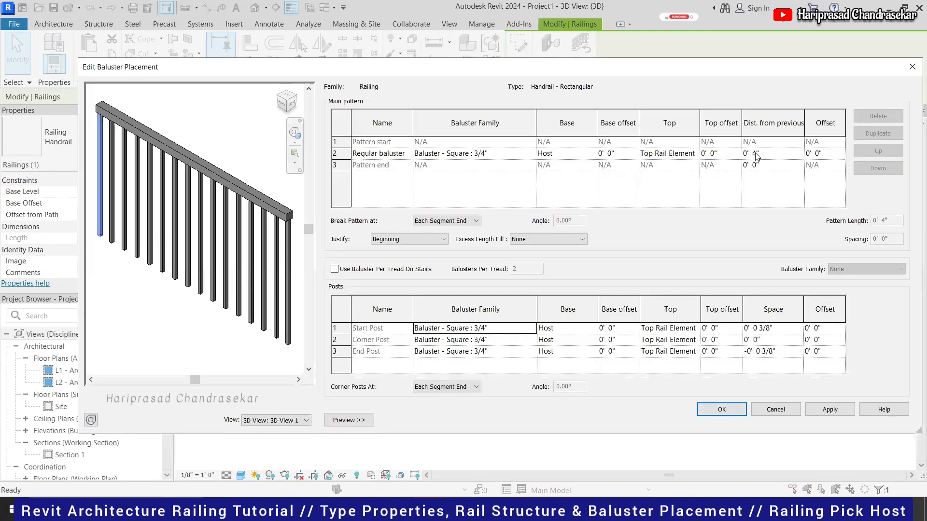
Step: Set the regular baluster's distance from previous to 8" and apply it to the preview
{"action": "left_click", "coordinate": [777, 154]}
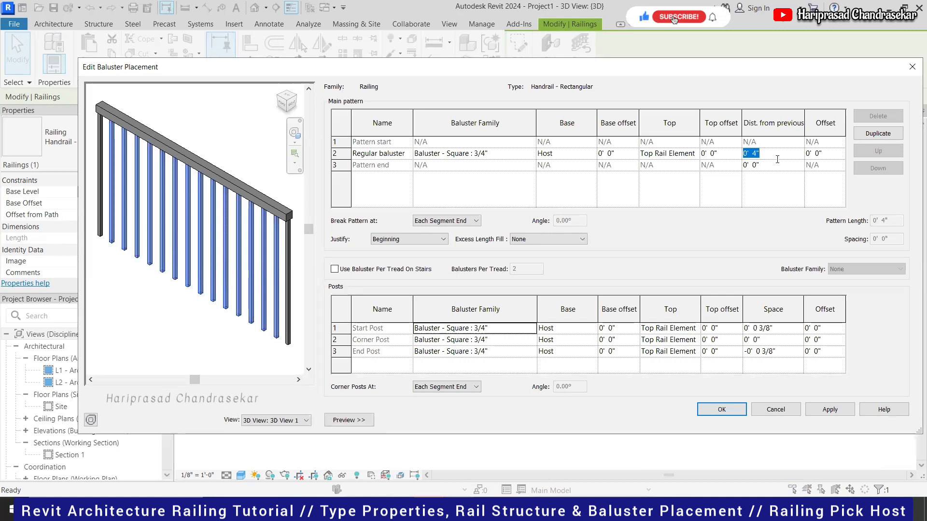
{"action": "type", "text": "8\""}
{"action": "key", "text": "Return"}
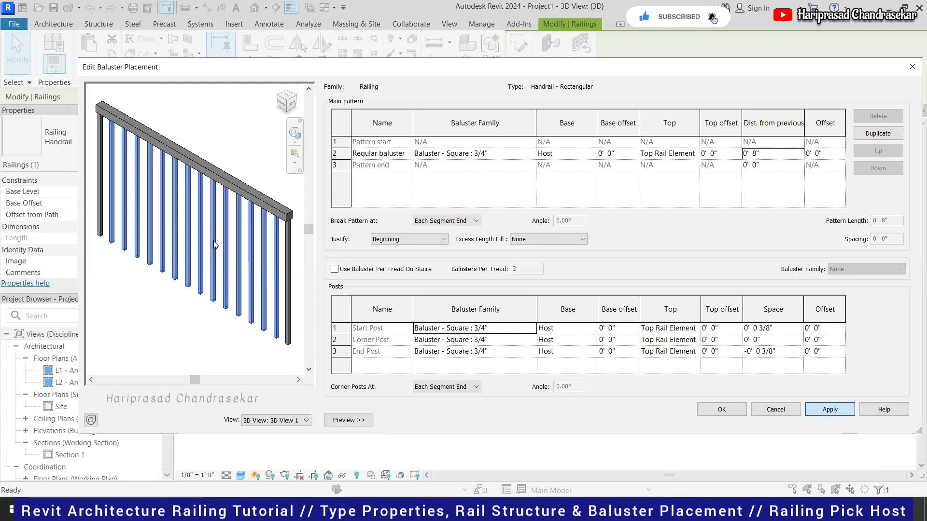
Step: Set the regular baluster's distance from previous to 5" and apply it
{"action": "left_click", "coordinate": [783, 154]}
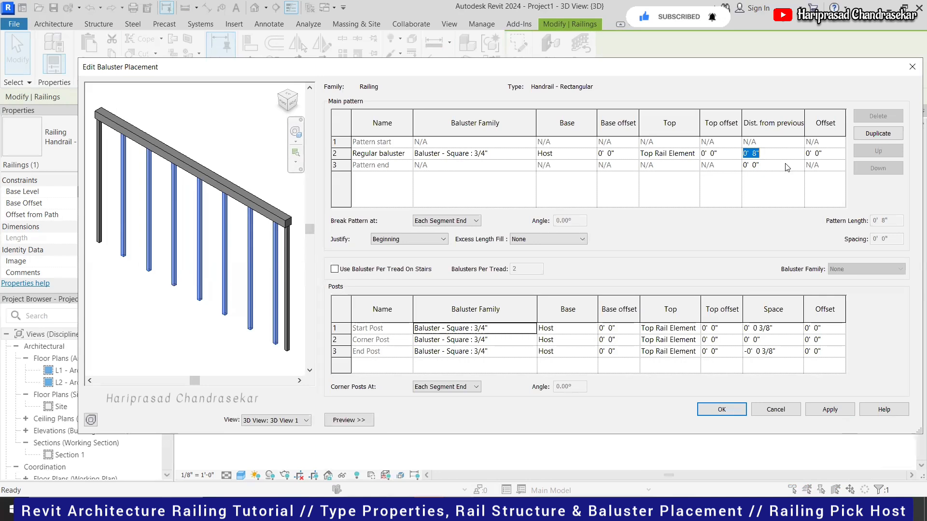
{"action": "type", "text": "5"}
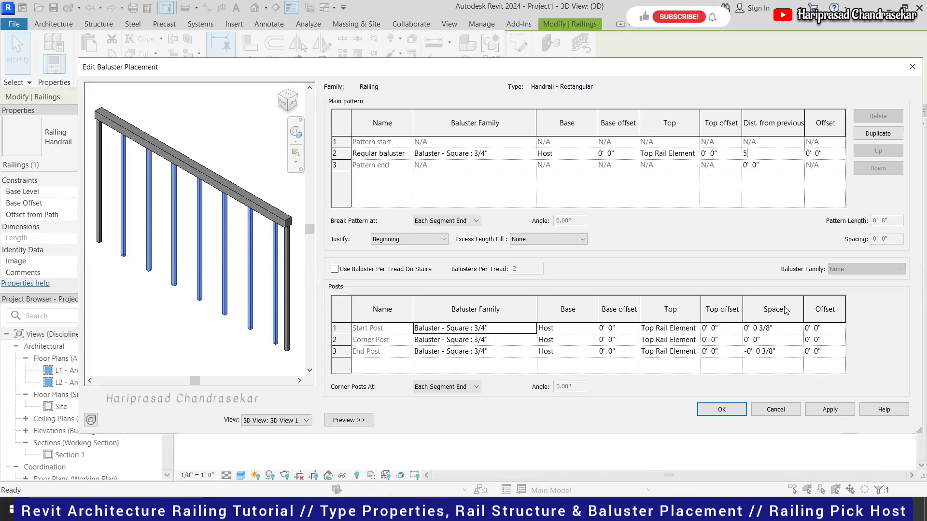
{"action": "left_click", "coordinate": [819, 413]}
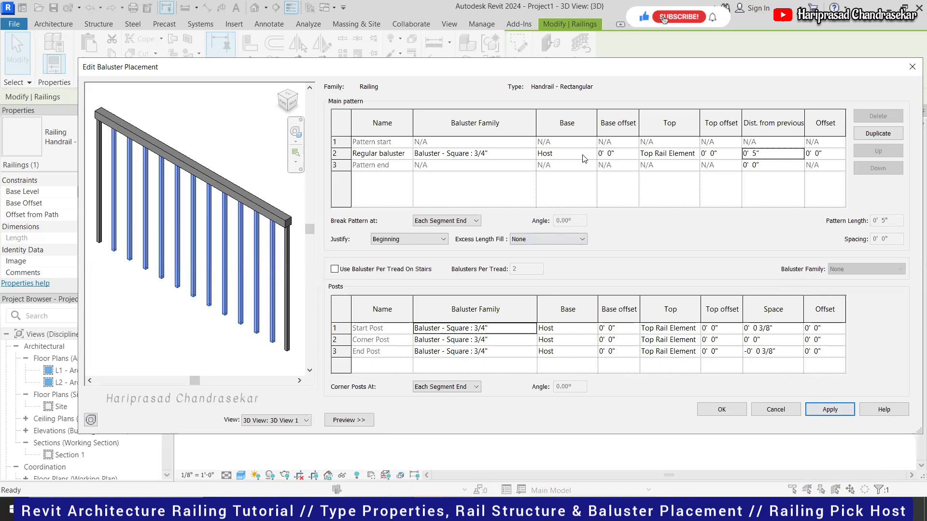
Step: Set the regular baluster's family in the main pattern to Baluster - Round : 1" and apply it
{"action": "left_click", "coordinate": [530, 154]}
{"action": "left_click", "coordinate": [484, 185]}
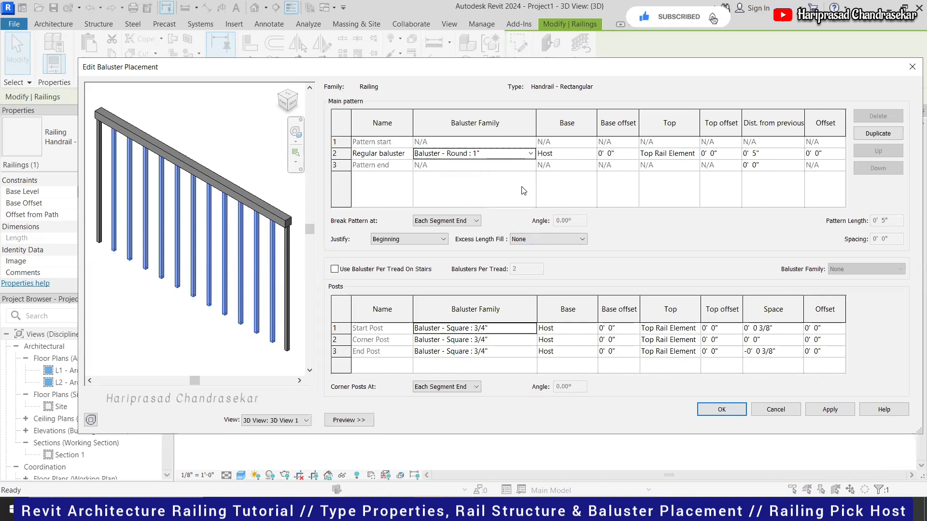
{"action": "left_click", "coordinate": [828, 410]}
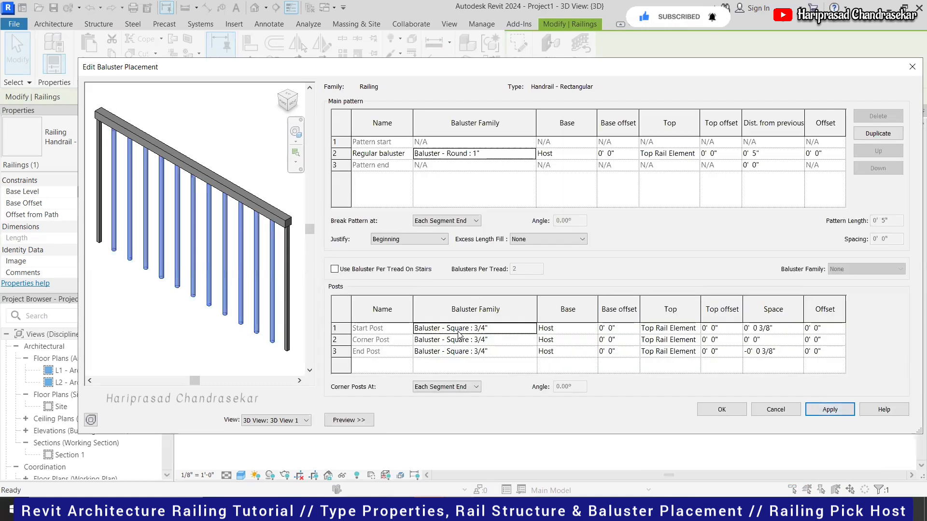
Step: Set the baluster family of the start, corner and end posts to Baluster - Round : 1", matching the regular baluster
{"action": "left_click", "coordinate": [533, 331]}
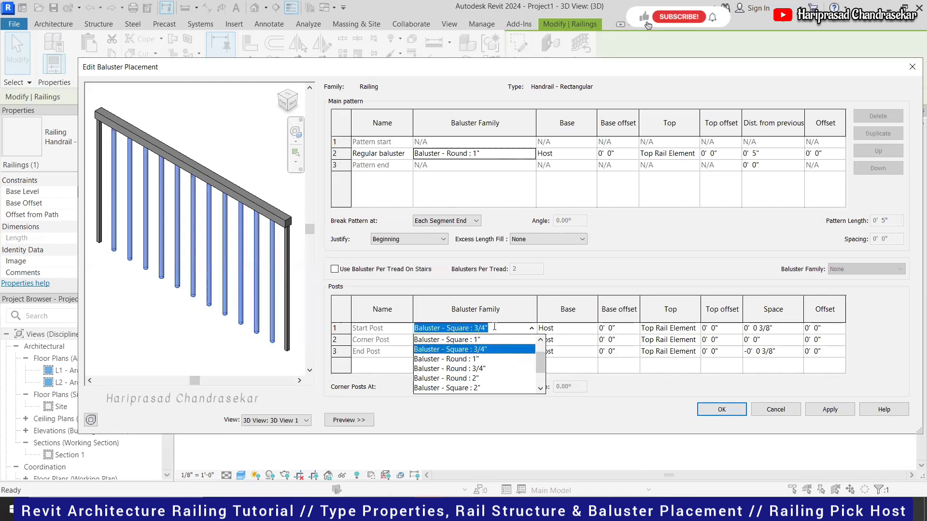
{"action": "left_click", "coordinate": [499, 154]}
{"action": "key", "text": "ctrl+c"}
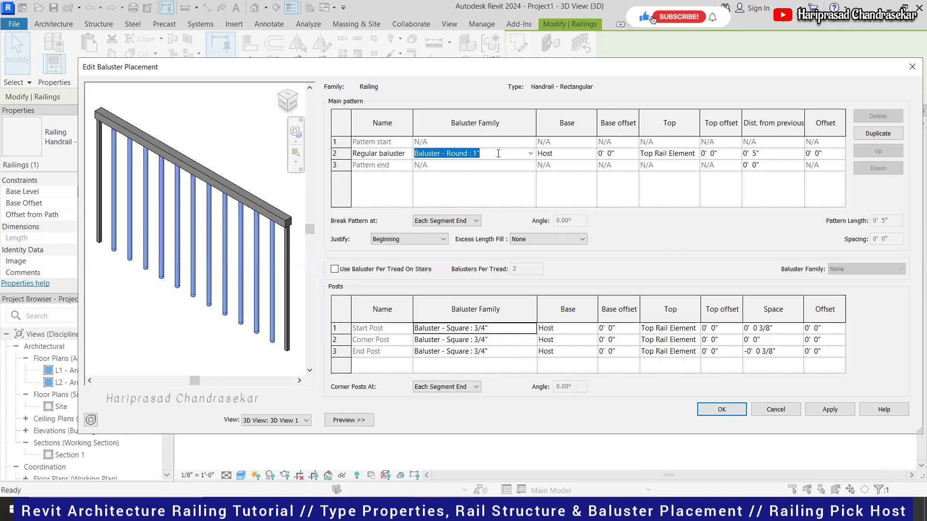
{"action": "left_click", "coordinate": [505, 328]}
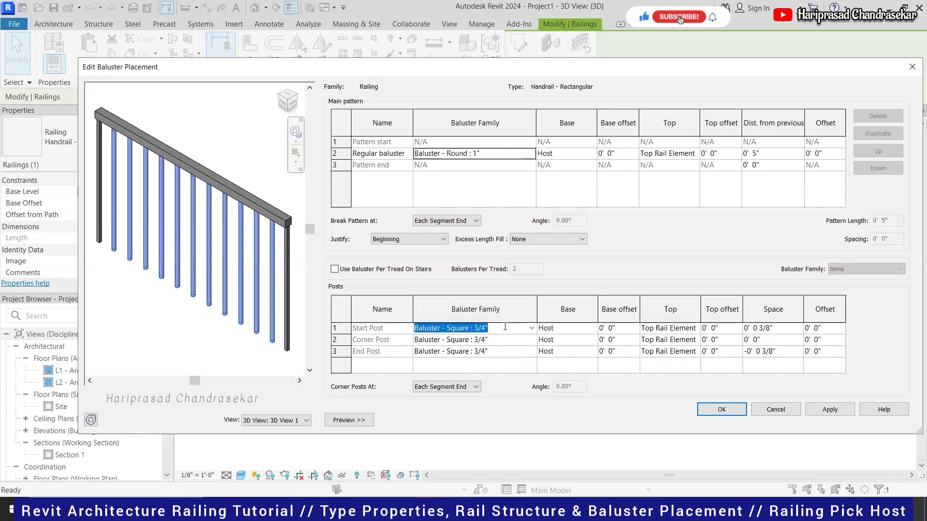
{"action": "key", "text": "ctrl+v"}
{"action": "left_click", "coordinate": [504, 339]}
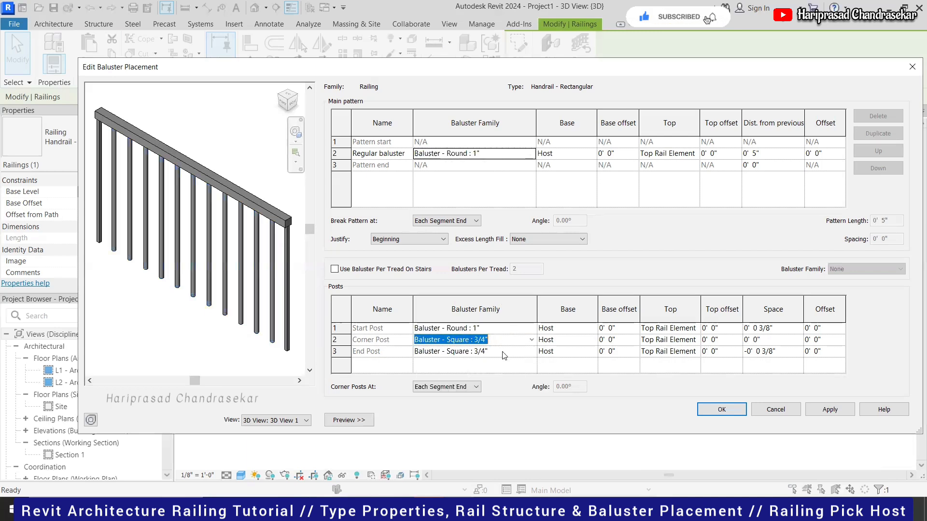
{"action": "key", "text": "ctrl+v"}
{"action": "left_click", "coordinate": [504, 353]}
{"action": "key", "text": "ctrl+v"}
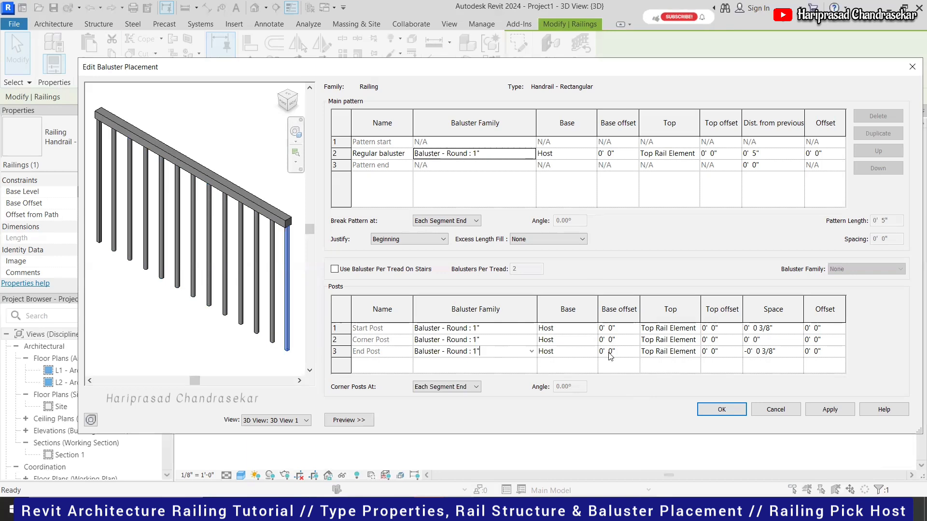
Step: Justify the main baluster pattern with Spread Pattern To Fit, accept the baluster placement and apply the type changes
{"action": "left_click", "coordinate": [406, 239]}
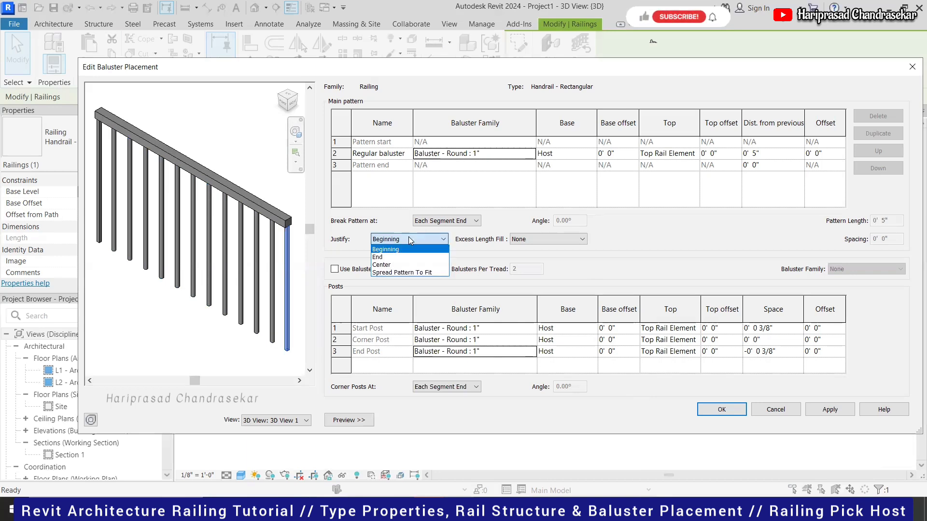
{"action": "left_click", "coordinate": [421, 243]}
{"action": "left_click", "coordinate": [421, 243]}
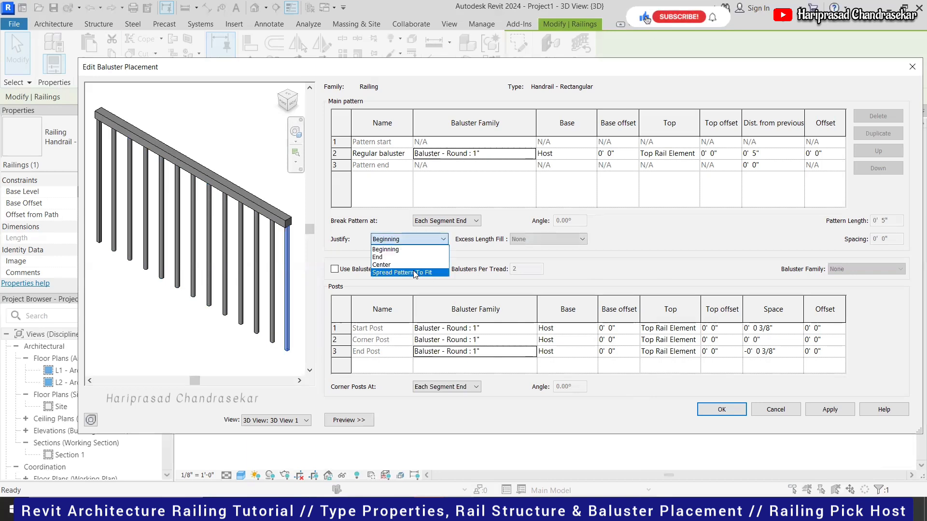
{"action": "left_click", "coordinate": [433, 274]}
{"action": "left_click", "coordinate": [828, 409]}
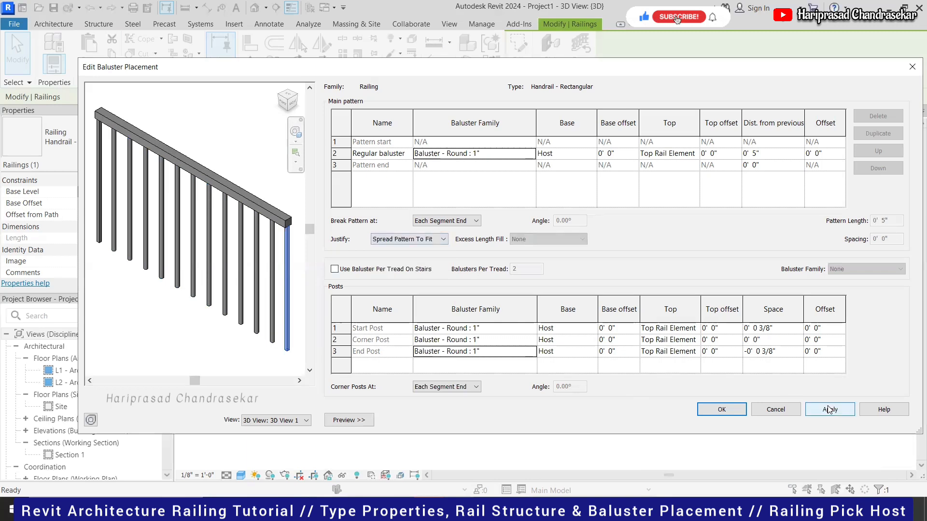
{"action": "left_click", "coordinate": [828, 410]}
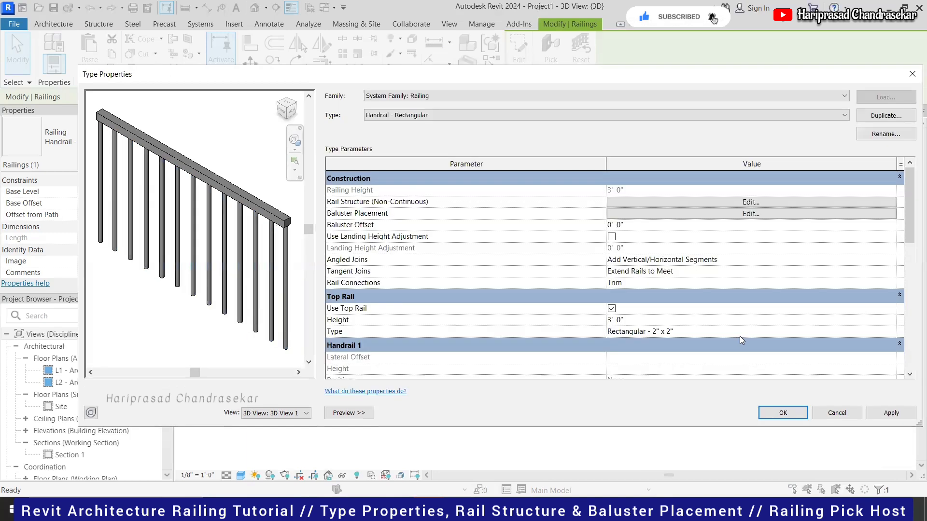
{"action": "left_click", "coordinate": [684, 215]}
{"action": "left_click", "coordinate": [888, 412]}
Step: Open the type properties of the Rectangular - 2" x 2" top rail and bring up its profile options
{"action": "left_click", "coordinate": [596, 294]}
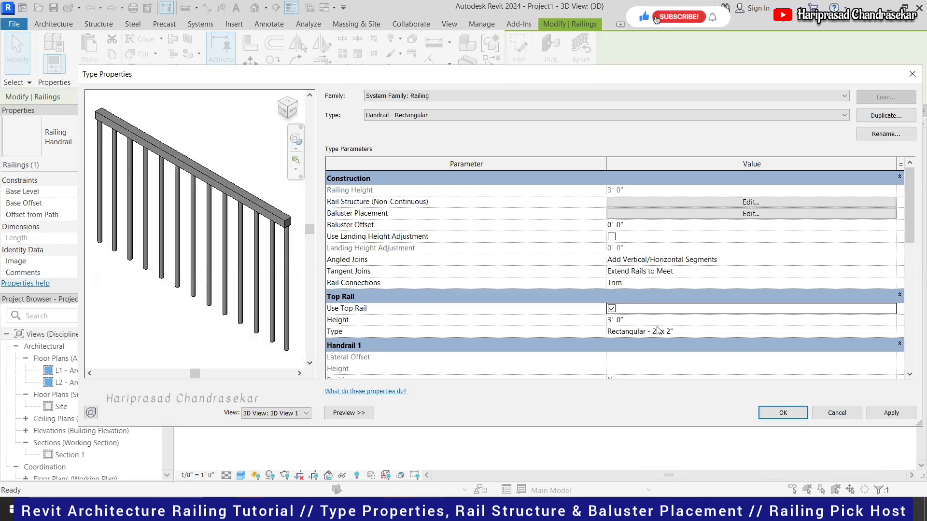
{"action": "left_click", "coordinate": [723, 332]}
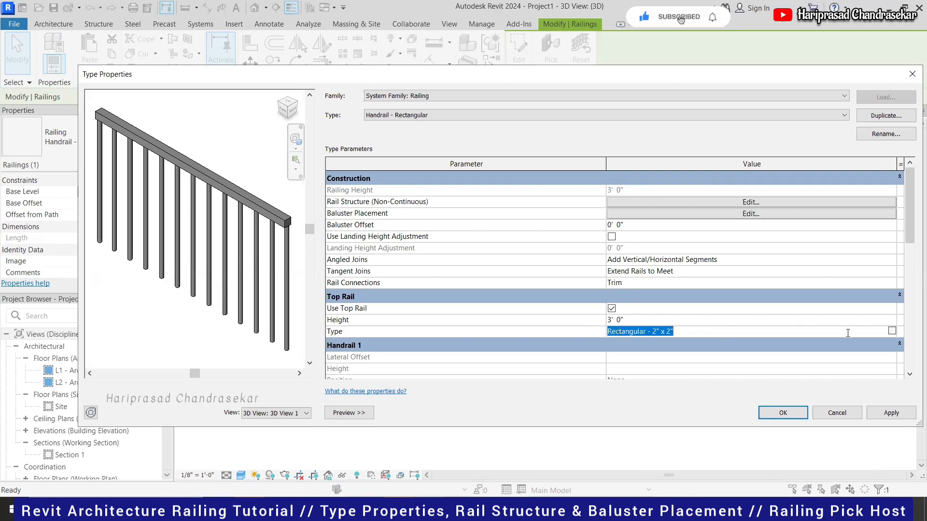
{"action": "left_click", "coordinate": [892, 333]}
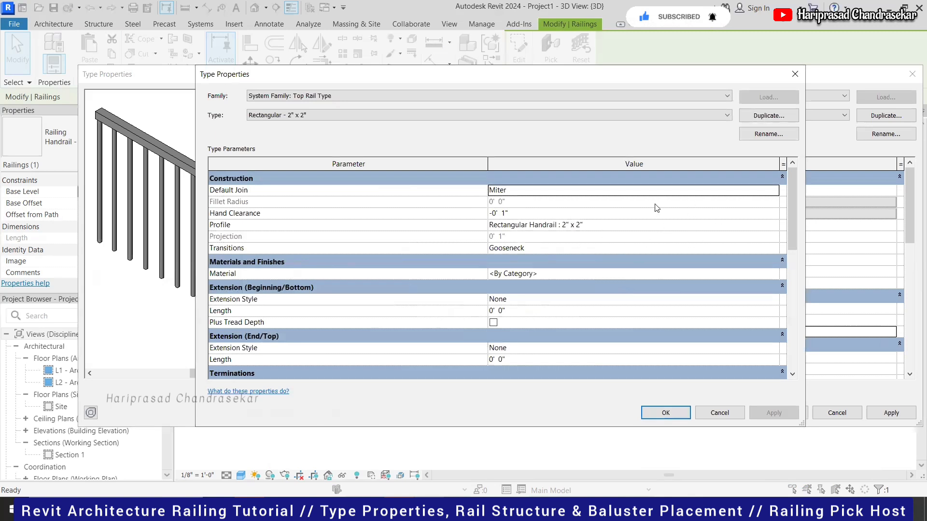
{"action": "left_click", "coordinate": [735, 224]}
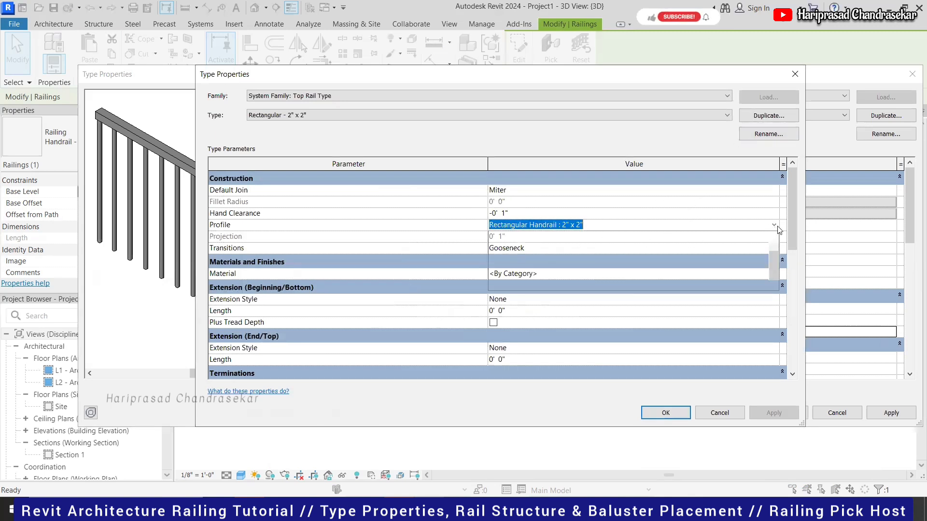
Step: Set the profile of the Rectangular - 2" x 2" top rail type to Circular Handrail : 1 1/2" and accept the railing's type properties
{"action": "left_click", "coordinate": [774, 225]}
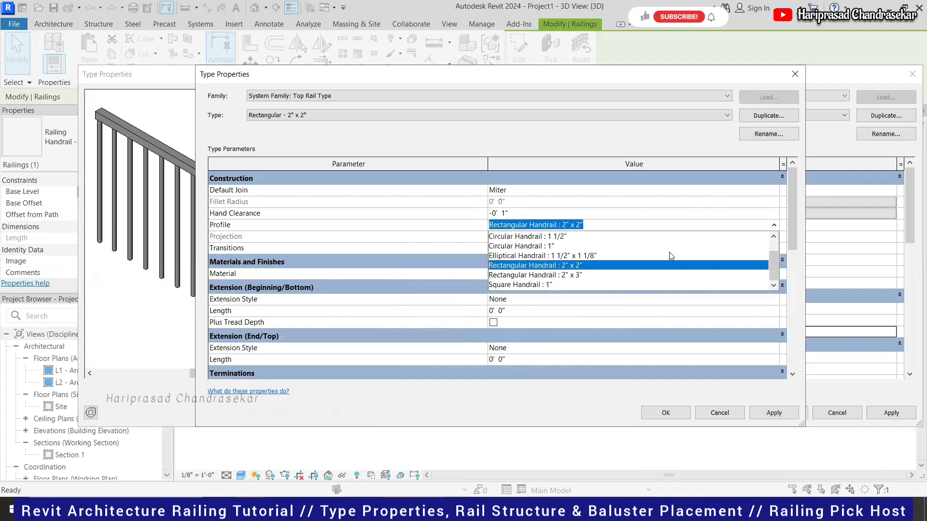
{"action": "left_click", "coordinate": [562, 238]}
{"action": "left_click", "coordinate": [774, 413]}
{"action": "left_click", "coordinate": [666, 413]}
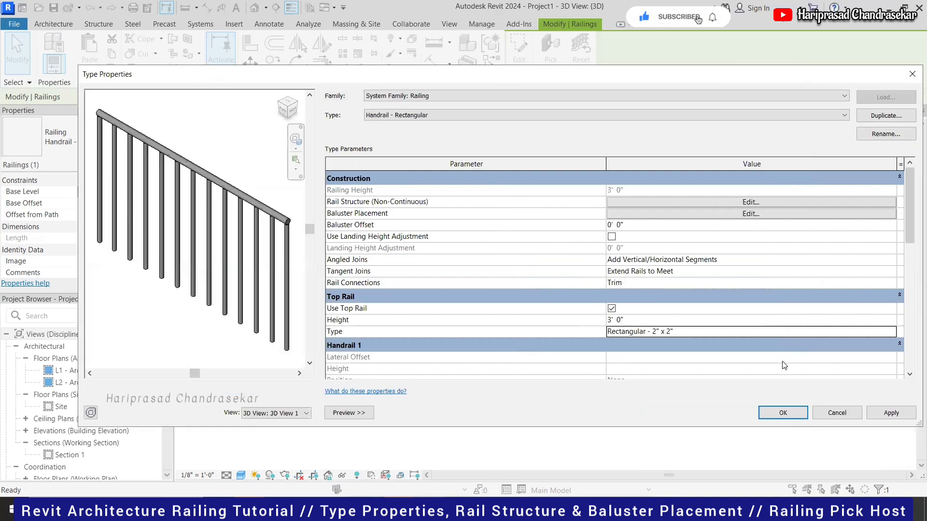
{"action": "scroll", "coordinate": [684, 323], "scroll_direction": "down", "scroll_amount": 3}
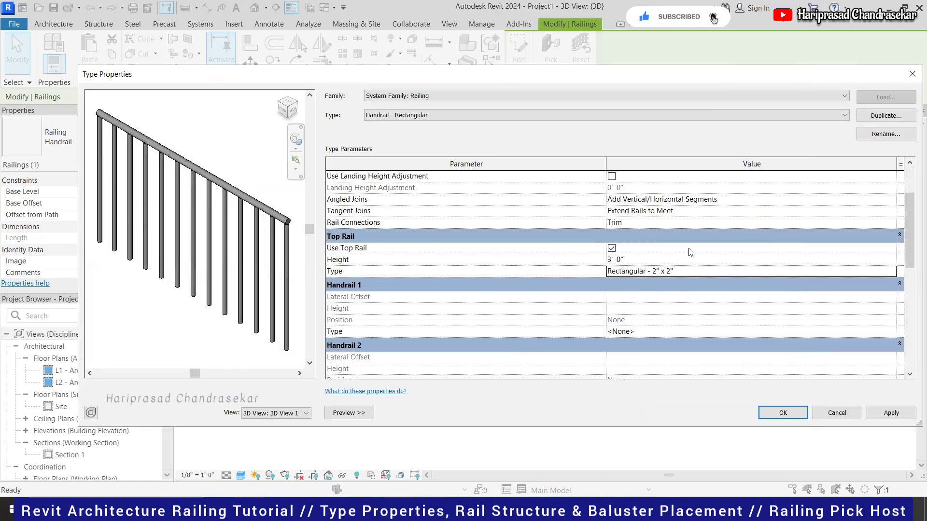
{"action": "scroll", "coordinate": [691, 252], "scroll_direction": "down", "scroll_amount": 4}
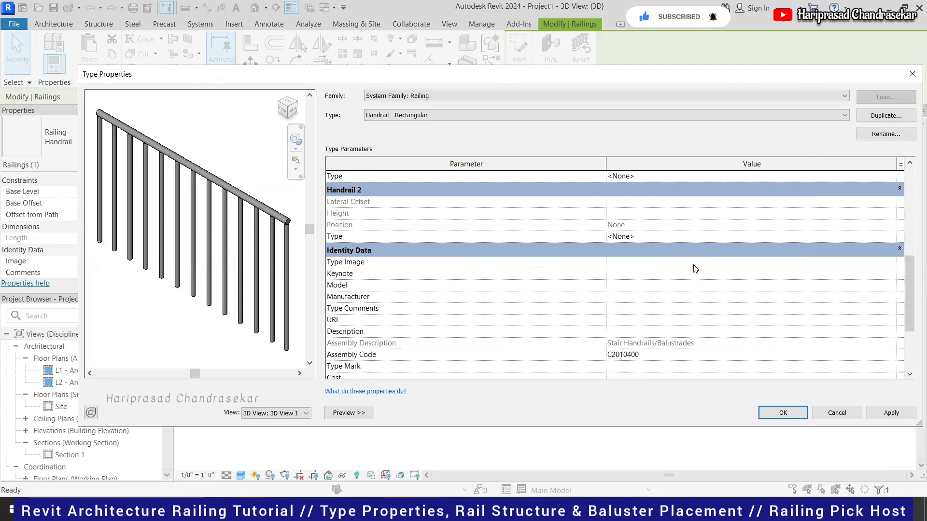
{"action": "scroll", "coordinate": [696, 269], "scroll_direction": "down", "scroll_amount": 3}
{"action": "scroll", "coordinate": [724, 303], "scroll_direction": "up", "scroll_amount": 8}
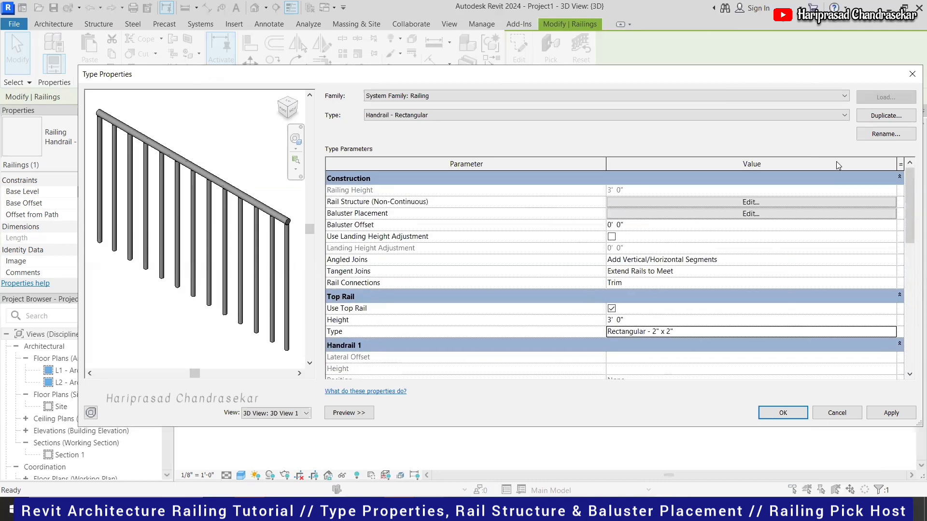
{"action": "left_click", "coordinate": [793, 412]}
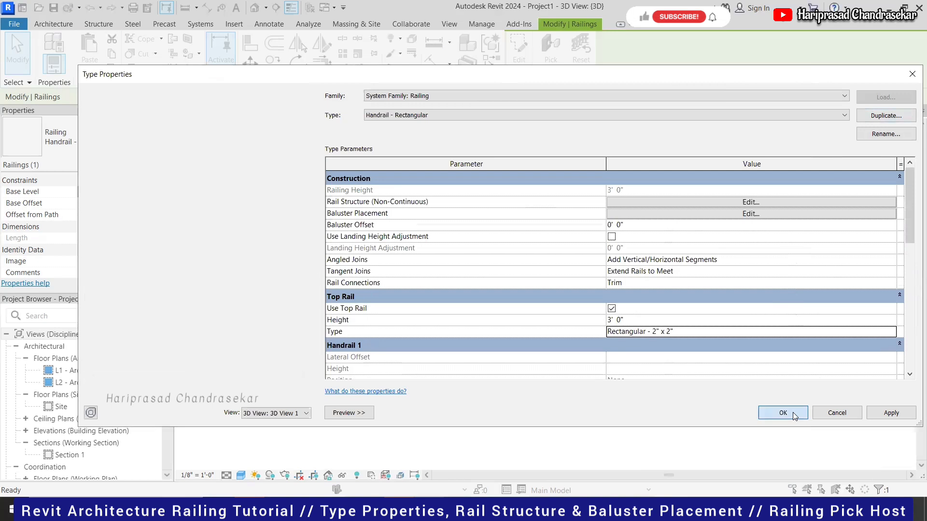
{"action": "key", "text": "Escape"}
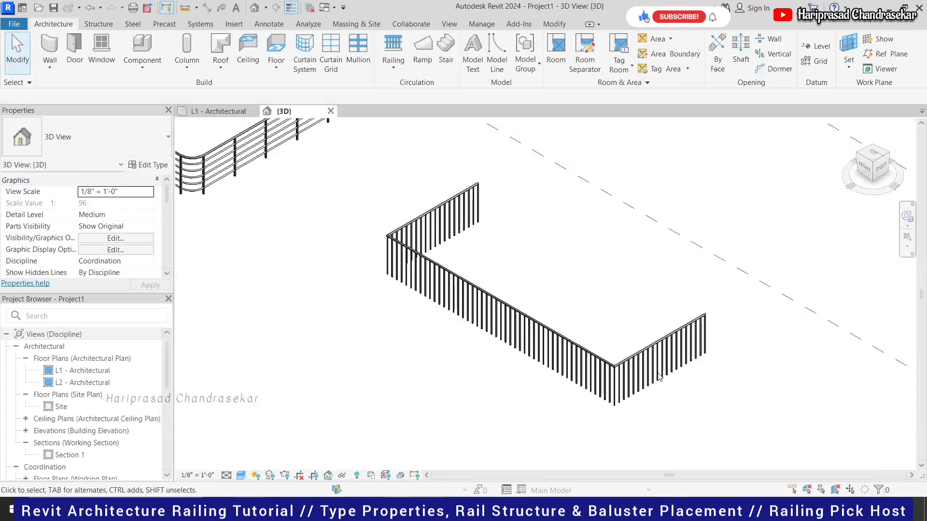
Step: Examine the top rail and balusters around the railing's corner in the 3D view
{"action": "scroll", "coordinate": [652, 376], "scroll_direction": "up", "scroll_amount": 5}
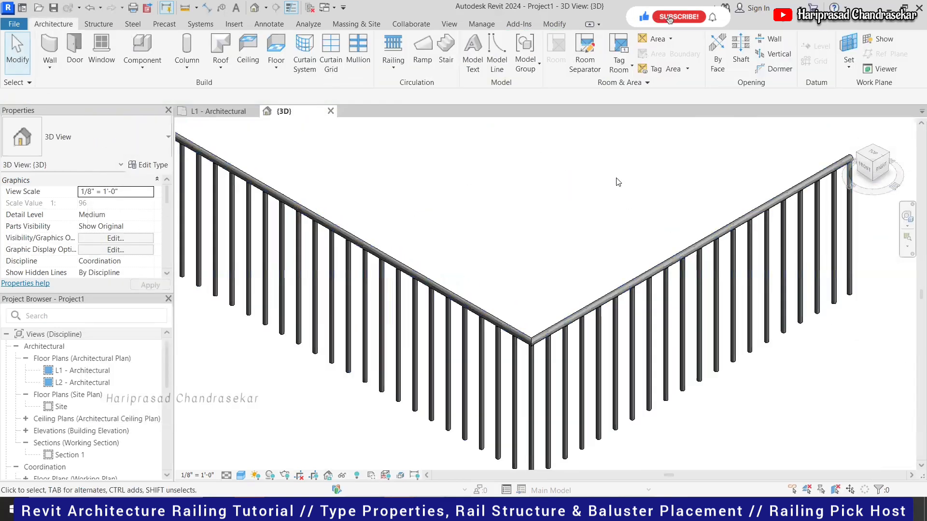
{"action": "scroll", "coordinate": [617, 180], "scroll_direction": "down", "scroll_amount": 3}
{"action": "scroll", "coordinate": [554, 183], "scroll_direction": "up", "scroll_amount": 2}
{"action": "scroll", "coordinate": [602, 294], "scroll_direction": "down", "scroll_amount": 3}
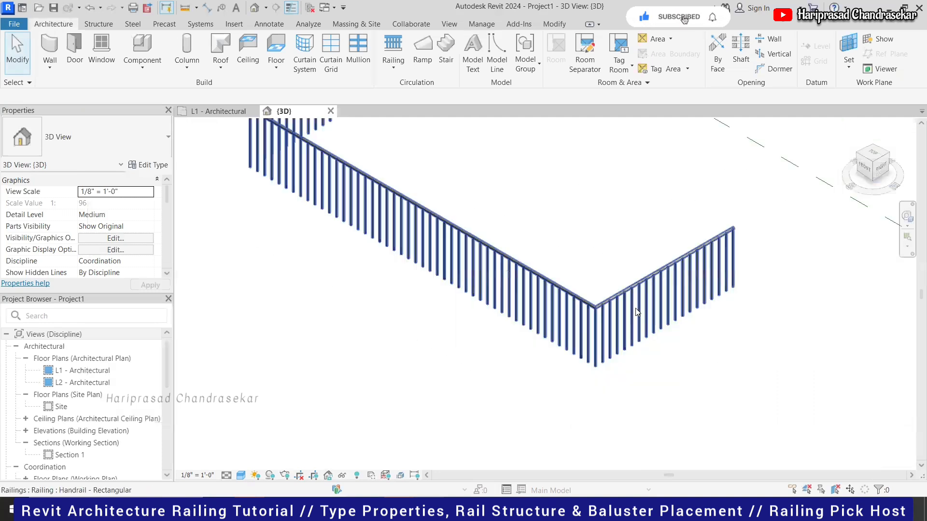
{"action": "scroll", "coordinate": [635, 308], "scroll_direction": "down", "scroll_amount": 3}
{"action": "scroll", "coordinate": [644, 317], "scroll_direction": "up", "scroll_amount": 4}
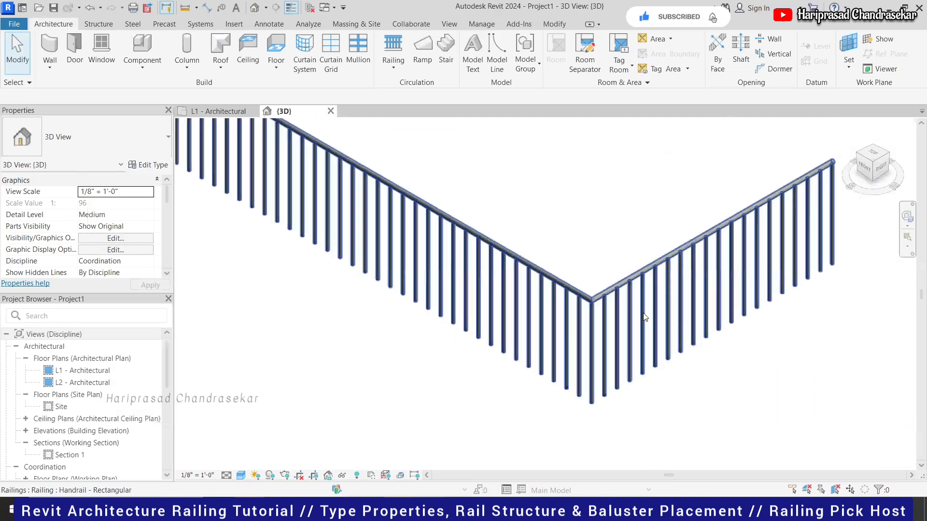
{"action": "scroll", "coordinate": [607, 298], "scroll_direction": "up", "scroll_amount": 2}
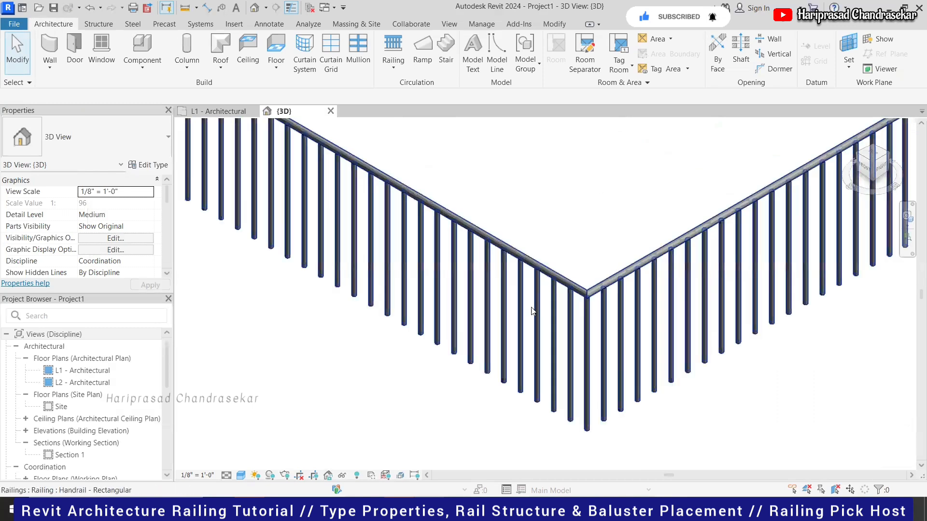
Step: Insert a rail into the U-shaped railing's non-continuous rail structure with a height of 2' 0" and an offset of 0' 4"
{"action": "left_click", "coordinate": [533, 277]}
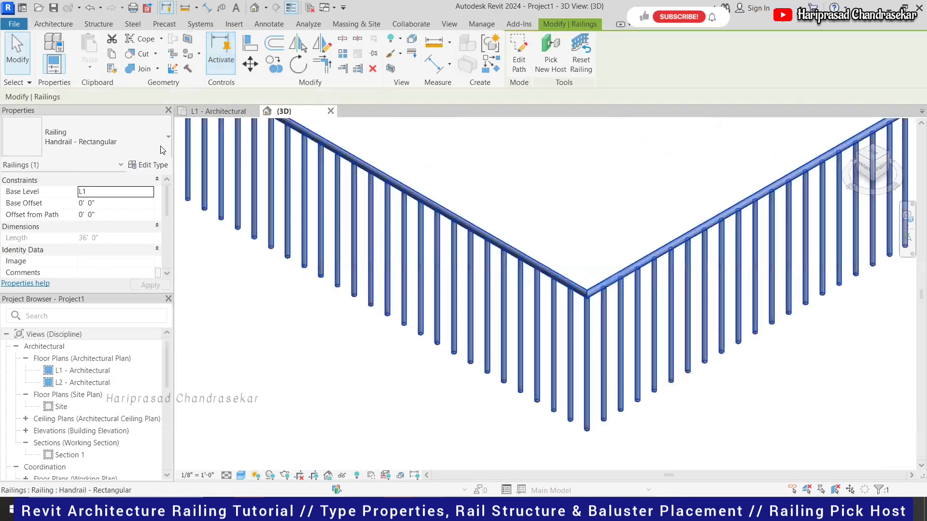
{"action": "left_click", "coordinate": [153, 165]}
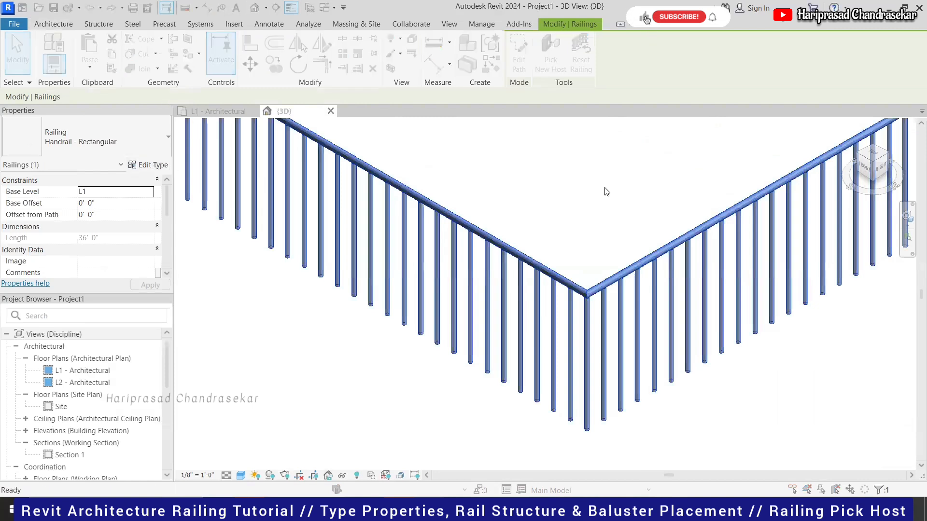
{"action": "left_click", "coordinate": [656, 203]}
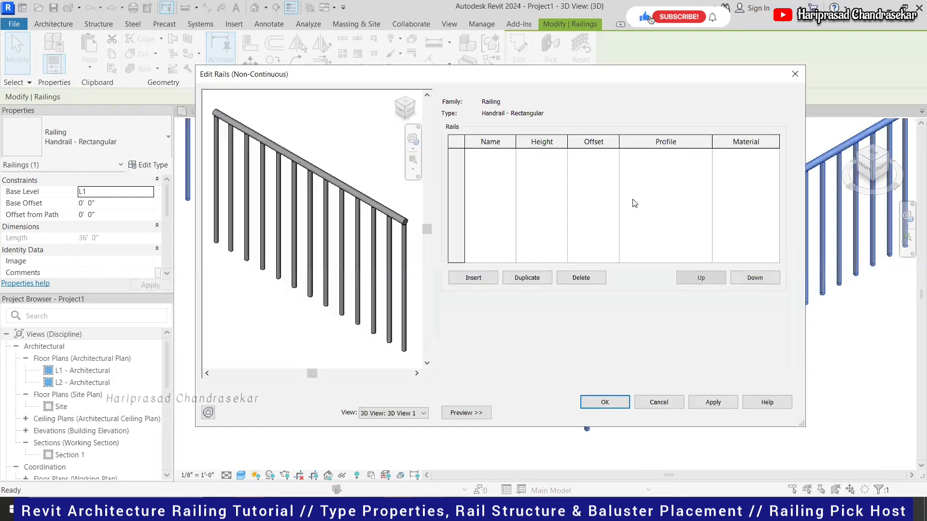
{"action": "left_click", "coordinate": [473, 278]}
{"action": "left_click", "coordinate": [548, 155]}
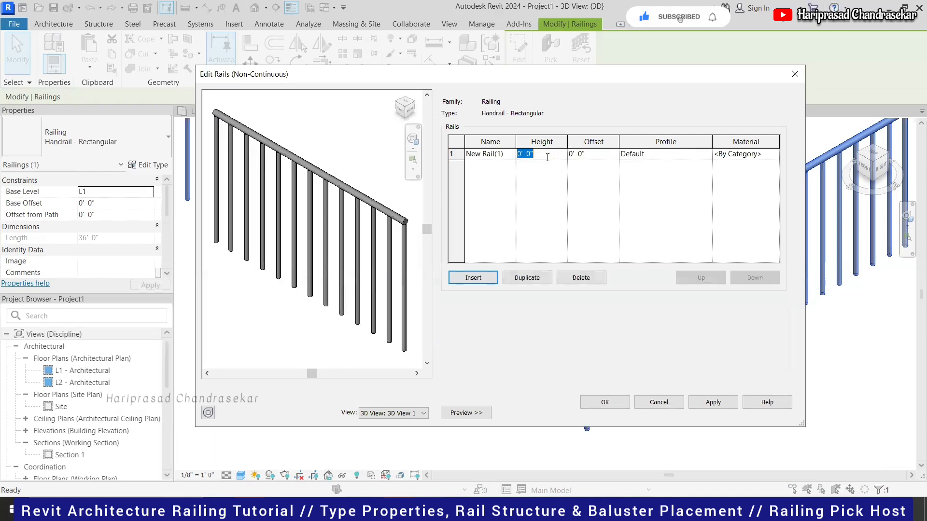
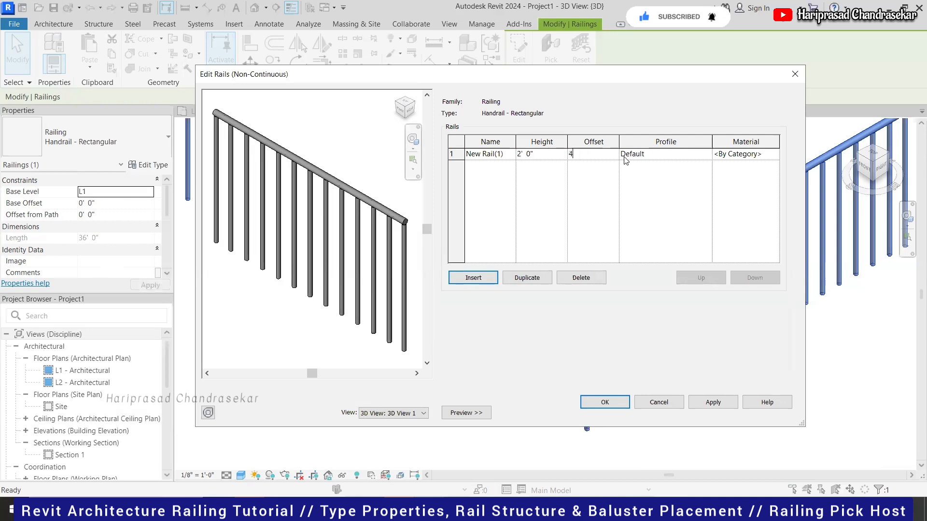
Step: Set the new rail's profile to Square Handrail : 1" and apply the rail structure to the railing type
{"action": "left_click", "coordinate": [661, 157]}
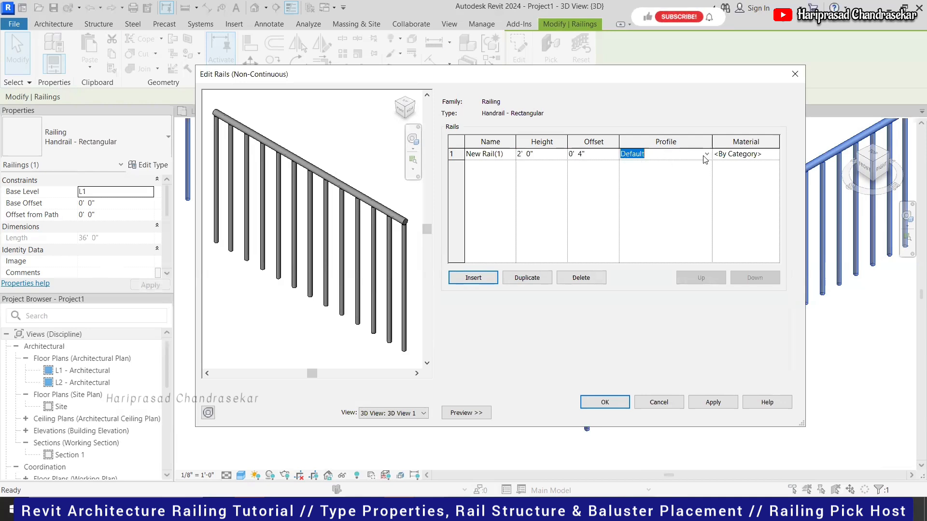
{"action": "left_click", "coordinate": [707, 154]}
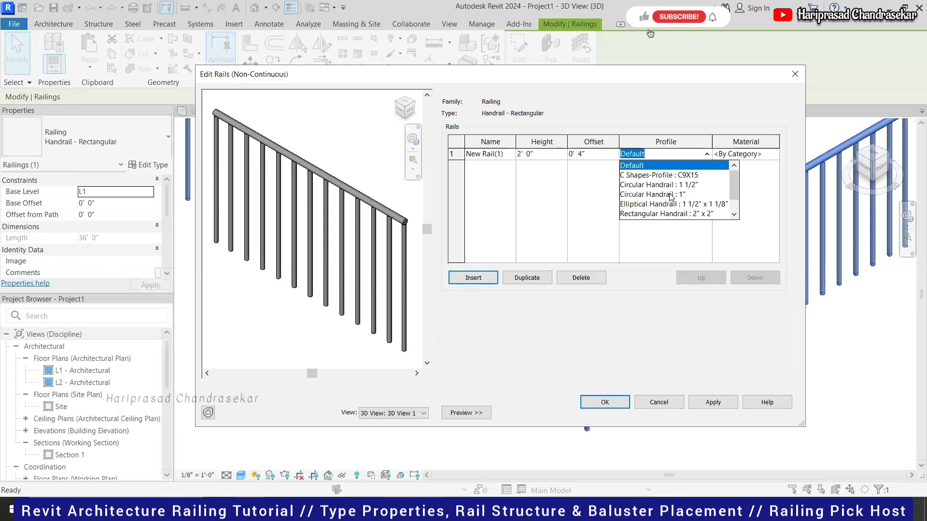
{"action": "scroll", "coordinate": [674, 190], "scroll_direction": "down", "scroll_amount": 1}
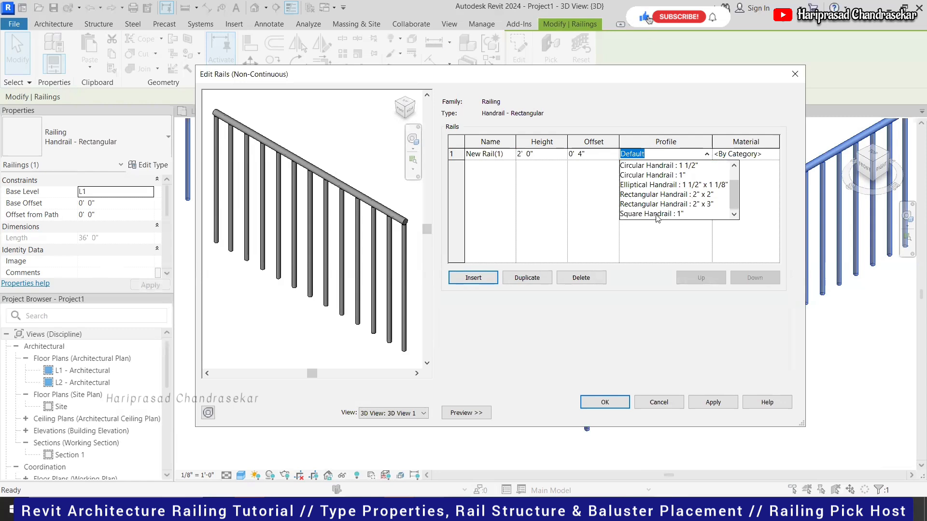
{"action": "left_click", "coordinate": [658, 215]}
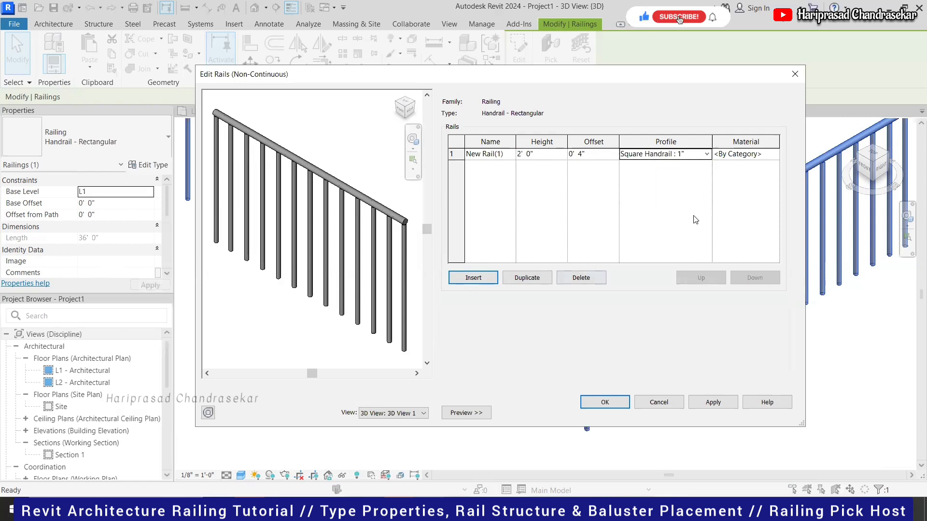
{"action": "left_click", "coordinate": [709, 402]}
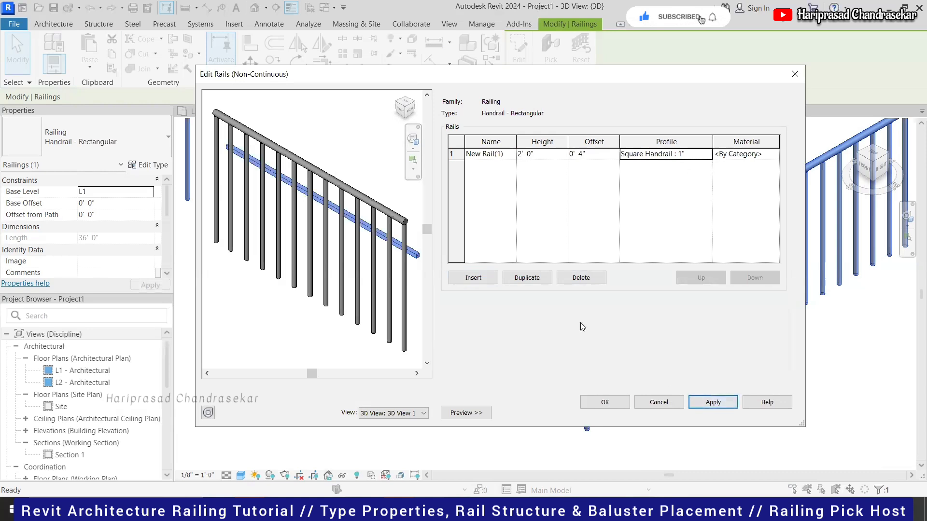
{"action": "key", "text": "Return"}
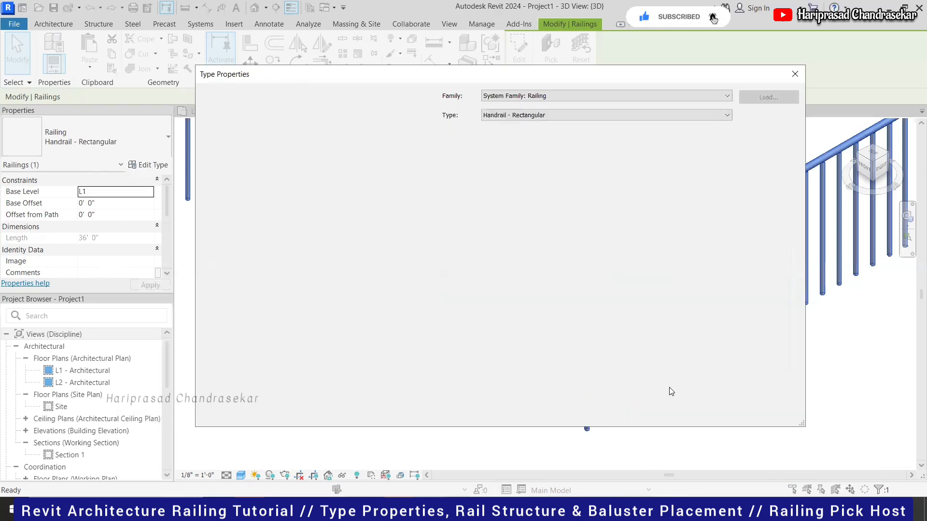
{"action": "key", "text": "Return"}
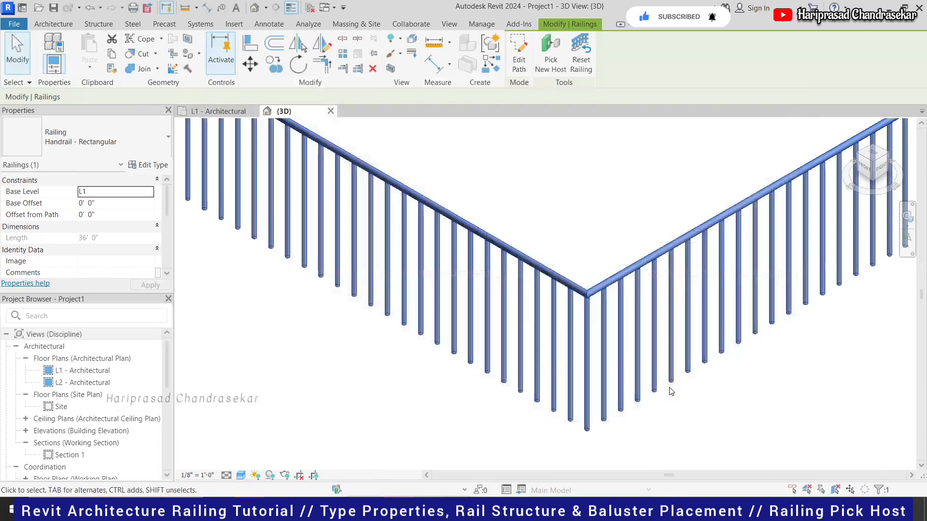
{"action": "key", "text": "Escape"}
Step: Examine how the offset square rail runs along the sides, corners and ends of the U-shaped railing
{"action": "scroll", "coordinate": [589, 377], "scroll_direction": "down", "scroll_amount": 5}
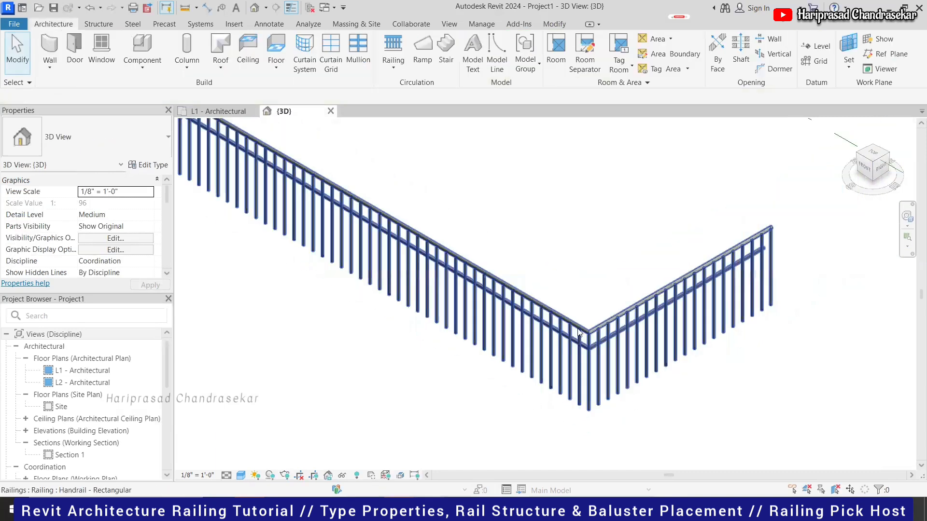
{"action": "scroll", "coordinate": [531, 256], "scroll_direction": "down", "scroll_amount": 3}
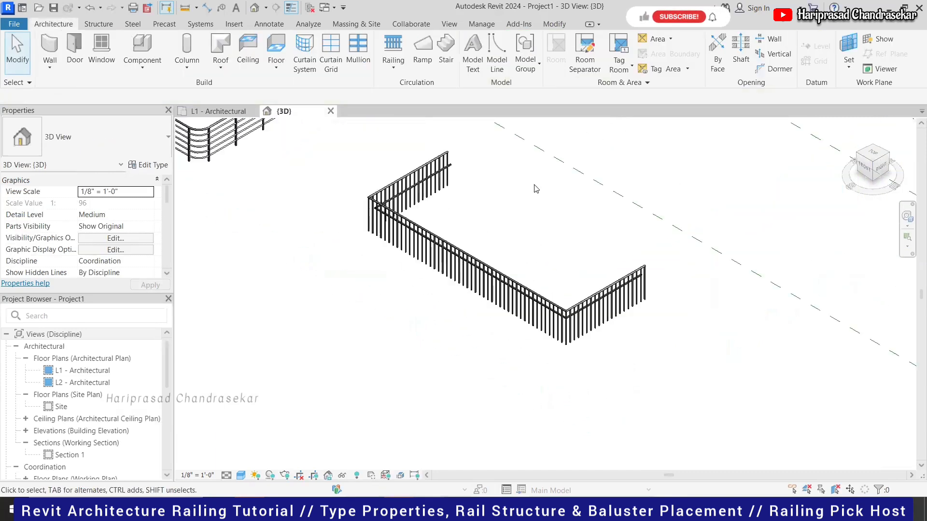
{"action": "scroll", "coordinate": [535, 186], "scroll_direction": "up", "scroll_amount": 3}
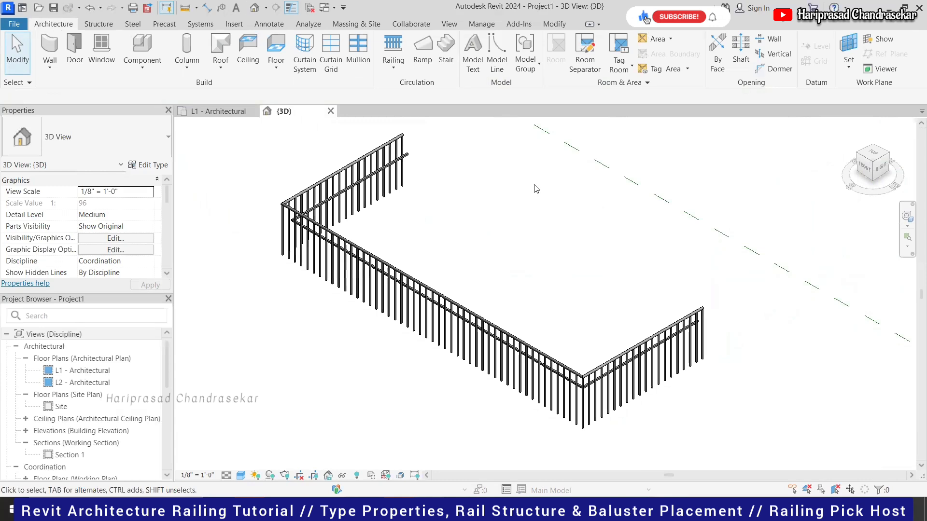
{"action": "scroll", "coordinate": [300, 227], "scroll_direction": "up", "scroll_amount": 5}
{"action": "scroll", "coordinate": [223, 242], "scroll_direction": "down", "scroll_amount": 4}
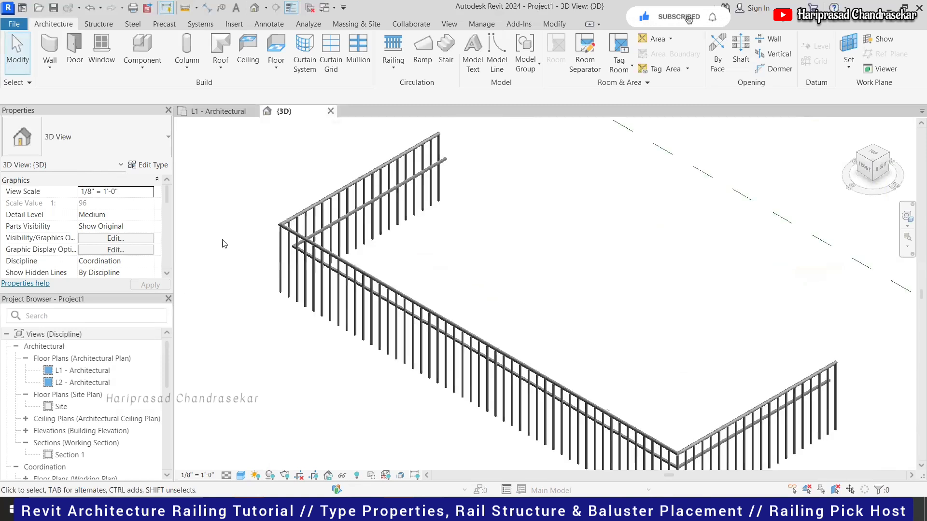
{"action": "scroll", "coordinate": [377, 180], "scroll_direction": "up", "scroll_amount": 3}
{"action": "scroll", "coordinate": [435, 198], "scroll_direction": "down", "scroll_amount": 1}
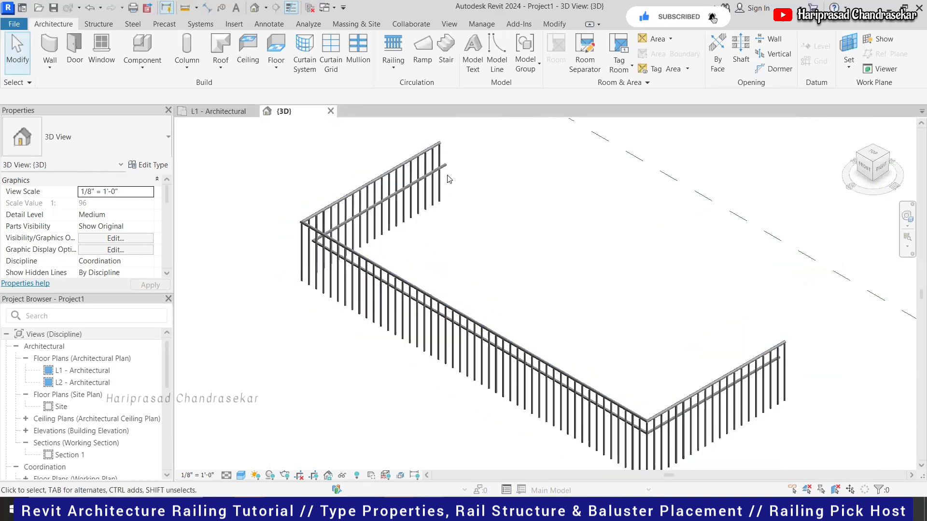
{"action": "scroll", "coordinate": [483, 172], "scroll_direction": "down", "scroll_amount": 3}
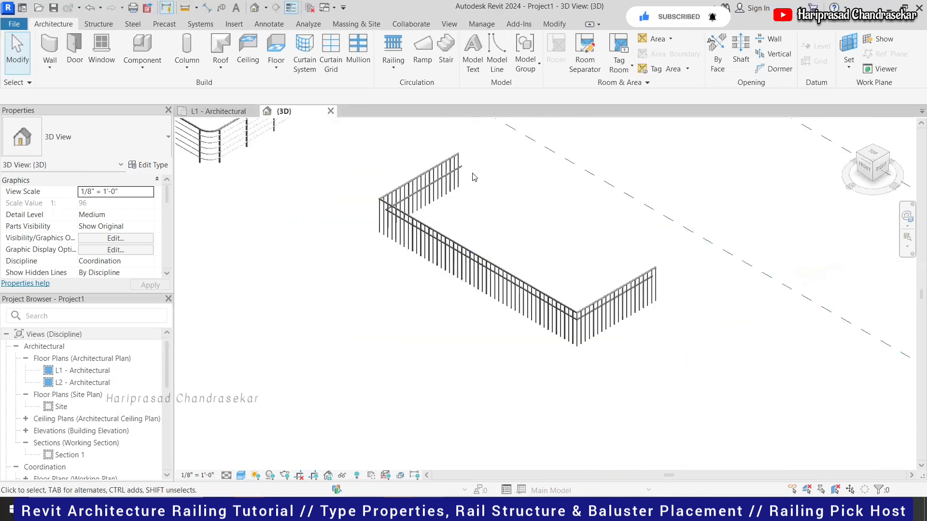
Step: In the top view, start a sketched railing path and draw a downward-bulging arc beside the U-shaped railing, about 14' in radius and spanning about 137°
{"action": "left_click", "coordinate": [873, 154]}
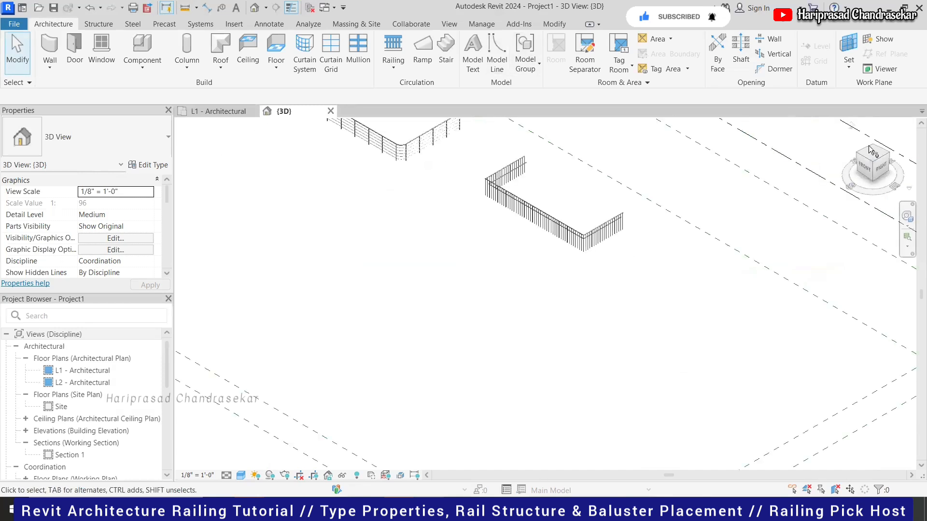
{"action": "scroll", "coordinate": [550, 245], "scroll_direction": "up", "scroll_amount": 10}
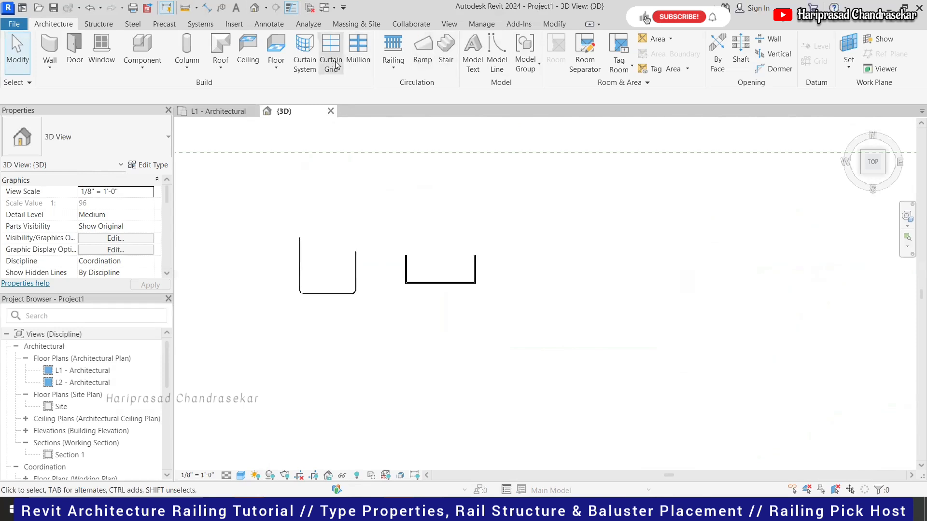
{"action": "left_click", "coordinate": [389, 65]}
{"action": "left_click", "coordinate": [417, 91]}
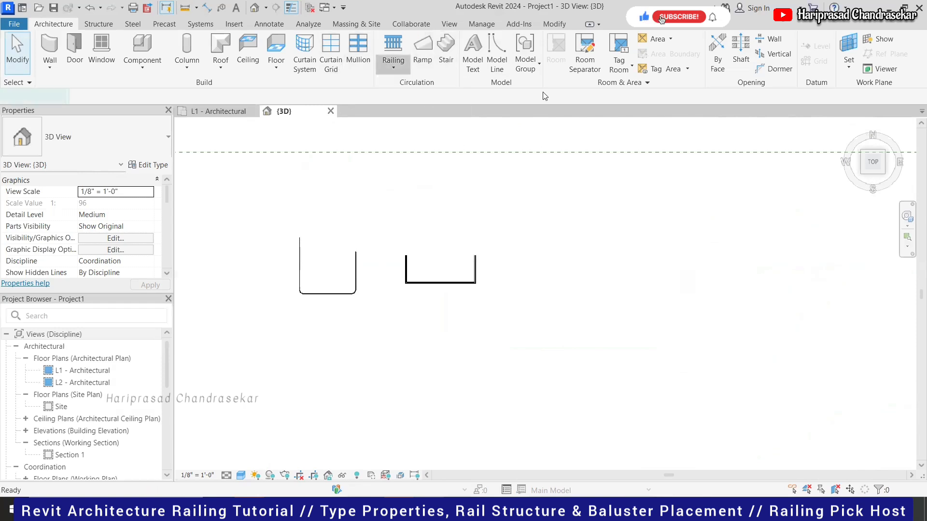
{"action": "left_click", "coordinate": [510, 251]}
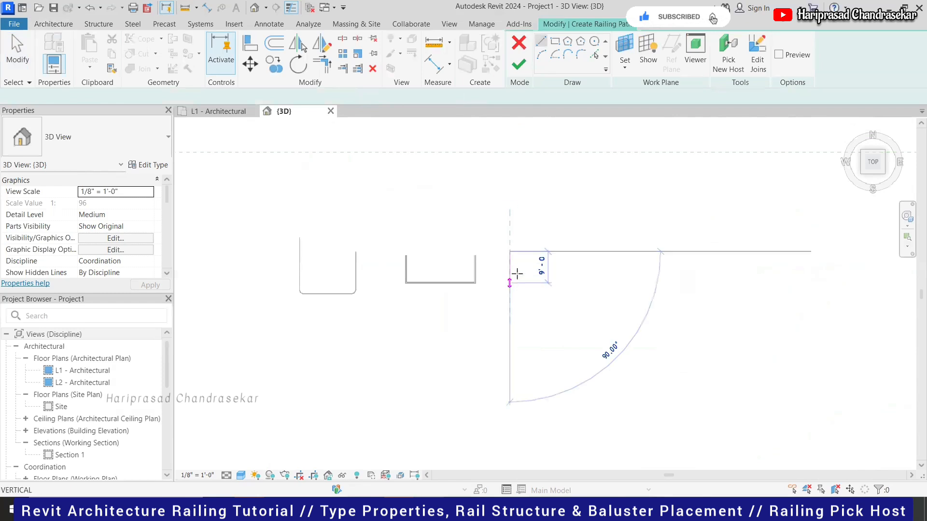
{"action": "left_click", "coordinate": [542, 54]}
{"action": "left_click", "coordinate": [513, 252]}
{"action": "left_click", "coordinate": [604, 252]}
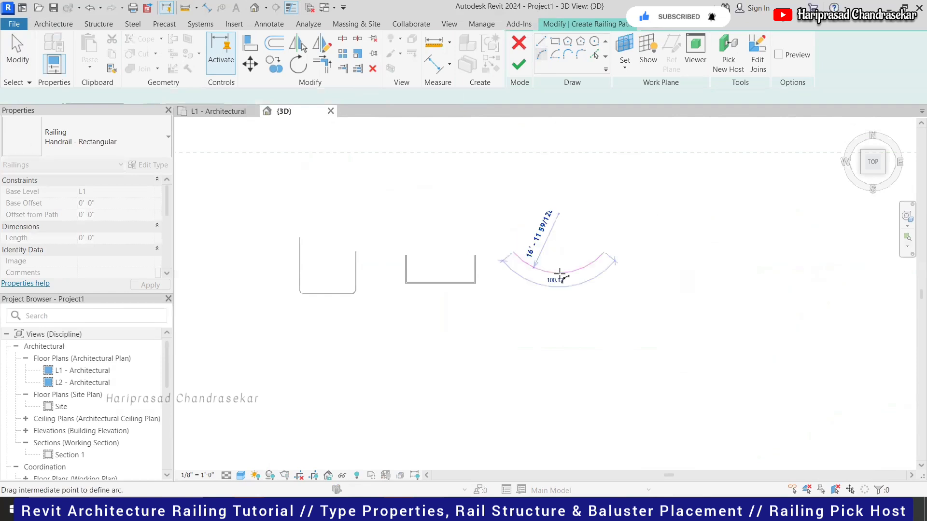
{"action": "left_click", "coordinate": [560, 282]}
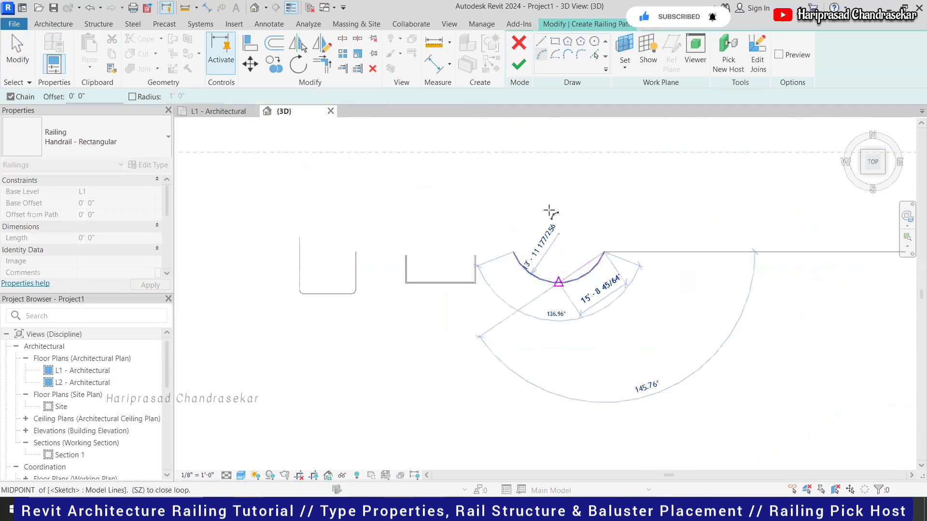
Step: Finish the arc-shaped railing path sketch and show the resulting railing in an isometric 3D view
{"action": "left_click", "coordinate": [519, 64]}
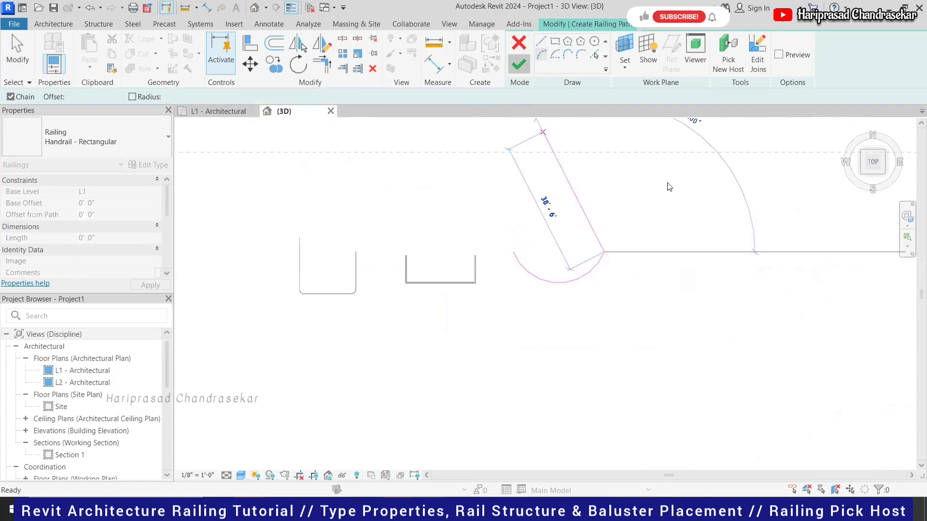
{"action": "left_click", "coordinate": [884, 174]}
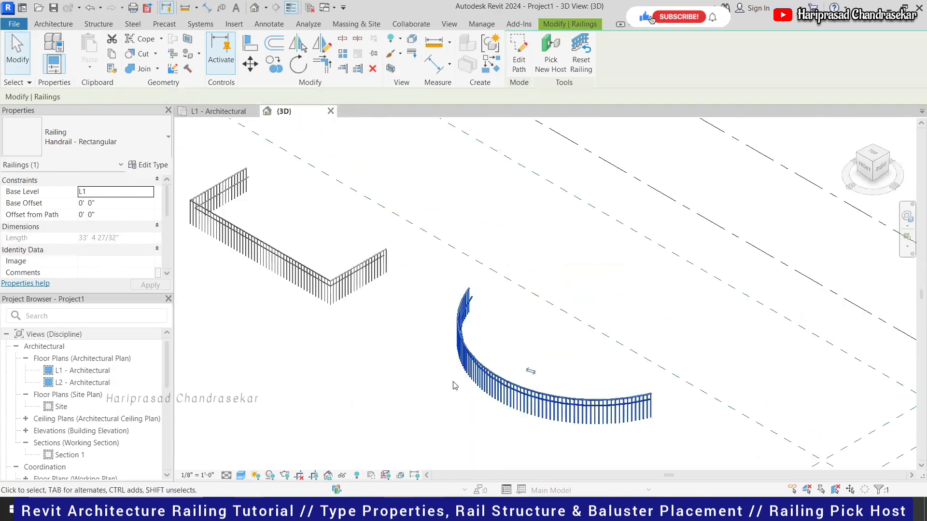
{"action": "left_click", "coordinate": [481, 355]}
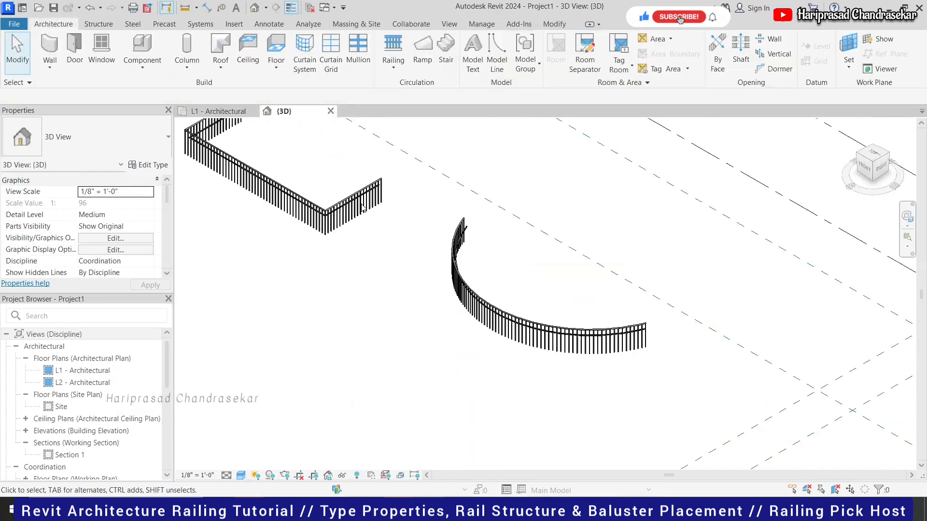
Step: Match the curved railing's type to the U-shaped railing with horizontal pipe rails
{"action": "scroll", "coordinate": [478, 309], "scroll_direction": "up", "scroll_amount": 3}
{"action": "scroll", "coordinate": [477, 299], "scroll_direction": "down", "scroll_amount": 5}
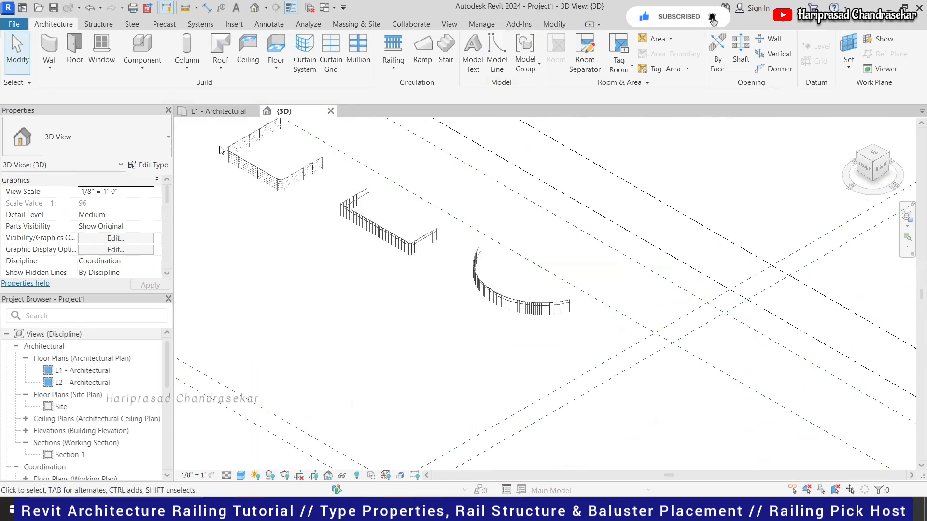
{"action": "scroll", "coordinate": [324, 265], "scroll_direction": "up", "scroll_amount": 1}
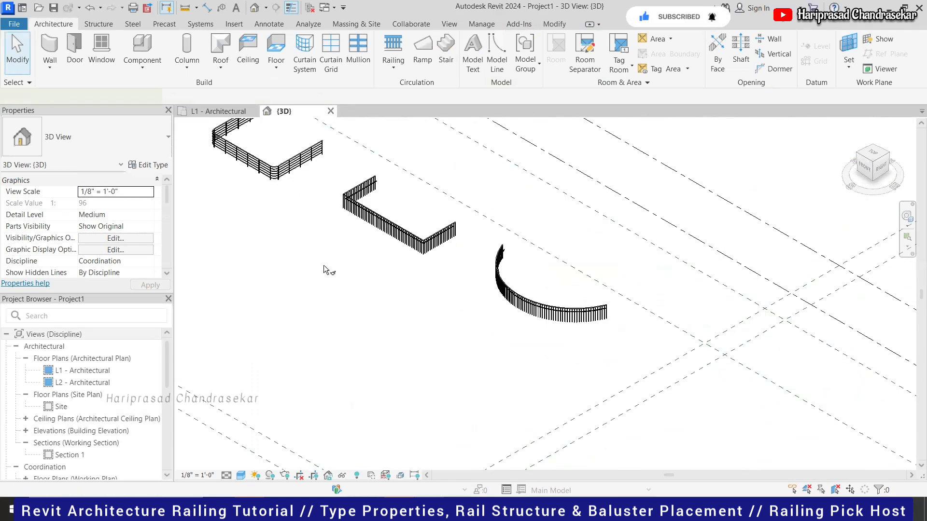
{"action": "key", "text": "m"}
{"action": "key", "text": "a"}
{"action": "left_click", "coordinate": [304, 161]}
{"action": "left_click", "coordinate": [536, 298]}
{"action": "scroll", "coordinate": [531, 272], "scroll_direction": "up", "scroll_amount": 4}
{"action": "key", "text": "Escape"}
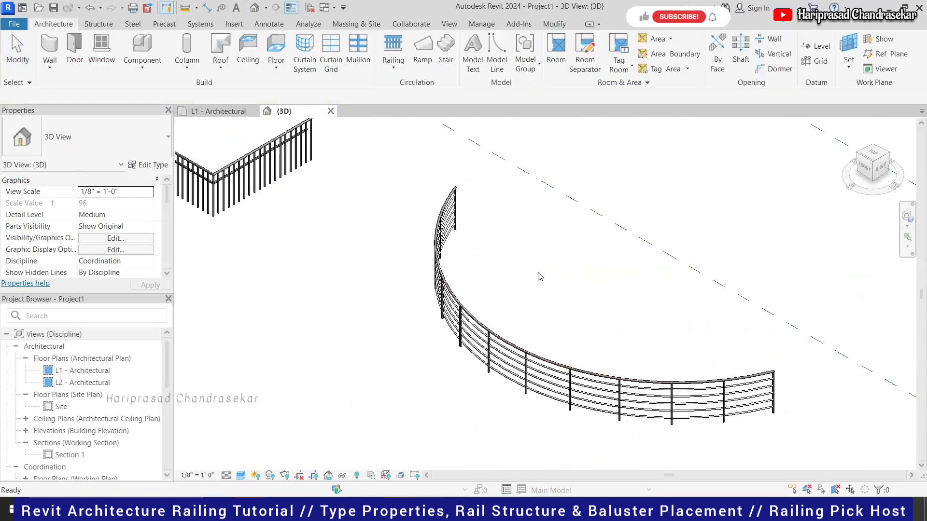
Step: Change the curved railing's type to Glass Panel - Bottom Fill
{"action": "scroll", "coordinate": [579, 307], "scroll_direction": "down", "scroll_amount": 3}
{"action": "scroll", "coordinate": [514, 318], "scroll_direction": "up", "scroll_amount": 2}
{"action": "left_click", "coordinate": [514, 322]}
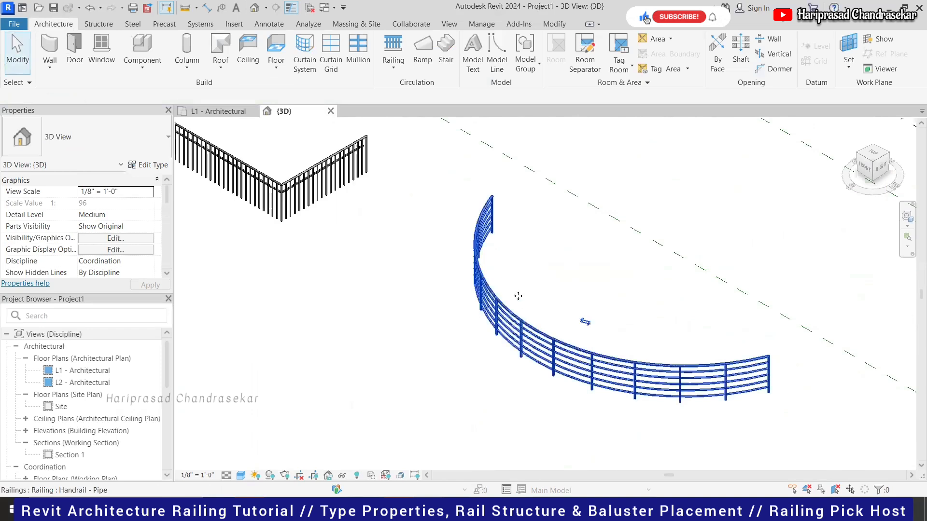
{"action": "left_click", "coordinate": [96, 138]}
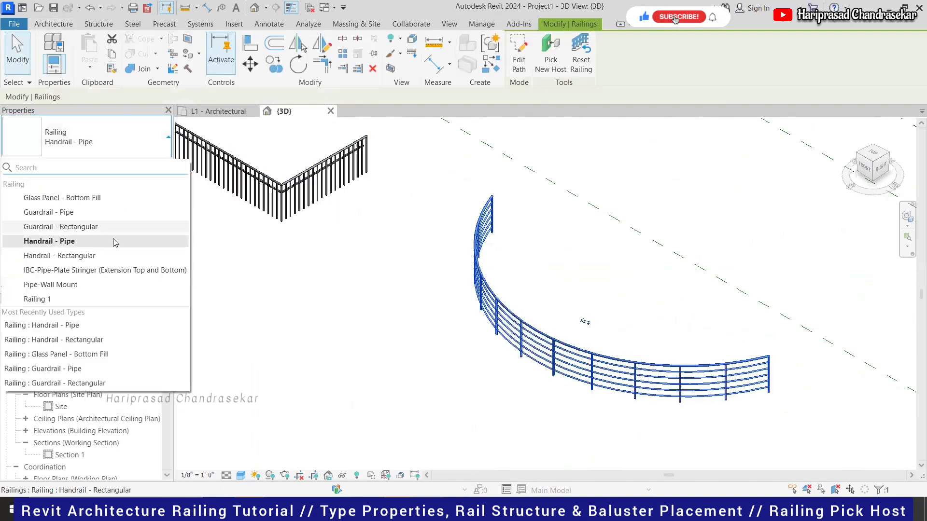
{"action": "left_click", "coordinate": [220, 243]}
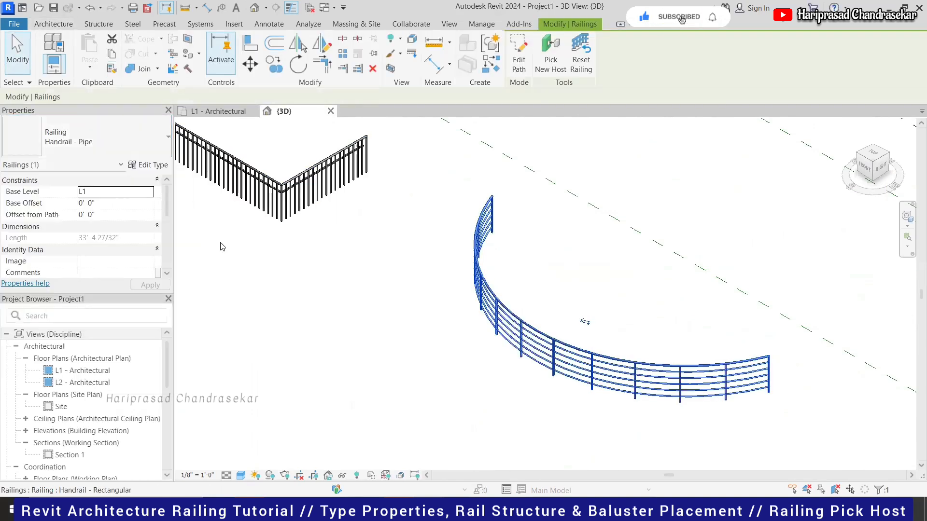
{"action": "left_click", "coordinate": [432, 327]}
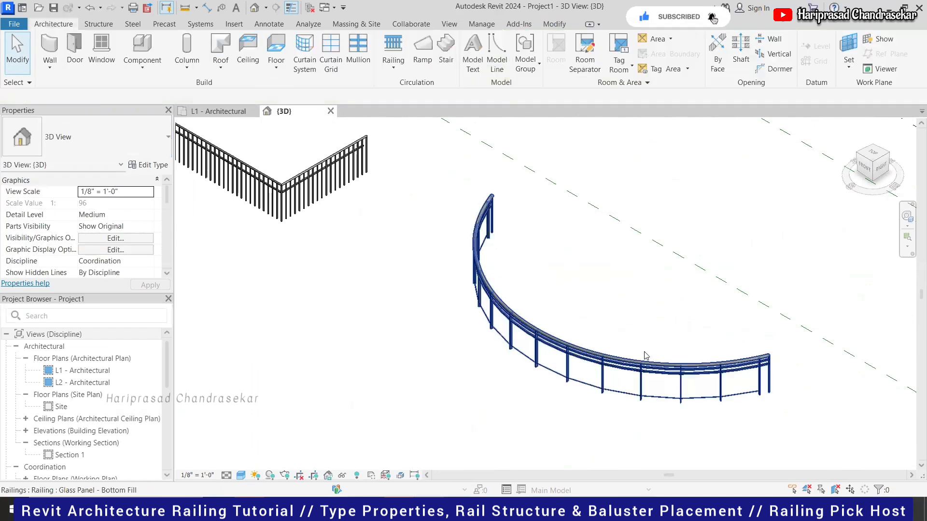
Step: Examine Rail 1 and Rail 2 in the non-continuous rail structure of the curved railing's Glass Panel - Bottom Fill type
{"action": "scroll", "coordinate": [670, 386], "scroll_direction": "up", "scroll_amount": 2}
{"action": "left_click", "coordinate": [612, 358]}
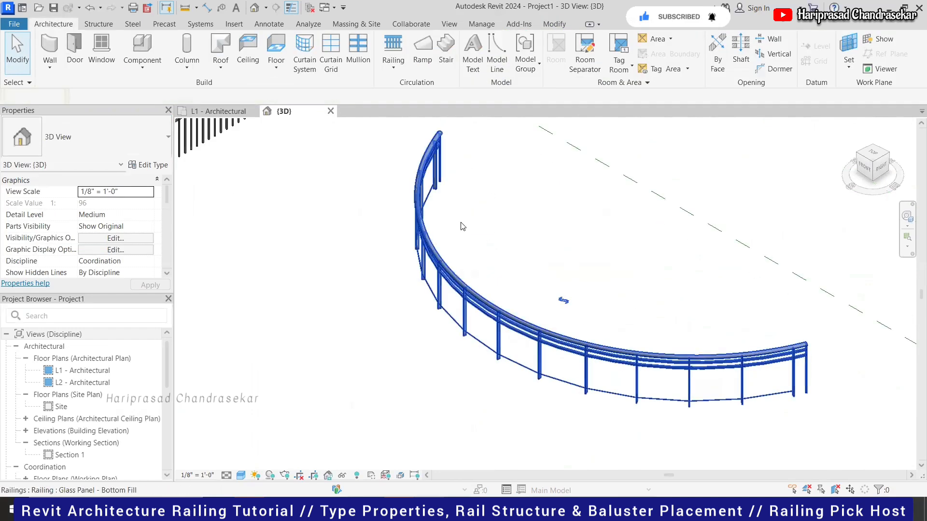
{"action": "left_click", "coordinate": [148, 165]}
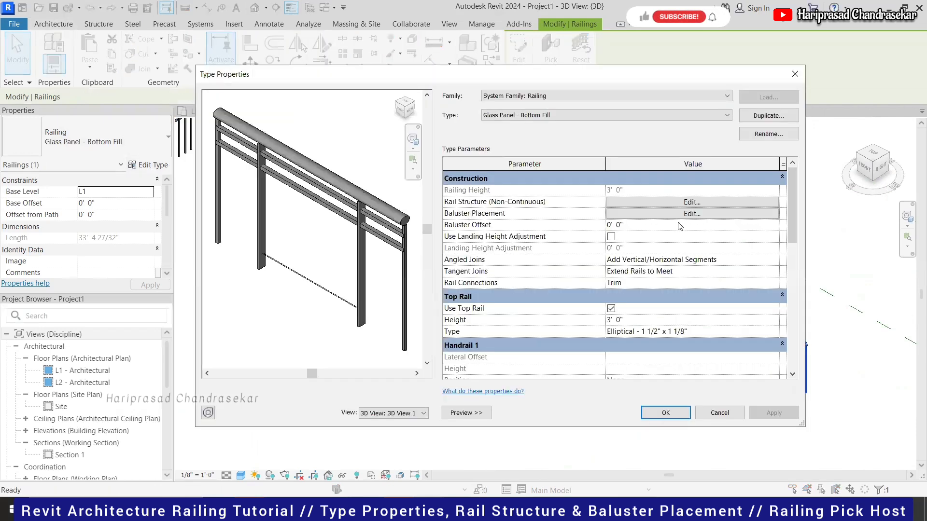
{"action": "left_click", "coordinate": [686, 203]}
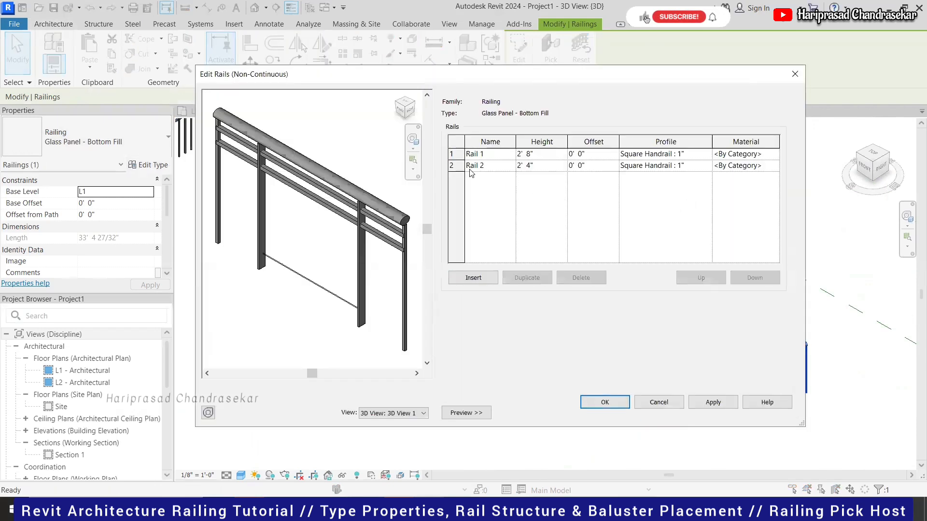
{"action": "left_click", "coordinate": [483, 155]}
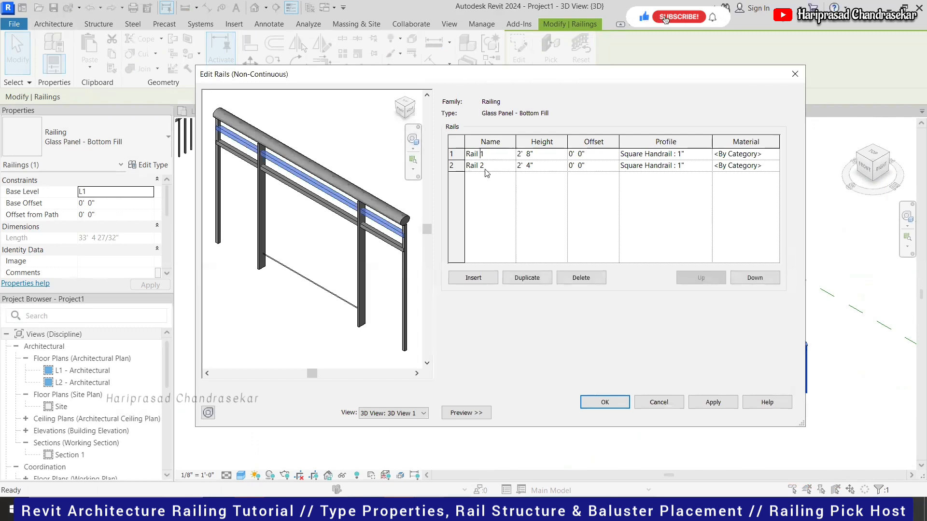
{"action": "left_click", "coordinate": [483, 166]}
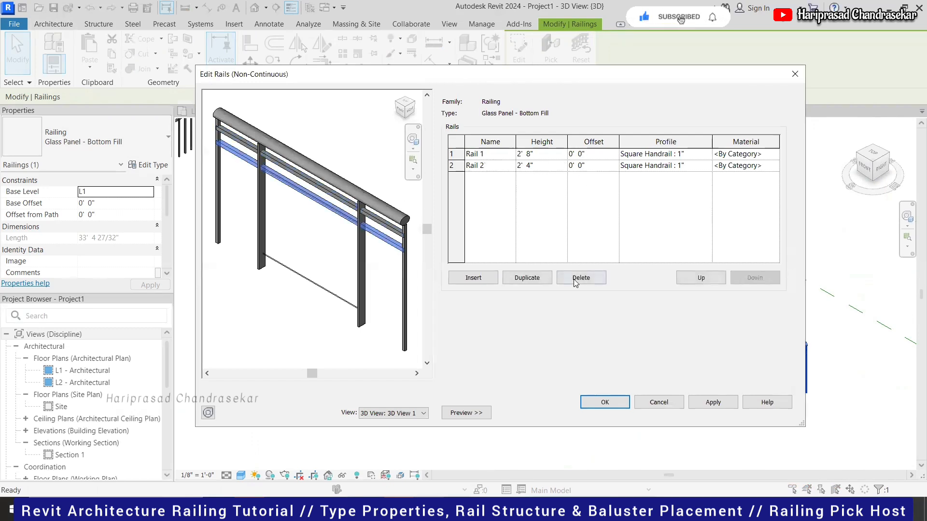
{"action": "left_click", "coordinate": [466, 413]}
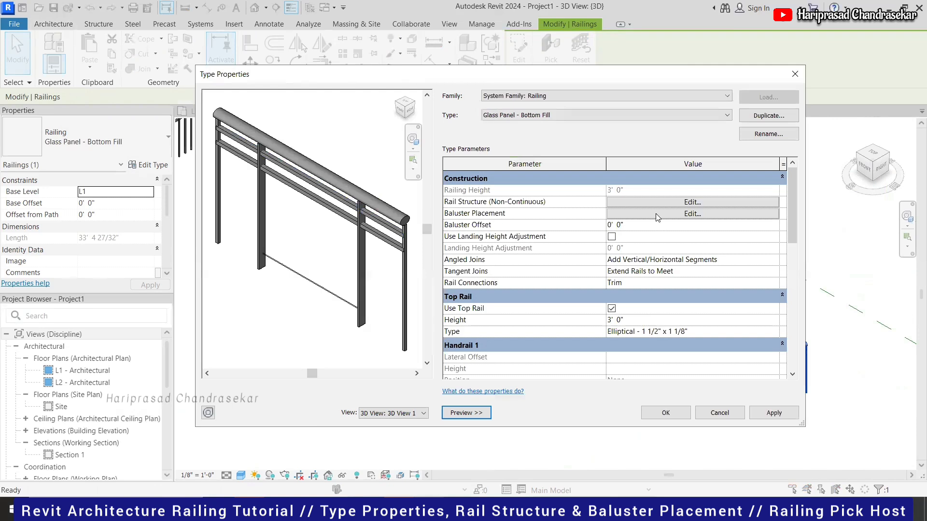
Step: Examine the baluster families assigned to the main pattern and to the start, corner and end posts in the type's baluster placement
{"action": "left_click", "coordinate": [657, 215]}
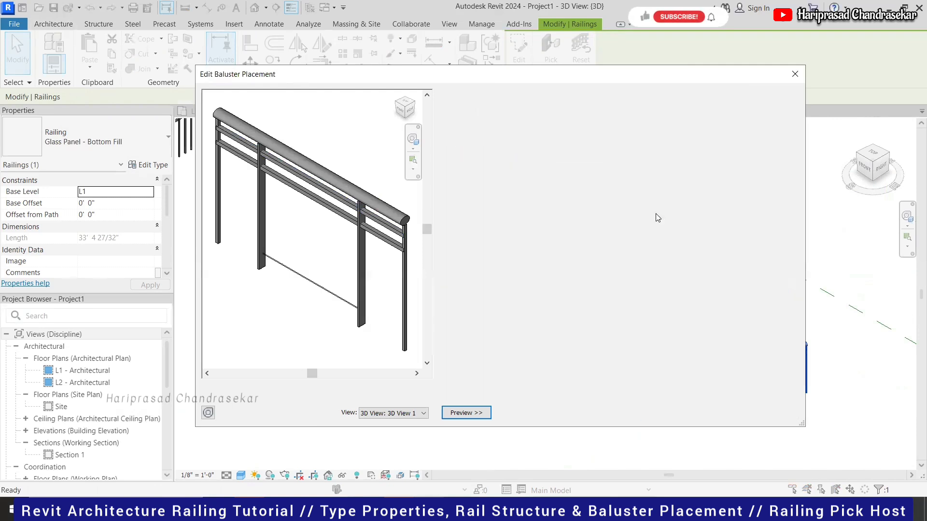
{"action": "left_click", "coordinate": [513, 154]}
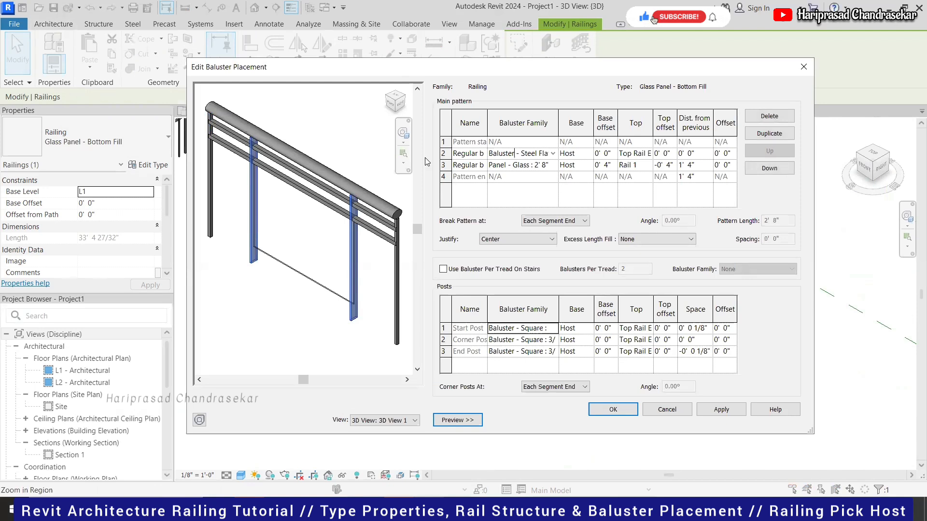
{"action": "left_click", "coordinate": [507, 166]}
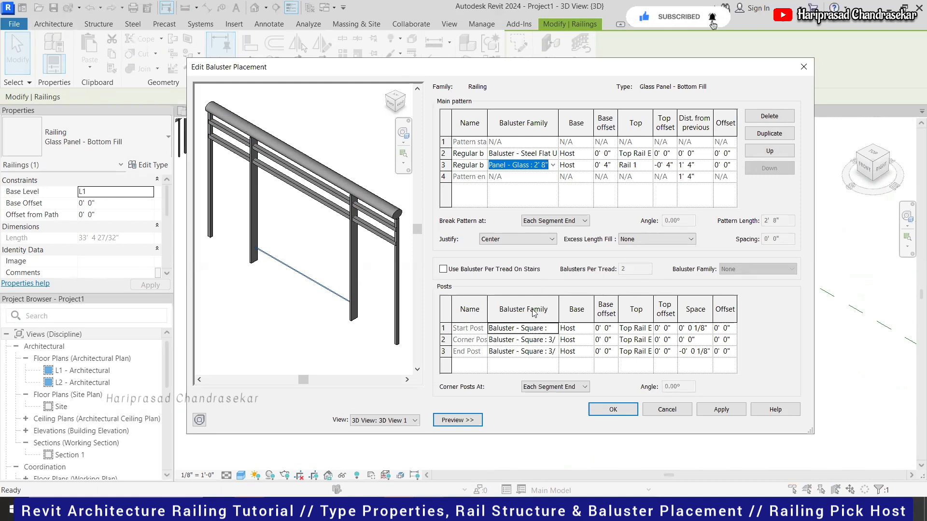
{"action": "left_click", "coordinate": [522, 328]}
{"action": "left_click", "coordinate": [523, 342]}
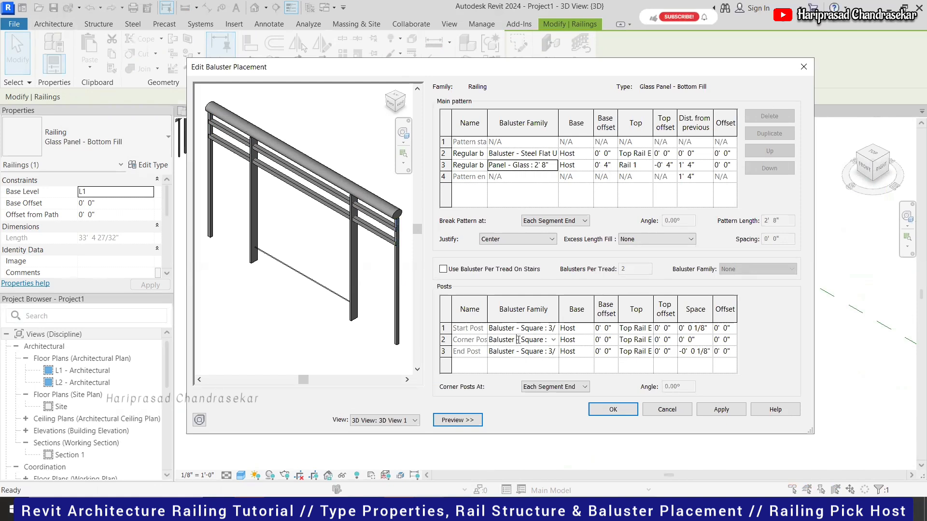
{"action": "left_click", "coordinate": [524, 331]}
{"action": "left_click", "coordinate": [517, 353]}
{"action": "left_click", "coordinate": [524, 341]}
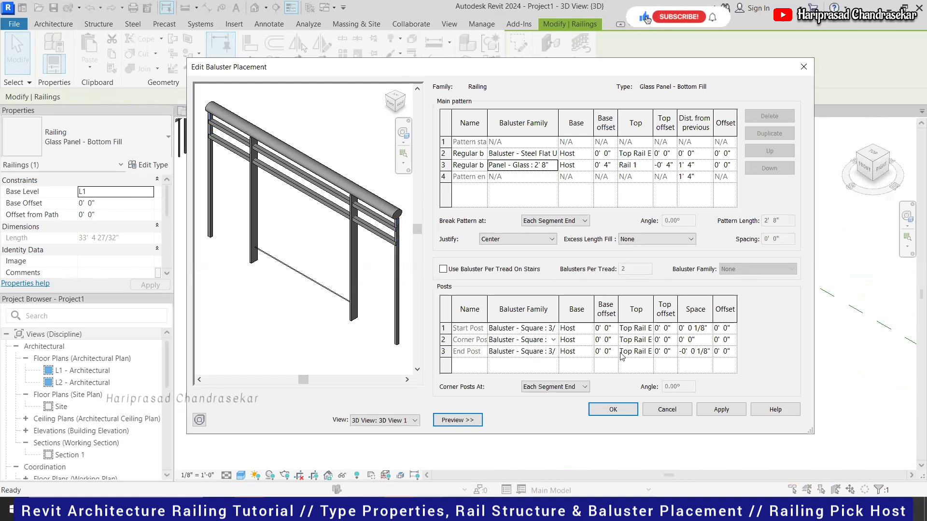
Step: Set the baluster pattern's justification to Spread Pattern To Fit and apply the baluster placement to the railing type
{"action": "left_click", "coordinate": [539, 274]}
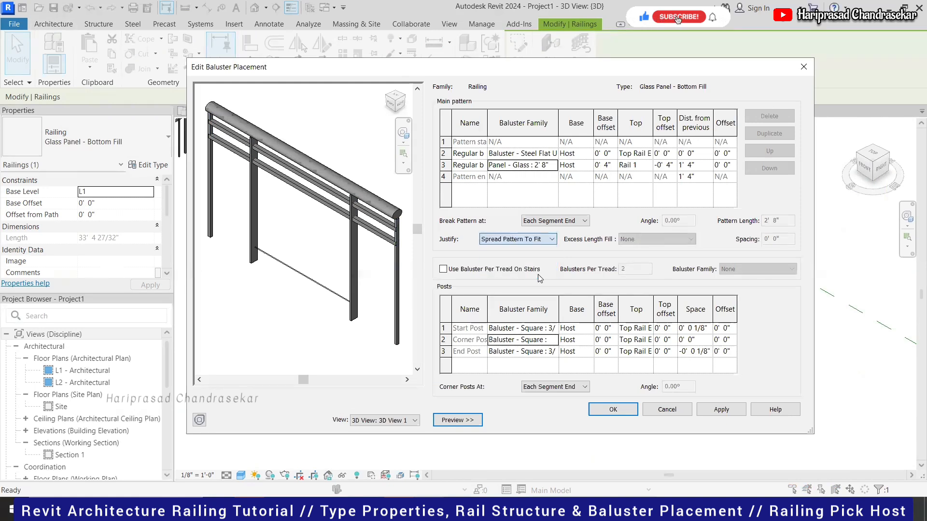
{"action": "left_click", "coordinate": [722, 409]}
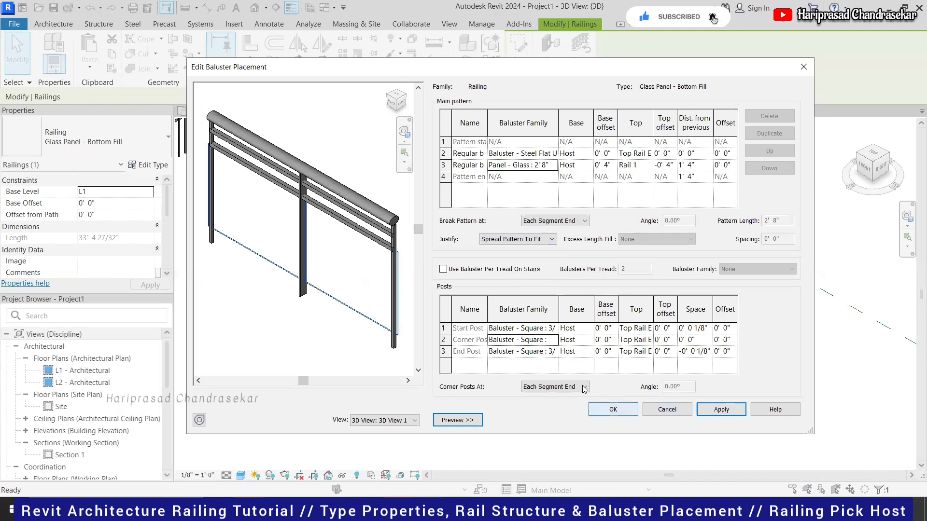
{"action": "key", "text": "Return"}
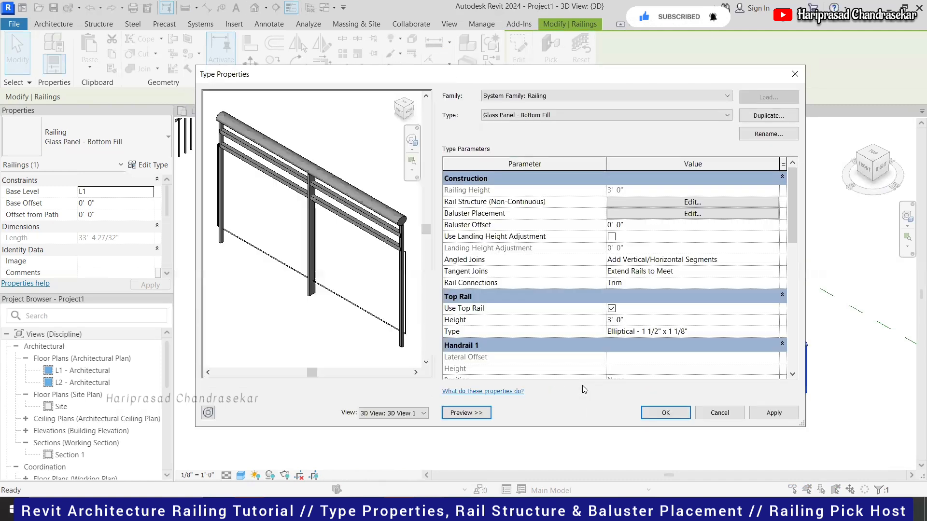
{"action": "key", "text": "Return"}
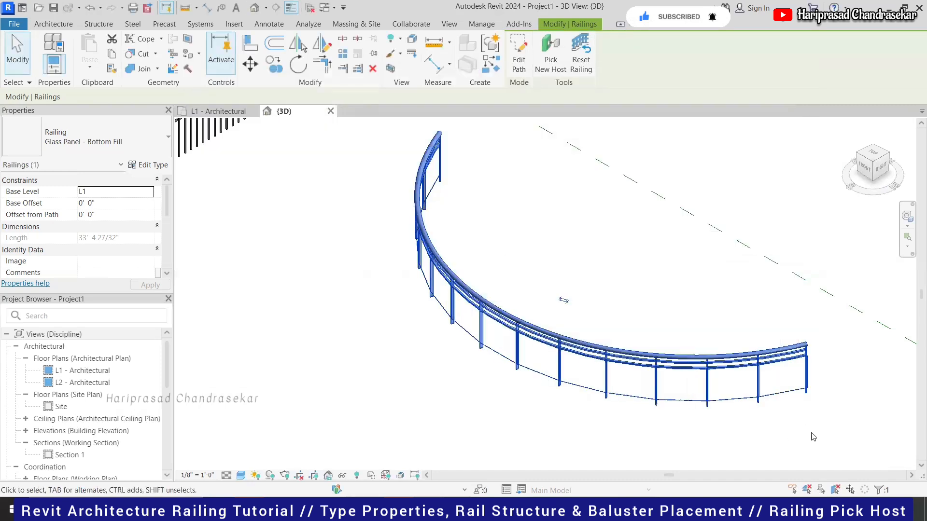
Step: Examine how the balusters and glass panels are spread along the curved railing up to its ends
{"action": "left_click", "coordinate": [814, 437]}
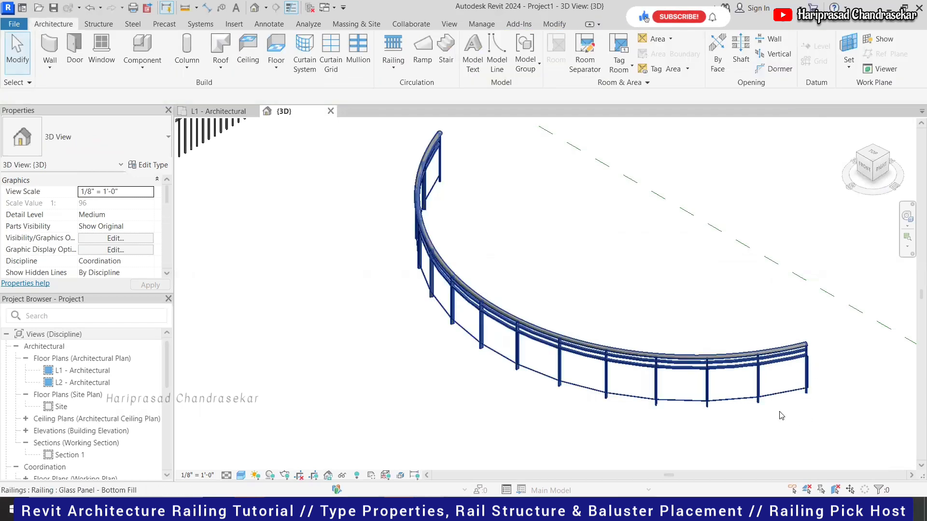
{"action": "scroll", "coordinate": [652, 390], "scroll_direction": "up", "scroll_amount": 2}
{"action": "scroll", "coordinate": [546, 192], "scroll_direction": "down", "scroll_amount": 2}
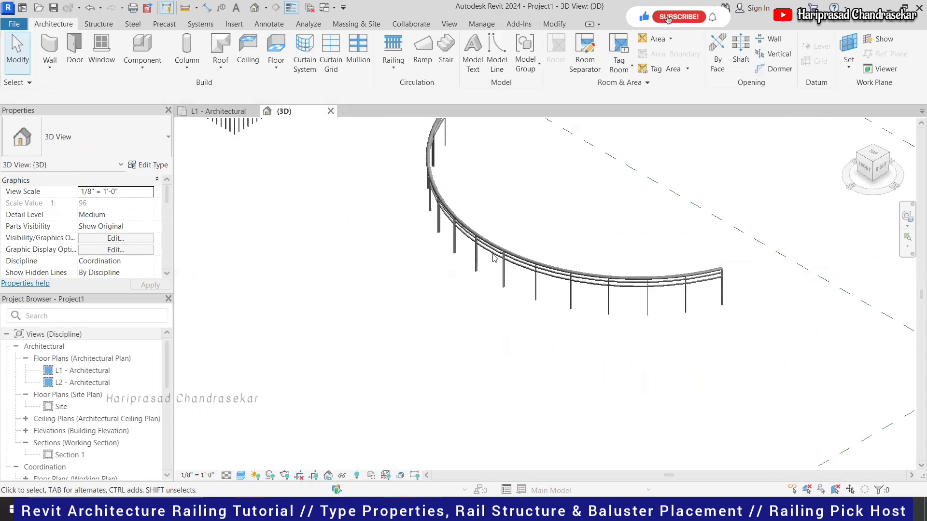
{"action": "scroll", "coordinate": [444, 160], "scroll_direction": "up", "scroll_amount": 1}
{"action": "scroll", "coordinate": [497, 197], "scroll_direction": "down", "scroll_amount": 2}
{"action": "scroll", "coordinate": [515, 355], "scroll_direction": "up", "scroll_amount": 2}
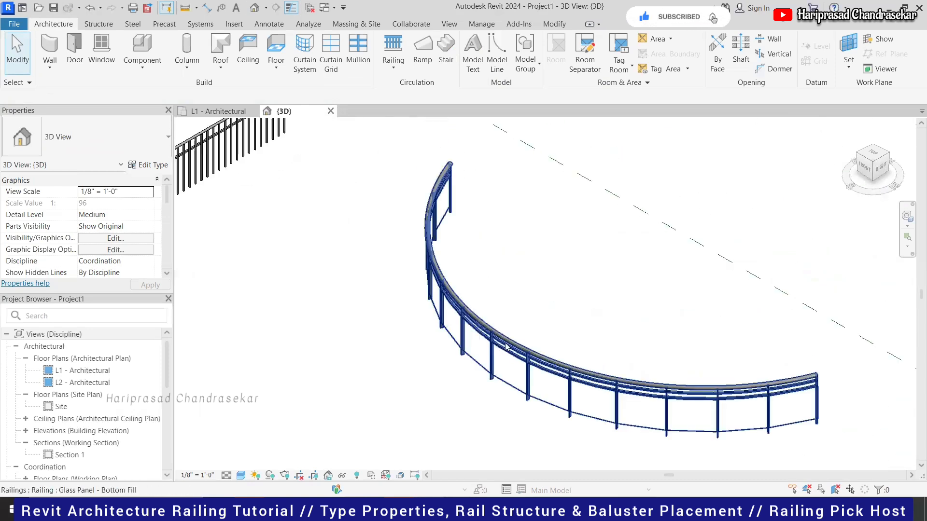
{"action": "scroll", "coordinate": [555, 212], "scroll_direction": "down", "scroll_amount": 3}
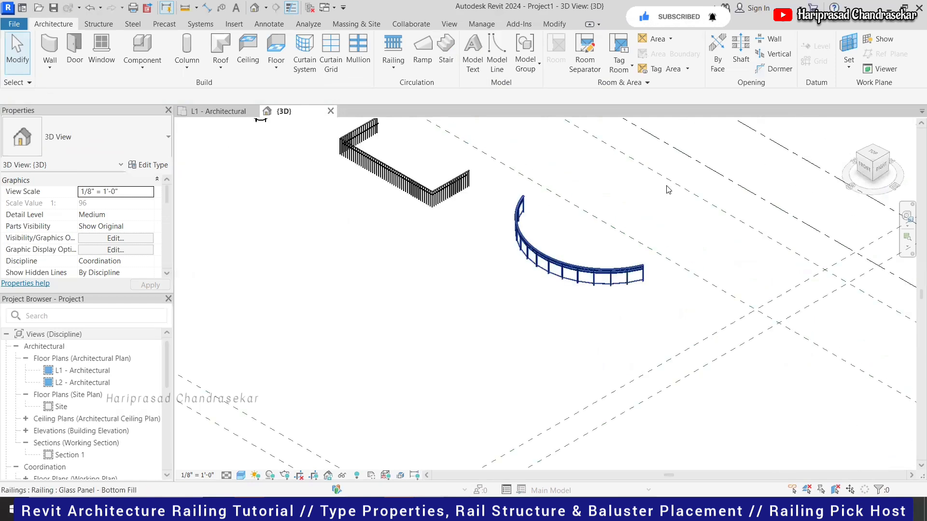
Step: Draw a straight Generic - 8" wall about 28' long beside the curved railing, working in the top view
{"action": "left_click", "coordinate": [876, 153]}
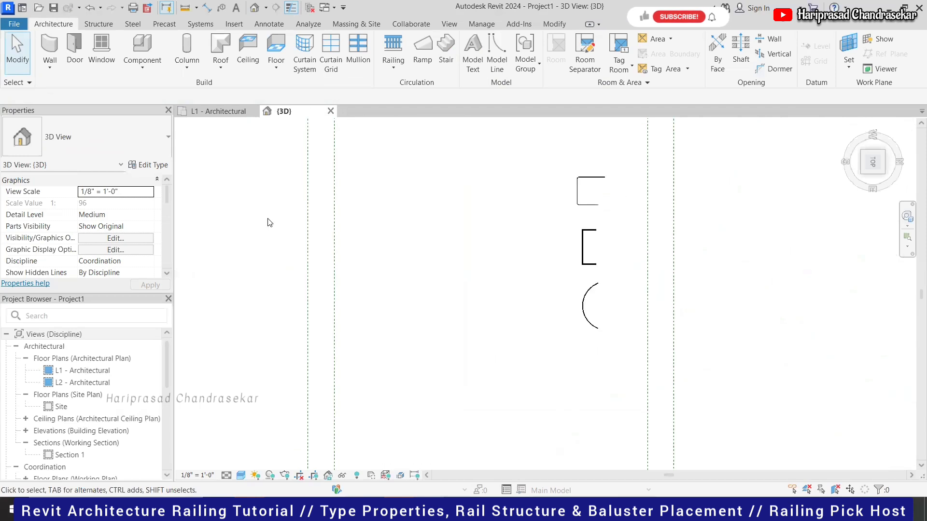
{"action": "scroll", "coordinate": [610, 212], "scroll_direction": "up", "scroll_amount": 1}
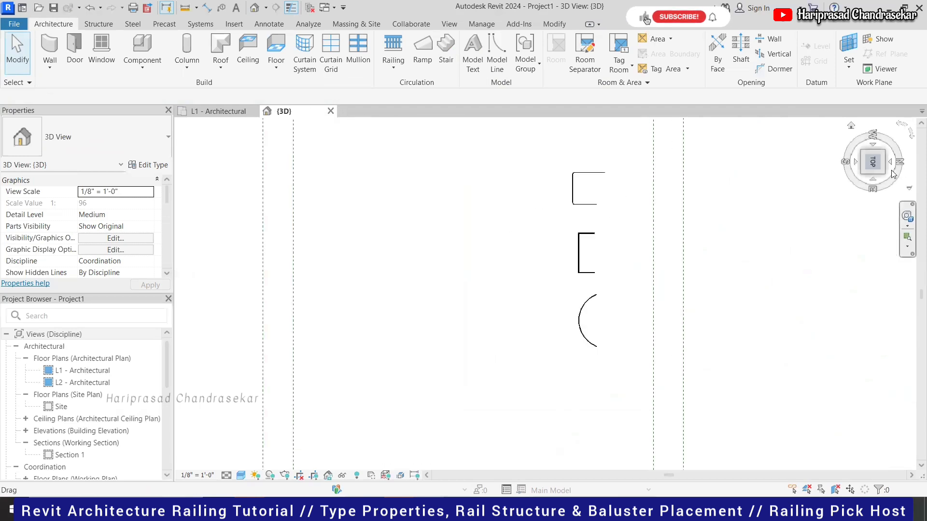
{"action": "left_click", "coordinate": [873, 164]}
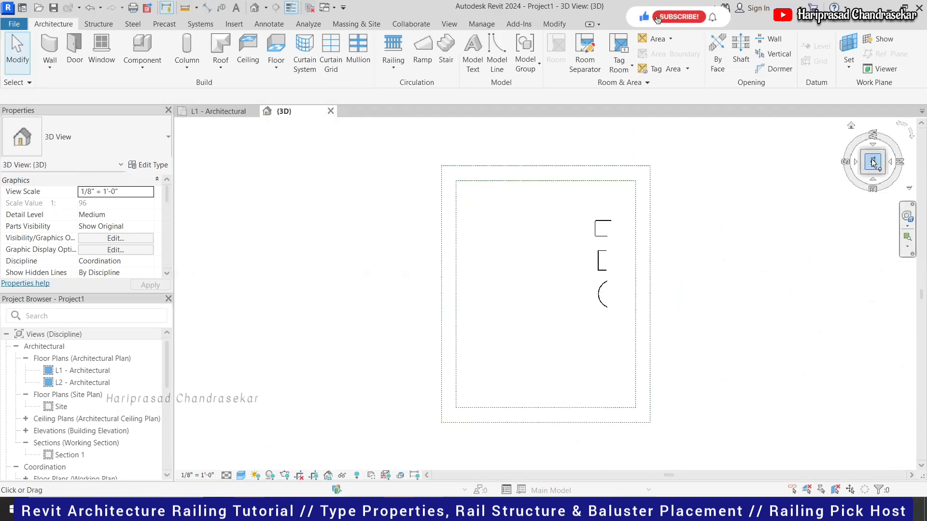
{"action": "left_click", "coordinate": [865, 164]}
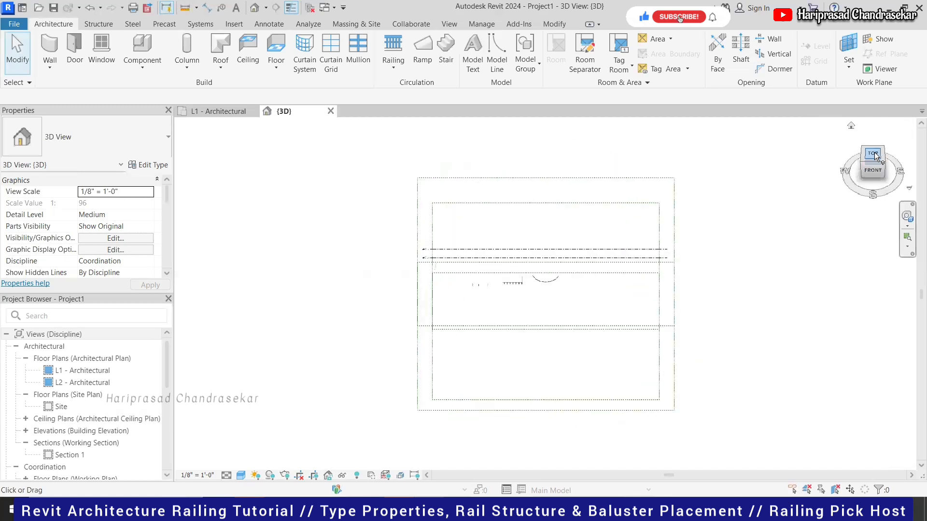
{"action": "scroll", "coordinate": [601, 218], "scroll_direction": "up", "scroll_amount": 3}
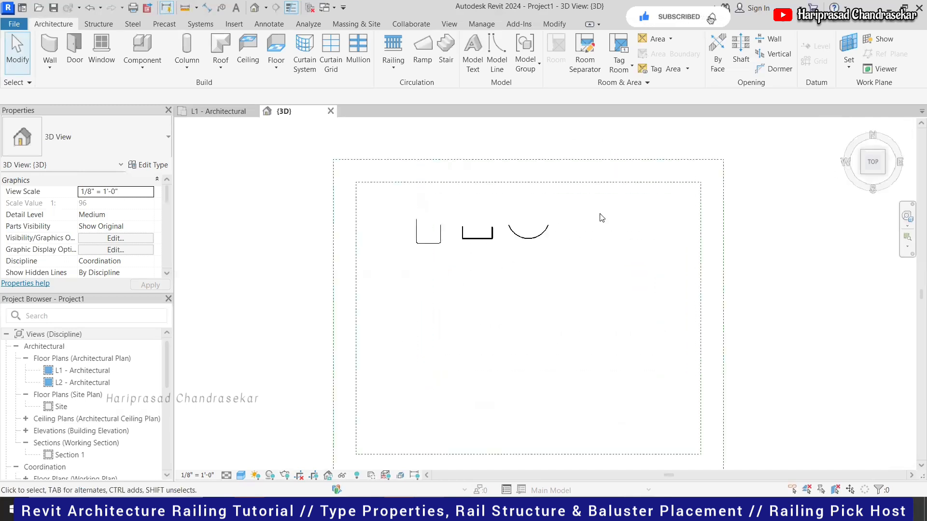
{"action": "left_click", "coordinate": [50, 68]}
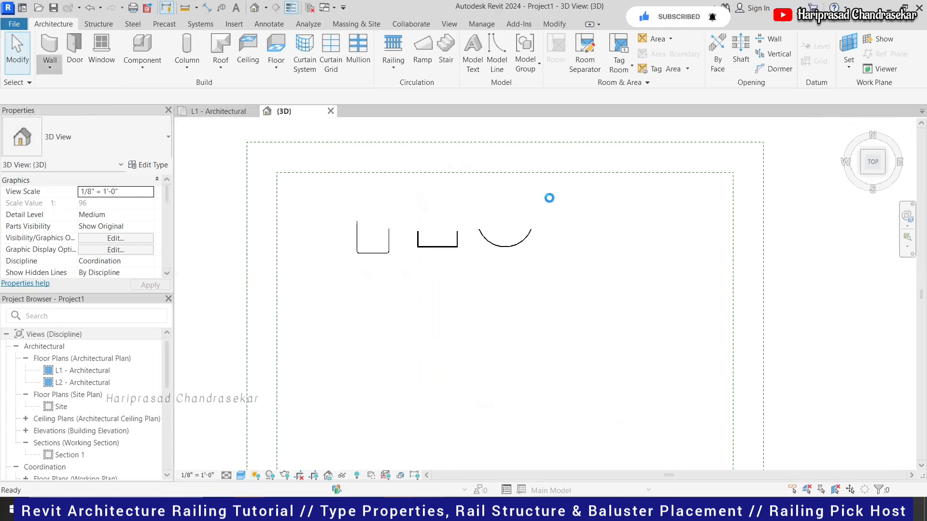
{"action": "key", "text": "w"}
{"action": "key", "text": "a"}
{"action": "left_click", "coordinate": [550, 233]}
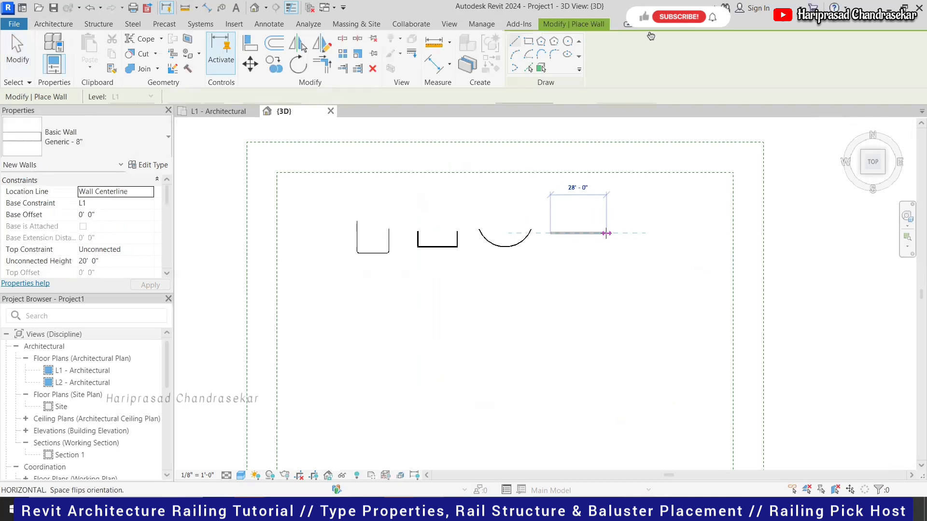
{"action": "left_click", "coordinate": [606, 234]}
{"action": "key", "text": "Escape"}
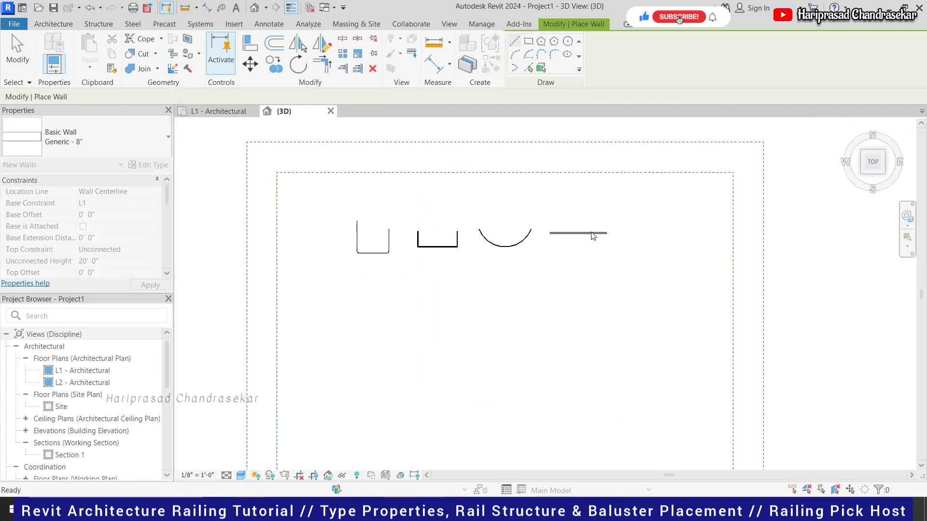
{"action": "key", "text": "Escape"}
Step: Set the new wall's unconnected height to 8' 0"
{"action": "left_click", "coordinate": [594, 234]}
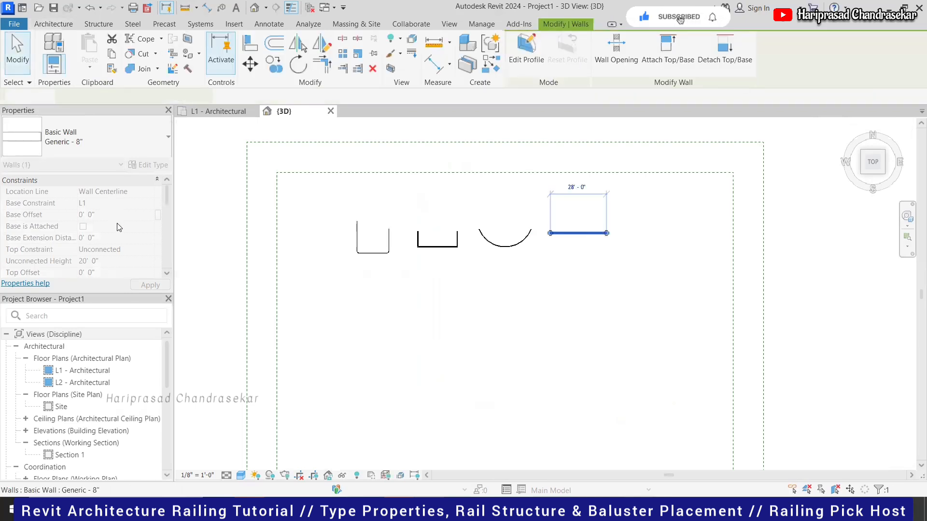
{"action": "left_click", "coordinate": [114, 261]}
{"action": "type", "text": "8' 0\""}
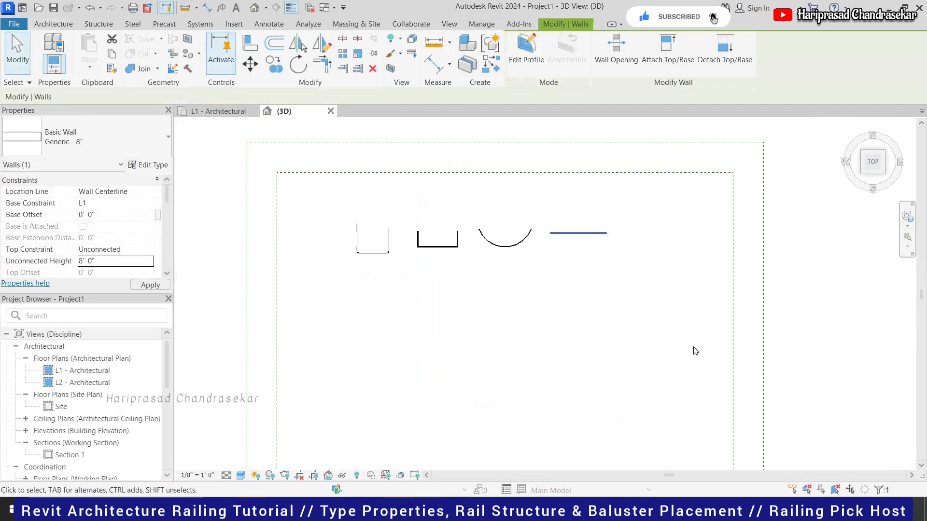
{"action": "left_click", "coordinate": [718, 265]}
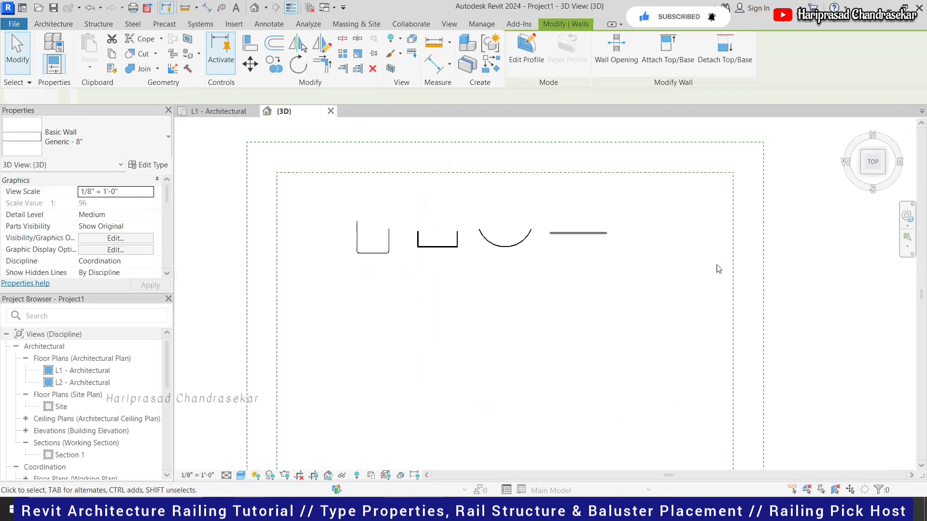
Step: Start editing the wall's profile in the front view and delete the top edge of its sketch
{"action": "left_click", "coordinate": [865, 173]}
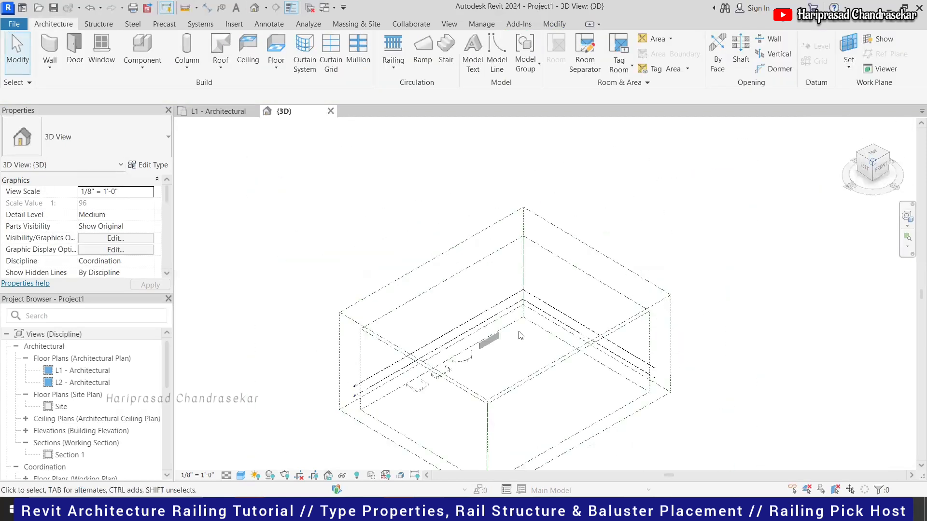
{"action": "scroll", "coordinate": [555, 255], "scroll_direction": "up", "scroll_amount": 5}
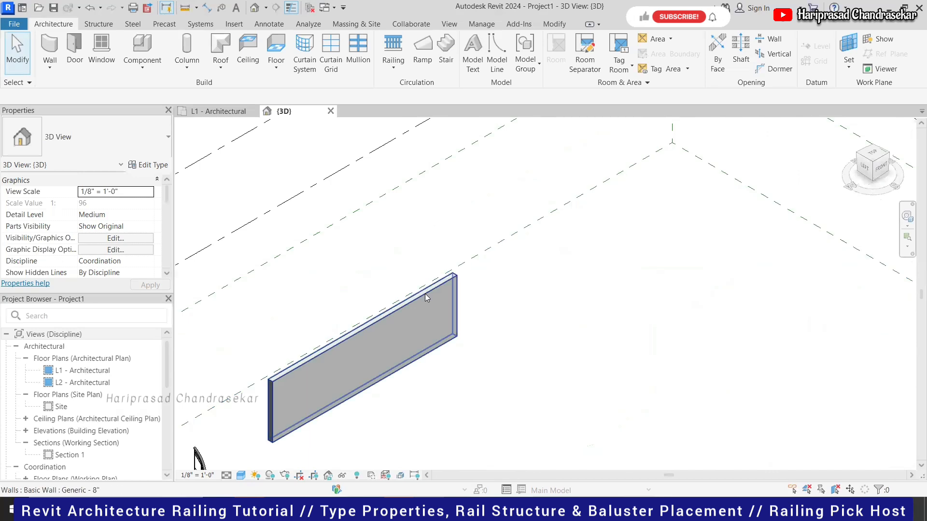
{"action": "left_click", "coordinate": [425, 294]}
{"action": "scroll", "coordinate": [608, 249], "scroll_direction": "down", "scroll_amount": 3}
{"action": "left_click", "coordinate": [534, 48]}
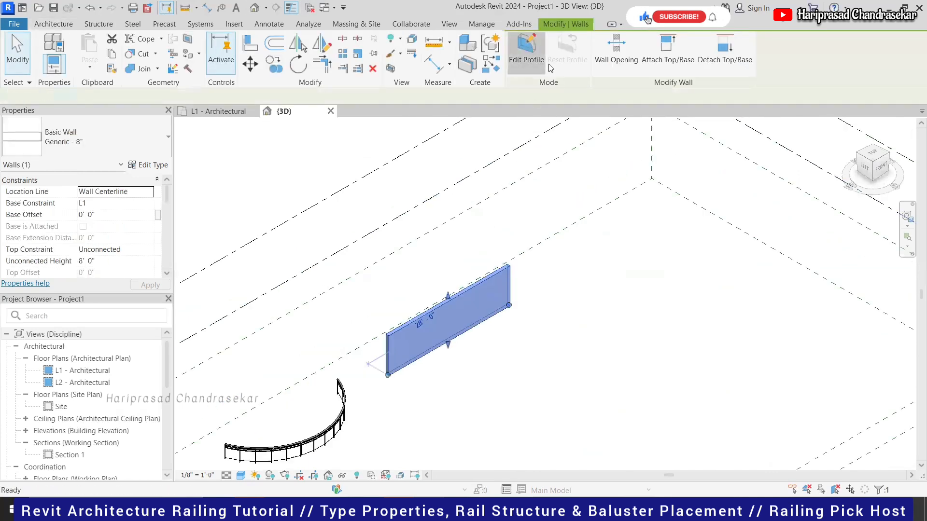
{"action": "left_click", "coordinate": [880, 169]}
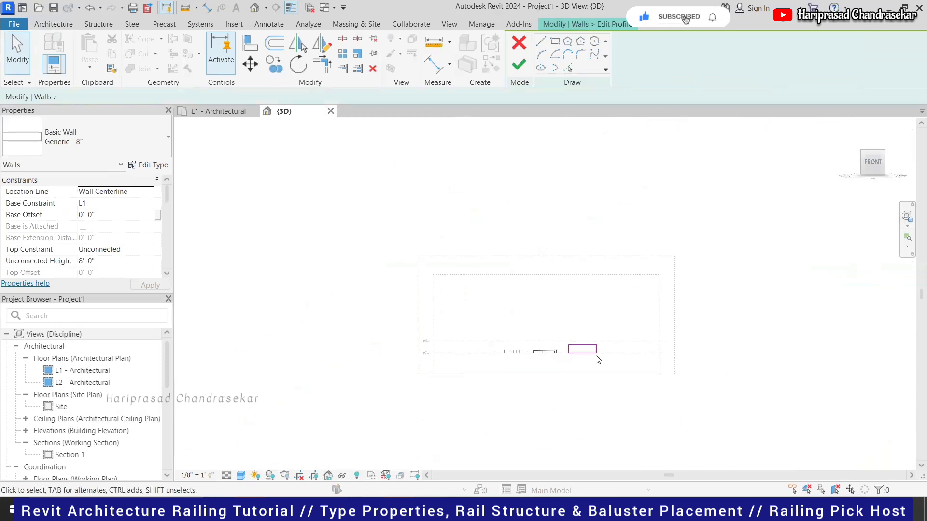
{"action": "scroll", "coordinate": [584, 340], "scroll_direction": "up", "scroll_amount": 8}
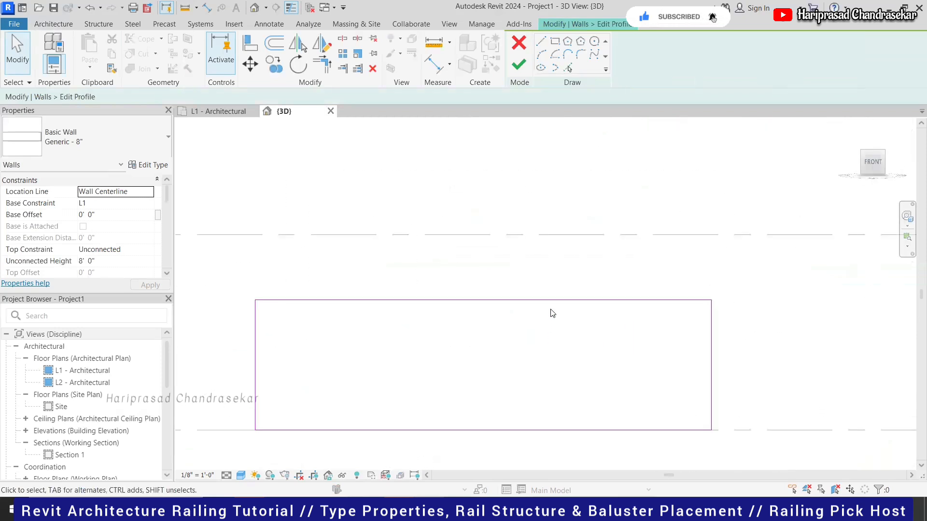
{"action": "scroll", "coordinate": [550, 315], "scroll_direction": "down", "scroll_amount": 1}
{"action": "left_click", "coordinate": [487, 304]}
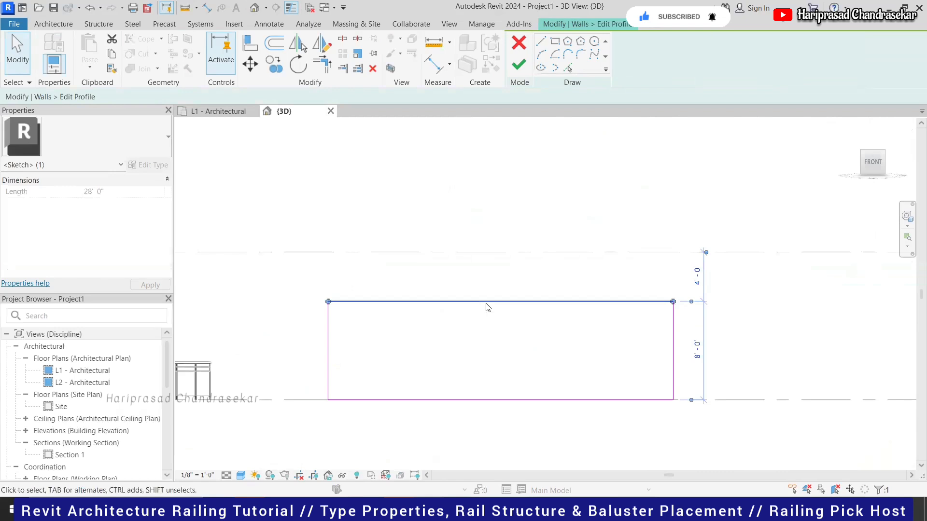
{"action": "key", "text": "Delete"}
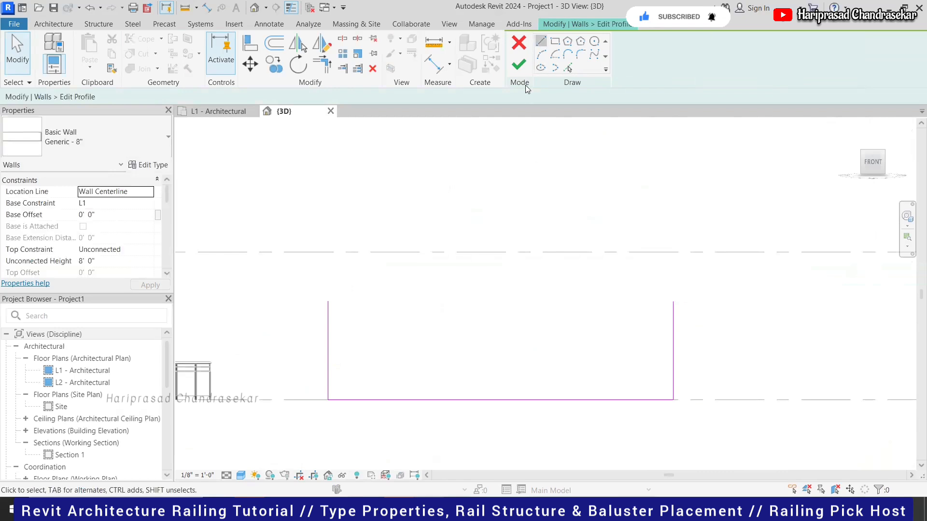
Step: Sketch half a notch from the profile's upper-left corner: a short level line, a slope of about 2' 6" downward, and a 3' 6" level line
{"action": "key", "text": "l"}
{"action": "key", "text": "i"}
{"action": "left_click", "coordinate": [328, 302]}
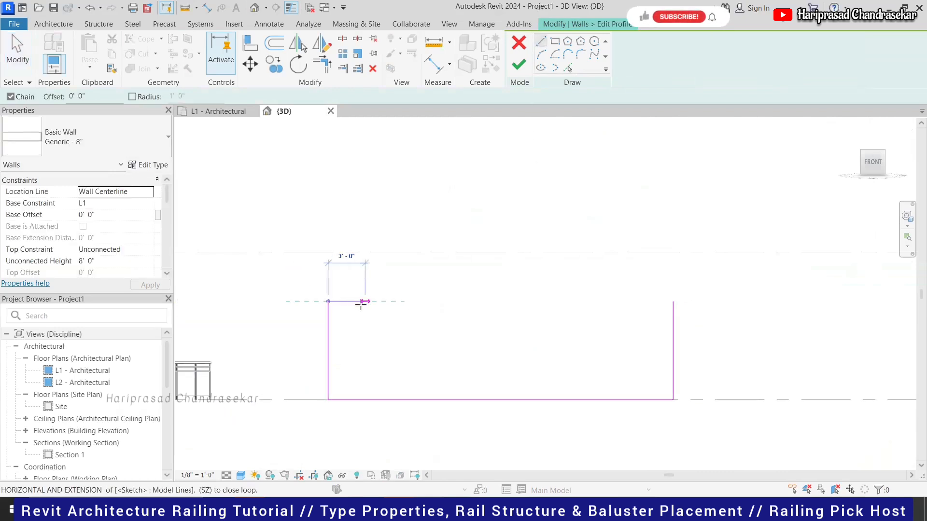
{"action": "left_click", "coordinate": [353, 302]}
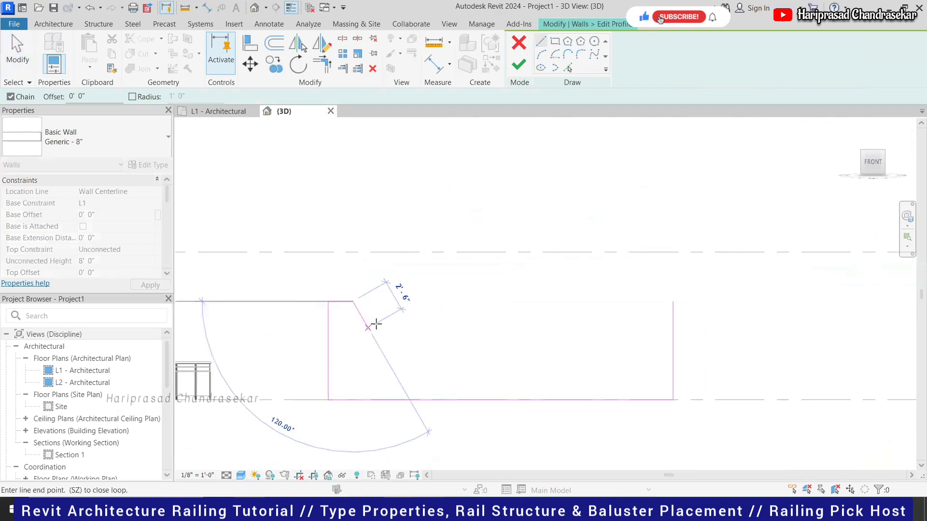
{"action": "left_click", "coordinate": [367, 328]}
{"action": "left_click", "coordinate": [411, 328]}
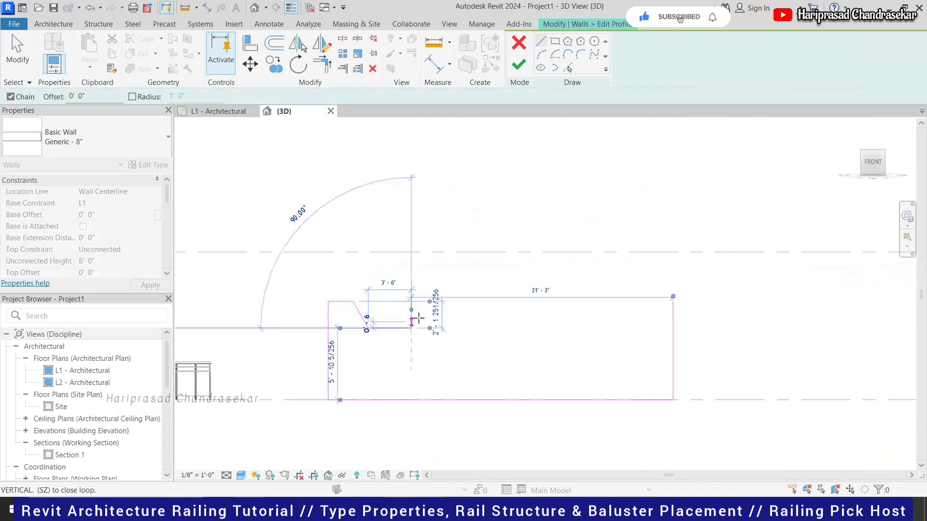
{"action": "key", "text": "Escape"}
{"action": "key", "text": "Escape"}
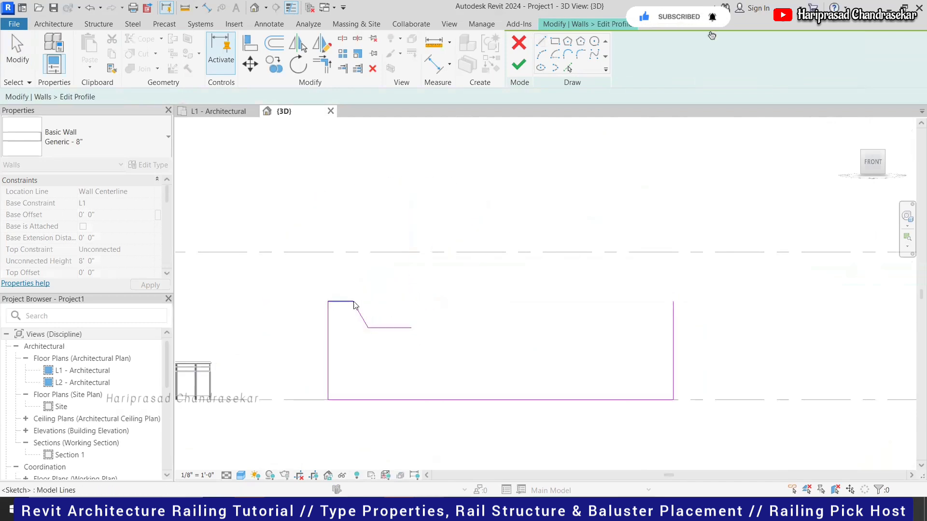
Step: Mirror the upper level line and the sloped line about a vertical axis through the midpoint of the notch's bottom line
{"action": "left_click", "coordinate": [347, 302]}
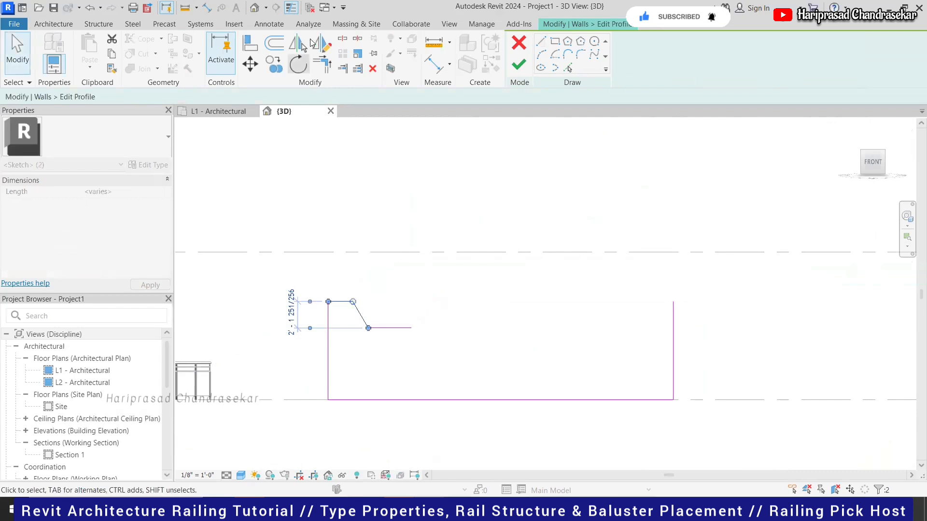
{"action": "left_click", "coordinate": [319, 43]}
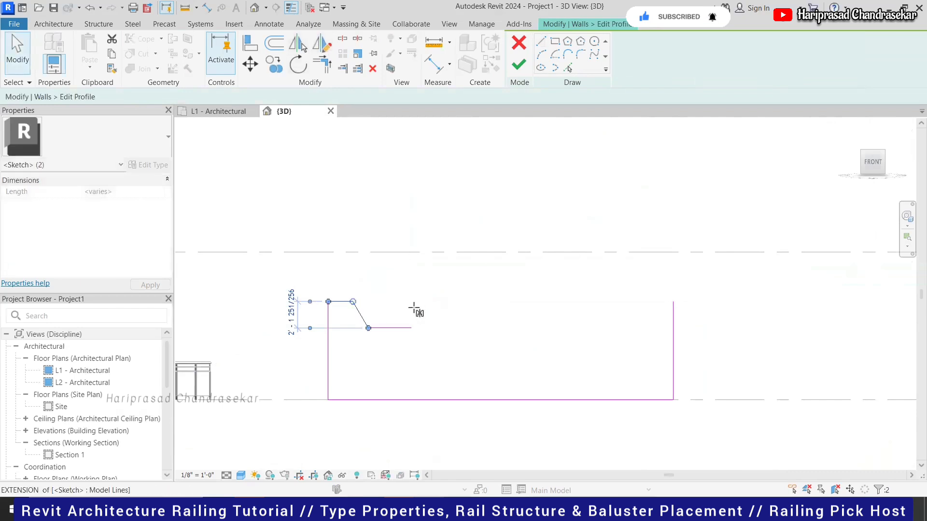
{"action": "left_click", "coordinate": [390, 328]}
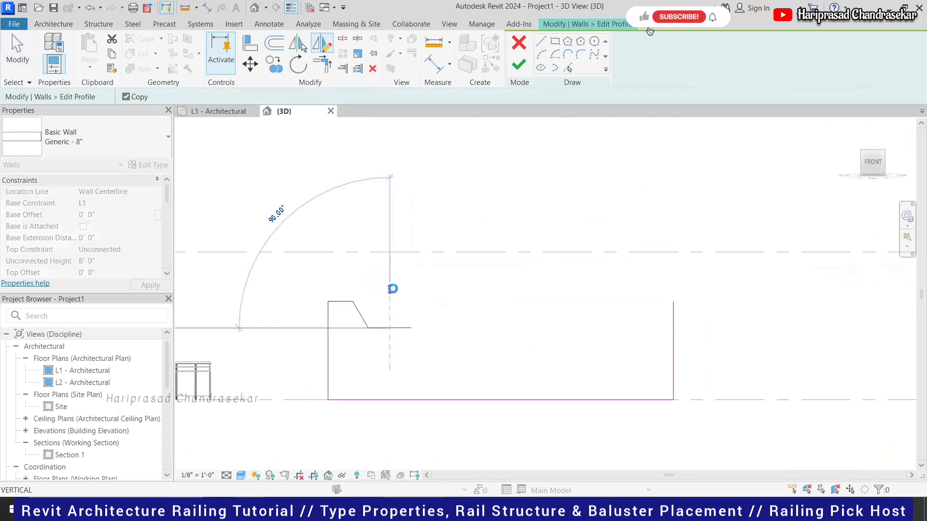
{"action": "left_click", "coordinate": [390, 289]}
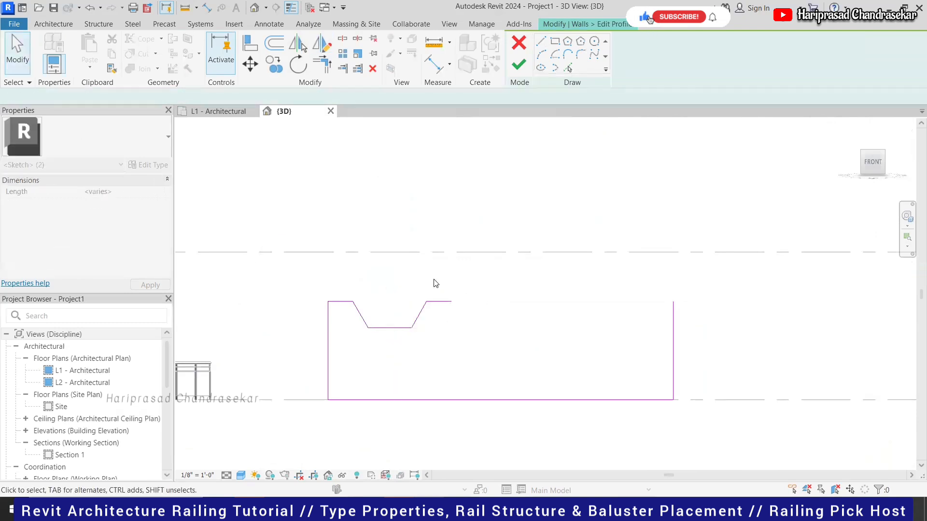
{"action": "left_click_drag", "start_coordinate": [303, 269], "coordinate": [483, 352]}
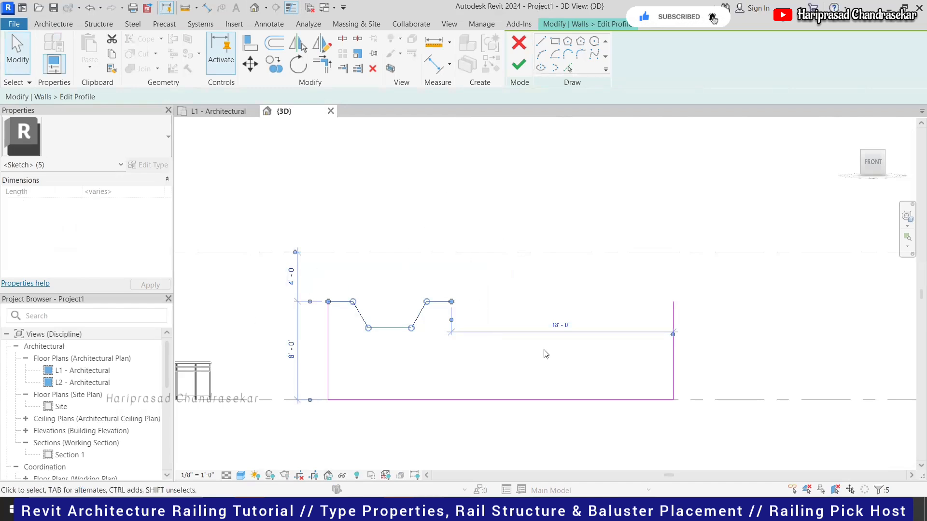
{"action": "left_click", "coordinate": [308, 268]}
{"action": "left_click_drag", "start_coordinate": [307, 267], "coordinate": [488, 348]}
{"action": "mouse_move", "coordinate": [512, 268]}
{"action": "left_mouse_down"}
{"action": "mouse_move", "coordinate": [343, 364]}
{"action": "mouse_move", "coordinate": [289, 365]}
{"action": "left_mouse_up"}
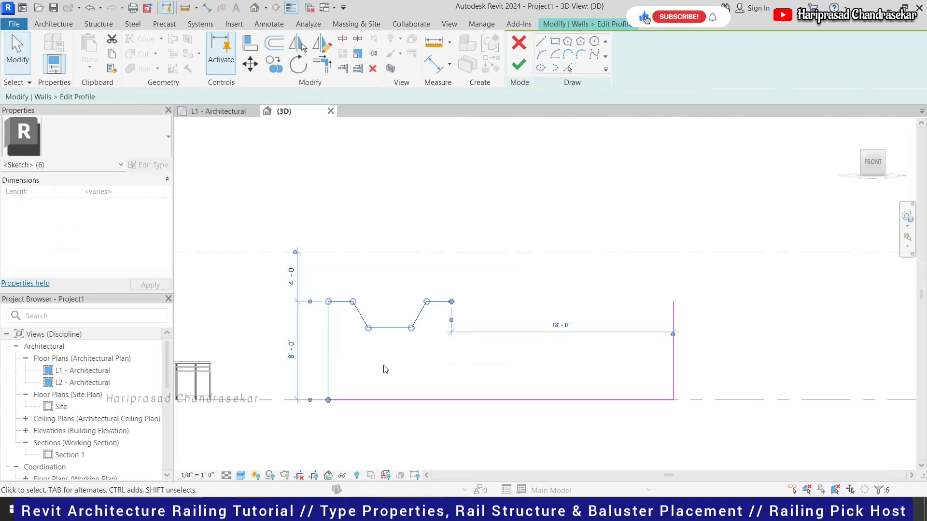
{"action": "left_click", "coordinate": [383, 365]}
{"action": "left_click_drag", "start_coordinate": [316, 268], "coordinate": [498, 342]}
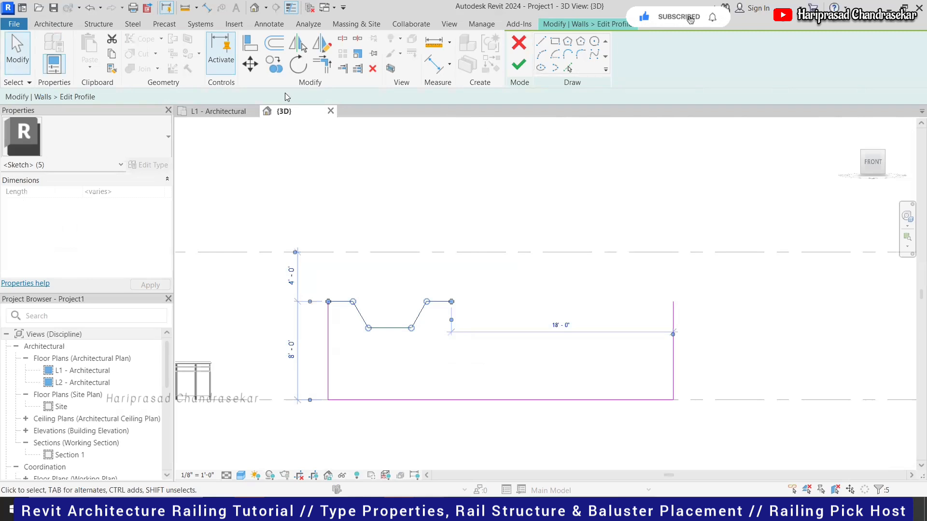
{"action": "left_click", "coordinate": [278, 70]}
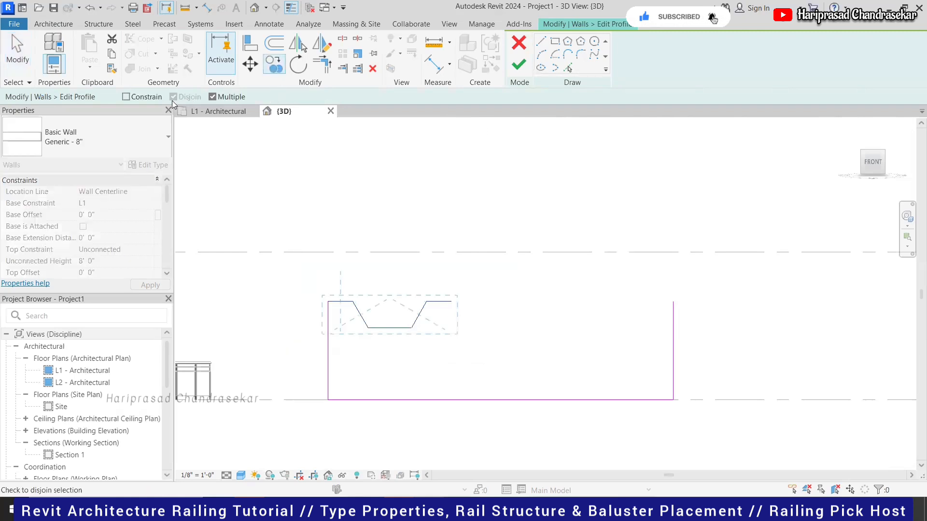
Step: Turn on Constrain for Copy and place two copies of the four notch lines, without the first level line, end to end along the wall's top
{"action": "left_click", "coordinate": [129, 100]}
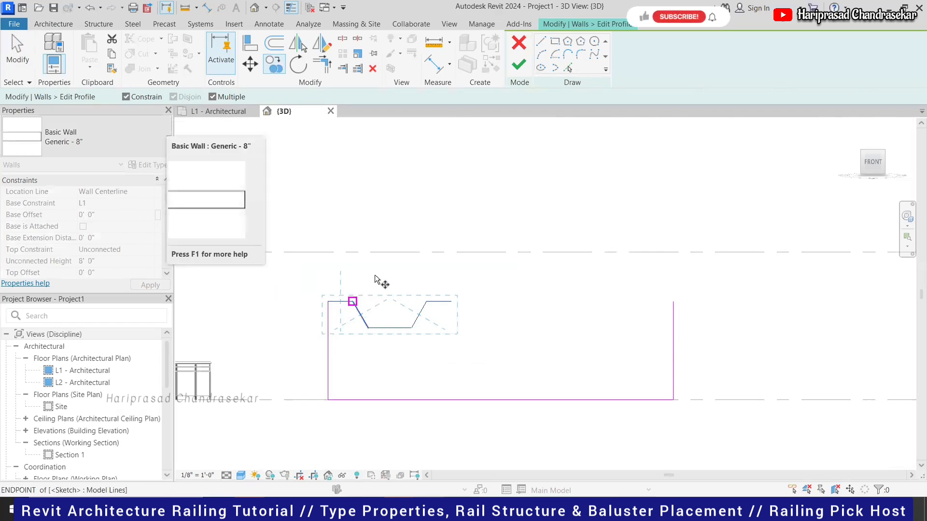
{"action": "key", "text": "Escape"}
{"action": "mouse_move", "coordinate": [342, 269]}
{"action": "left_mouse_down"}
{"action": "mouse_move", "coordinate": [478, 373]}
{"action": "mouse_move", "coordinate": [505, 371]}
{"action": "left_mouse_up"}
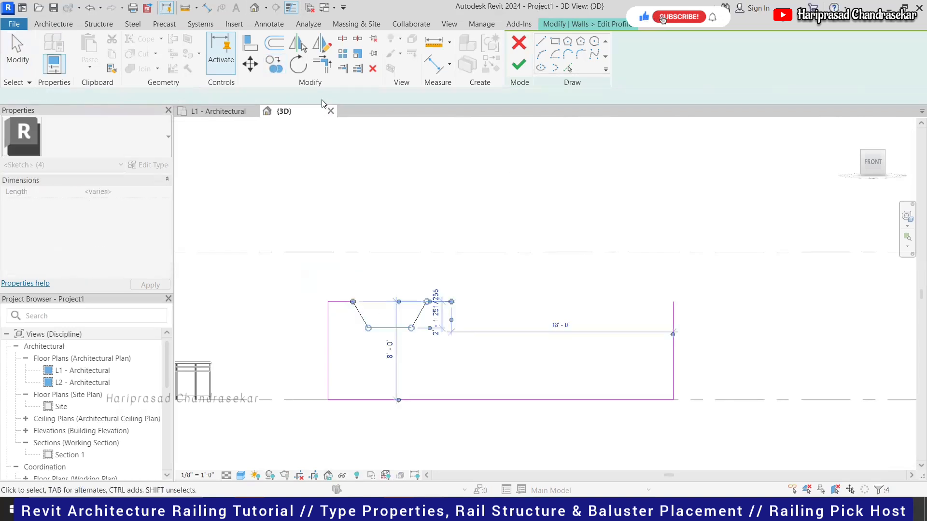
{"action": "key", "text": "Escape"}
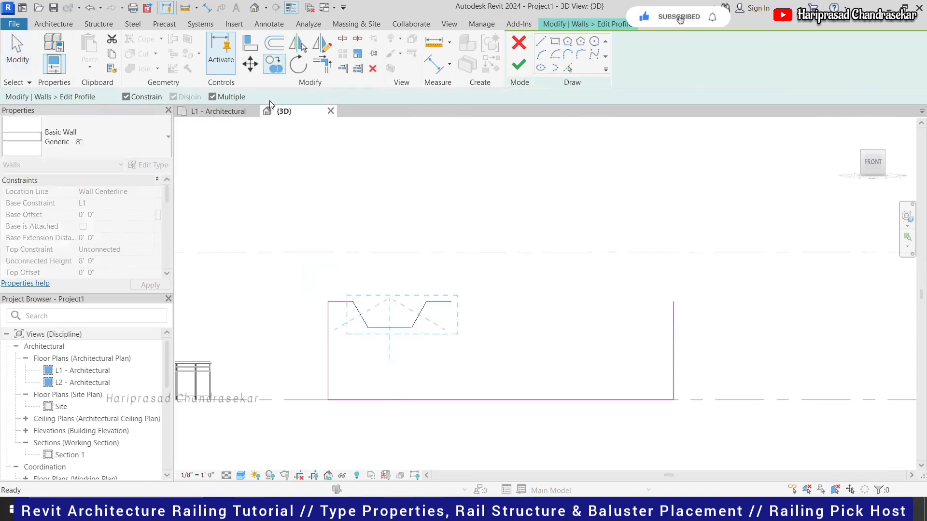
{"action": "left_click", "coordinate": [353, 301]}
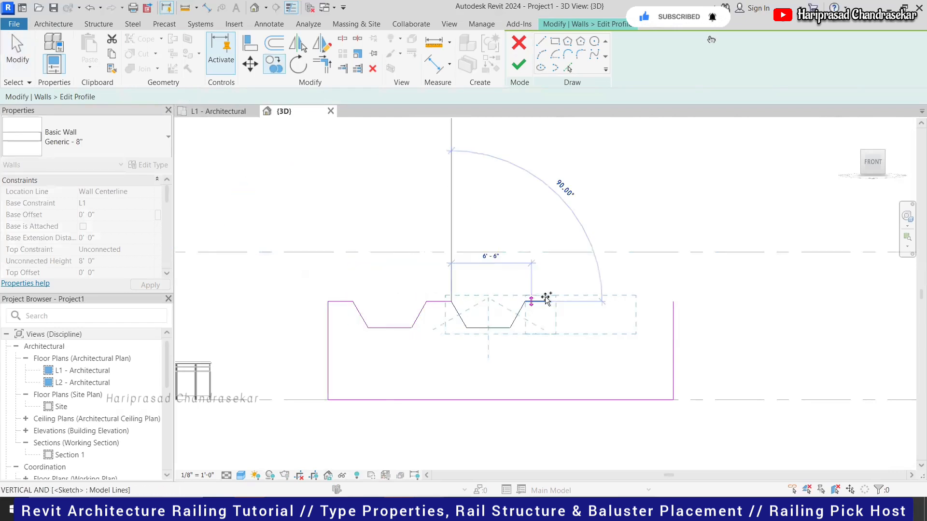
{"action": "left_click", "coordinate": [550, 302]}
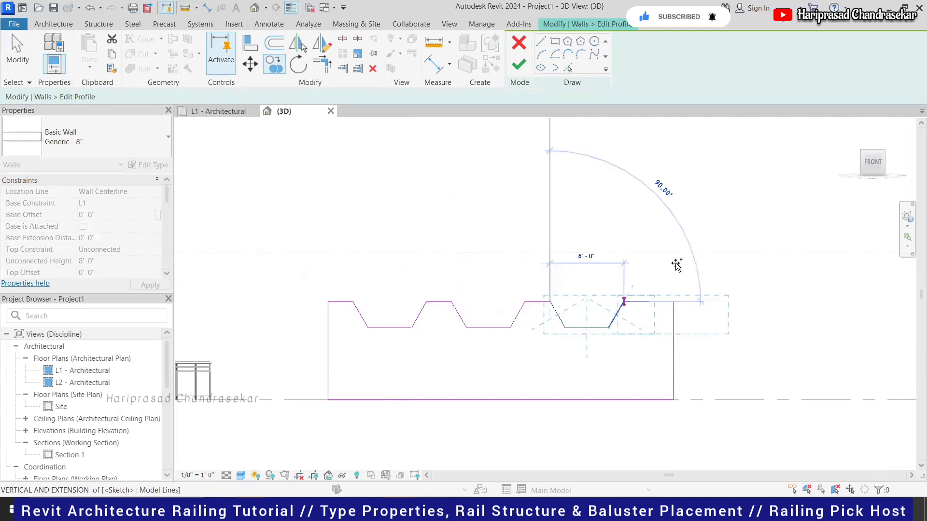
Step: Close the gap between the last level line of the notched top and the vertical line at the profile's right end
{"action": "key", "text": "Escape"}
{"action": "key", "text": "Escape"}
{"action": "left_click", "coordinate": [674, 357]}
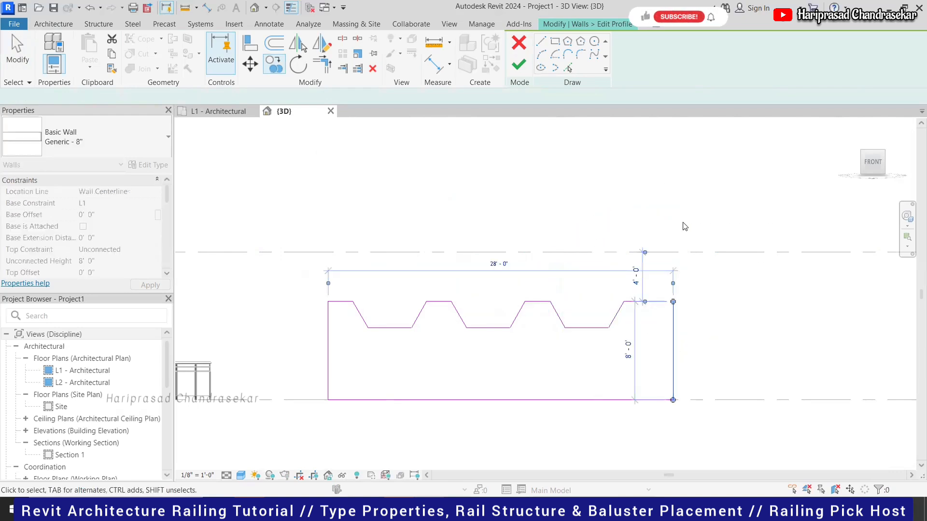
{"action": "left_click", "coordinate": [250, 63]}
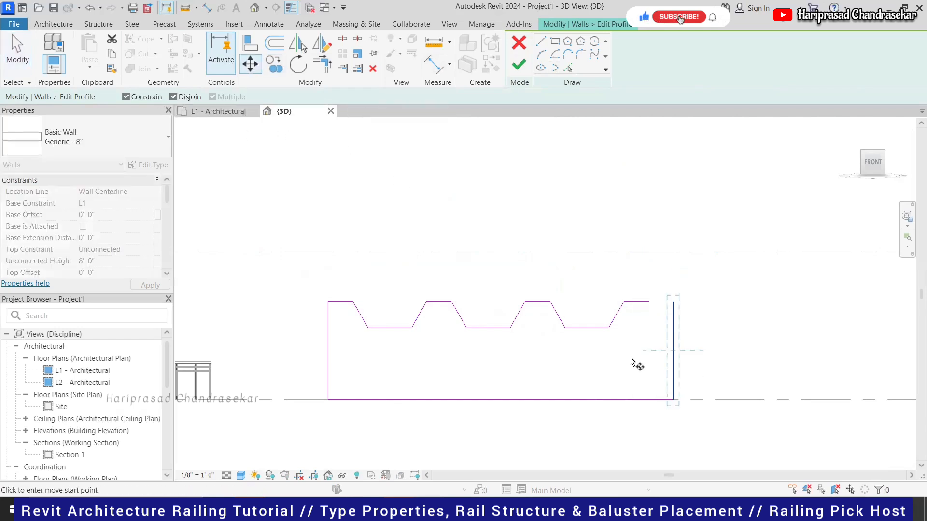
{"action": "left_click", "coordinate": [174, 97]}
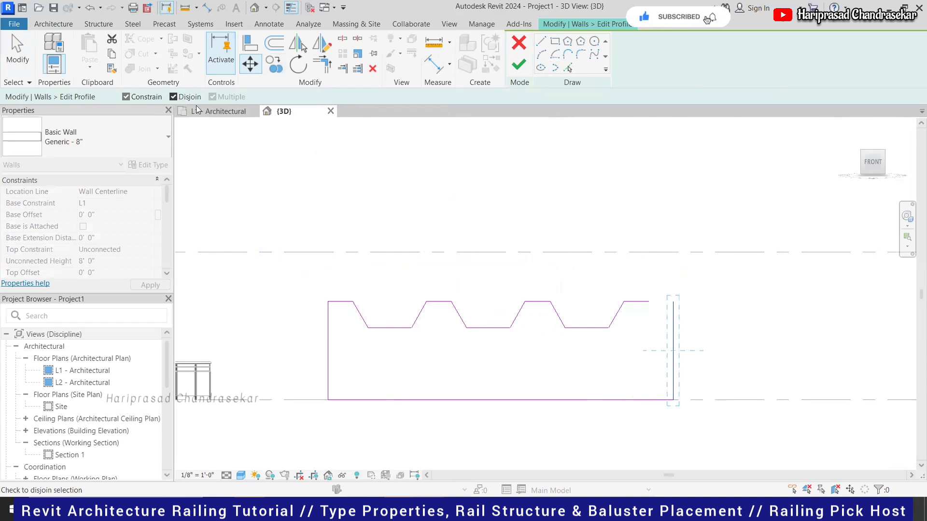
{"action": "left_click", "coordinate": [672, 302]}
{"action": "left_click", "coordinate": [648, 302]}
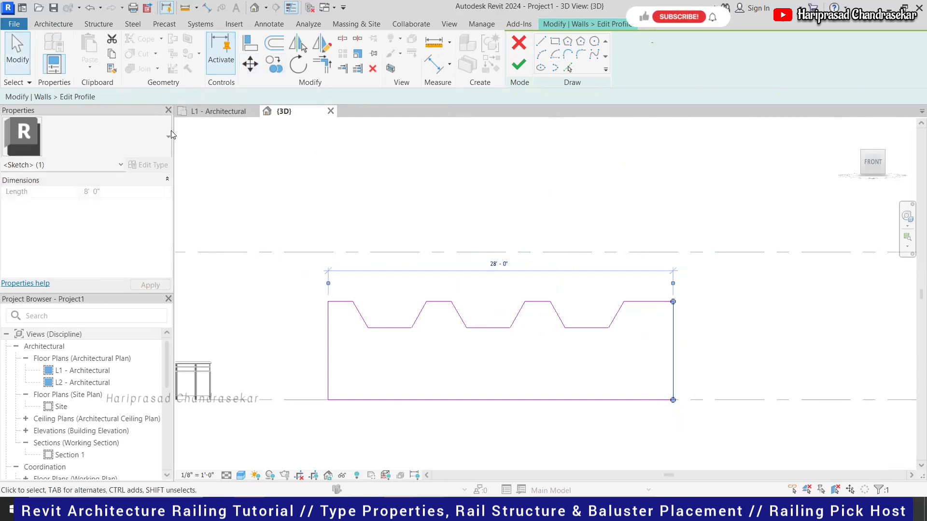
Step: Nudge all the notch lines three increments to the right along the wall's top, and finish the wall profile
{"action": "left_click", "coordinate": [686, 354]}
{"action": "mouse_move", "coordinate": [340, 270]}
{"action": "left_mouse_down"}
{"action": "mouse_move", "coordinate": [424, 349]}
{"action": "mouse_move", "coordinate": [635, 365]}
{"action": "left_mouse_up"}
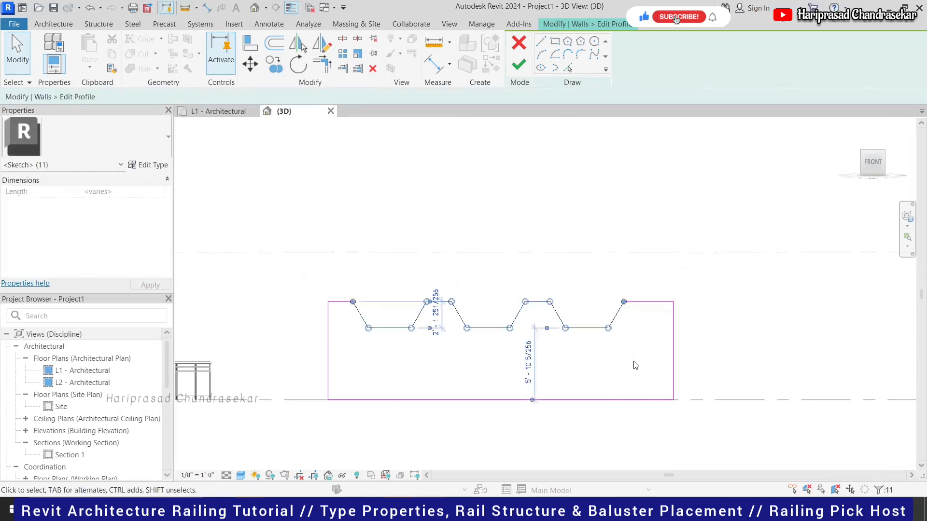
{"action": "key", "text": "Right"}
{"action": "key", "text": "Right"}
{"action": "key", "text": "Right"}
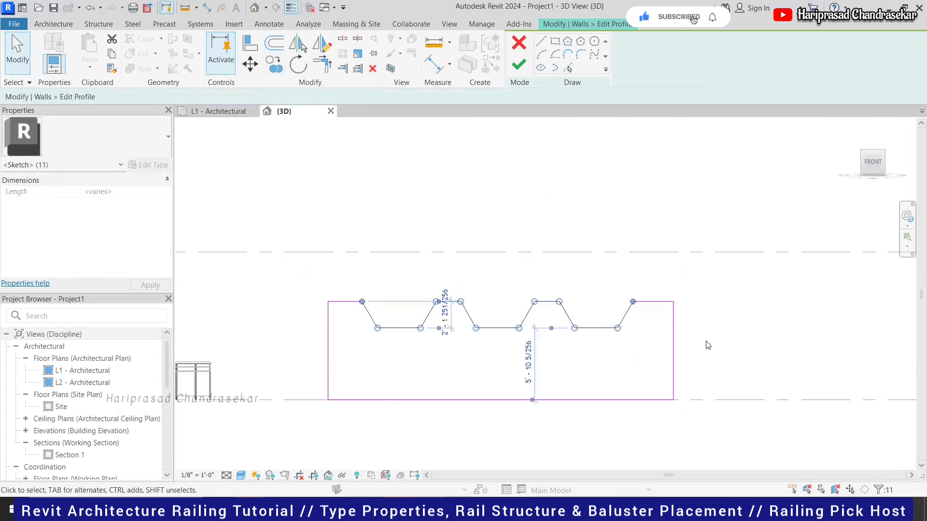
{"action": "left_click", "coordinate": [708, 345]}
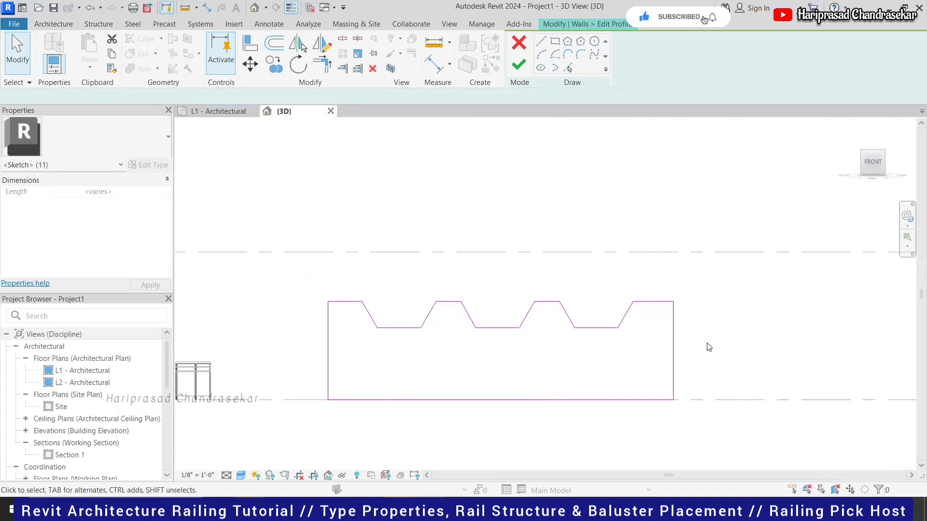
{"action": "left_click", "coordinate": [519, 65]}
{"action": "left_click", "coordinate": [799, 191]}
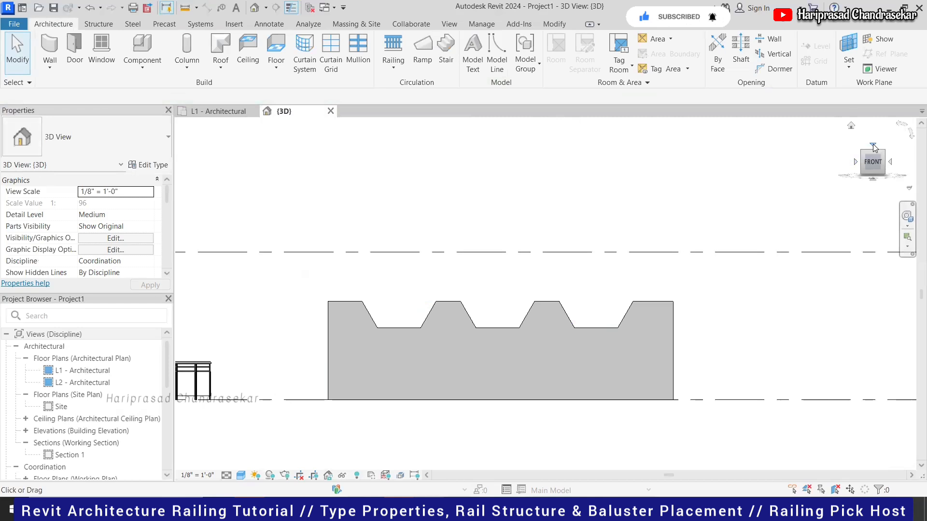
Step: In the top view, sketch and finish a 28' Handrail - Rectangular railing path along the full length of the notched wall
{"action": "left_click", "coordinate": [873, 145]}
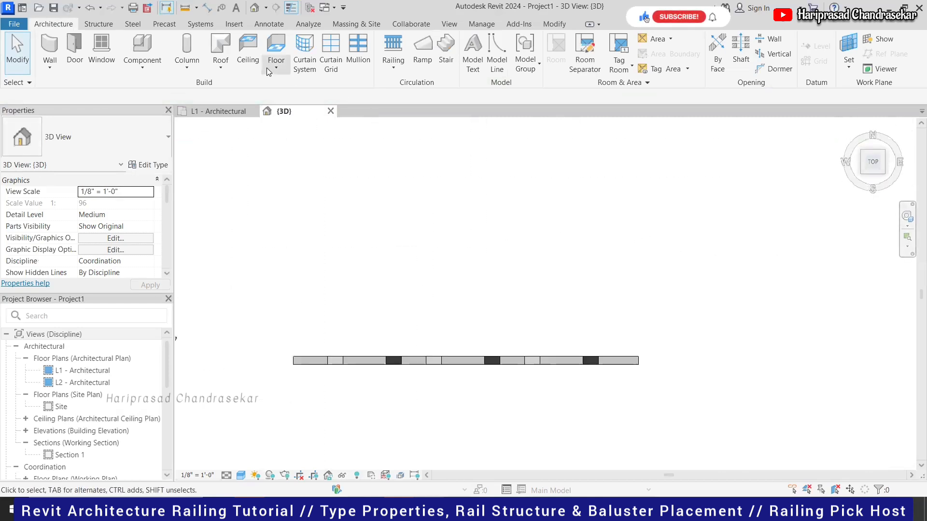
{"action": "left_click", "coordinate": [393, 63]}
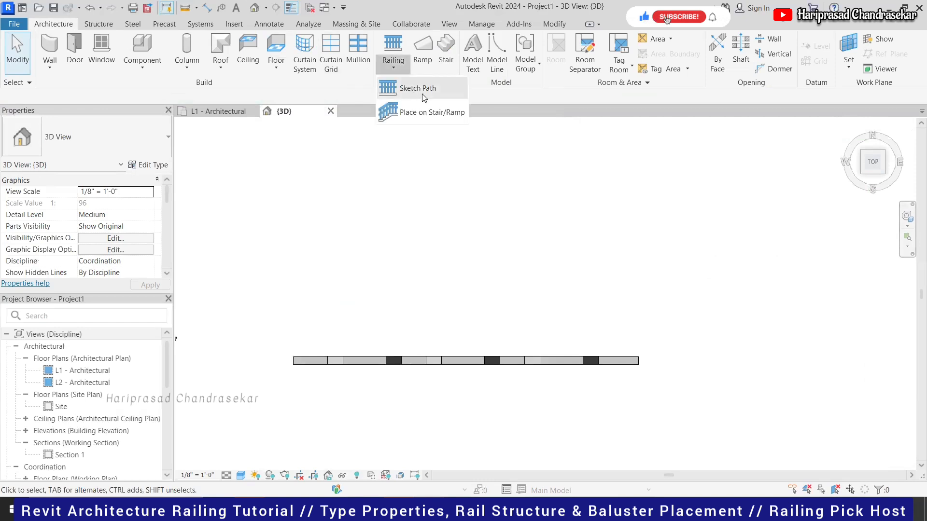
{"action": "left_click", "coordinate": [418, 88]}
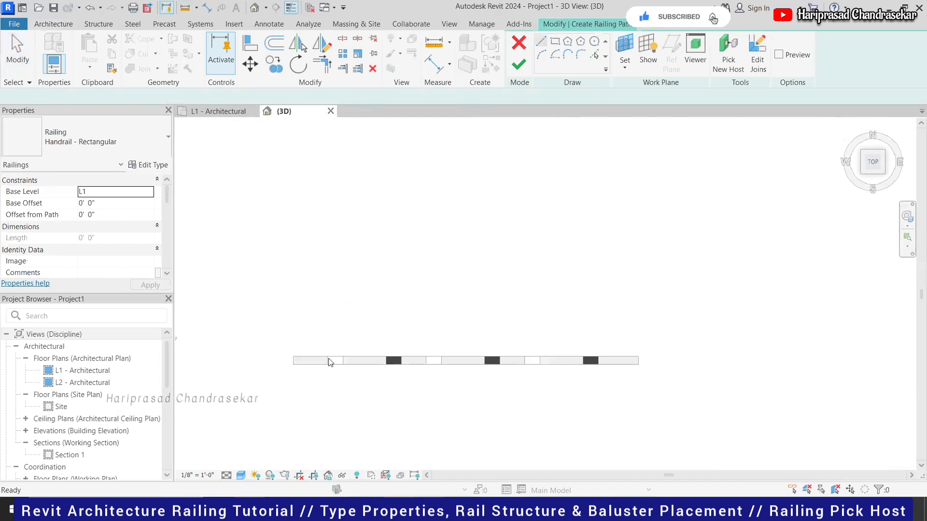
{"action": "scroll", "coordinate": [300, 360], "scroll_direction": "up", "scroll_amount": 4}
{"action": "left_click", "coordinate": [232, 360]}
{"action": "scroll", "coordinate": [413, 368], "scroll_direction": "down", "scroll_amount": 3}
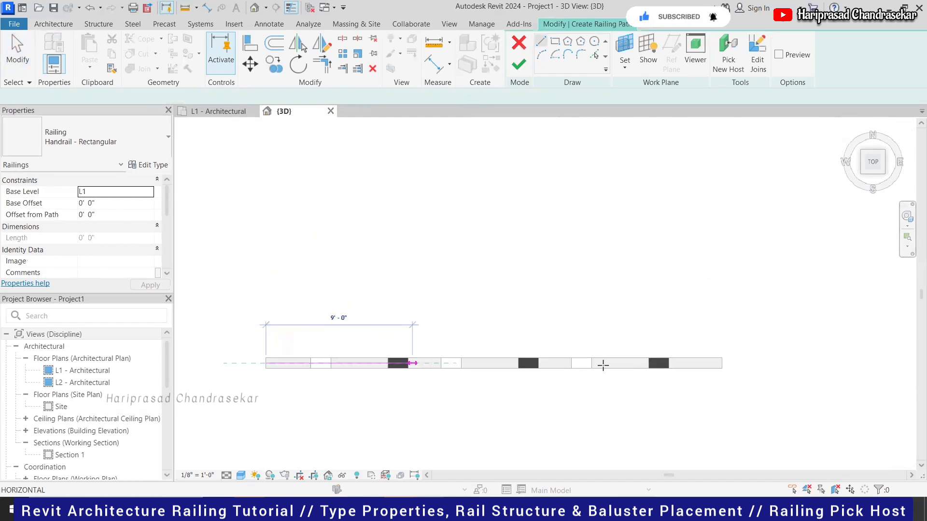
{"action": "left_click", "coordinate": [722, 363]}
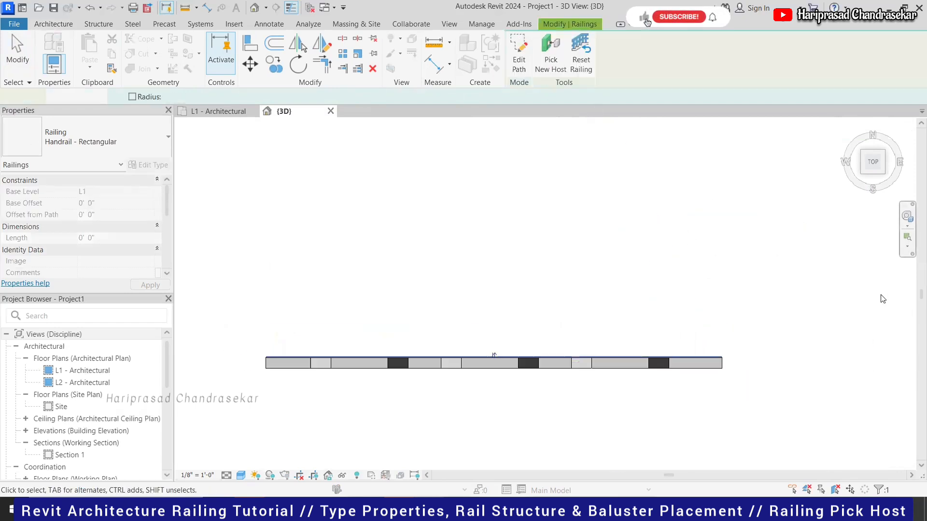
Step: Show the wall in an angled 3D view with the Wireframe visual style to expose the railing inside it
{"action": "left_click", "coordinate": [863, 172]}
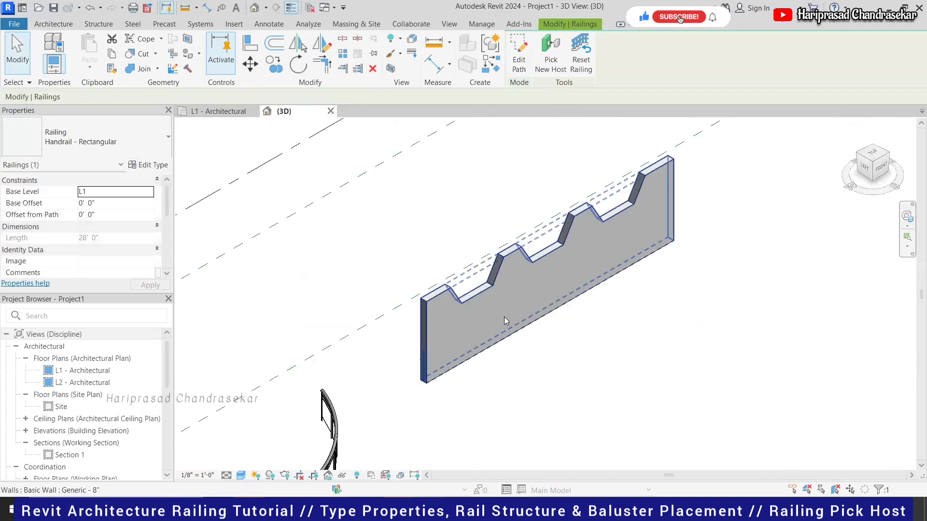
{"action": "left_click", "coordinate": [534, 338]}
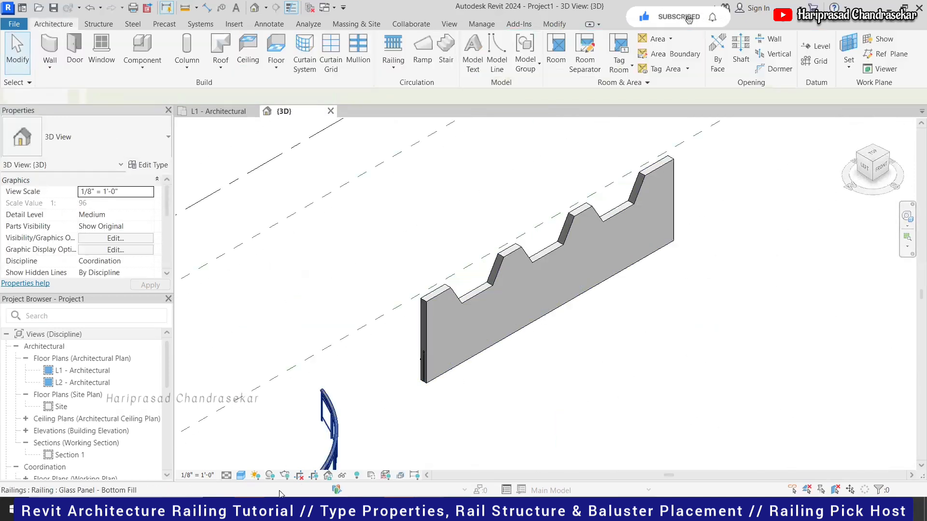
{"action": "left_click", "coordinate": [241, 476]}
{"action": "left_click", "coordinate": [268, 343]}
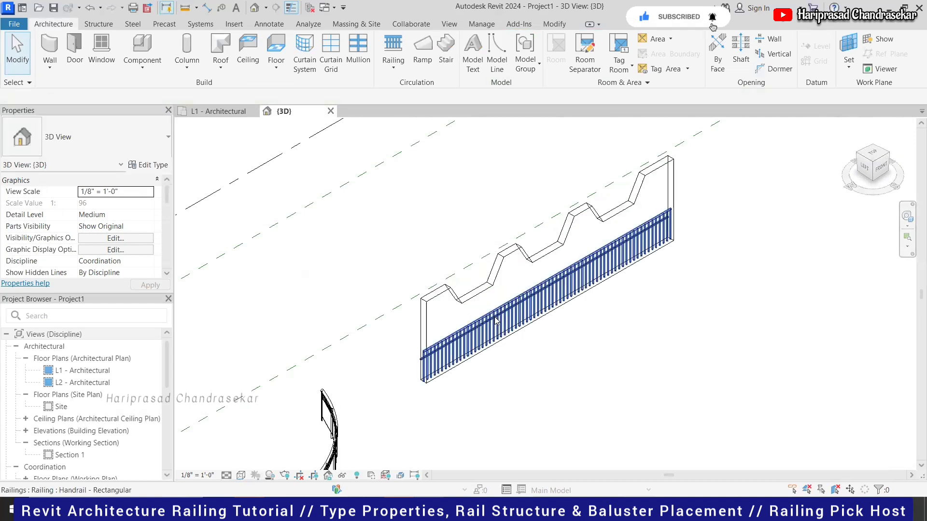
Step: Use Pick New Host to host the railing on the notched wall, and dismiss the baluster warning
{"action": "left_click", "coordinate": [497, 322]}
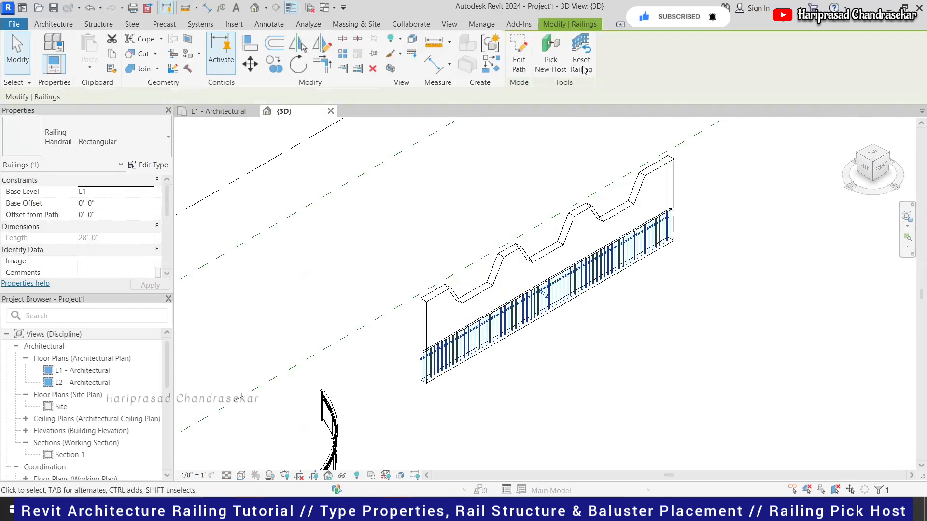
{"action": "left_click", "coordinate": [551, 58]}
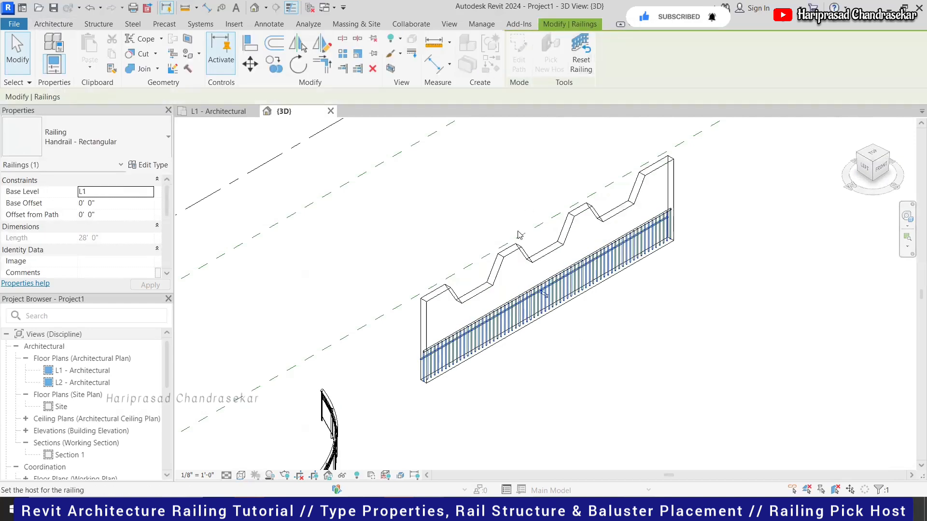
{"action": "left_click", "coordinate": [582, 291]}
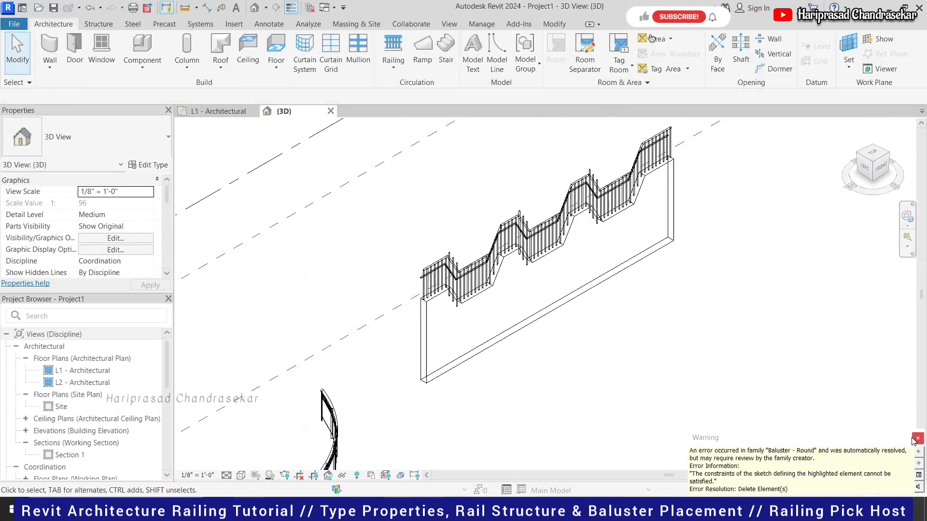
{"action": "left_click", "coordinate": [914, 441]}
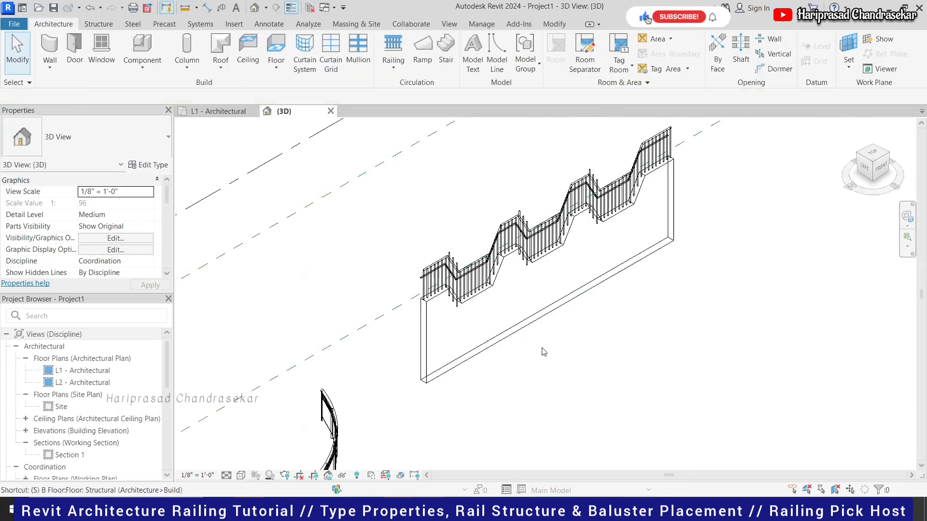
Step: Set the 3D view back to the Shaded visual style and inspect the railing along the notched wall top
{"action": "key", "text": "s"}
{"action": "key", "text": "d"}
{"action": "scroll", "coordinate": [512, 193], "scroll_direction": "up", "scroll_amount": 4}
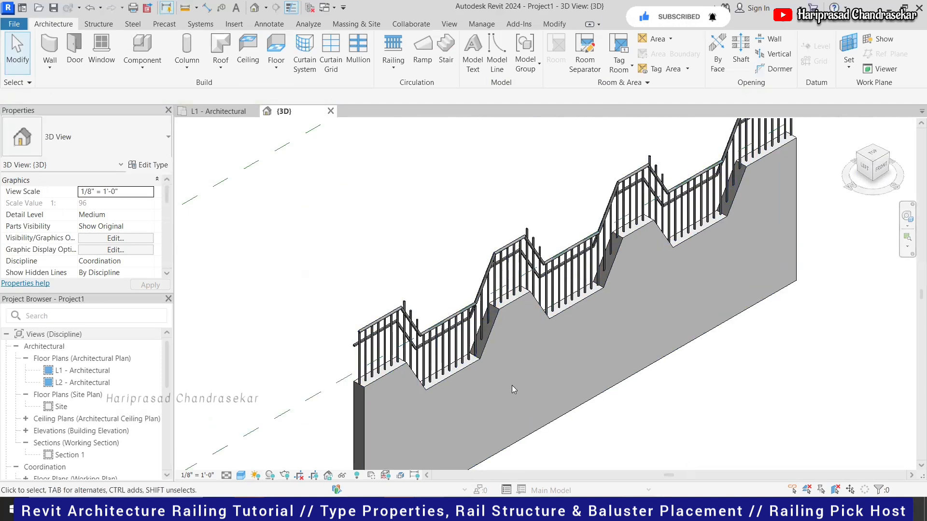
{"action": "scroll", "coordinate": [452, 310], "scroll_direction": "down", "scroll_amount": 2}
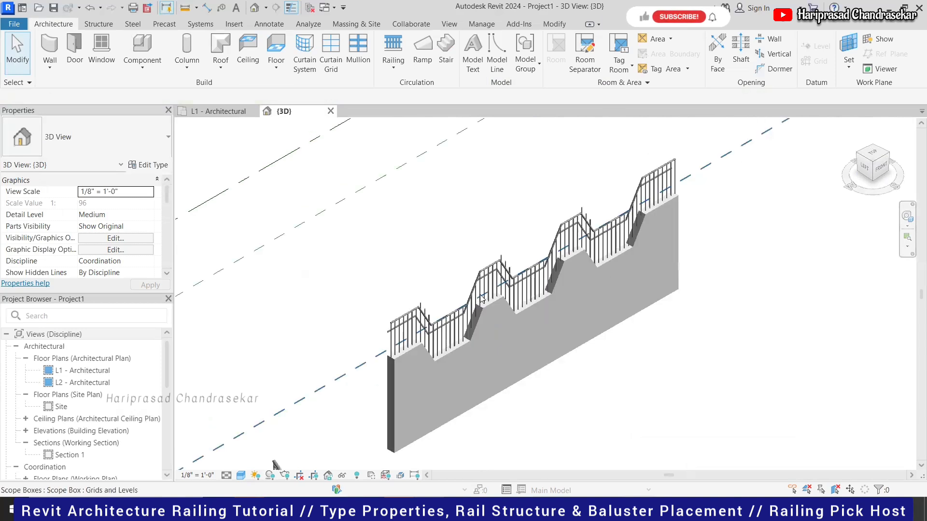
Step: Duplicate the wall-hosted railing's type as Handrail - Rectangular 2
{"action": "left_click", "coordinate": [480, 294]}
{"action": "left_click", "coordinate": [495, 274]}
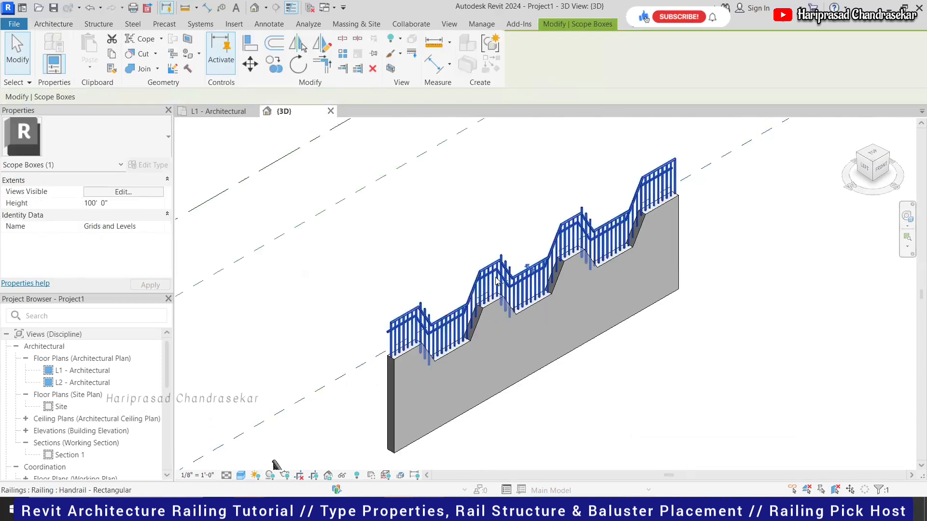
{"action": "left_click", "coordinate": [138, 153]}
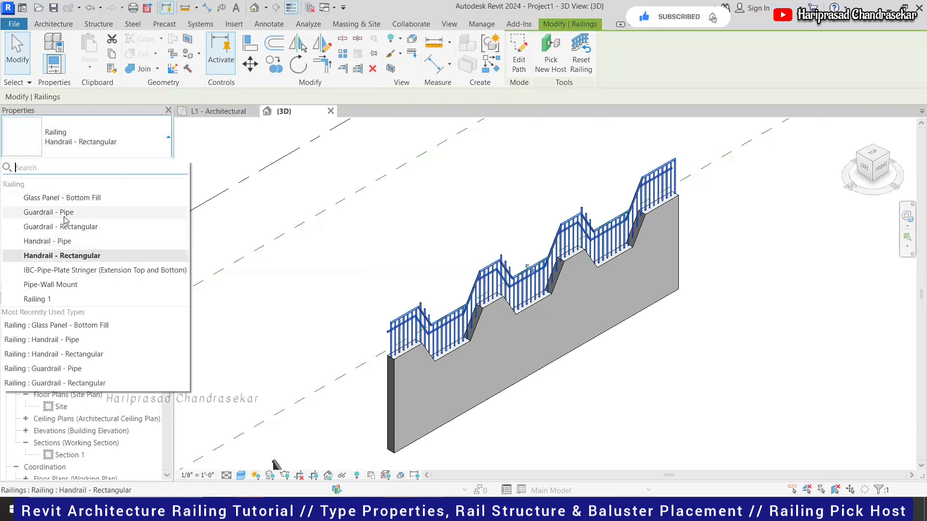
{"action": "left_click", "coordinate": [89, 256]}
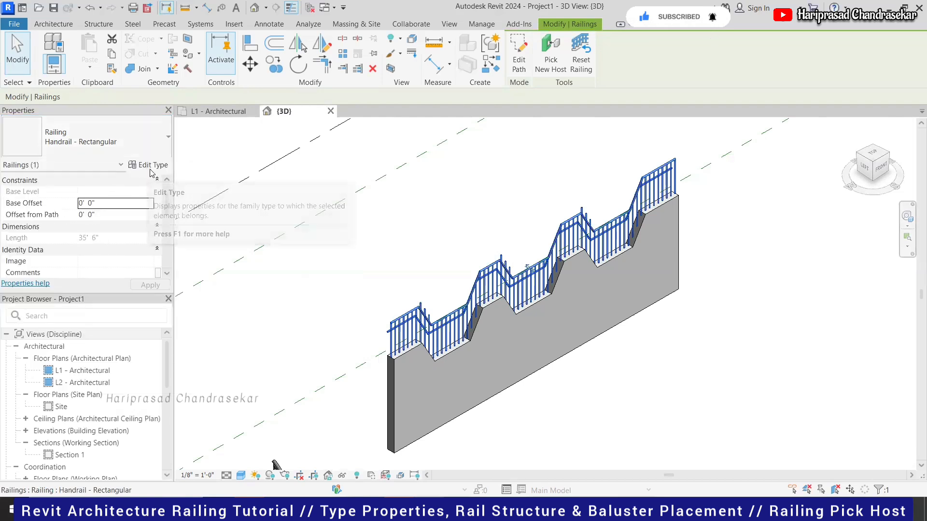
{"action": "left_click", "coordinate": [152, 168]}
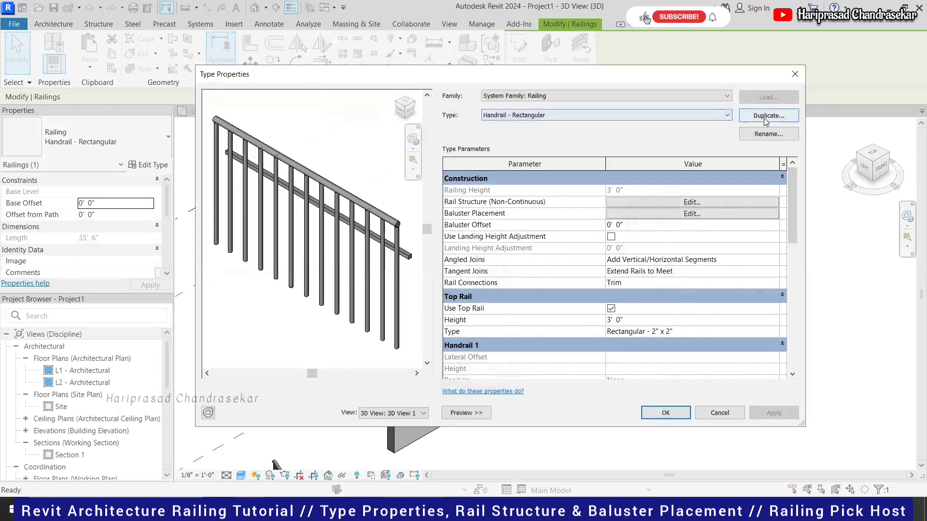
{"action": "left_click", "coordinate": [756, 118]}
{"action": "left_click", "coordinate": [510, 274]}
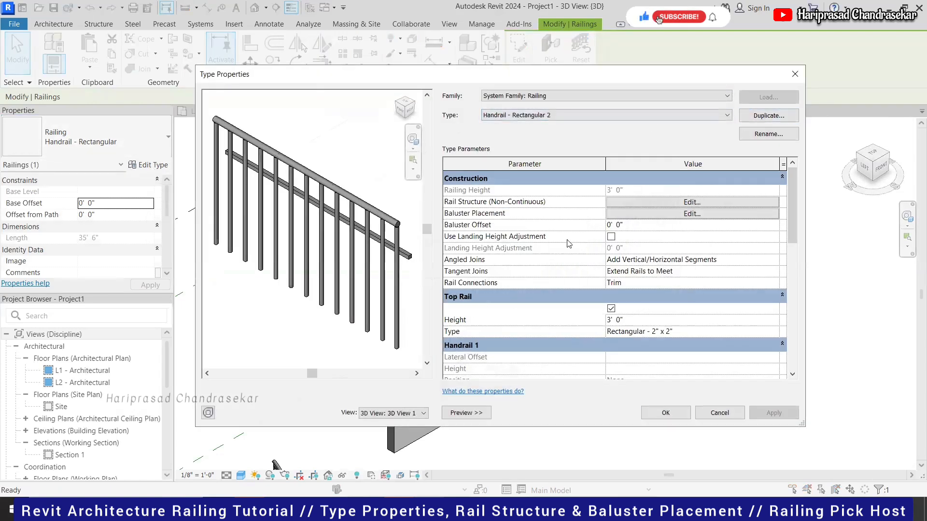
Step: Delete New Rail(1) from the non-continuous rail structure of Handrail - Rectangular 2
{"action": "left_click", "coordinate": [674, 202]}
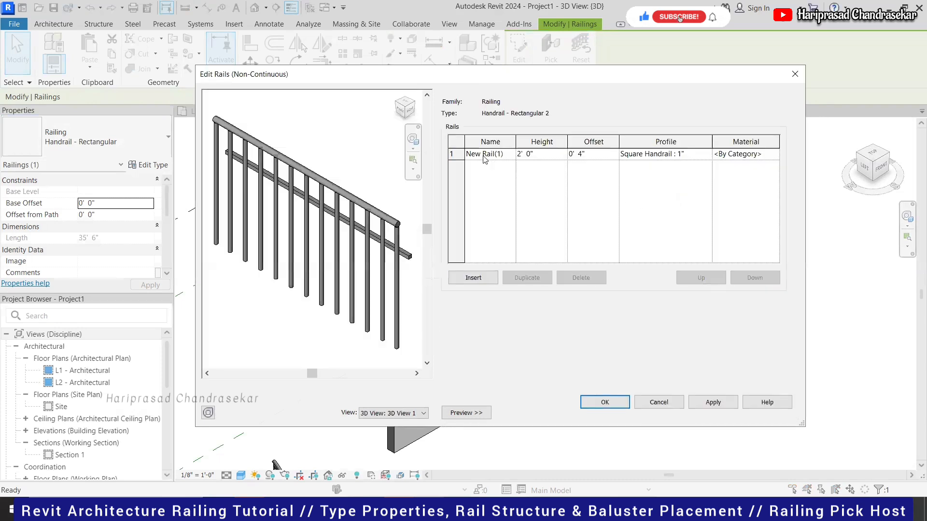
{"action": "left_click", "coordinate": [484, 158]}
{"action": "left_click", "coordinate": [581, 278]}
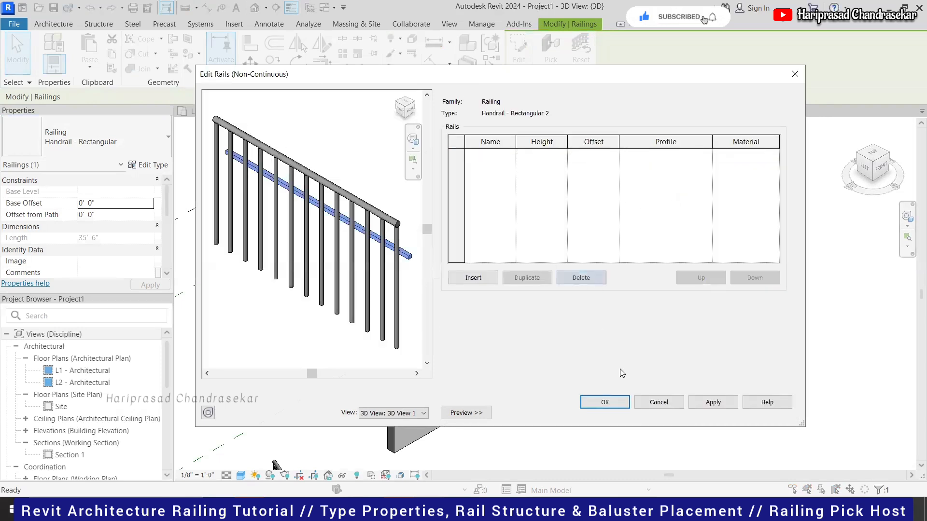
{"action": "left_click", "coordinate": [624, 399]}
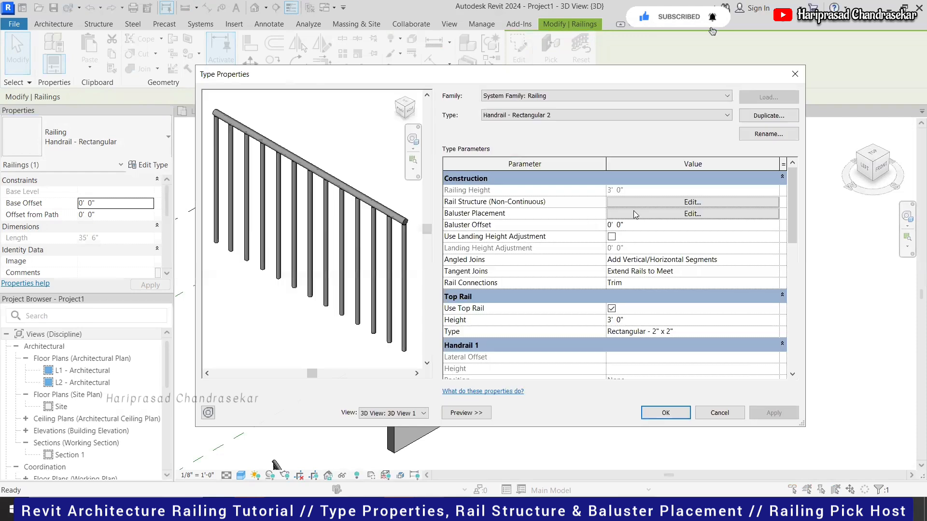
Step: Open the baluster placement of Handrail - Rectangular 2, accept it, and apply the edited type to the railing
{"action": "left_click", "coordinate": [636, 214]}
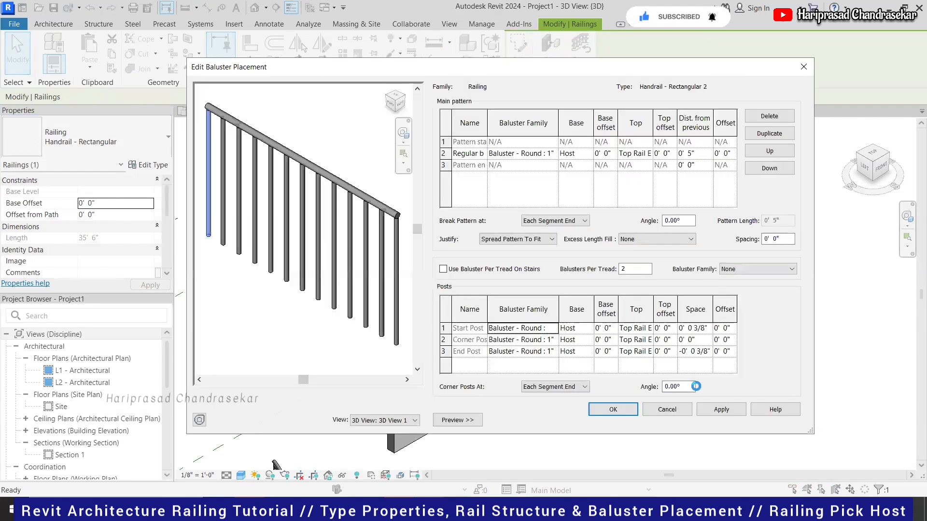
{"action": "key", "text": "Return"}
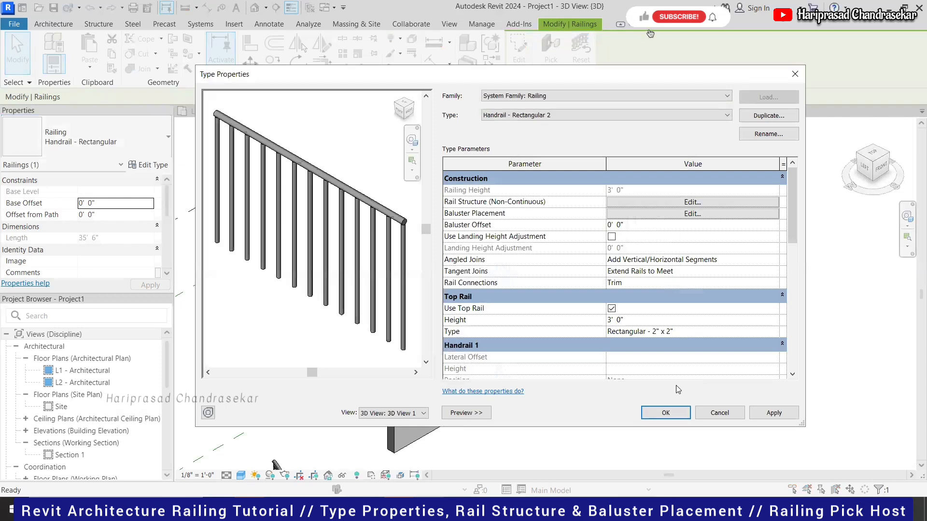
{"action": "key", "text": "Return"}
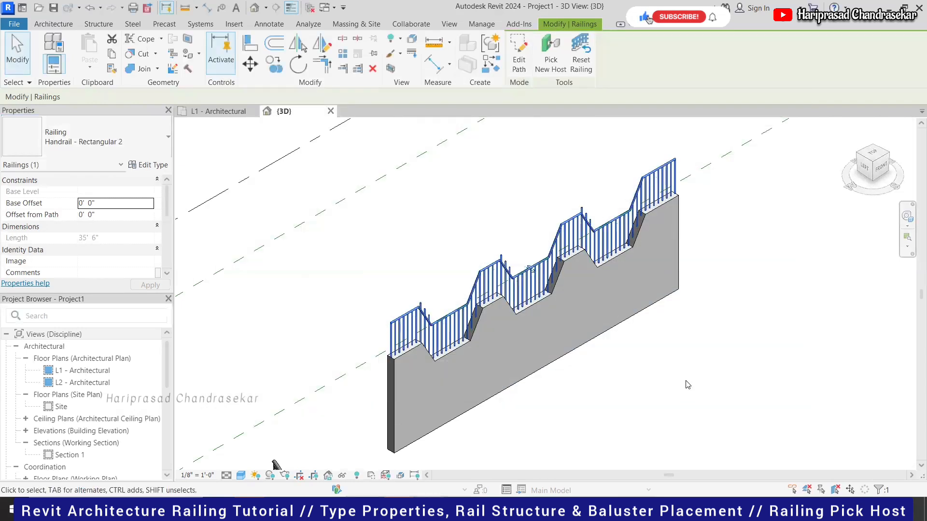
Step: Set the top rail height of Handrail - Rectangular 2 to 2' 0", accept the type change, and deselect the railing
{"action": "scroll", "coordinate": [458, 338], "scroll_direction": "up", "scroll_amount": 2}
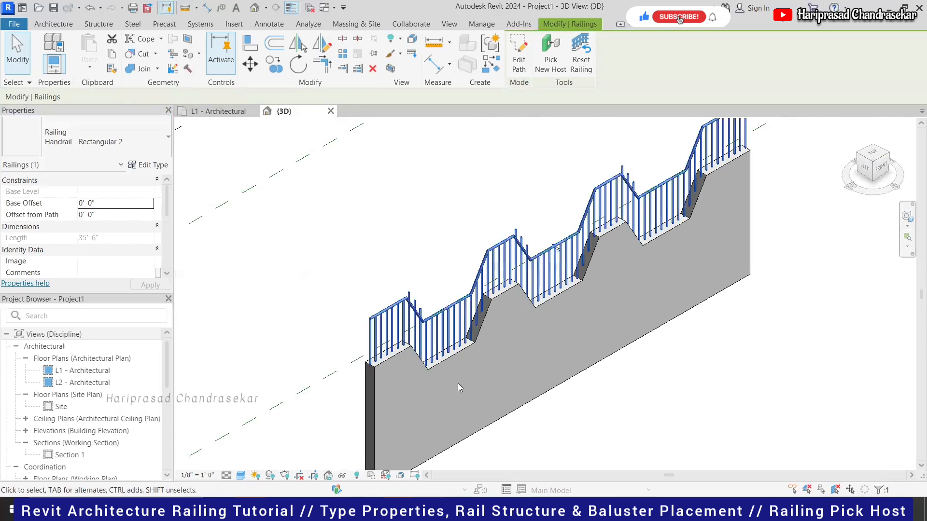
{"action": "left_click", "coordinate": [149, 165]}
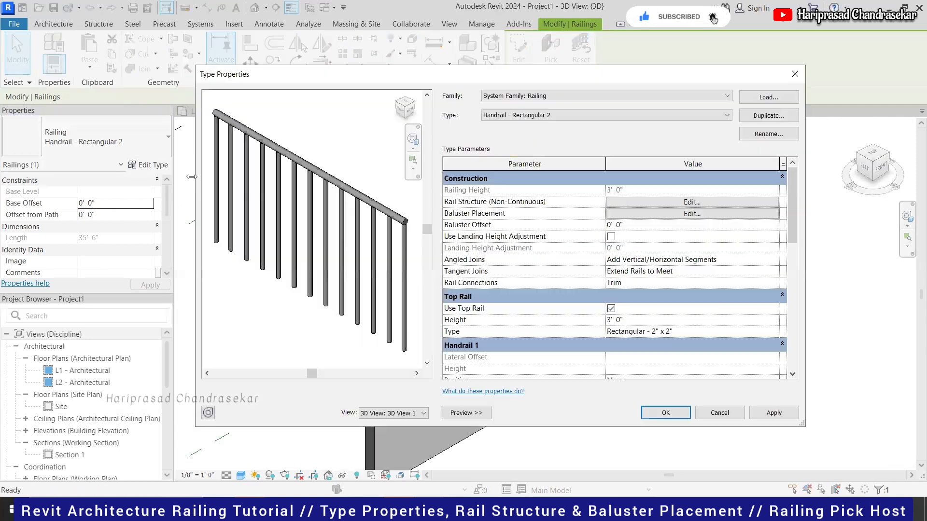
{"action": "left_click", "coordinate": [631, 214]}
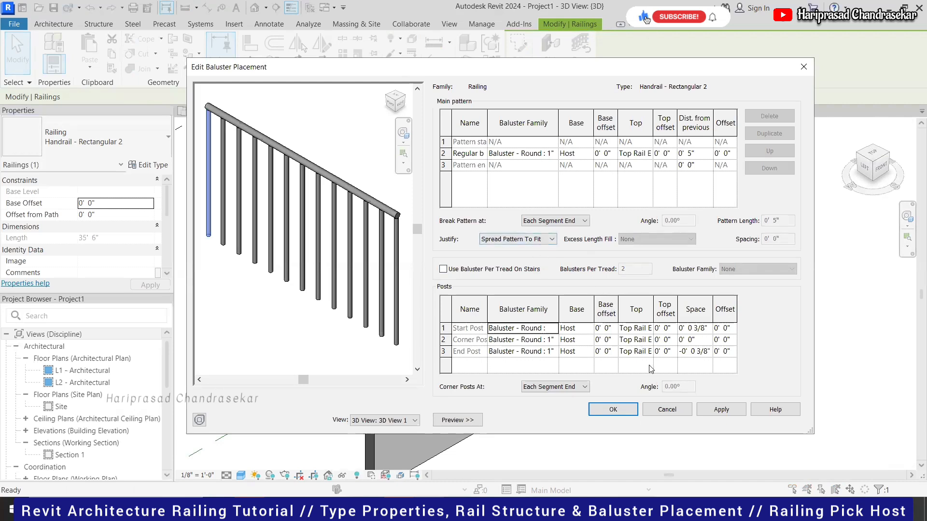
{"action": "left_click", "coordinate": [667, 409]}
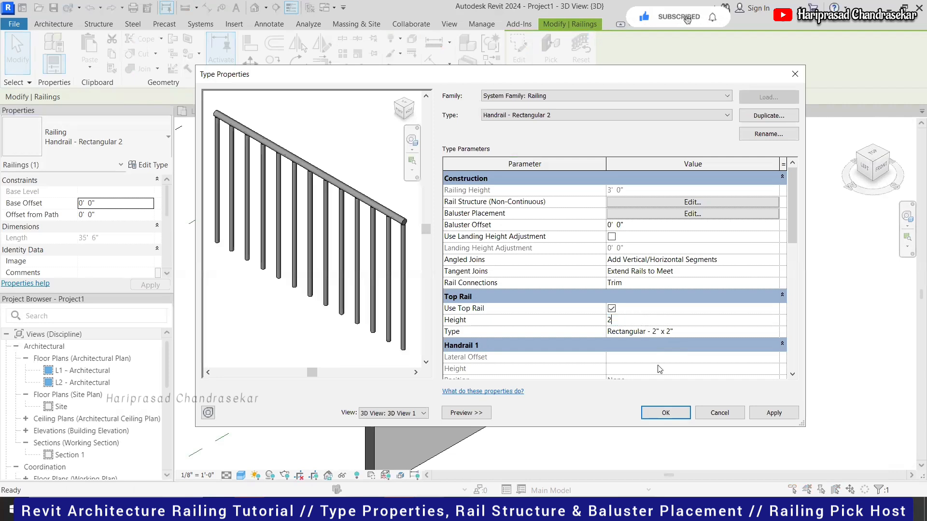
{"action": "key", "text": "Return"}
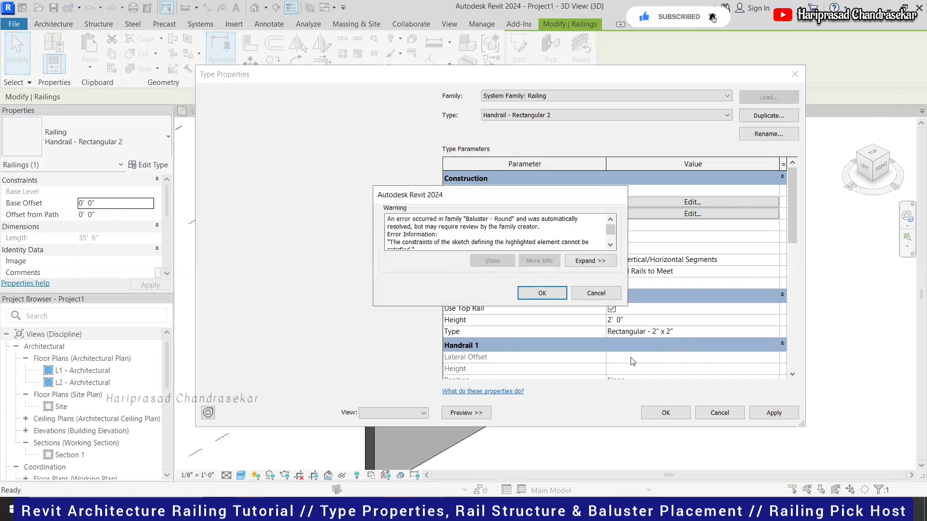
{"action": "left_click", "coordinate": [543, 293]}
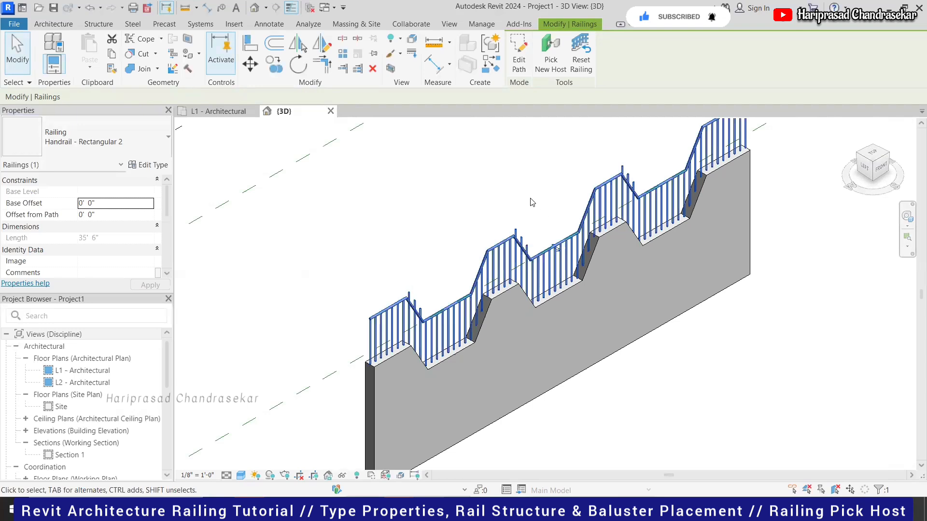
{"action": "left_click", "coordinate": [515, 215]}
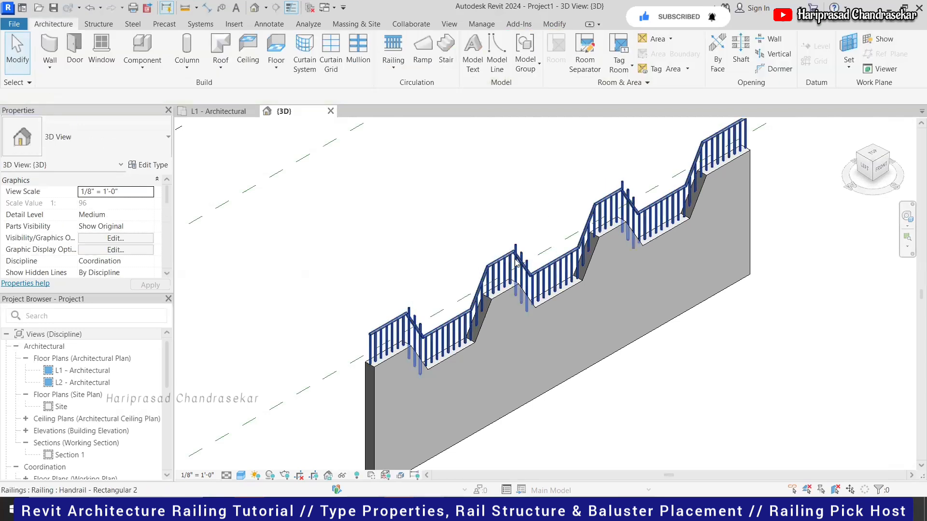
Step: Set Angled Joins to No Connector in the type properties of the wall-hosted railing and apply the change
{"action": "scroll", "coordinate": [369, 375], "scroll_direction": "up", "scroll_amount": 4}
{"action": "scroll", "coordinate": [369, 375], "scroll_direction": "up", "scroll_amount": 2}
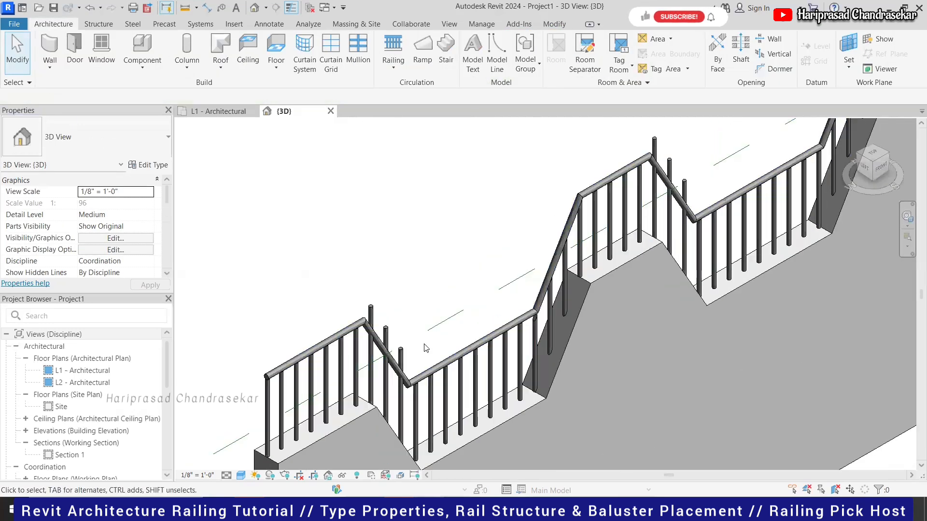
{"action": "left_click", "coordinate": [396, 323]}
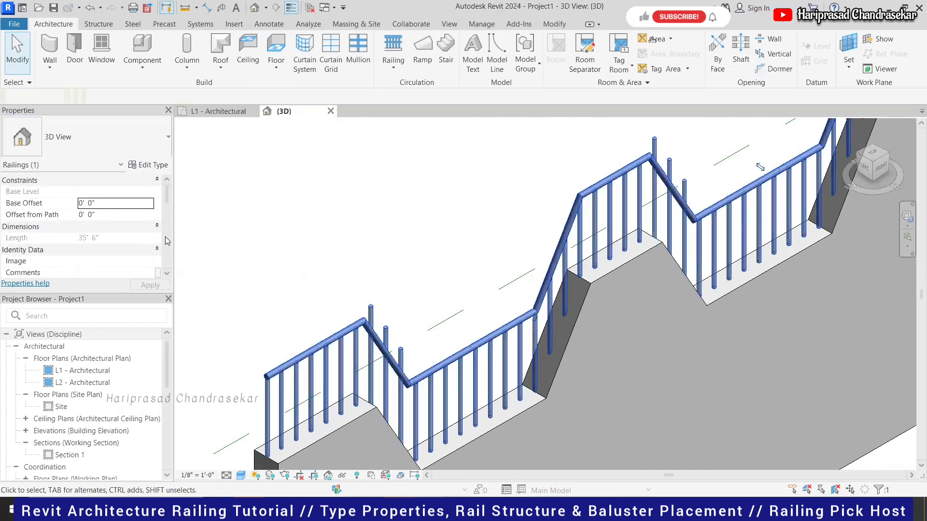
{"action": "left_click", "coordinate": [152, 166]}
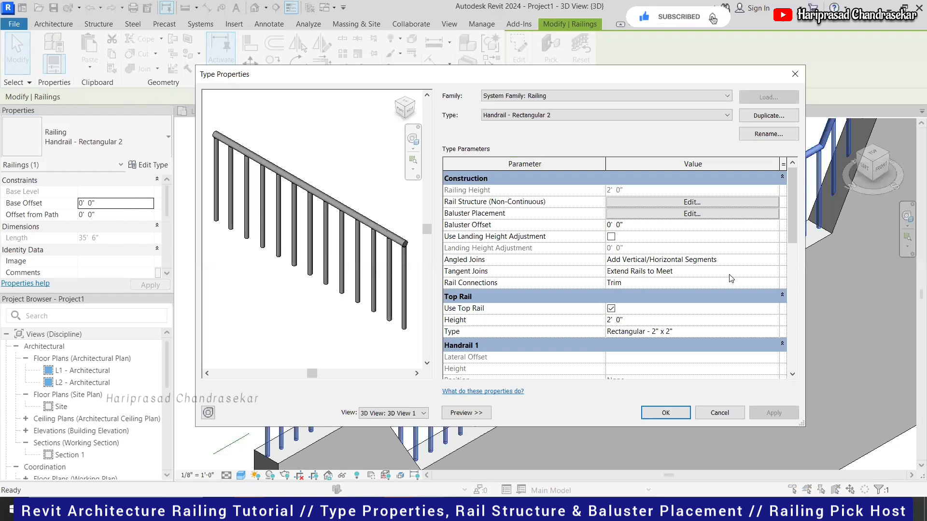
{"action": "left_click", "coordinate": [752, 272]}
{"action": "left_click", "coordinate": [773, 273]}
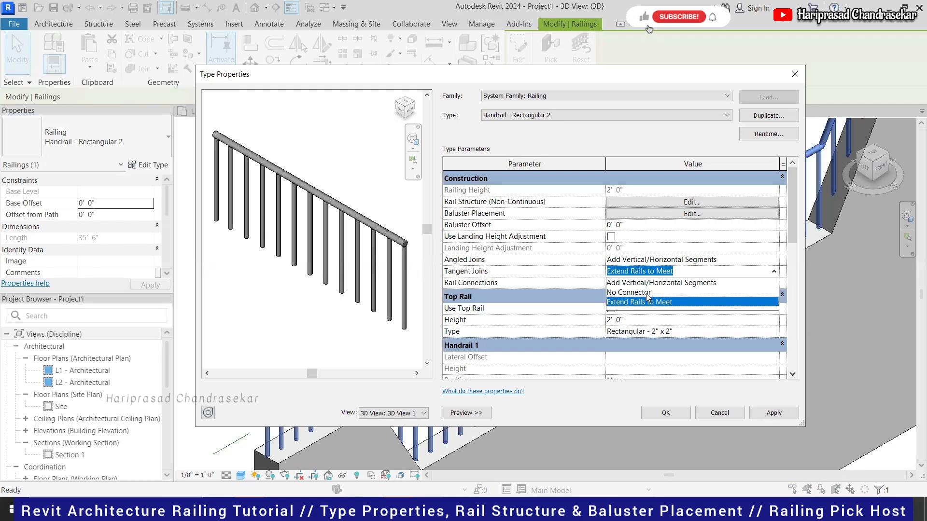
{"action": "left_click", "coordinate": [785, 262]}
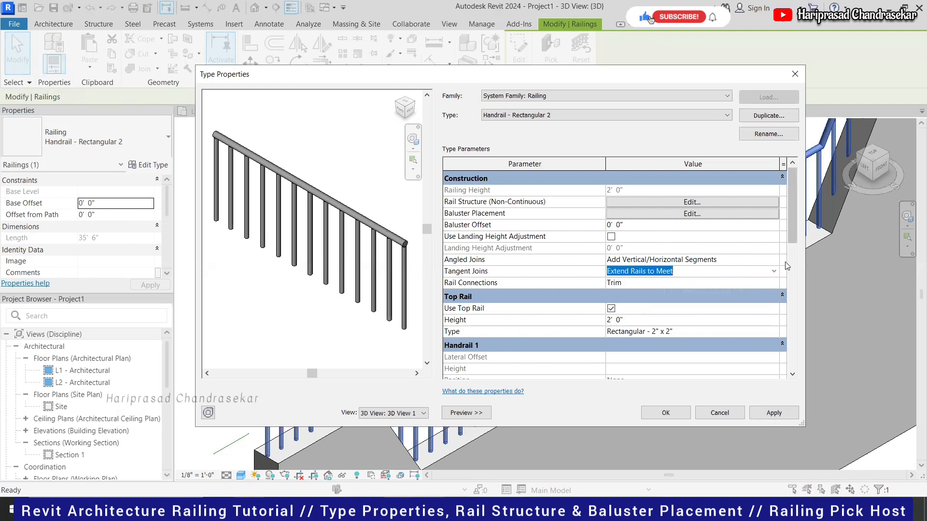
{"action": "left_click", "coordinate": [775, 261]}
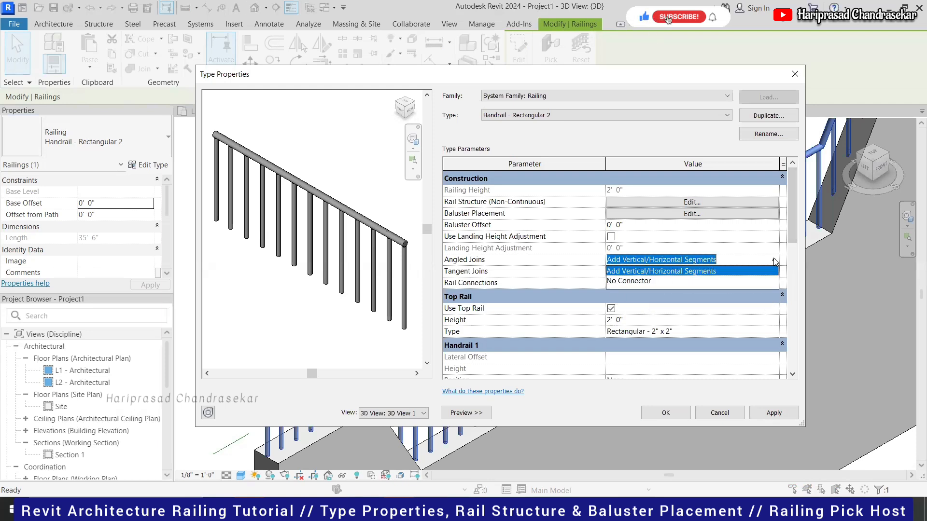
{"action": "left_click", "coordinate": [657, 282]}
{"action": "left_click", "coordinate": [773, 413]}
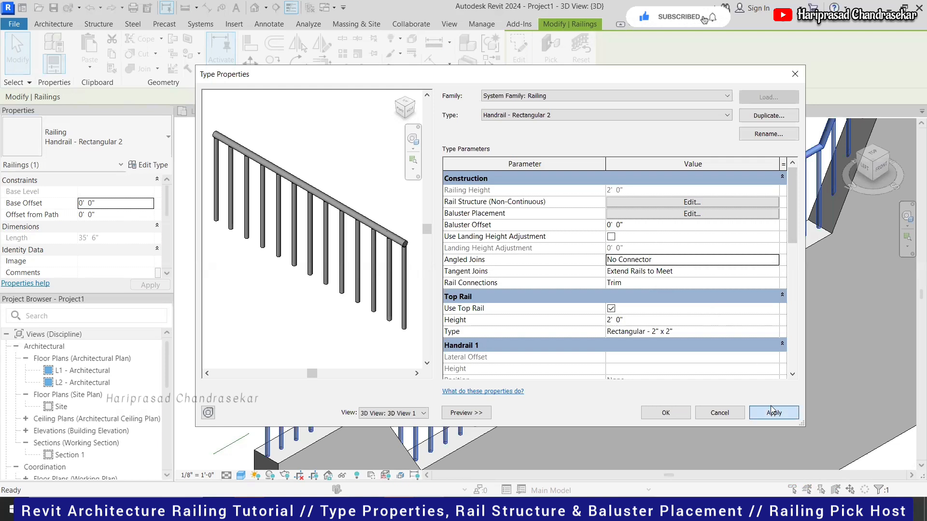
{"action": "key", "text": "Return"}
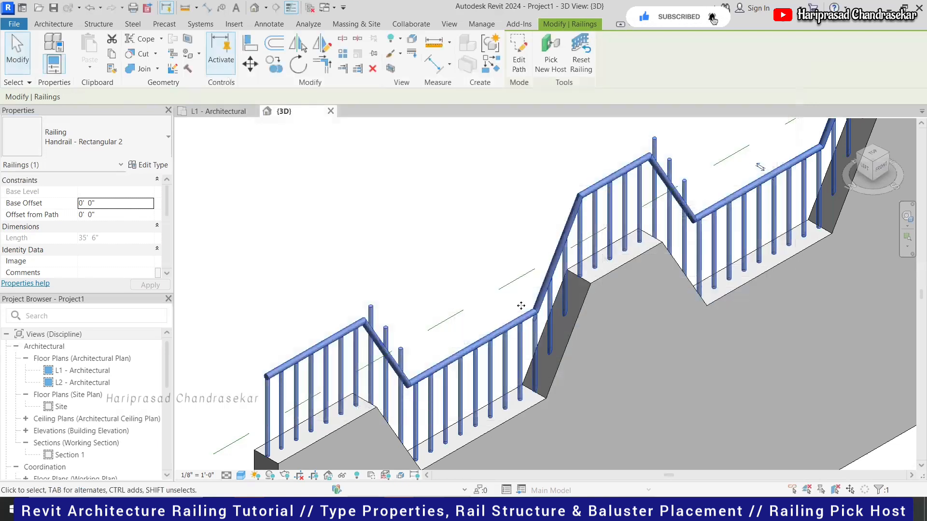
Step: Check the baluster placement of Handrail - Rectangular 2 without changing it, and set the type's Tangent Joins to No Connector
{"action": "left_click", "coordinate": [148, 166]}
{"action": "left_click", "coordinate": [699, 215]}
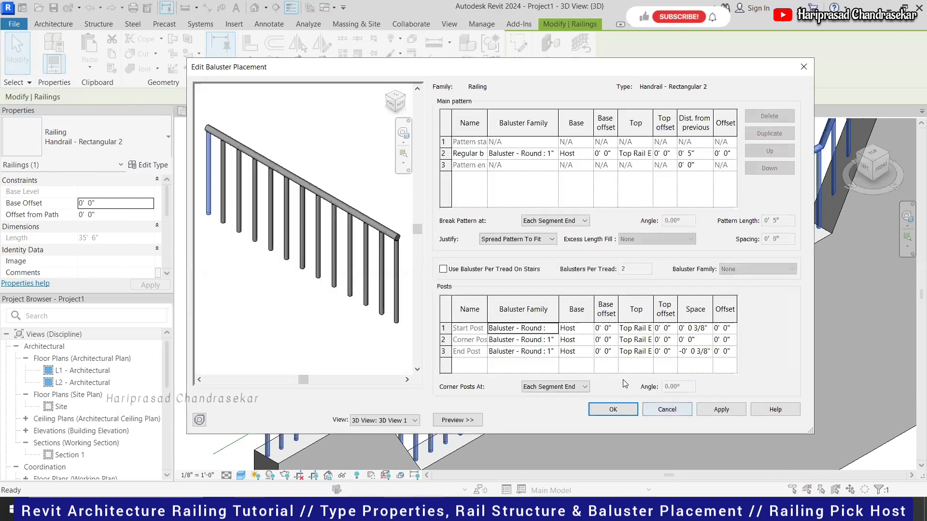
{"action": "left_click", "coordinate": [667, 409]}
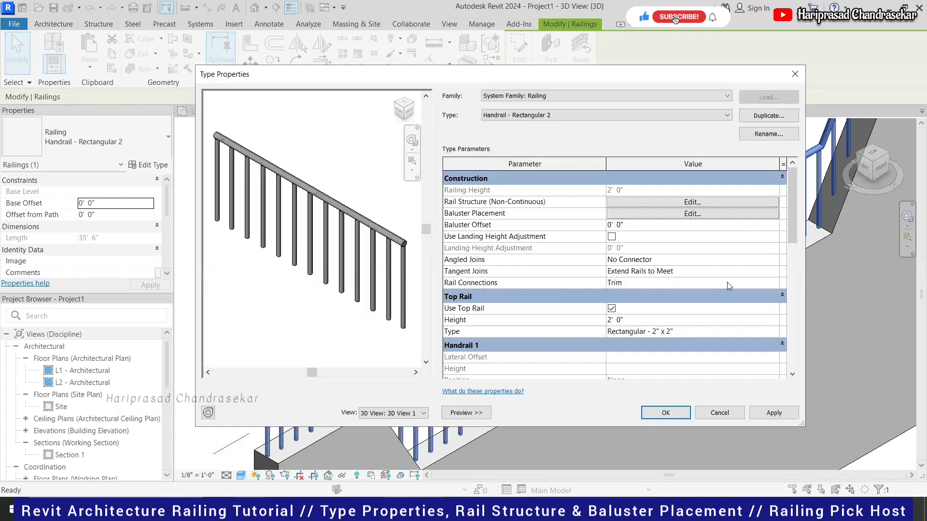
{"action": "left_click", "coordinate": [775, 272]}
{"action": "left_click", "coordinate": [775, 271]}
{"action": "left_click", "coordinate": [775, 272]}
{"action": "left_click", "coordinate": [776, 273]}
{"action": "left_click", "coordinate": [655, 293]}
Step: Set Rail Connections of the railing type to Weld and apply the type changes to the railing
{"action": "left_click", "coordinate": [738, 283]}
{"action": "left_click", "coordinate": [774, 285]}
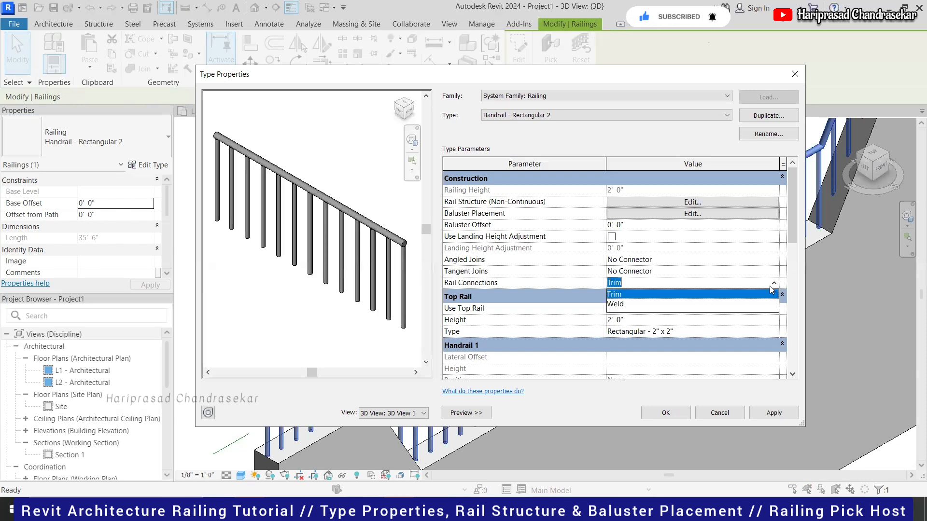
{"action": "left_click", "coordinate": [666, 305]}
{"action": "left_click", "coordinate": [778, 416]}
{"action": "left_click", "coordinate": [668, 414]}
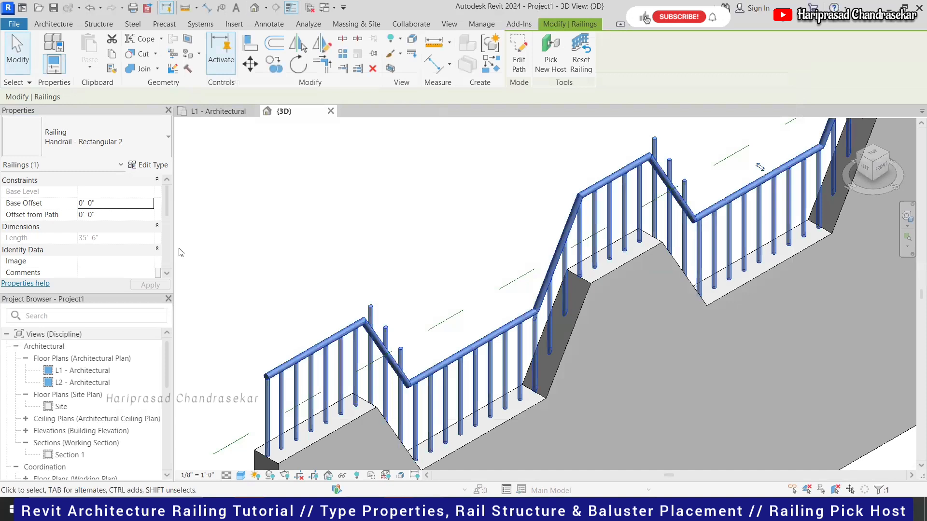
Step: Review the type parameters of Handrail - Rectangular 2 and open its baluster placement settings
{"action": "left_click", "coordinate": [152, 165]}
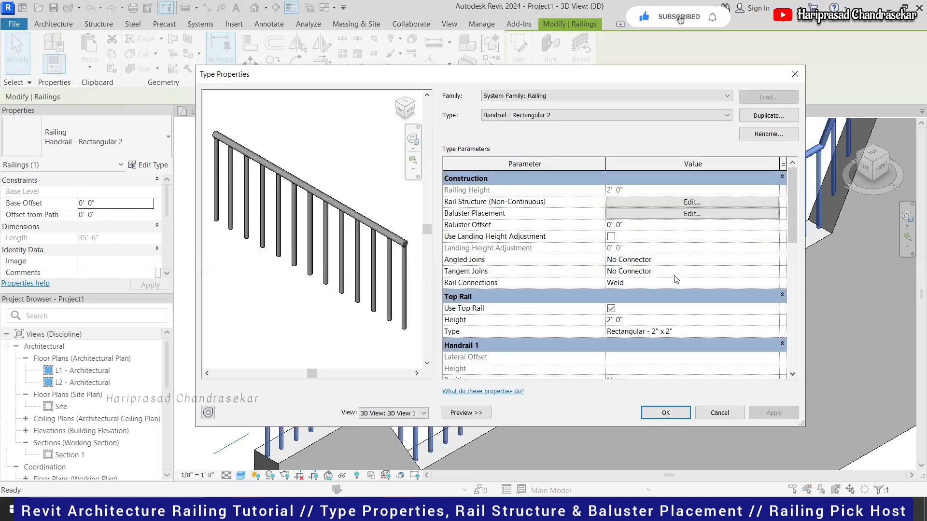
{"action": "scroll", "coordinate": [703, 267], "scroll_direction": "down", "scroll_amount": 5}
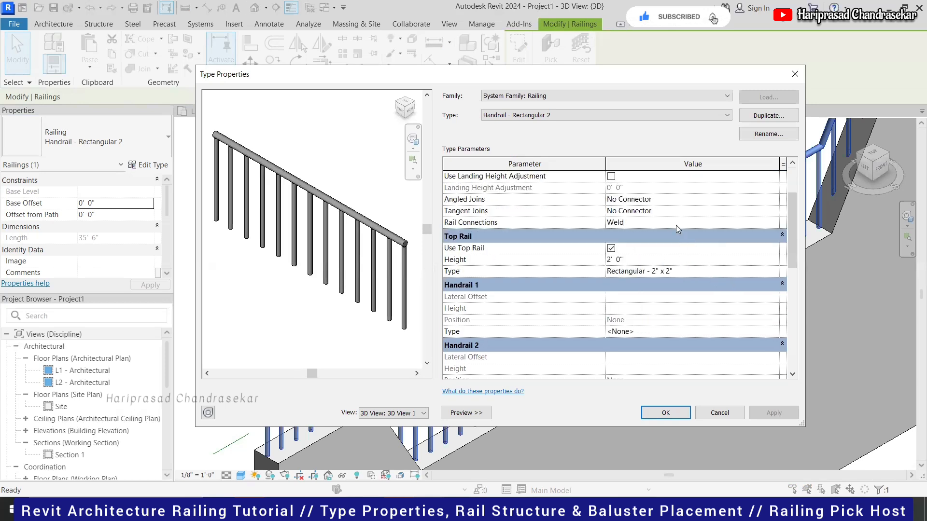
{"action": "scroll", "coordinate": [672, 267], "scroll_direction": "down", "scroll_amount": 4}
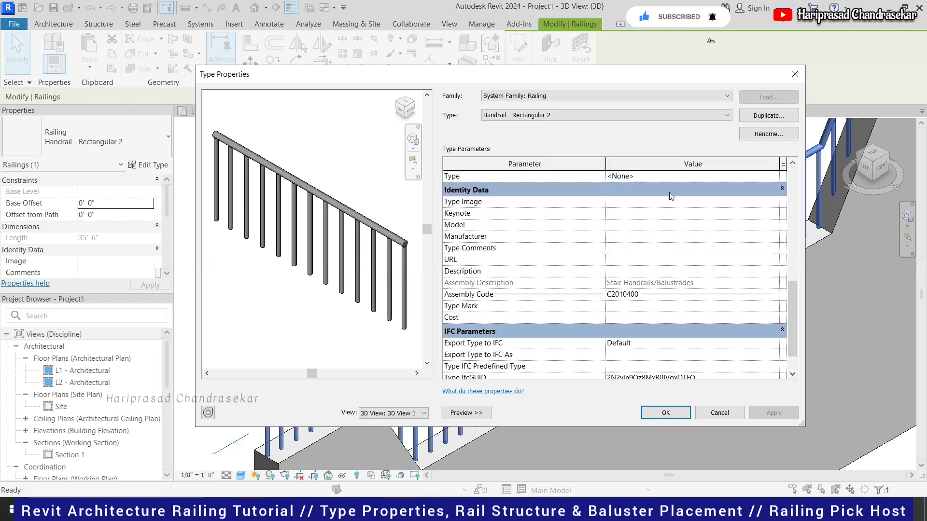
{"action": "scroll", "coordinate": [679, 202], "scroll_direction": "up", "scroll_amount": 4}
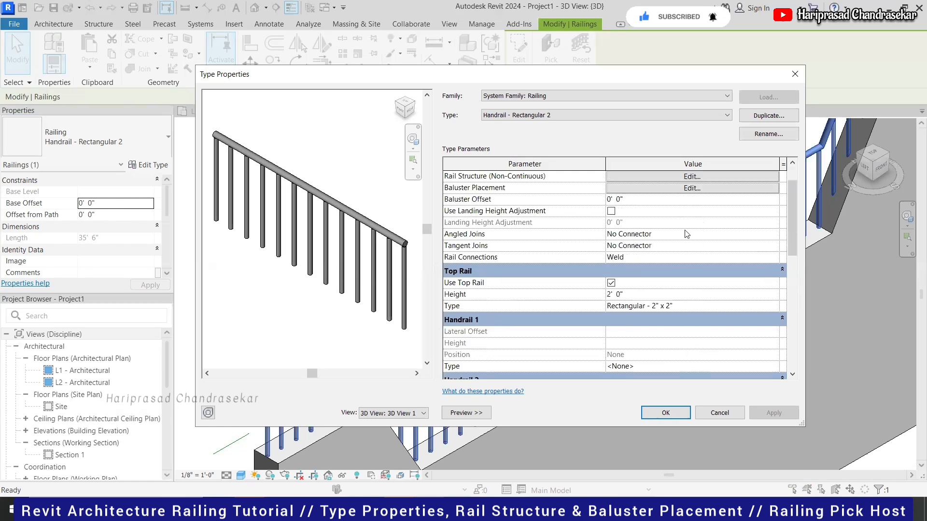
{"action": "left_click", "coordinate": [684, 193]}
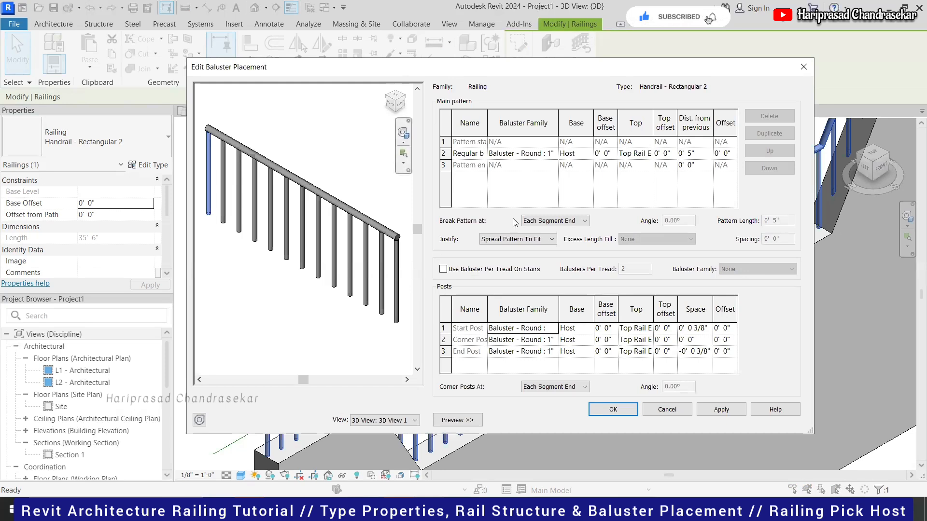
Step: Set the main baluster pattern's justification to Center and its excess length fill to Truncate Pattern
{"action": "left_click", "coordinate": [531, 153]}
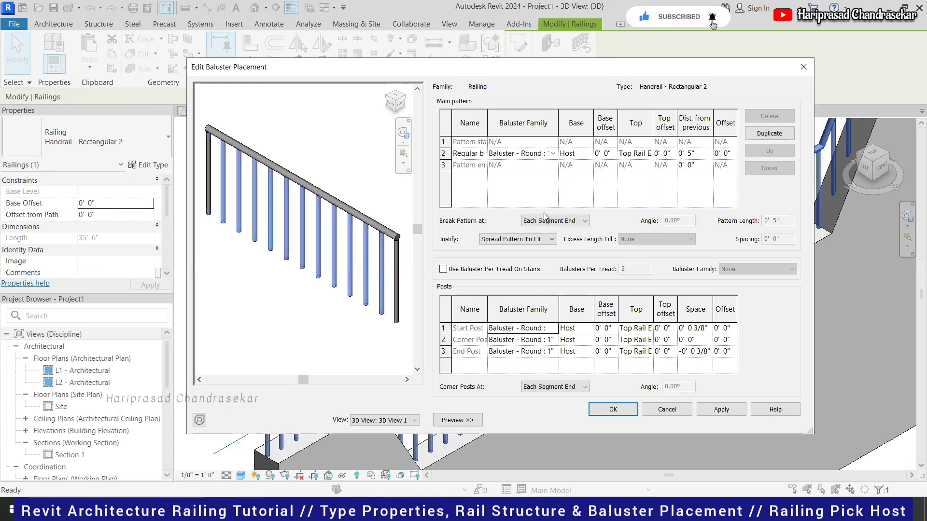
{"action": "left_click", "coordinate": [535, 240]}
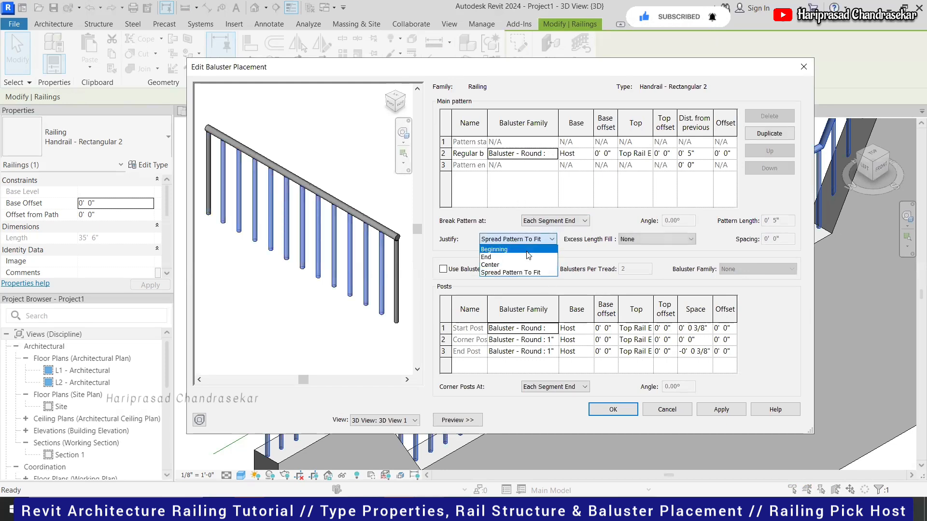
{"action": "left_click", "coordinate": [517, 265]}
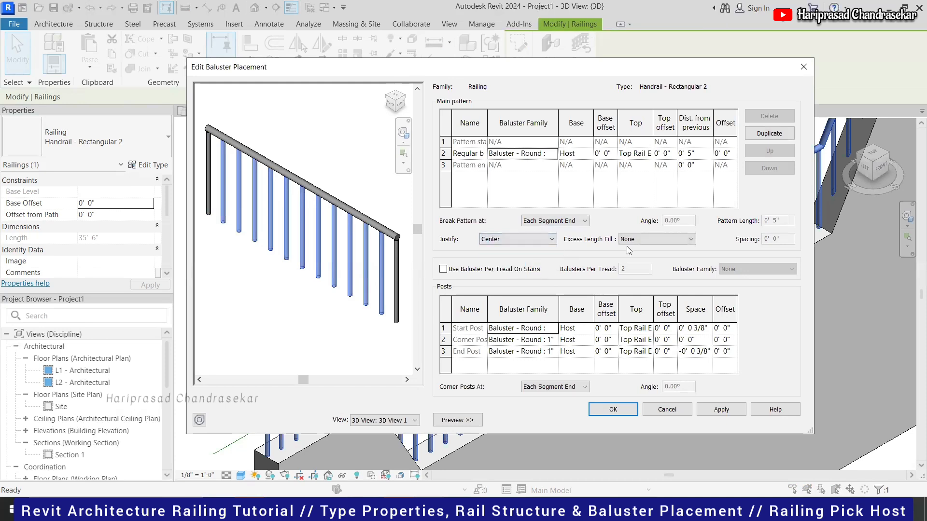
{"action": "left_click", "coordinate": [668, 240]}
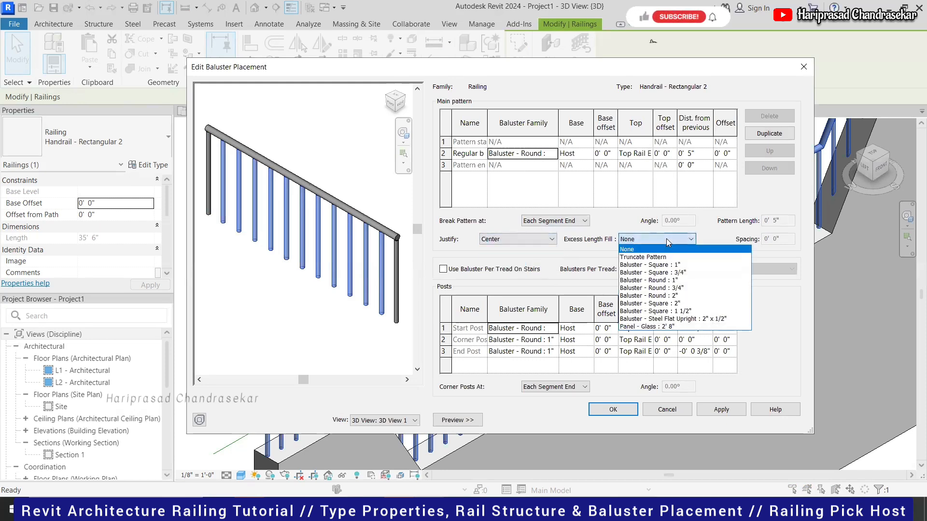
{"action": "left_click", "coordinate": [644, 257]}
Step: Set the main pattern's justification to Spread Pattern To Fit, apply the baluster placement, and close the type properties
{"action": "left_click", "coordinate": [543, 239]}
{"action": "left_click", "coordinate": [517, 272]}
{"action": "left_click", "coordinate": [732, 409]}
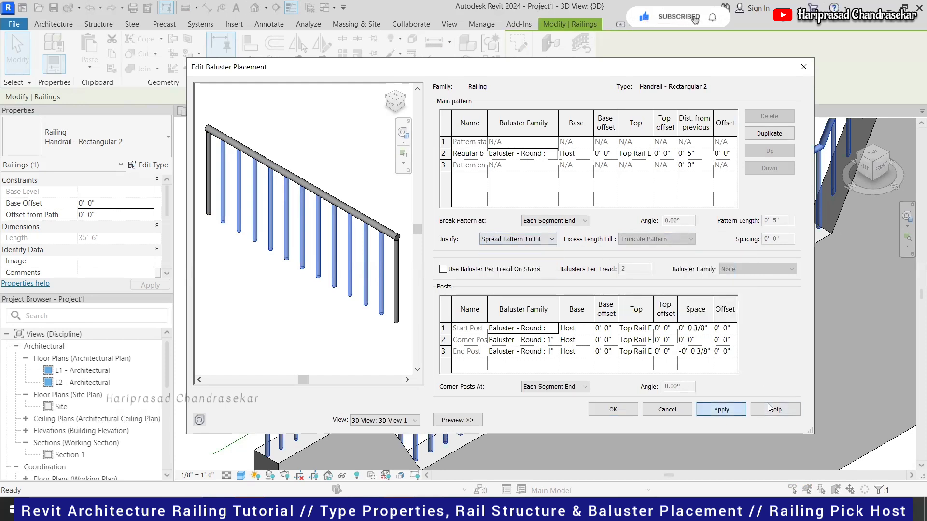
{"action": "key", "text": "Escape"}
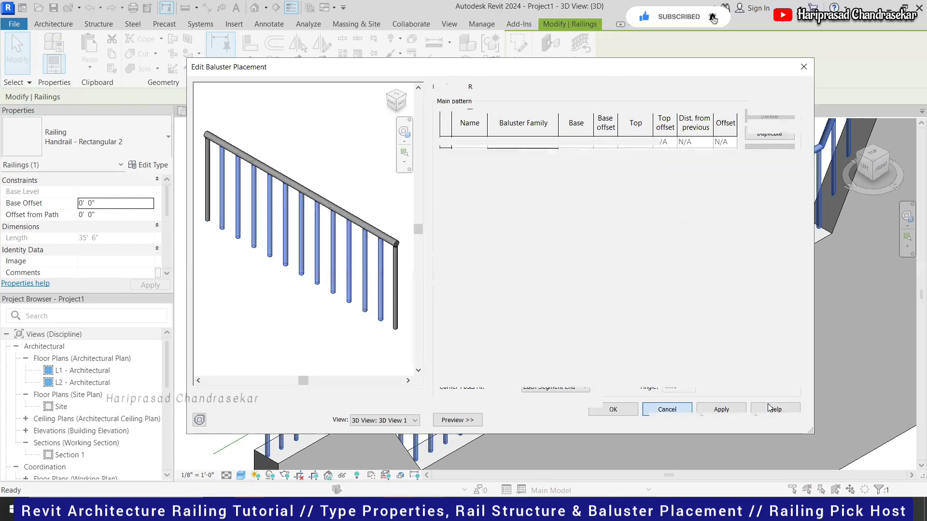
{"action": "key", "text": "Return"}
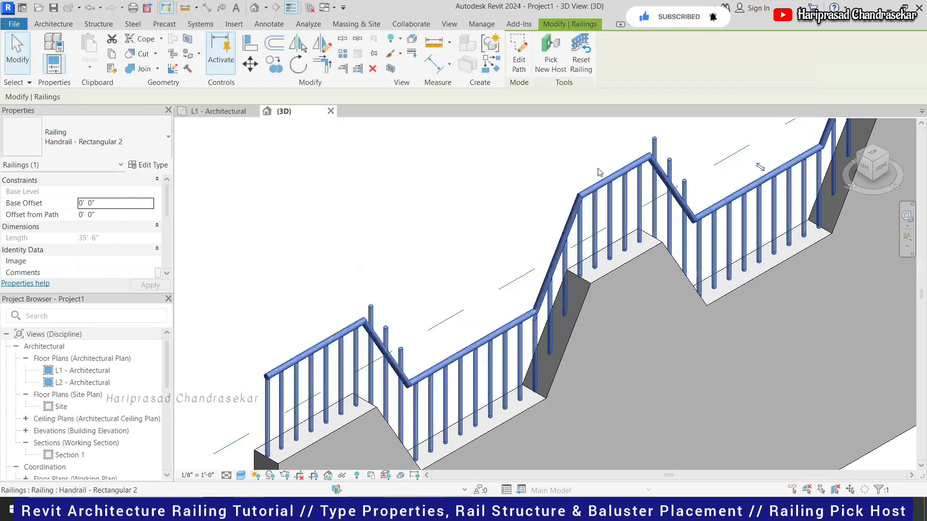
Step: Open the baluster placement settings of the selected railing's type and check the Break Pattern options of the main pattern
{"action": "left_click", "coordinate": [145, 165]}
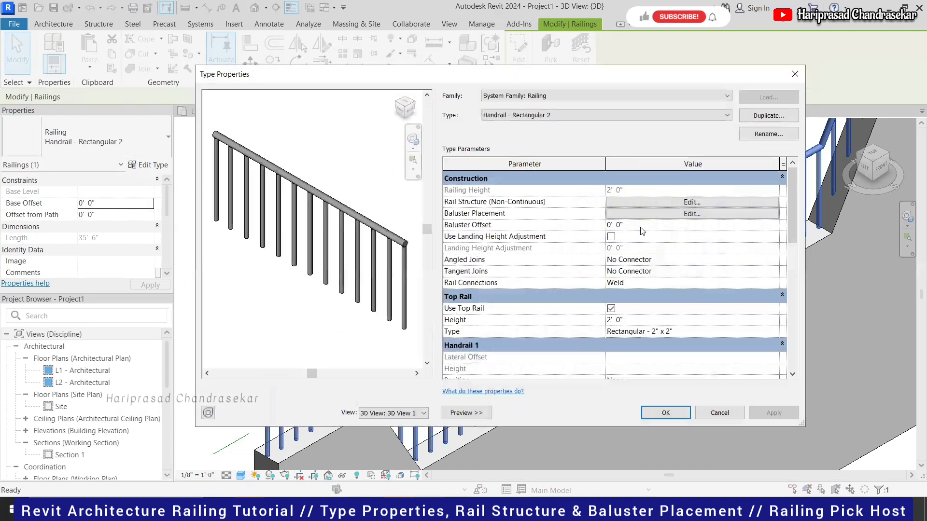
{"action": "left_click", "coordinate": [673, 214]}
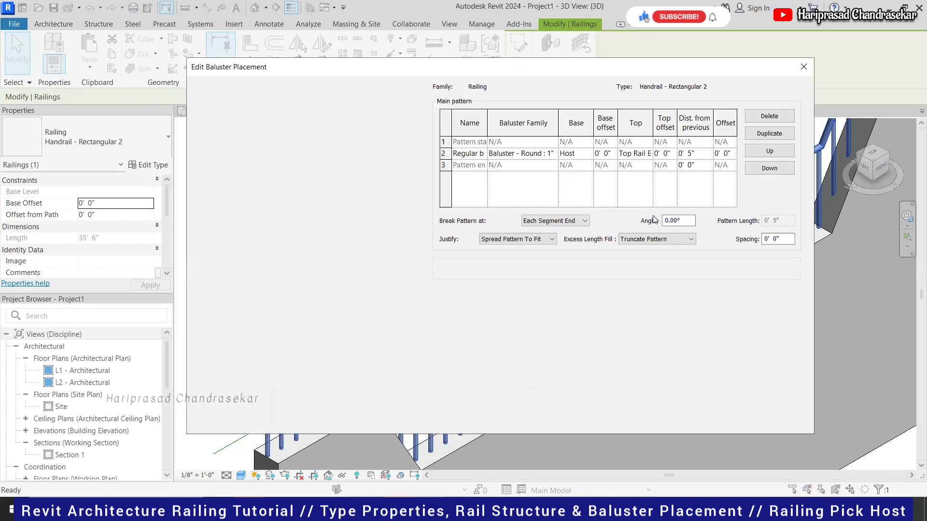
{"action": "left_click", "coordinate": [528, 221]}
{"action": "left_click", "coordinate": [511, 240]}
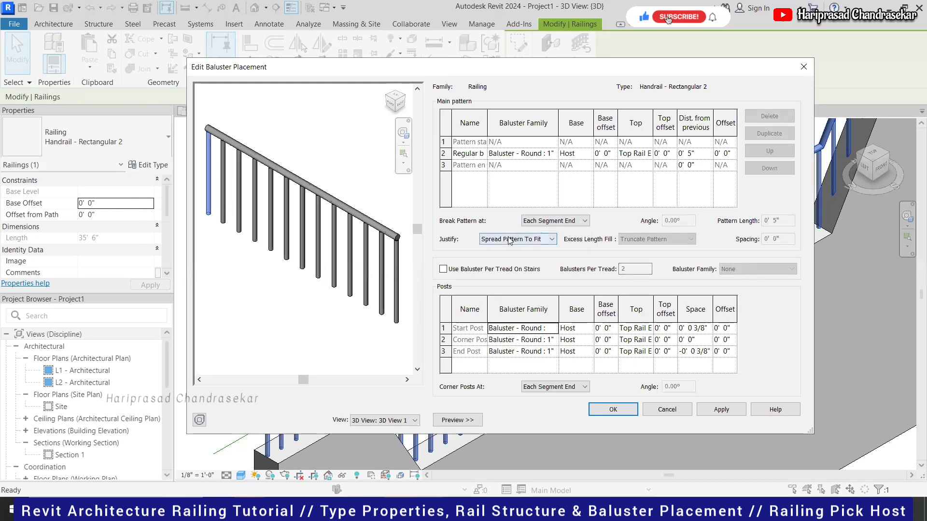
{"action": "left_click", "coordinate": [548, 222]}
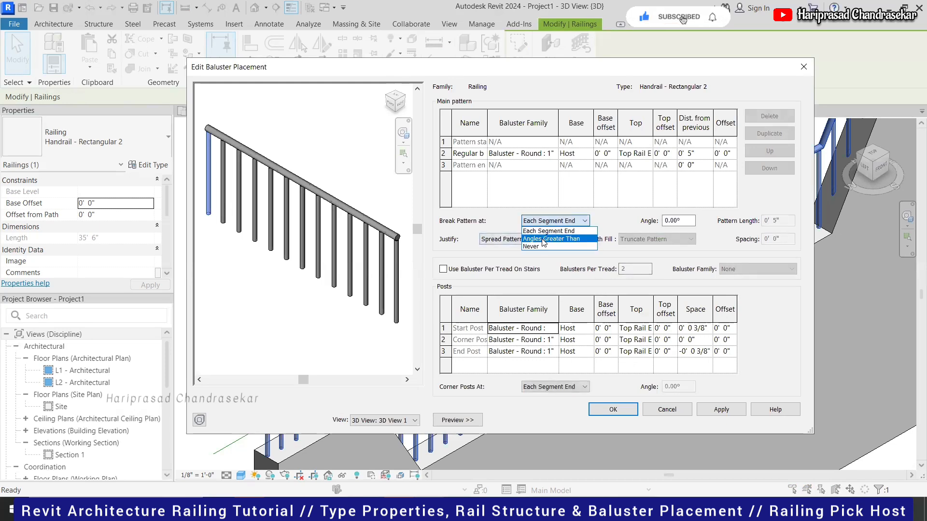
{"action": "left_click", "coordinate": [501, 233]}
Step: Set the main pattern's justification to Center with excess length fill Truncate Pattern, and apply the changes to the railing type
{"action": "left_click", "coordinate": [504, 239]}
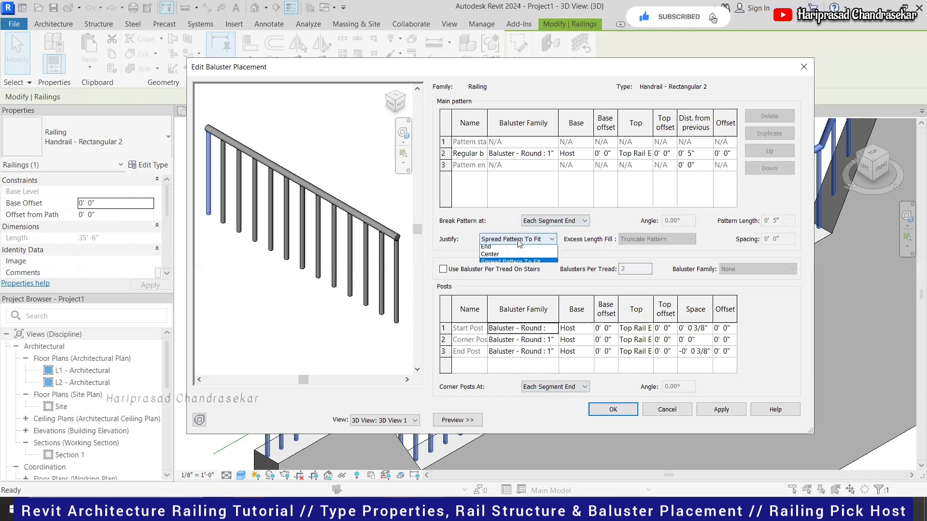
{"action": "left_click", "coordinate": [512, 265]}
{"action": "left_click", "coordinate": [658, 240]}
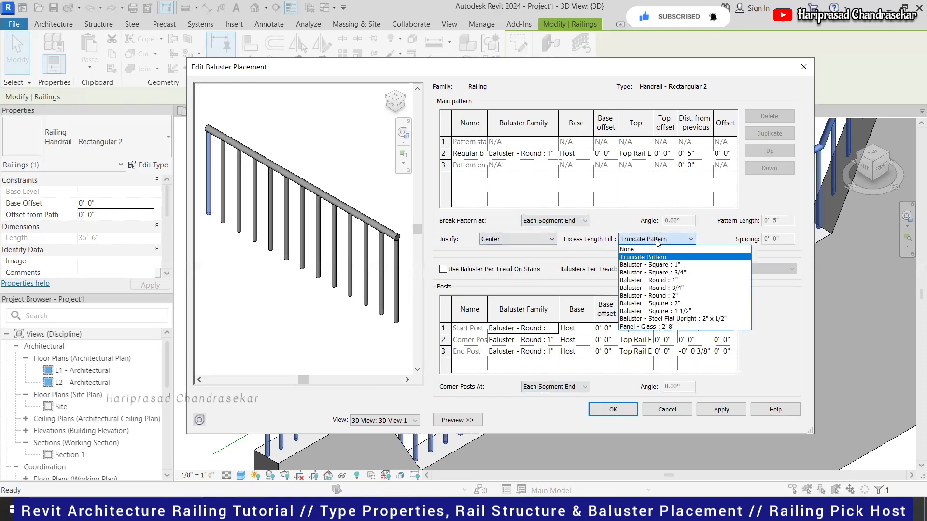
{"action": "left_click", "coordinate": [657, 240]}
{"action": "key", "text": "Return"}
{"action": "key", "text": "Left"}
{"action": "key", "text": "Left"}
{"action": "key", "text": "Return"}
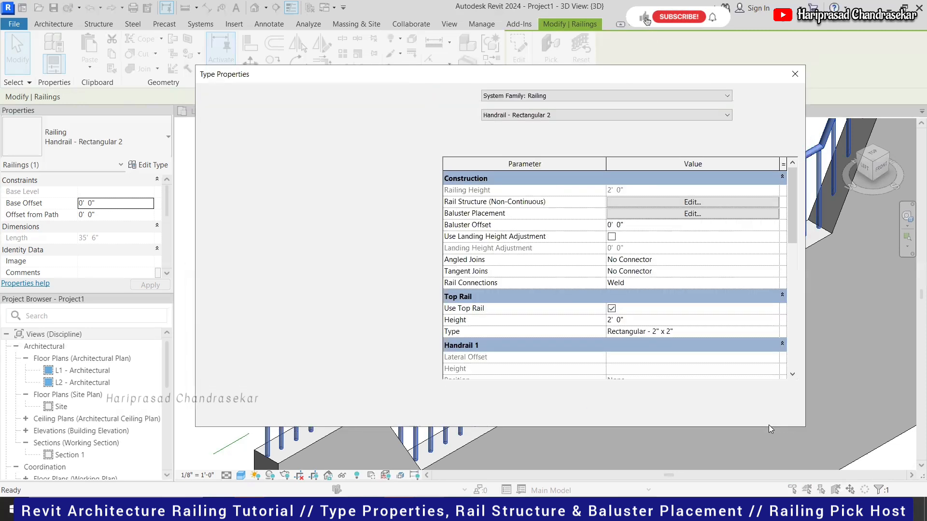
{"action": "key", "text": "Return"}
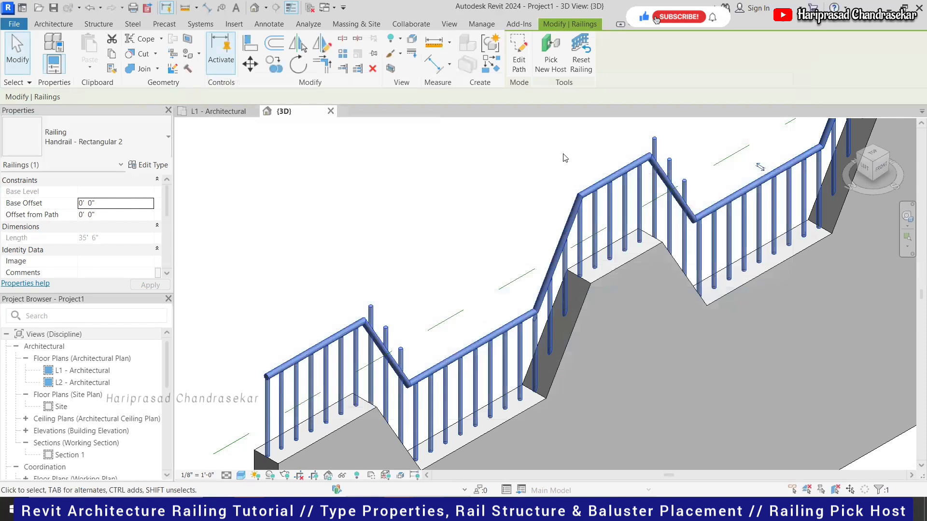
{"action": "left_click", "coordinate": [564, 174]}
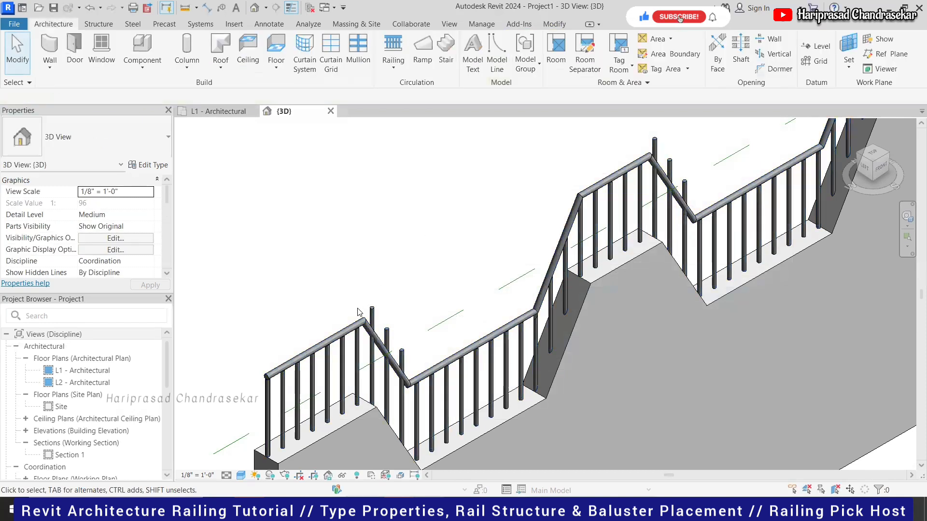
Step: Inspect the wall railing's balusters, reopen its type's baluster placement settings, and check the corner post's Base and Top options
{"action": "scroll", "coordinate": [360, 290], "scroll_direction": "down", "scroll_amount": 2}
{"action": "scroll", "coordinate": [419, 244], "scroll_direction": "down", "scroll_amount": 2}
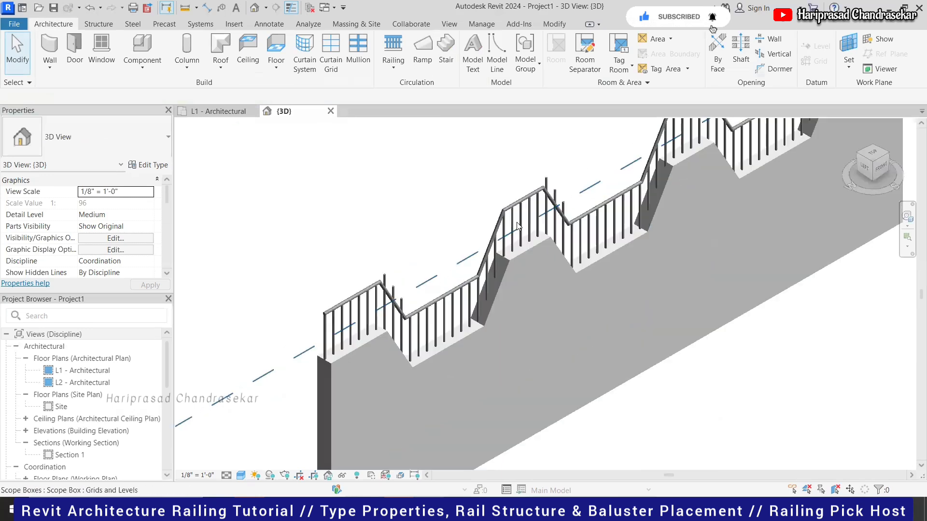
{"action": "scroll", "coordinate": [522, 223], "scroll_direction": "up", "scroll_amount": 4}
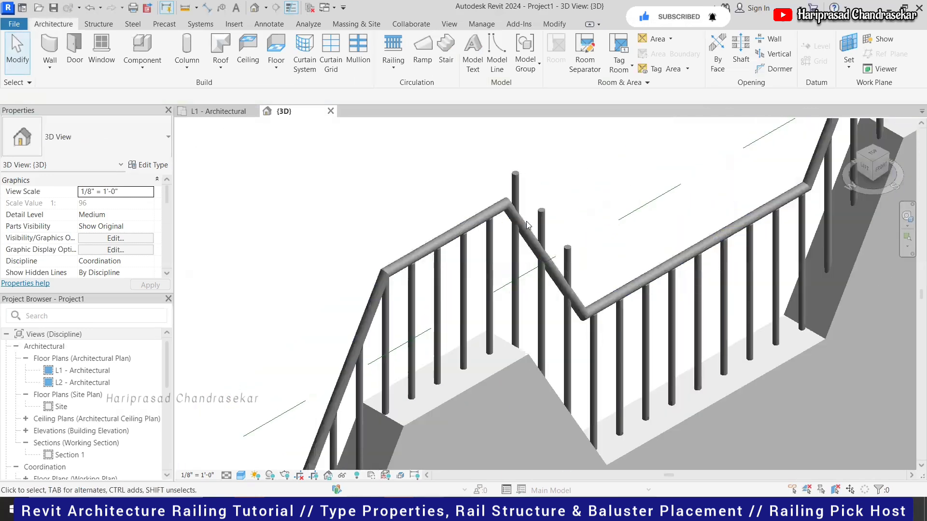
{"action": "scroll", "coordinate": [406, 308], "scroll_direction": "down", "scroll_amount": 4}
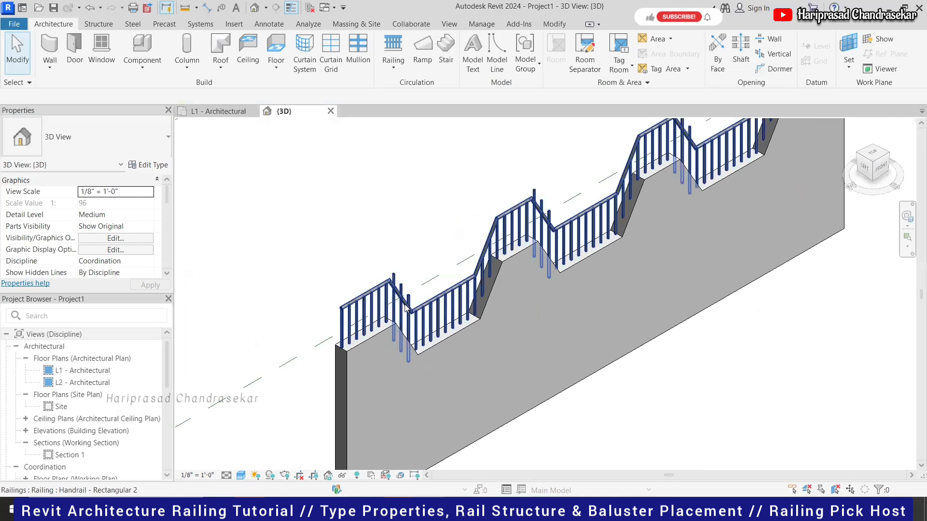
{"action": "left_click", "coordinate": [406, 308]}
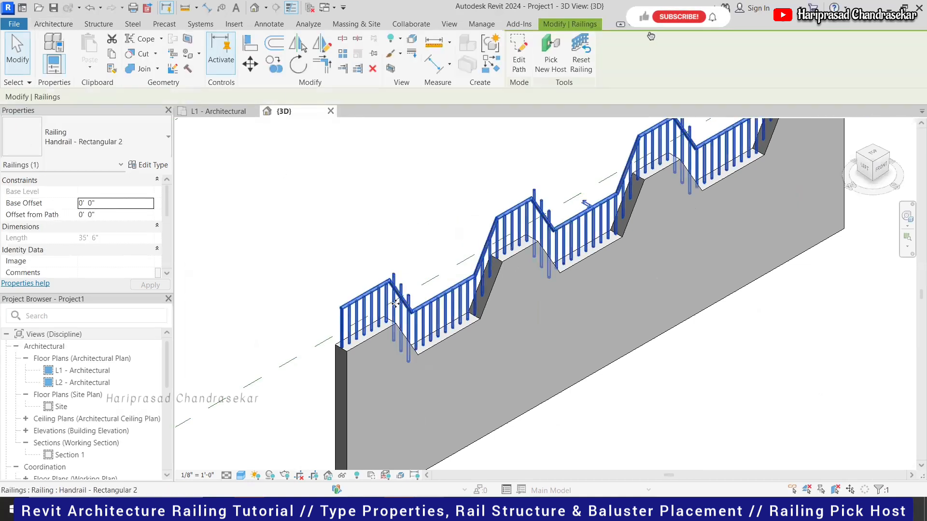
{"action": "left_click", "coordinate": [144, 166]}
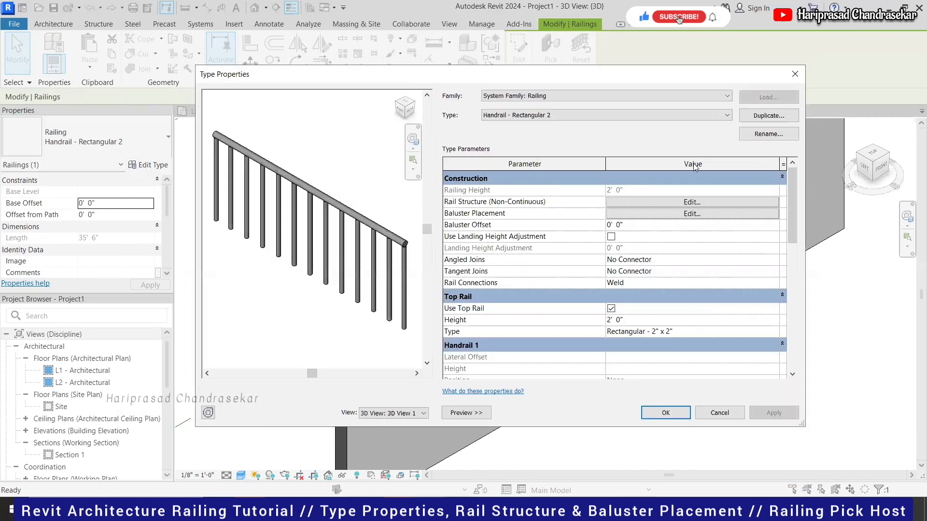
{"action": "left_click", "coordinate": [671, 214]}
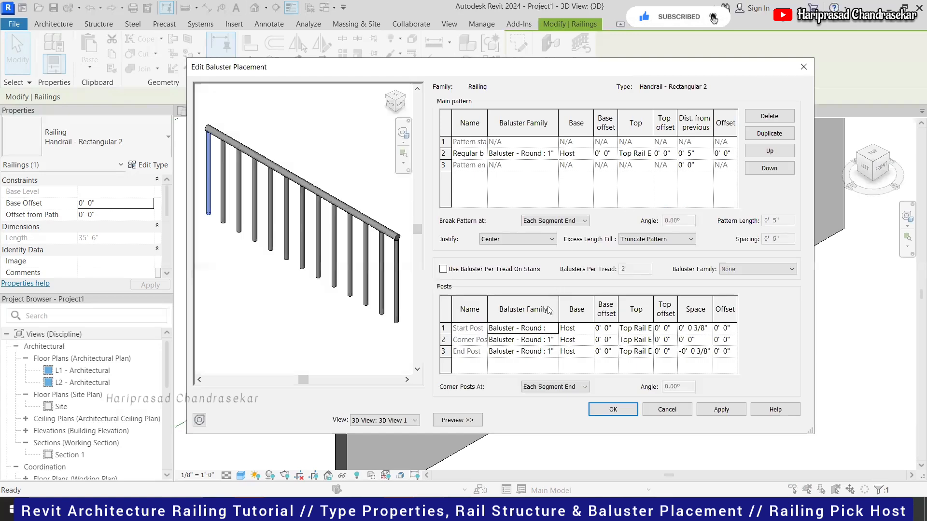
{"action": "left_click", "coordinate": [560, 341]}
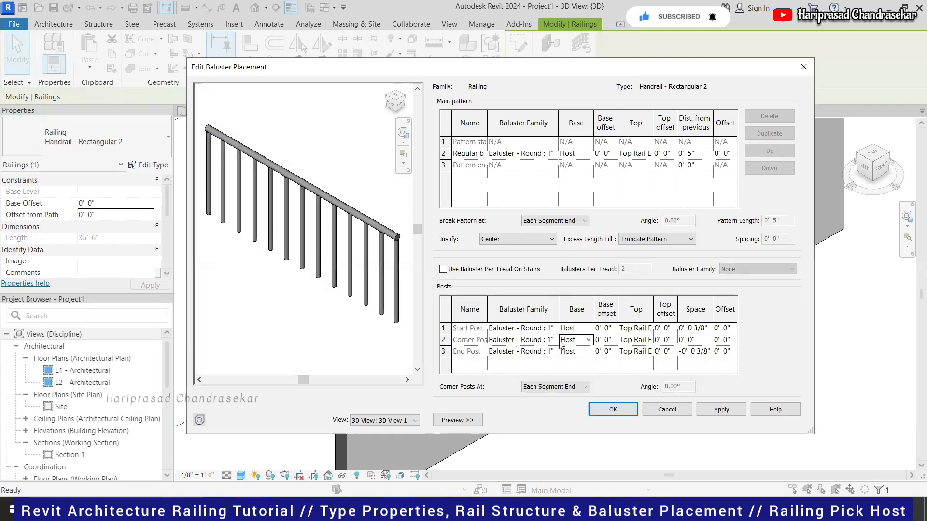
{"action": "left_click", "coordinate": [589, 341]}
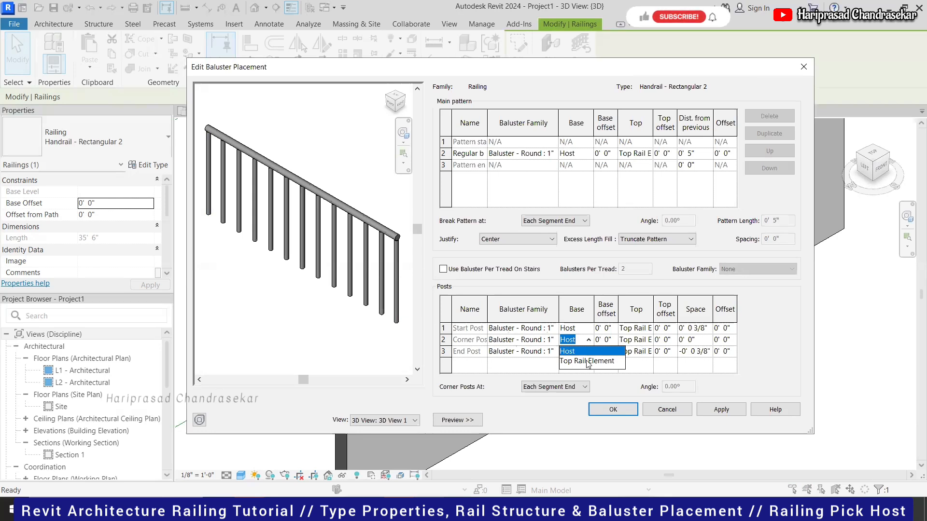
{"action": "left_click", "coordinate": [589, 351]}
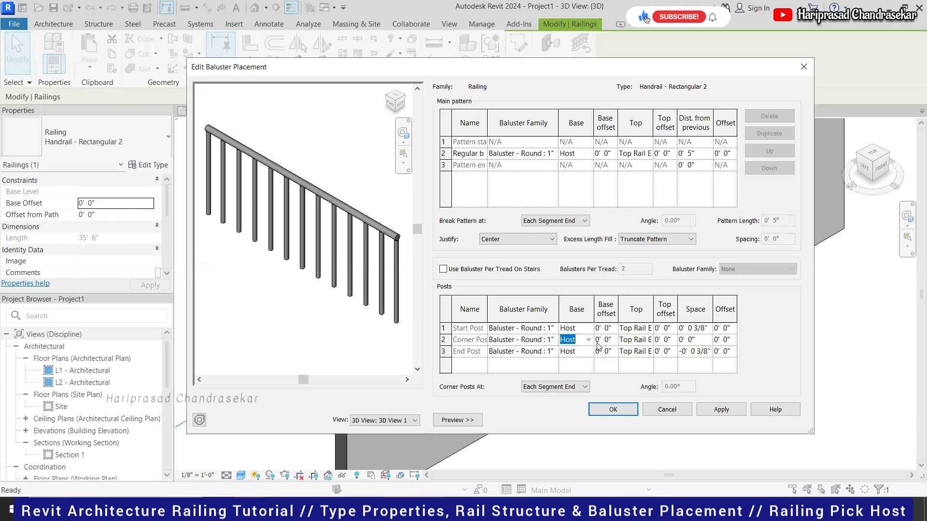
{"action": "left_click", "coordinate": [650, 344]}
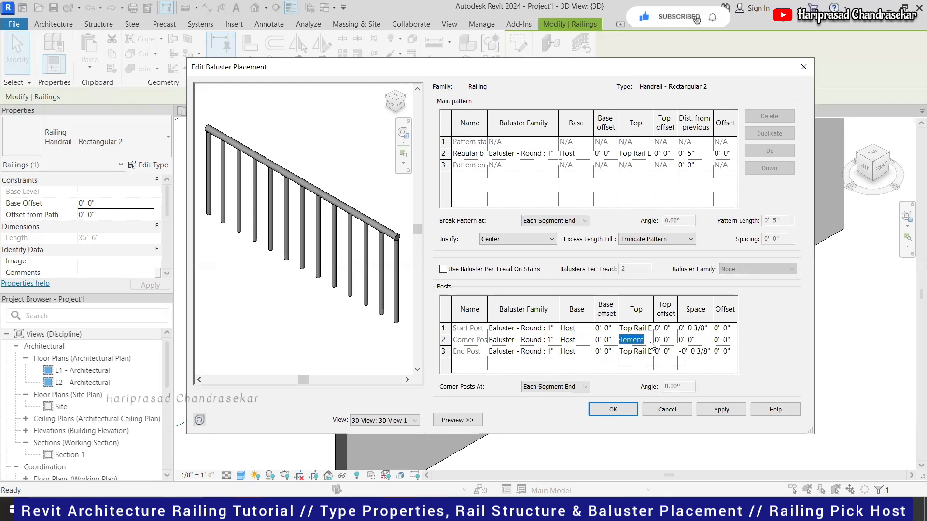
{"action": "left_click", "coordinate": [592, 370]}
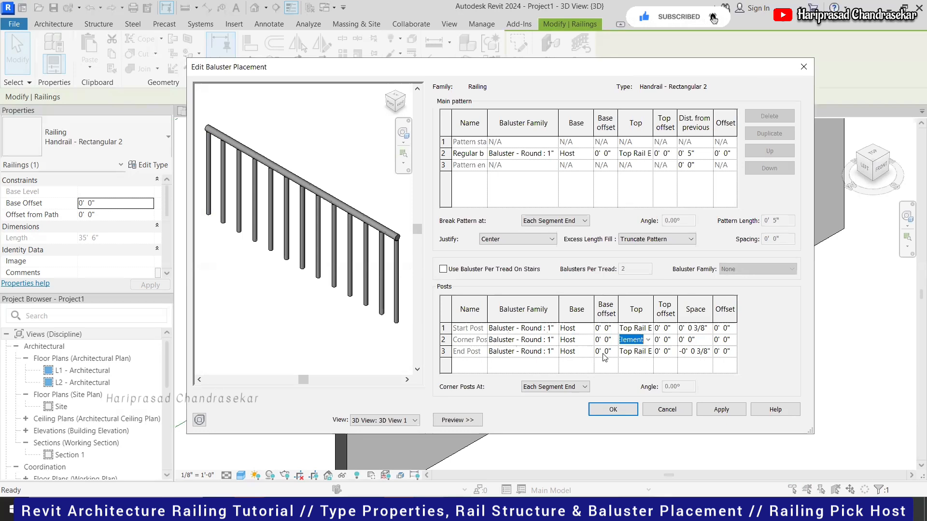
Step: Set the main pattern's excess length fill to None and its justification to Spread Pattern To Fit, and apply the changes
{"action": "left_click", "coordinate": [673, 246]}
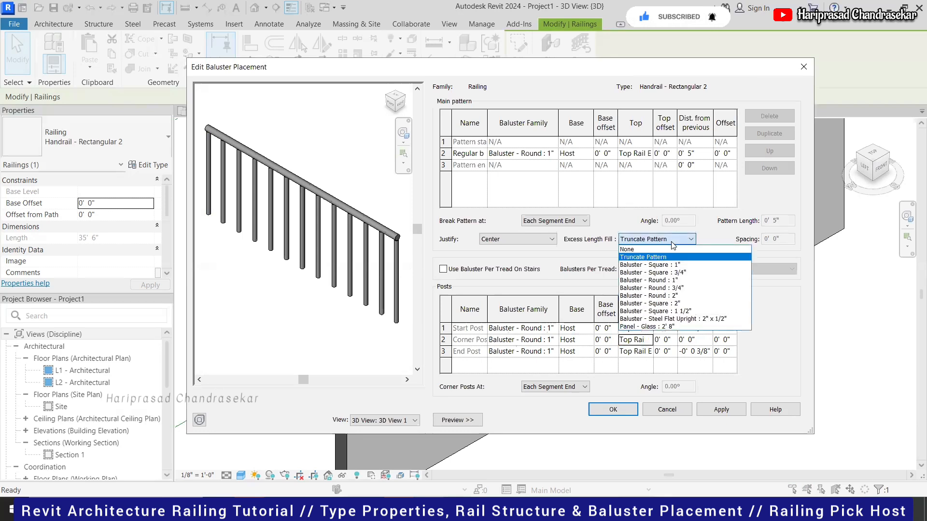
{"action": "left_click", "coordinate": [647, 257]}
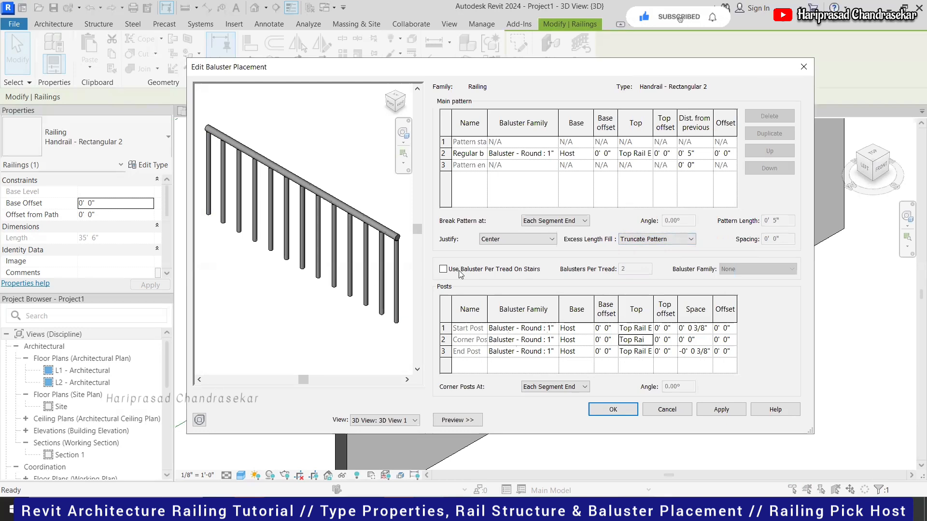
{"action": "left_click", "coordinate": [665, 241]}
{"action": "left_click", "coordinate": [649, 247]}
{"action": "left_click", "coordinate": [547, 244]}
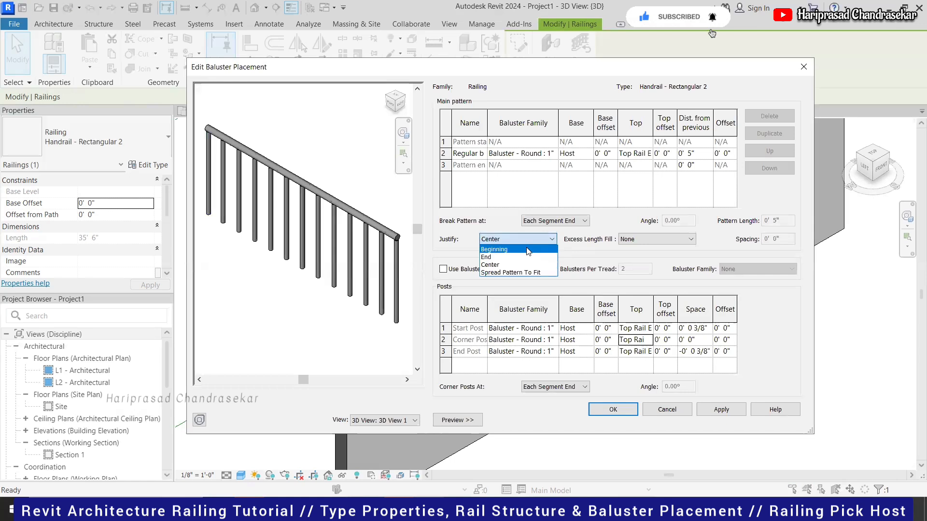
{"action": "left_click", "coordinate": [521, 272]}
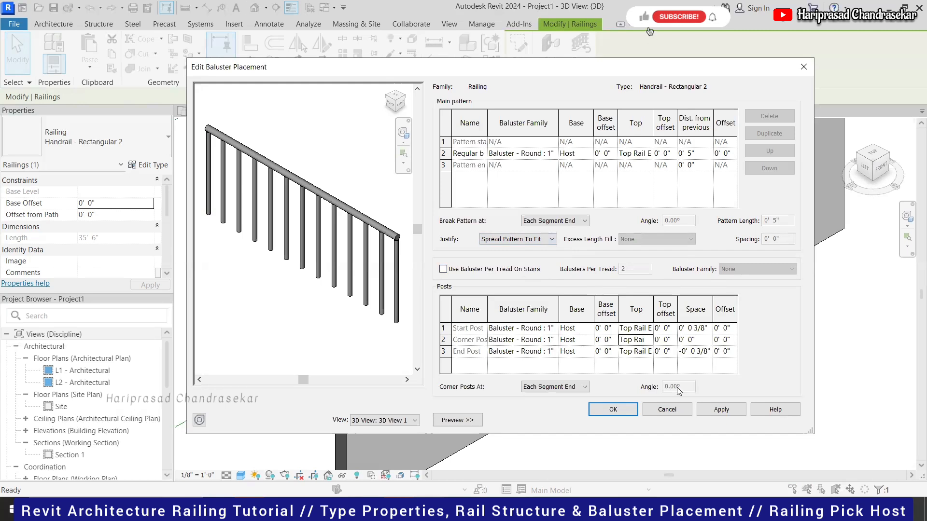
{"action": "left_click", "coordinate": [722, 410]}
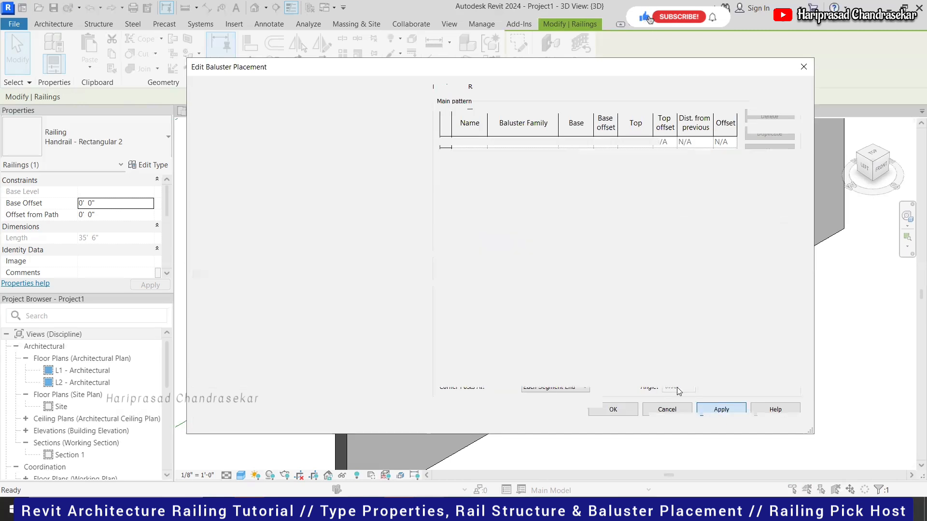
{"action": "key", "text": "Return"}
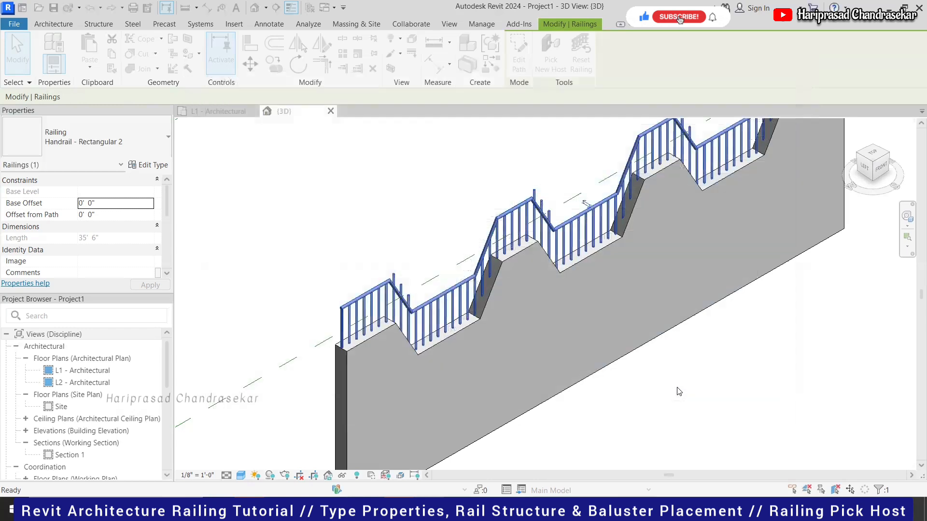
{"action": "left_click", "coordinate": [710, 353]}
Step: Inspect the railing on the notched wall, select it, and review its type parameters
{"action": "scroll", "coordinate": [687, 340], "scroll_direction": "down", "scroll_amount": 4}
{"action": "scroll", "coordinate": [683, 218], "scroll_direction": "down", "scroll_amount": 5}
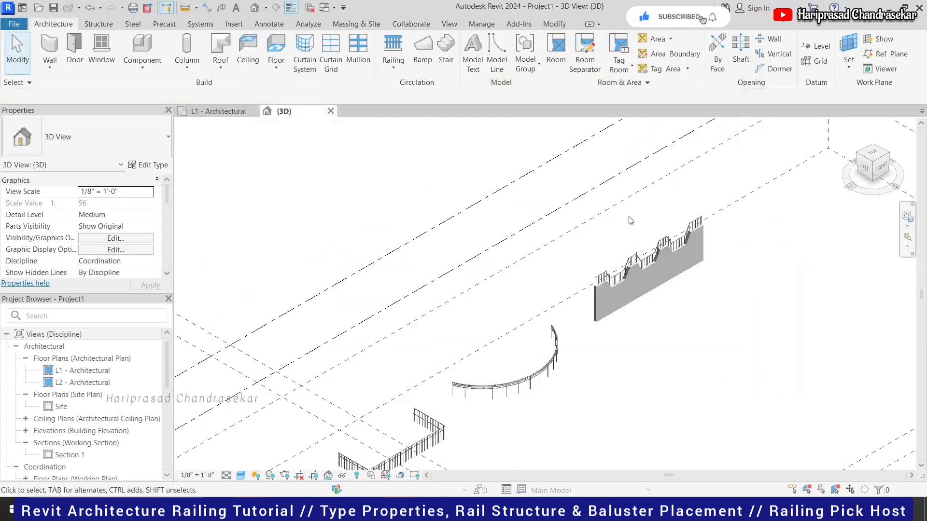
{"action": "scroll", "coordinate": [575, 260], "scroll_direction": "up", "scroll_amount": 8}
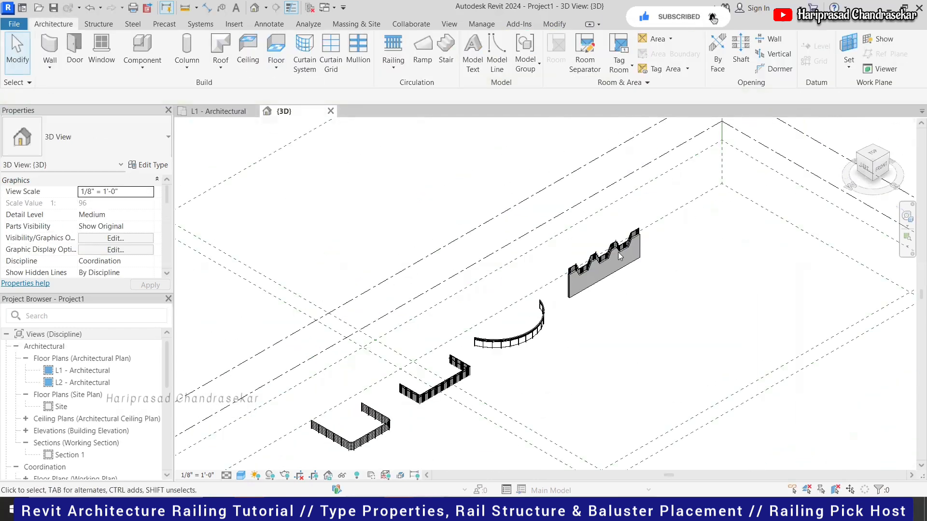
{"action": "scroll", "coordinate": [634, 217], "scroll_direction": "down", "scroll_amount": 4}
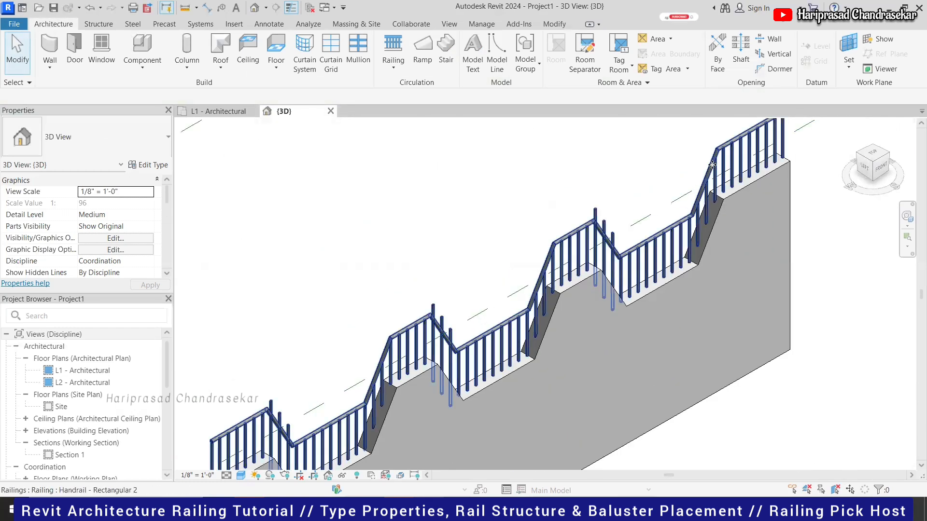
{"action": "left_click", "coordinate": [713, 170]}
{"action": "scroll", "coordinate": [587, 240], "scroll_direction": "down", "scroll_amount": 3}
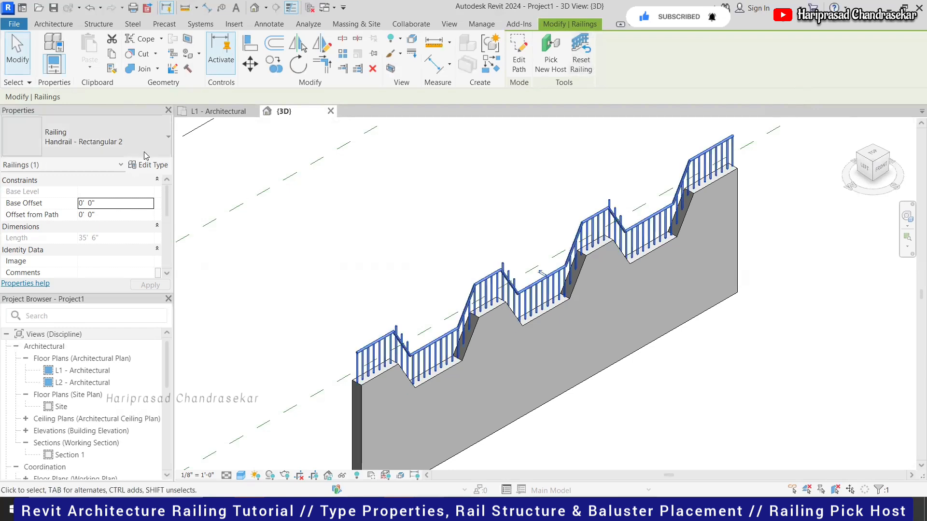
{"action": "left_click", "coordinate": [151, 167]}
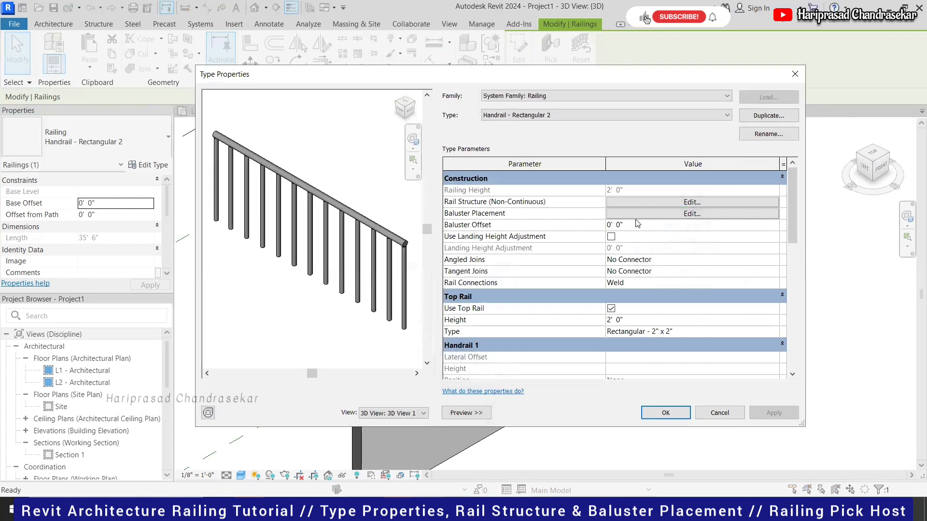
{"action": "scroll", "coordinate": [660, 267], "scroll_direction": "down", "scroll_amount": 3}
{"action": "scroll", "coordinate": [680, 293], "scroll_direction": "down", "scroll_amount": 2}
{"action": "scroll", "coordinate": [692, 284], "scroll_direction": "up", "scroll_amount": 5}
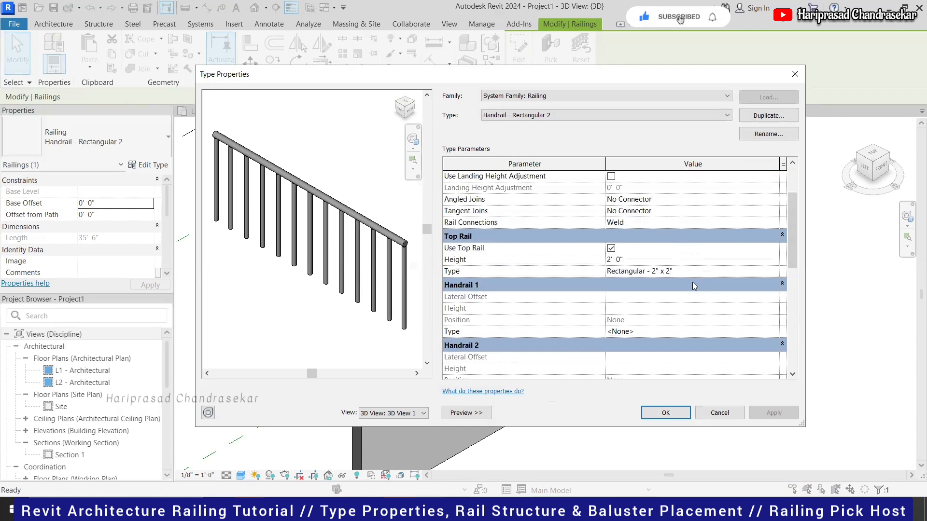
Step: Check the wall railing type's rail structure without changes, and set its main pattern's regular baluster to Baluster - Square : 3/4"
{"action": "left_click", "coordinate": [694, 203]}
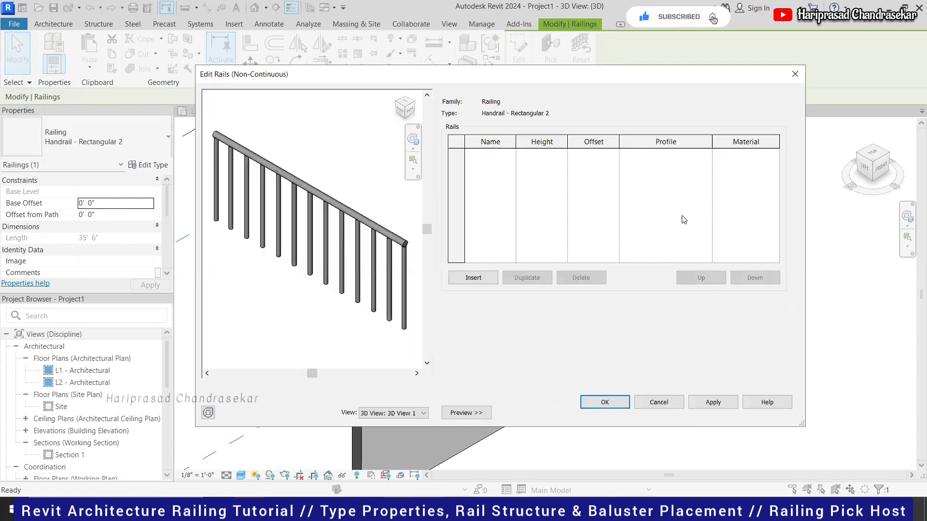
{"action": "left_click", "coordinate": [659, 402]}
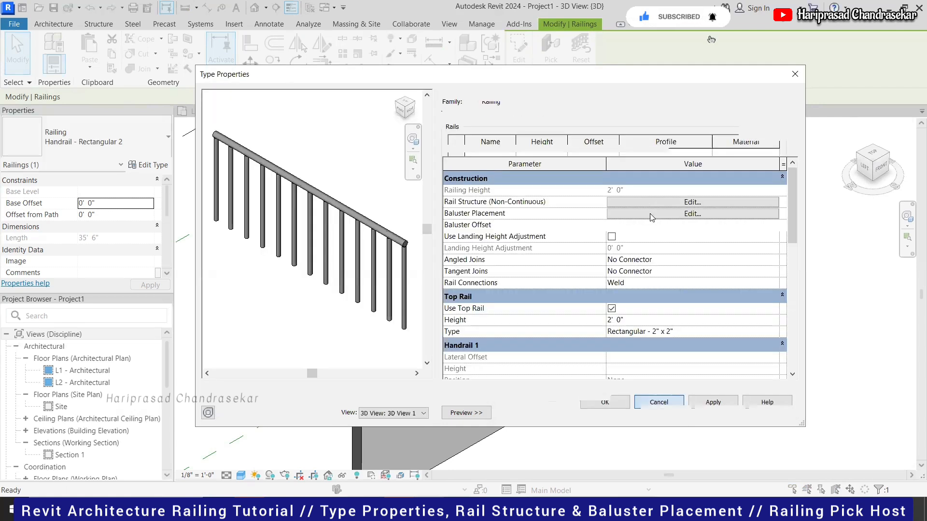
{"action": "left_click", "coordinate": [653, 215]}
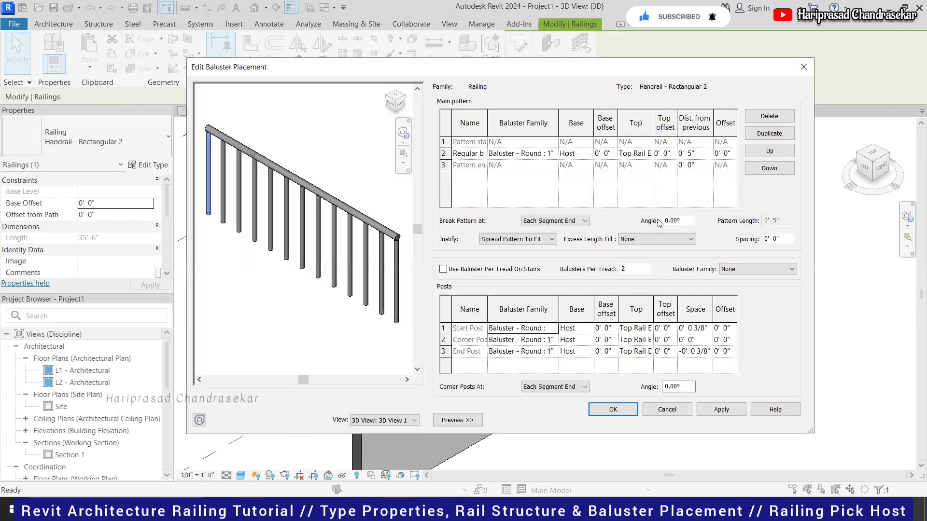
{"action": "left_click", "coordinate": [514, 153]}
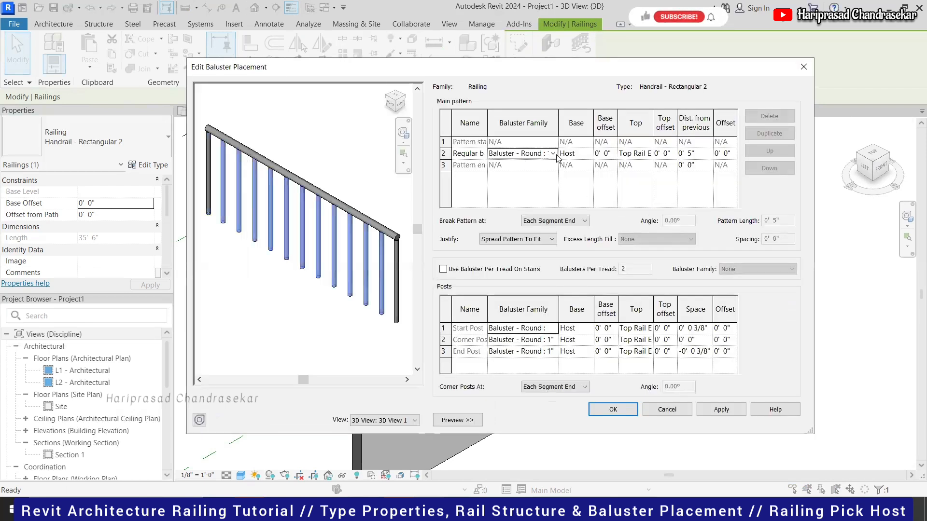
{"action": "left_click", "coordinate": [553, 154]}
{"action": "left_click", "coordinate": [554, 166]}
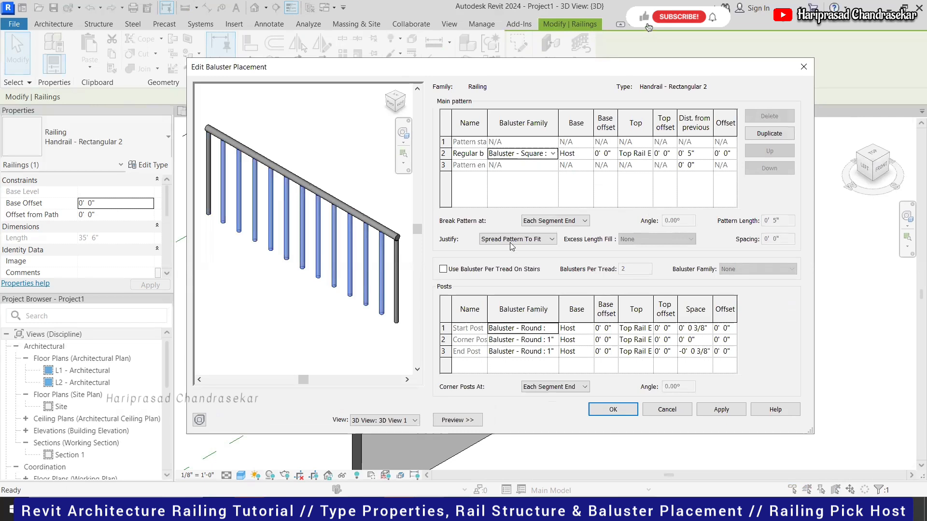
{"action": "left_click", "coordinate": [514, 152]}
{"action": "left_click", "coordinate": [516, 153]}
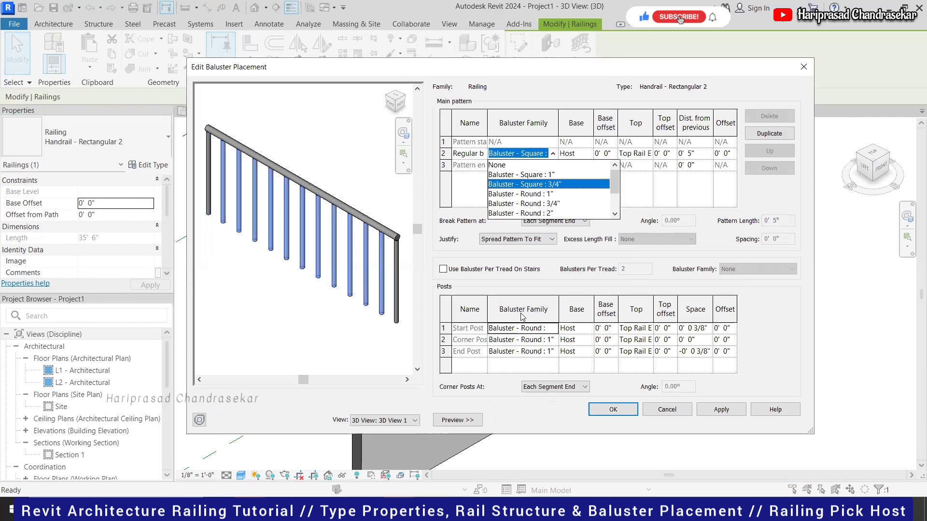
Step: Set the start, corner and end posts to the Baluster - Square : 3/4" family, and apply the changes to the railing type
{"action": "left_click", "coordinate": [513, 329]}
{"action": "left_click", "coordinate": [512, 328]}
{"action": "left_click", "coordinate": [512, 328]}
{"action": "left_click", "coordinate": [513, 342]}
{"action": "left_click", "coordinate": [510, 339]}
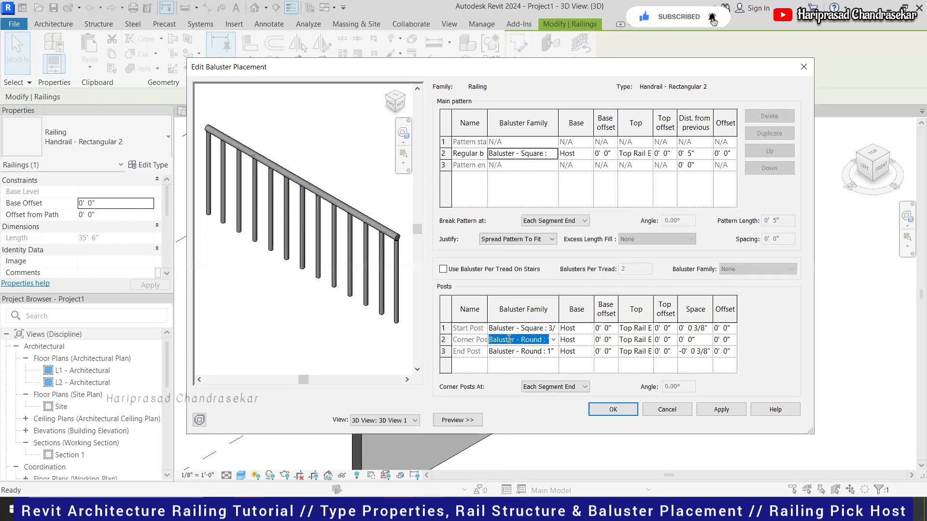
{"action": "left_click", "coordinate": [509, 340]}
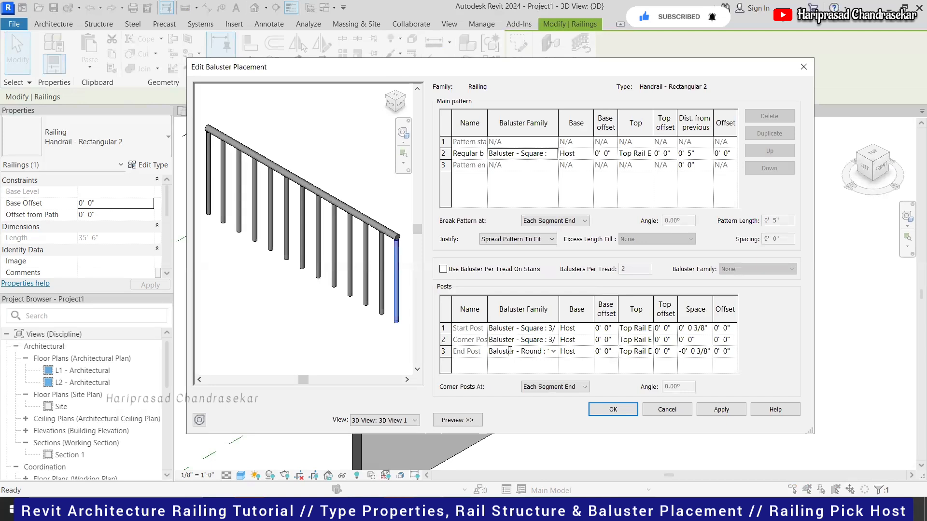
{"action": "left_click", "coordinate": [514, 354]}
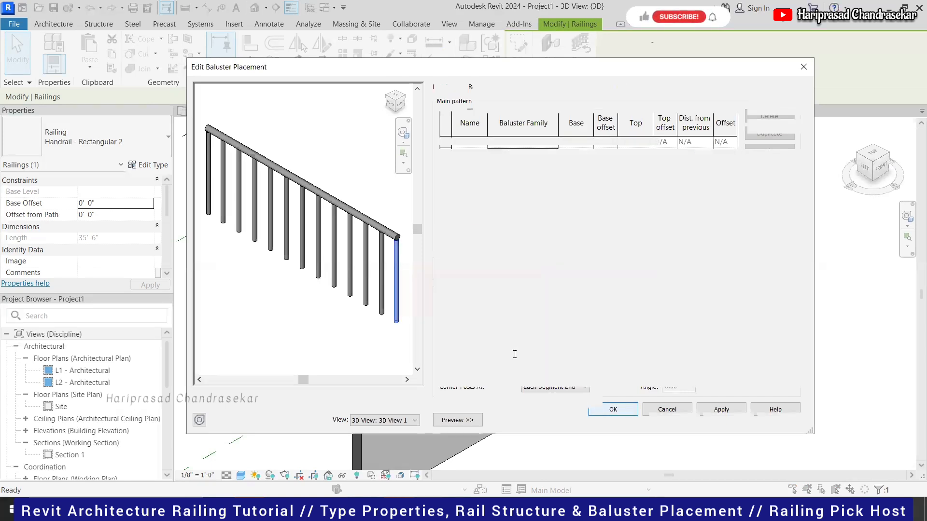
{"action": "key", "text": "Return"}
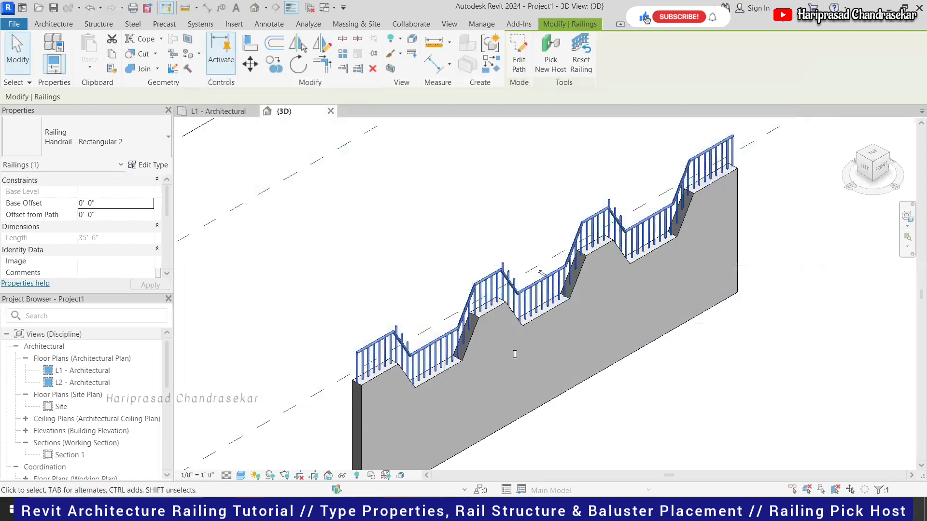
Step: Examine the square balusters along the notched wall and compare all the railings in the model, including from the top view
{"action": "key", "text": "Escape"}
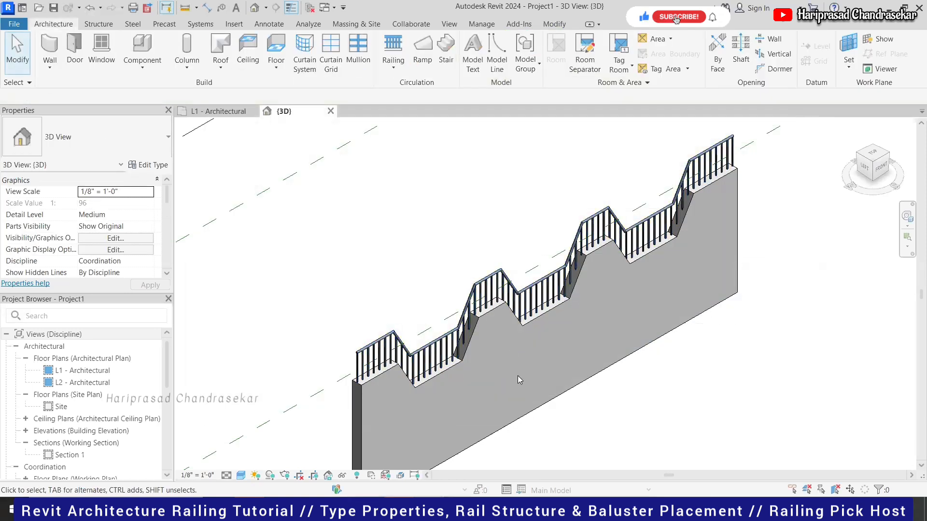
{"action": "scroll", "coordinate": [531, 338], "scroll_direction": "up", "scroll_amount": 6}
{"action": "scroll", "coordinate": [569, 211], "scroll_direction": "down", "scroll_amount": 8}
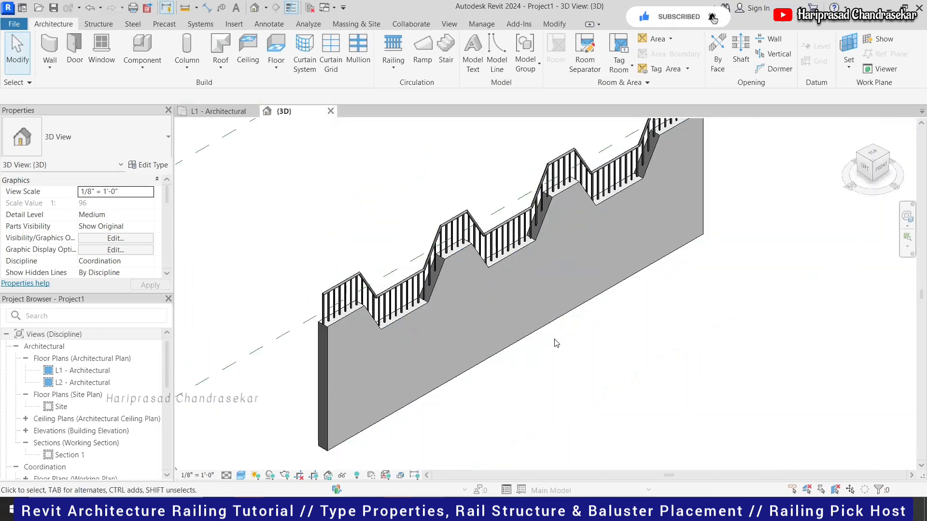
{"action": "scroll", "coordinate": [556, 343], "scroll_direction": "down", "scroll_amount": 2}
{"action": "scroll", "coordinate": [614, 163], "scroll_direction": "up", "scroll_amount": 1}
{"action": "scroll", "coordinate": [501, 399], "scroll_direction": "up", "scroll_amount": 1}
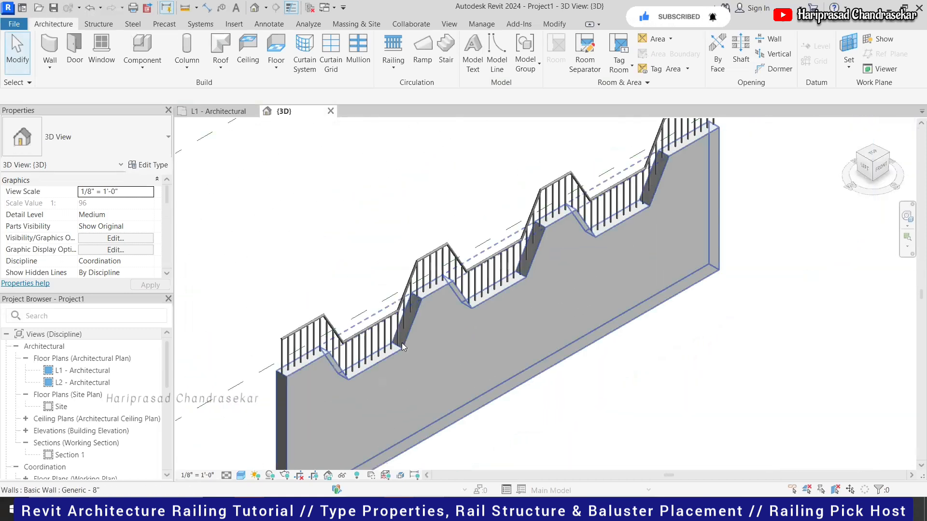
{"action": "scroll", "coordinate": [499, 314], "scroll_direction": "down", "scroll_amount": 5}
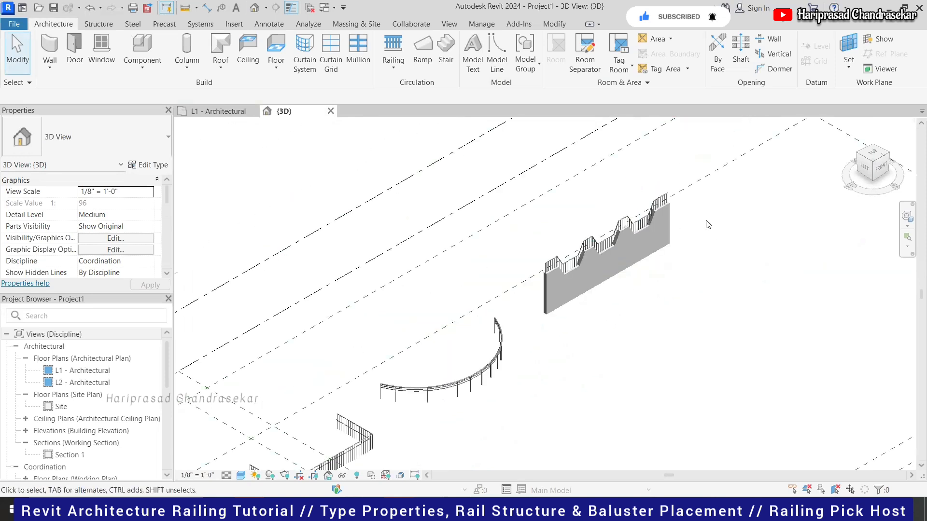
{"action": "scroll", "coordinate": [707, 225], "scroll_direction": "down", "scroll_amount": 2}
{"action": "scroll", "coordinate": [767, 188], "scroll_direction": "up", "scroll_amount": 2}
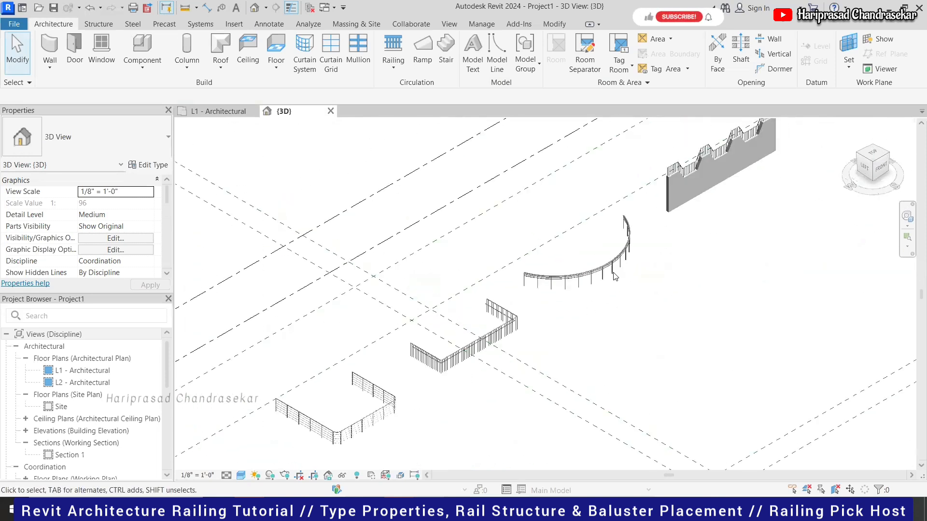
{"action": "left_click", "coordinate": [872, 155]}
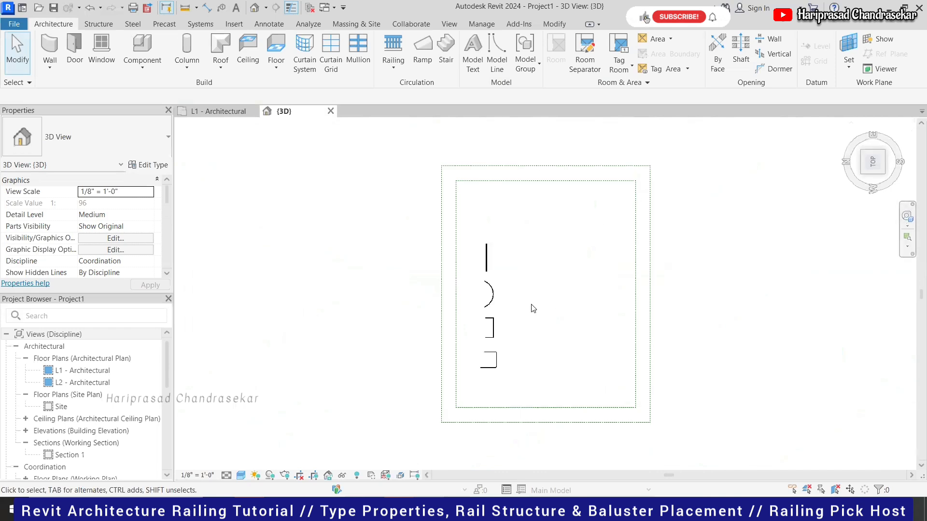